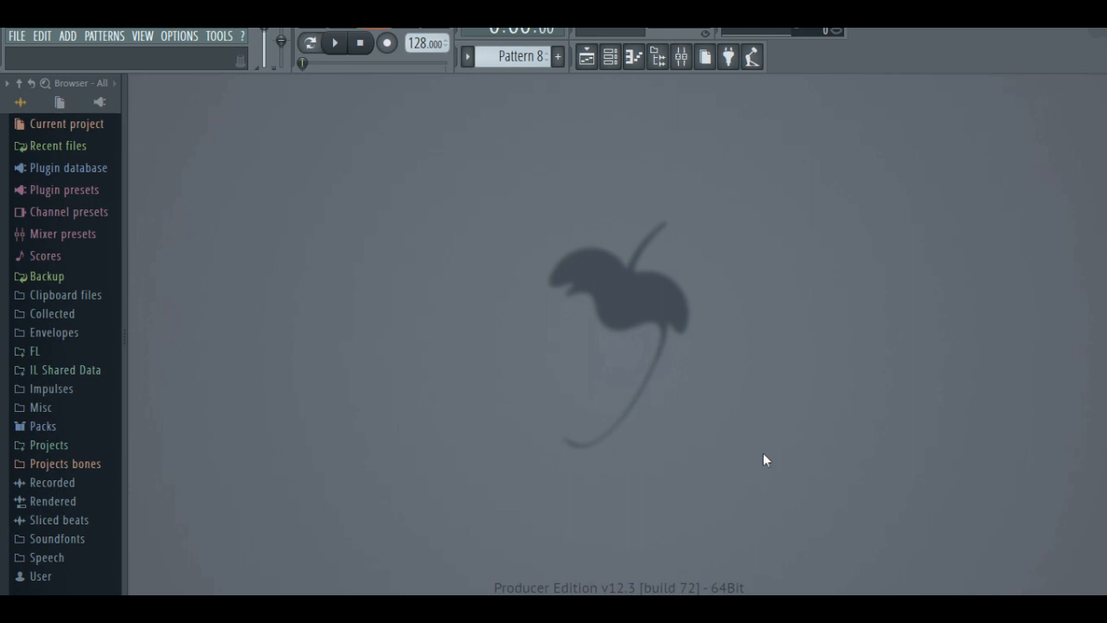
Step: Open the playlist and widen the visible range to overview the whole song arrangement
click(611, 58)
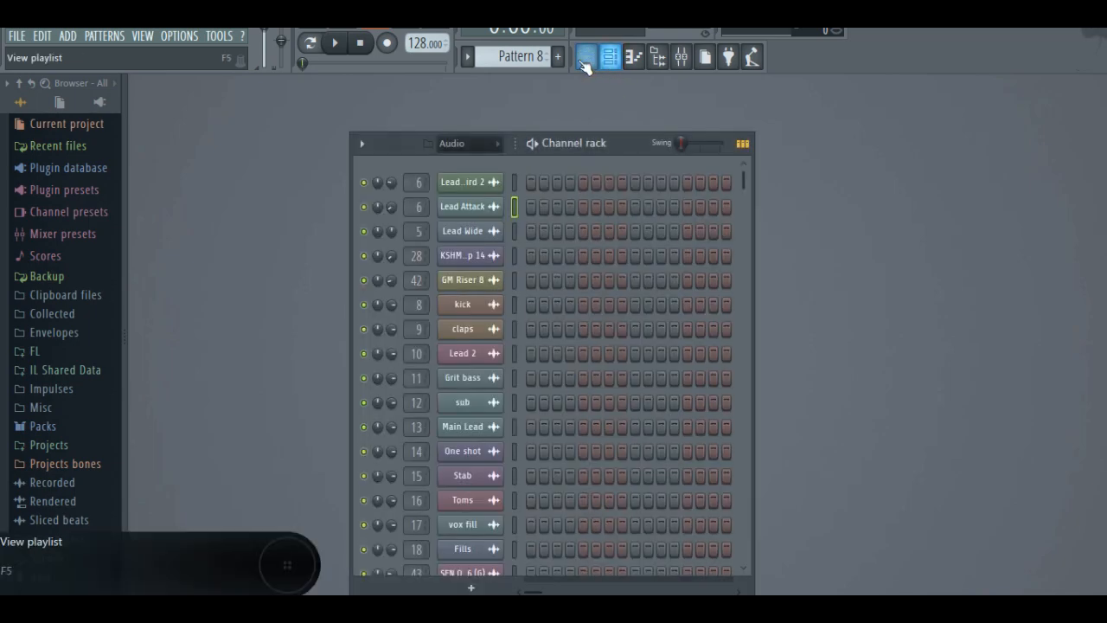
click(587, 57)
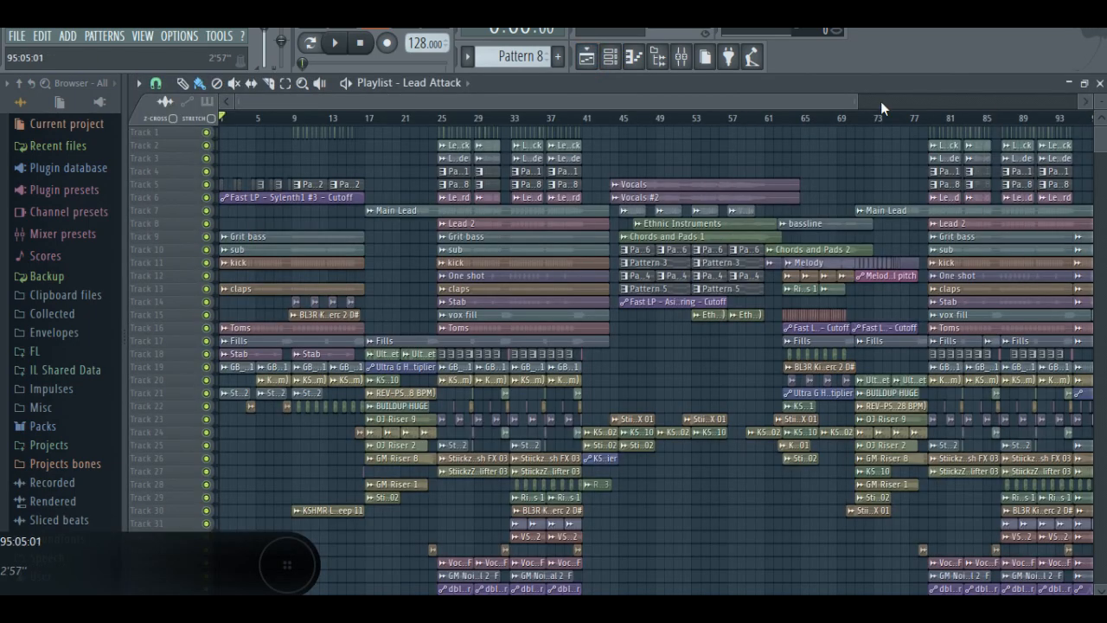
drag(854, 102, 898, 102)
scroll(1004, 205, down, 2)
scroll(796, 205, up, 2)
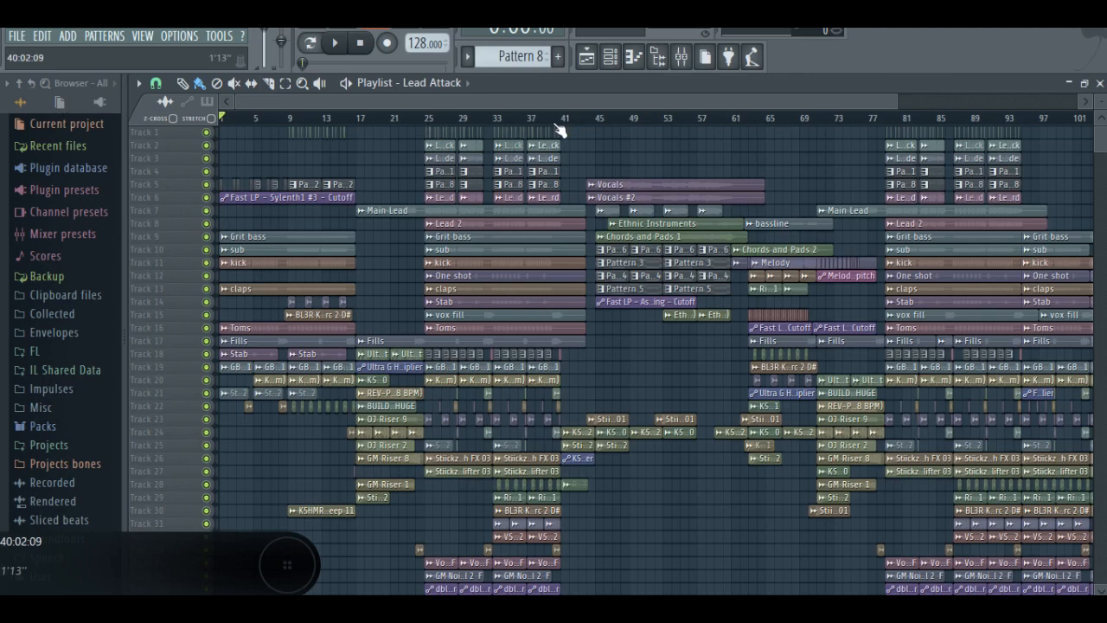
Step: Play the song and listen to its intro from the start, from bar 9 and from bar 17
key(space)
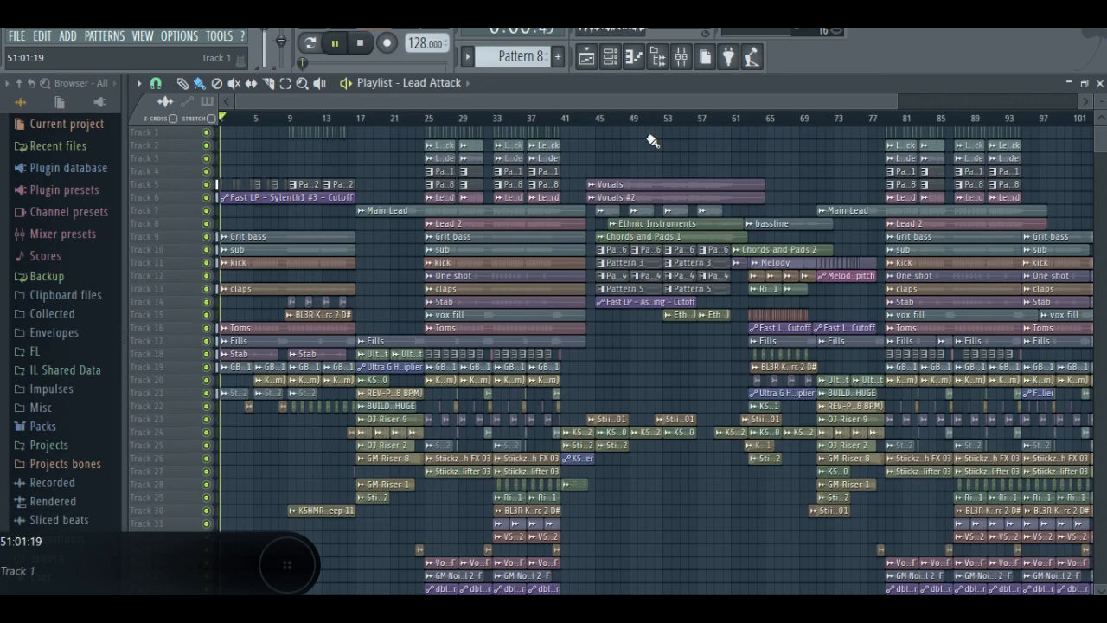
click(291, 117)
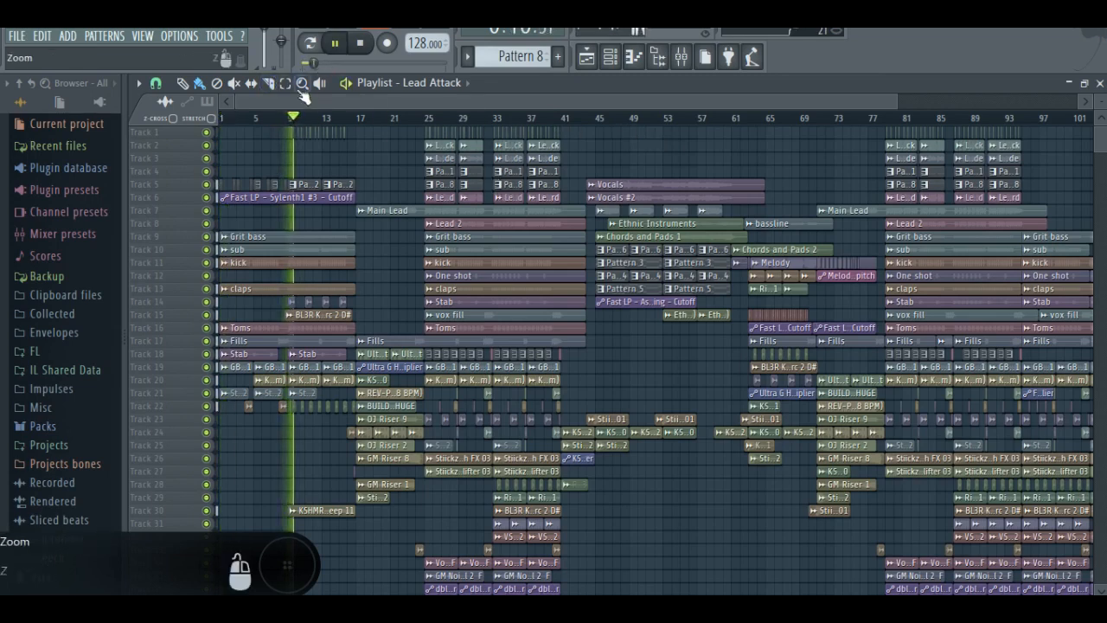
click(361, 44)
click(339, 43)
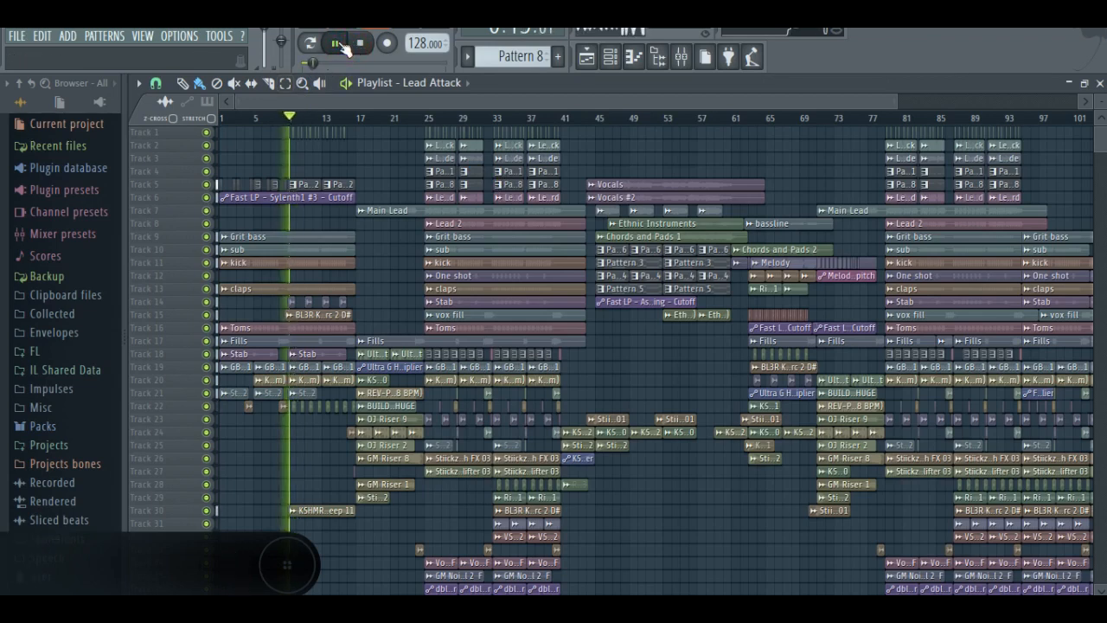
click(360, 43)
click(295, 117)
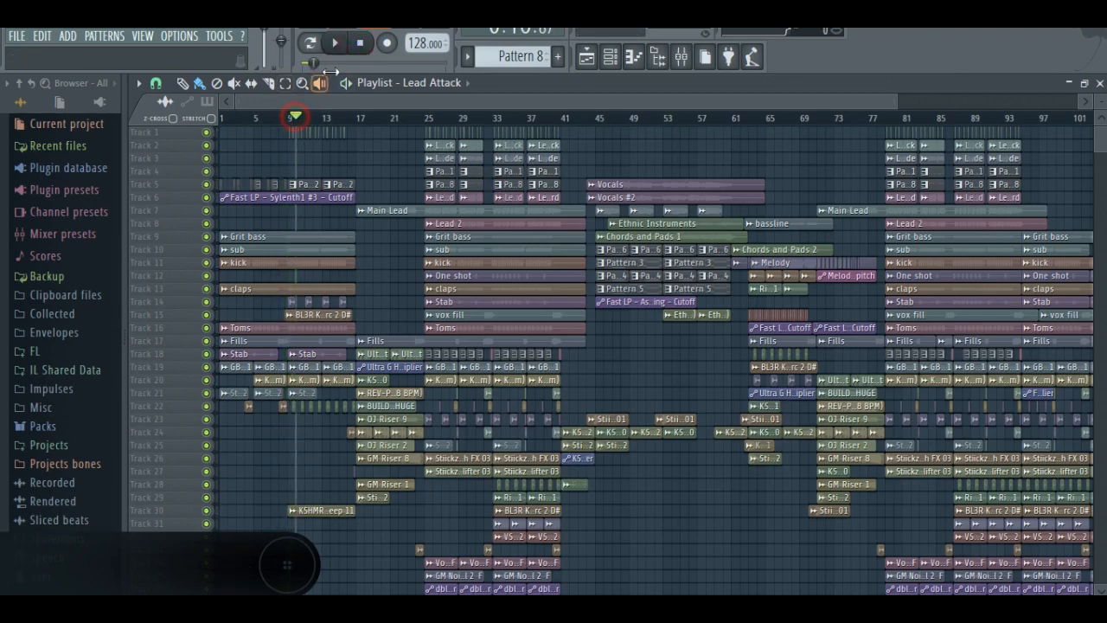
click(336, 43)
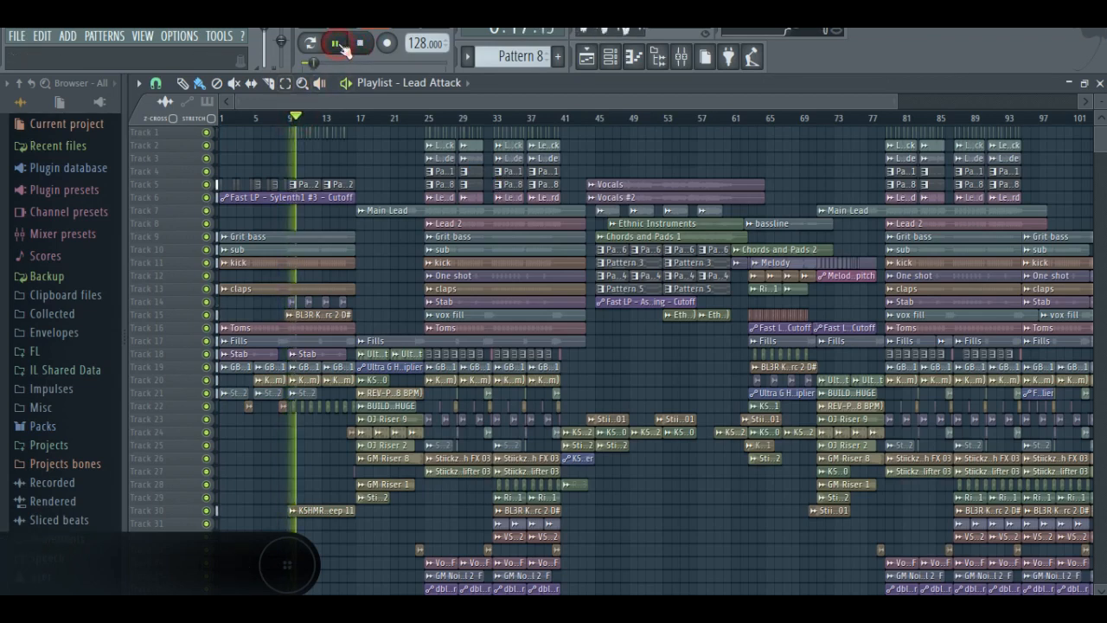
click(363, 116)
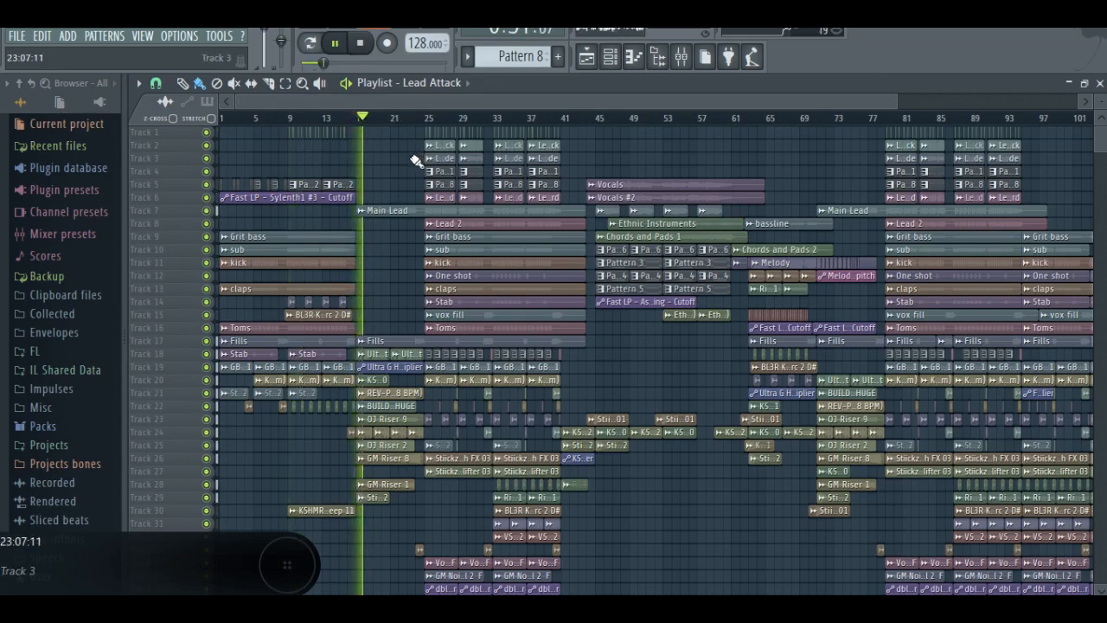
Step: Check the mixer during playback and run the macro that switches smart disable for all plugins
click(681, 57)
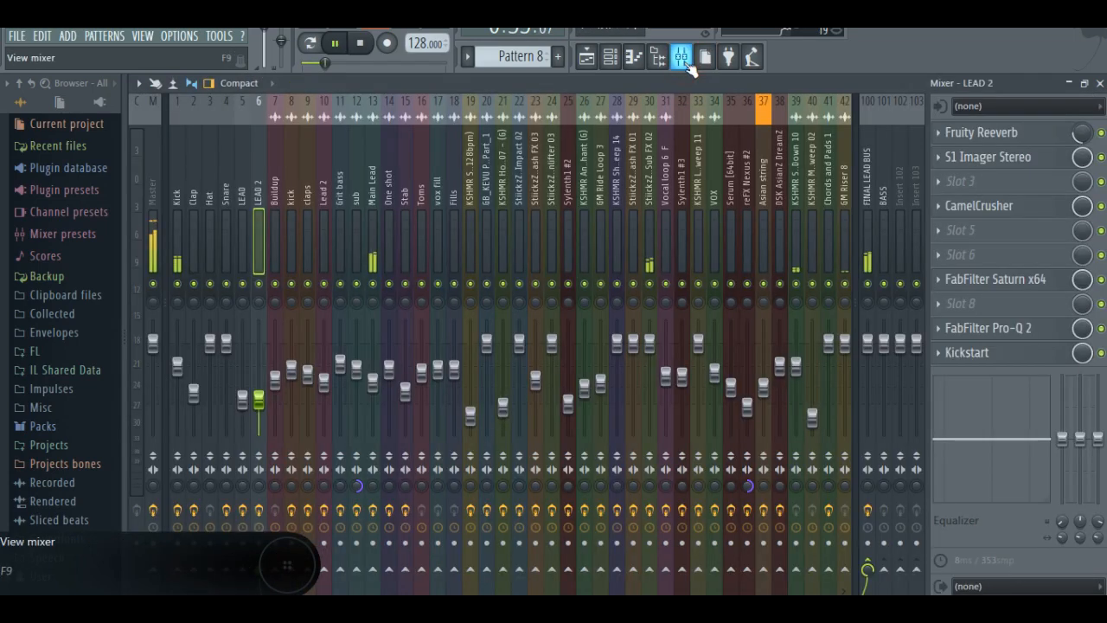
click(685, 60)
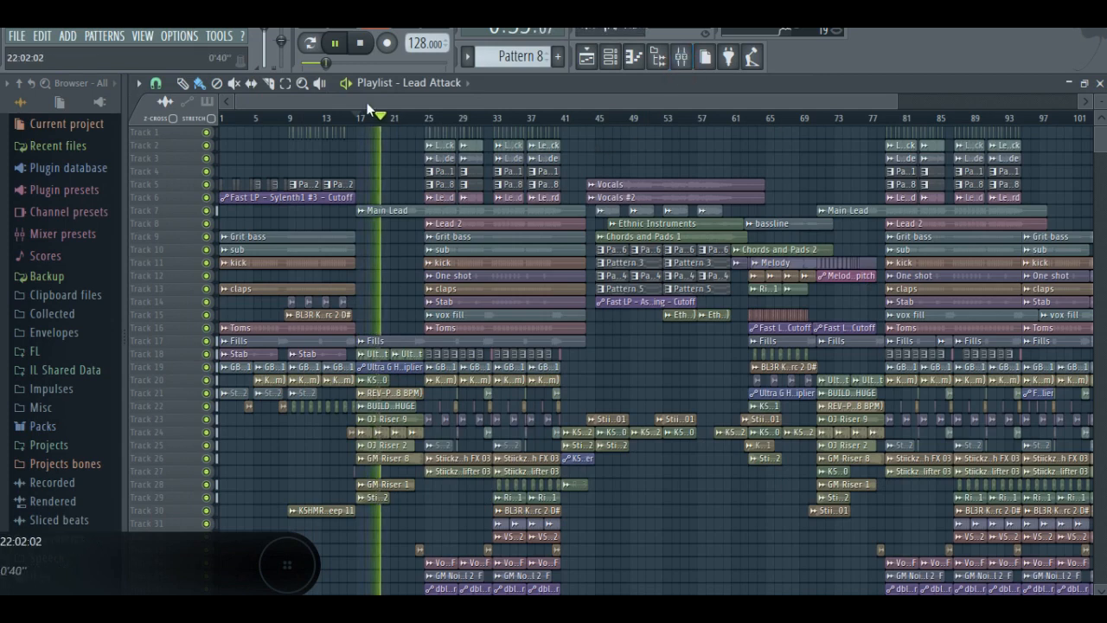
click(219, 35)
mouse_move(332, 86)
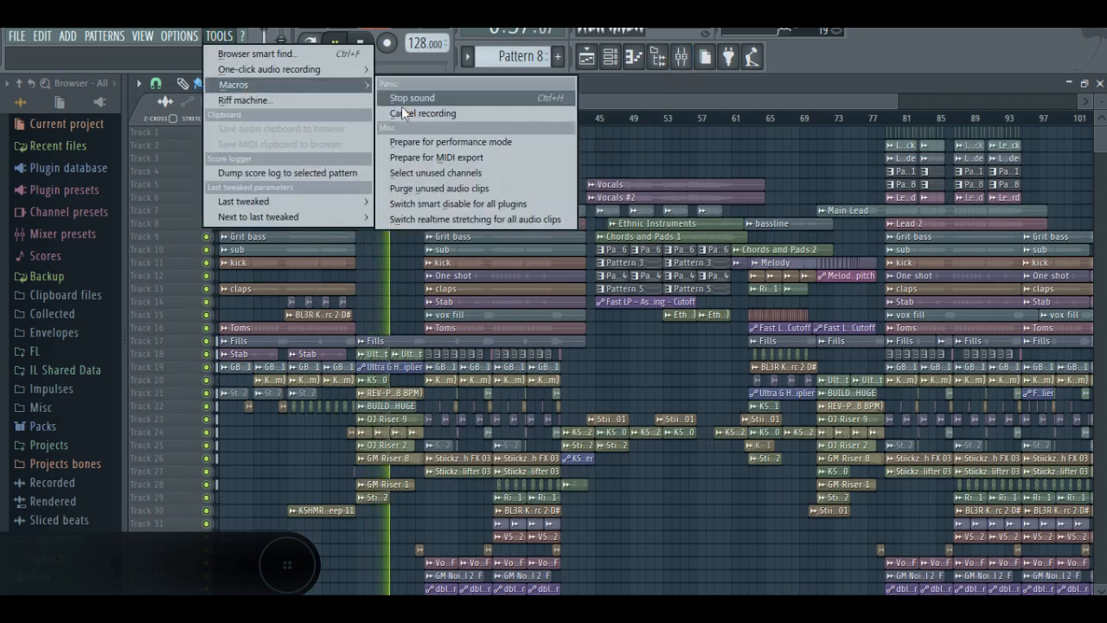
click(458, 204)
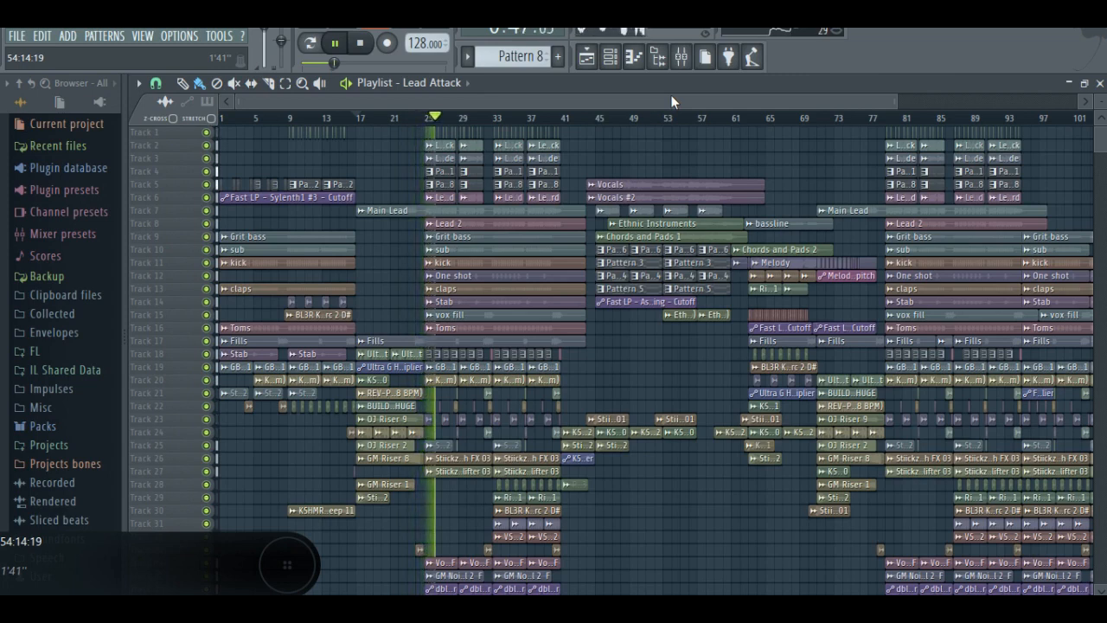
Step: Switch smart disable for all plugins once more, listen to the drop and stop playback
click(219, 36)
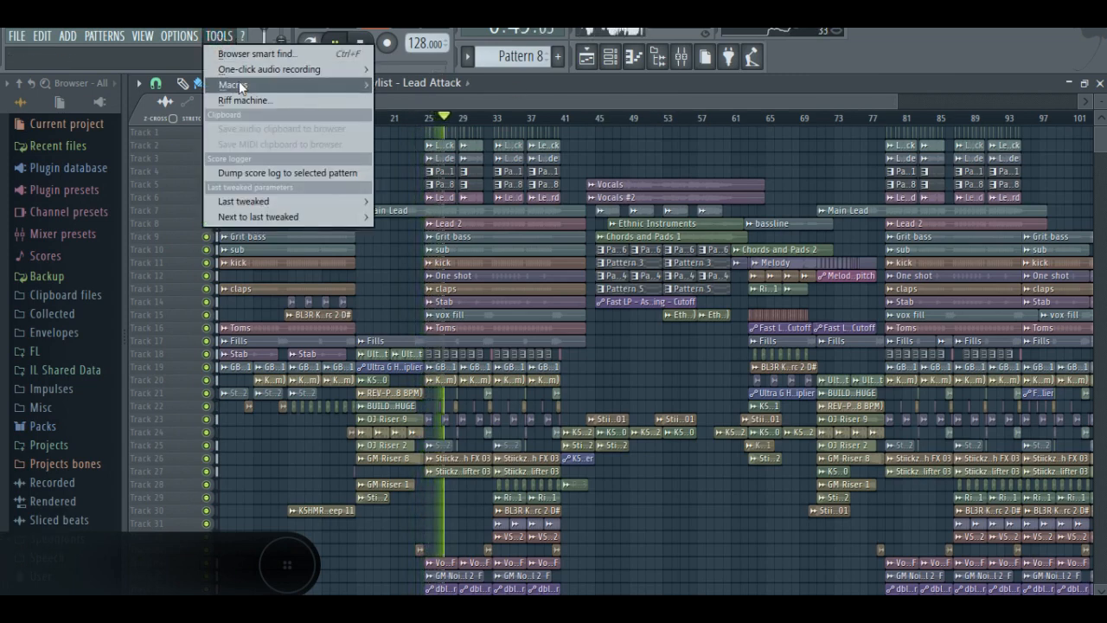
click(458, 205)
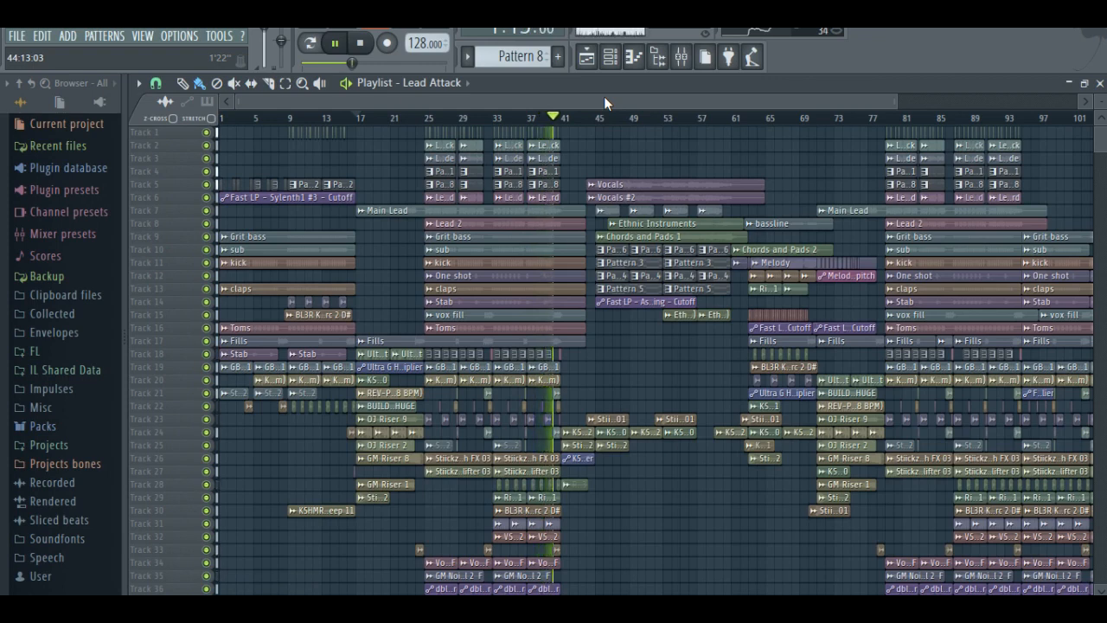
key(space)
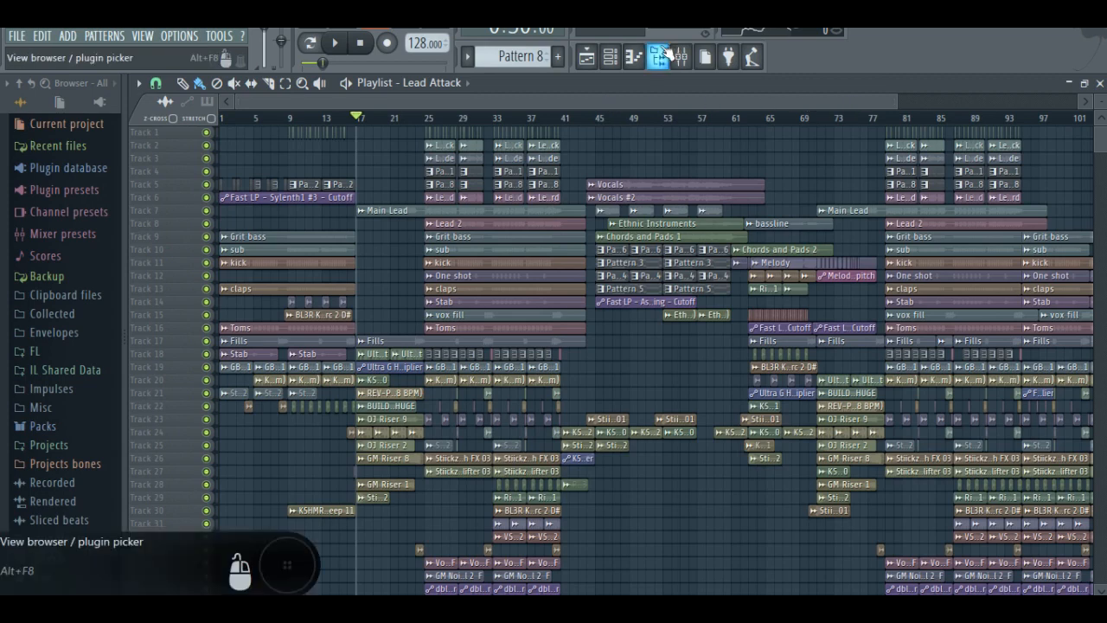
Step: Examine the drop's tracks between bars 25 and 41 with taller tracks, and place the playhead at bar 25
drag(894, 97, 656, 102)
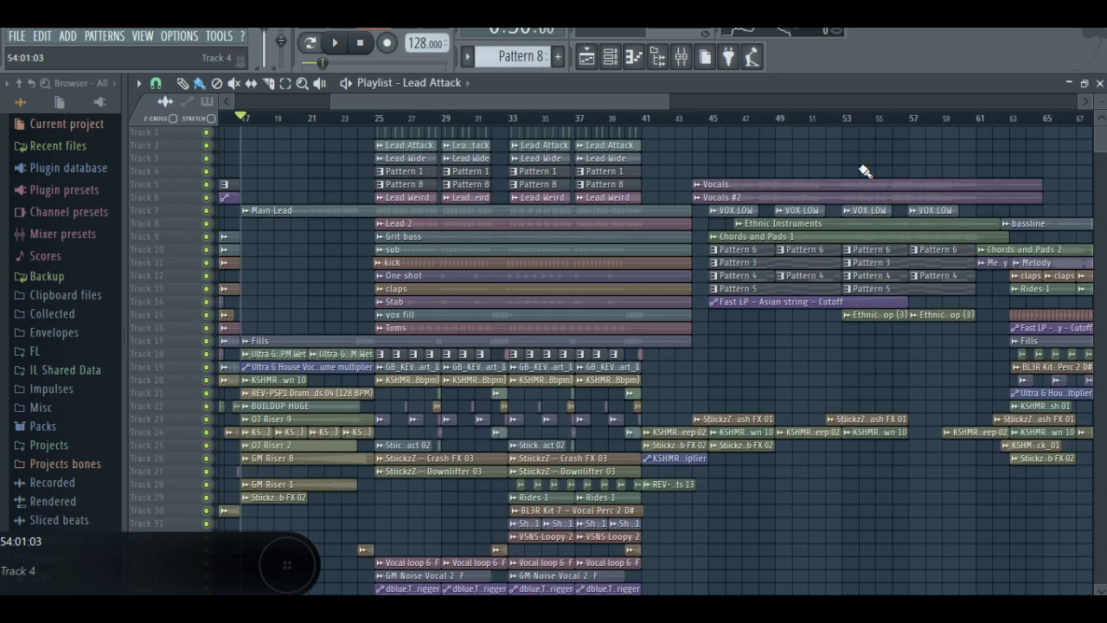
drag(1101, 104, 1100, 84)
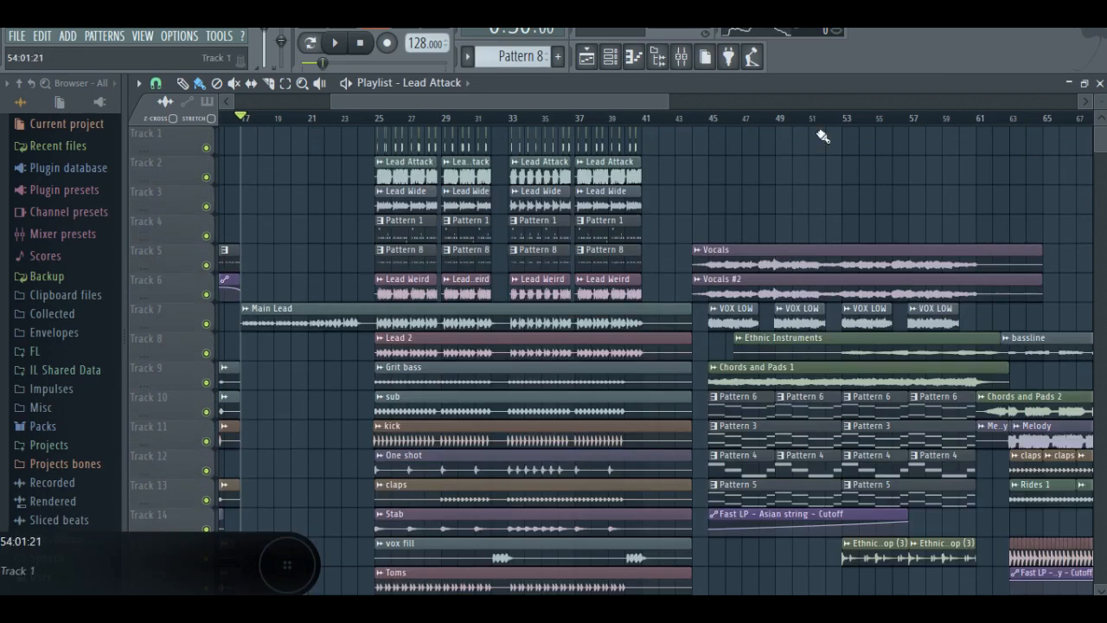
drag(671, 102, 475, 96)
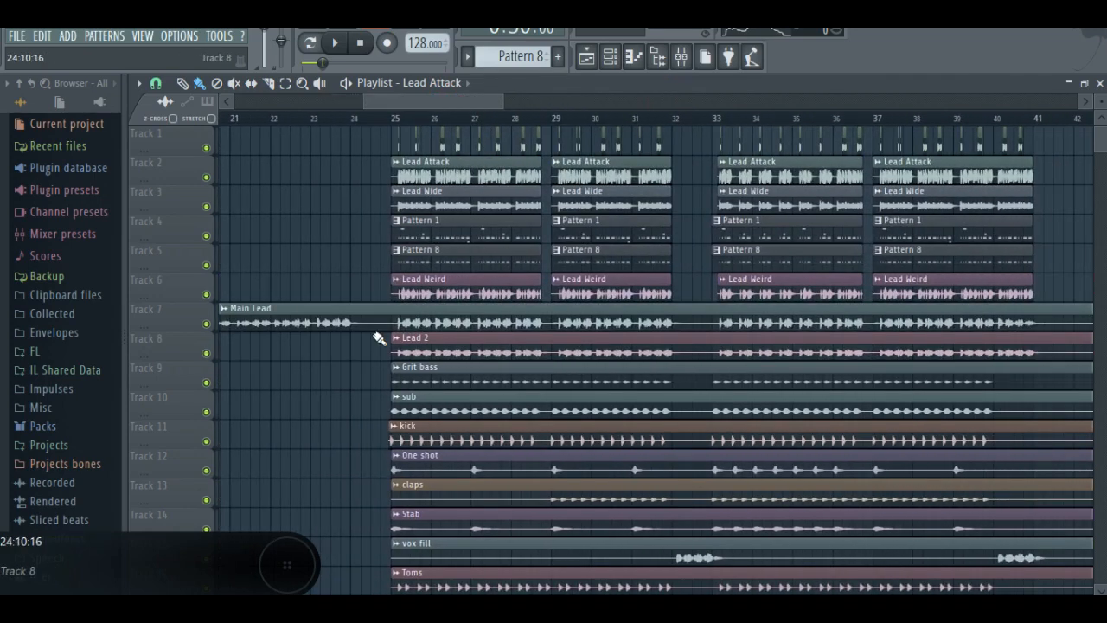
scroll(482, 265, down, 1)
scroll(482, 265, down, 10)
scroll(482, 265, up, 8)
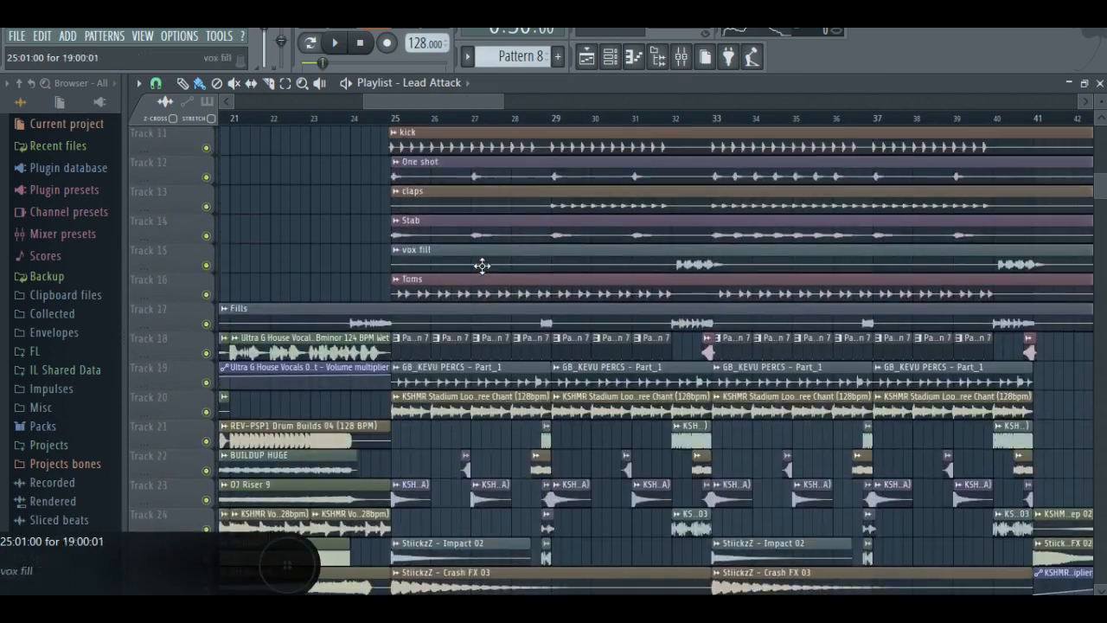
scroll(482, 264, up, 4)
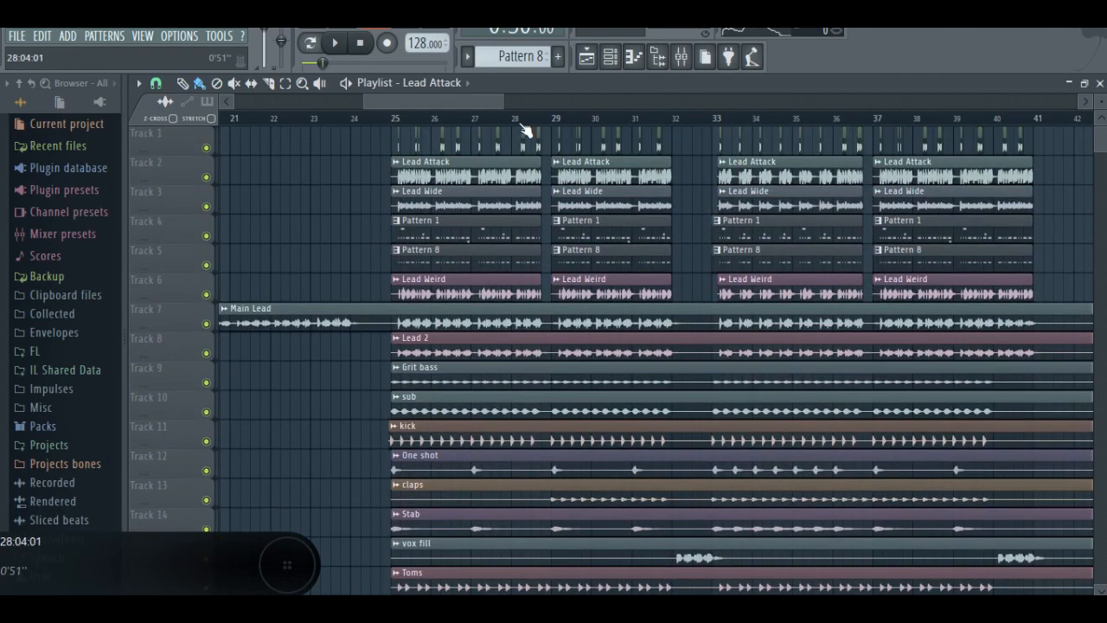
click(399, 122)
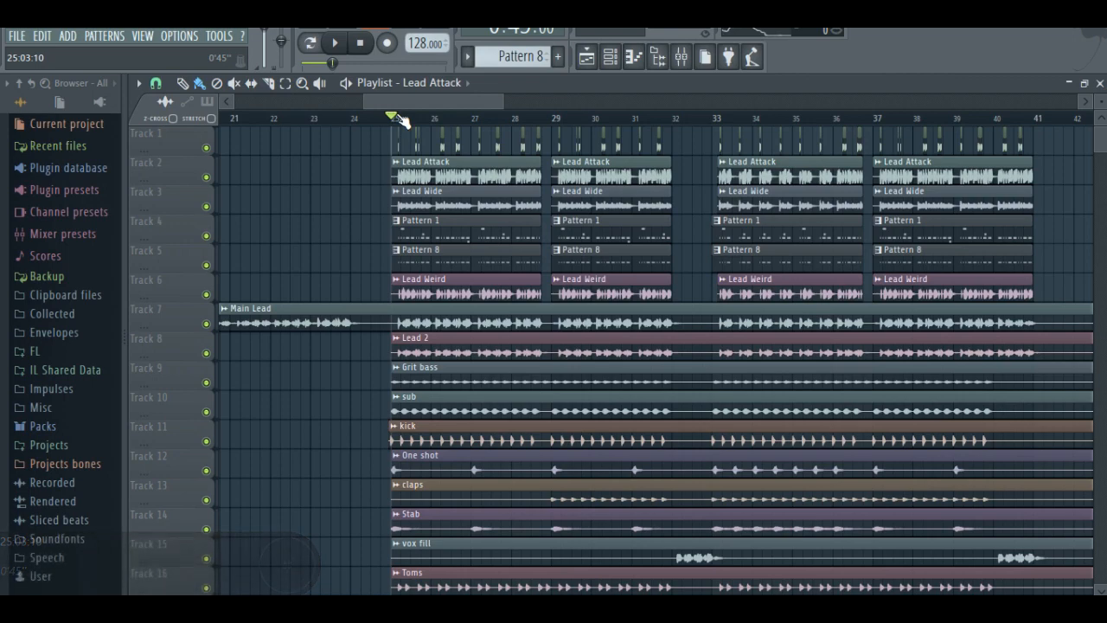
scroll(399, 118, down, 3)
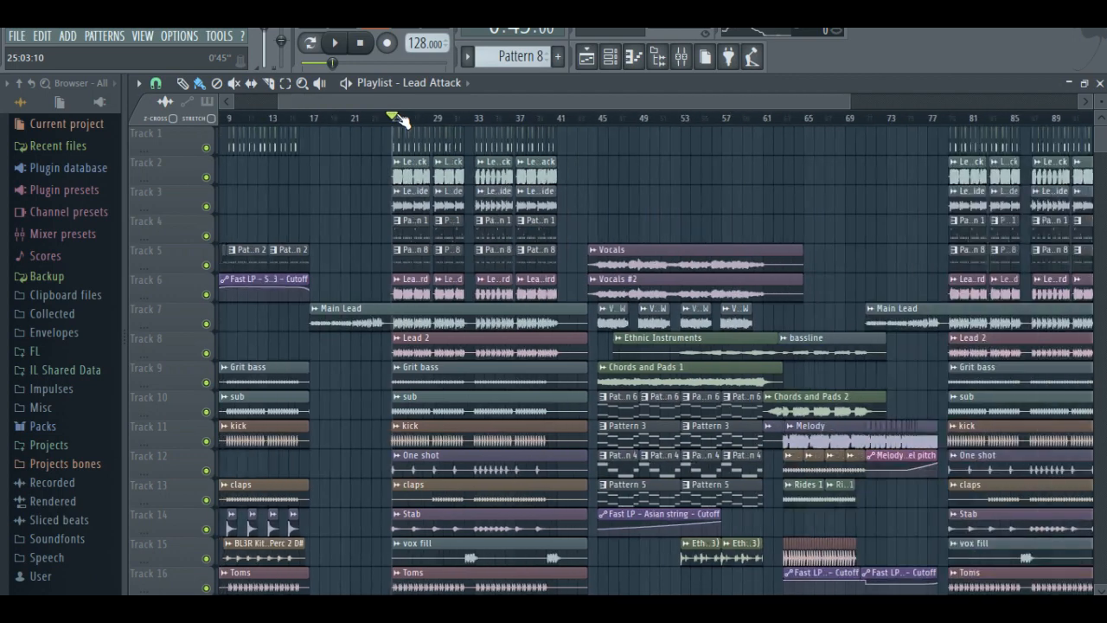
scroll(400, 119, up, 5)
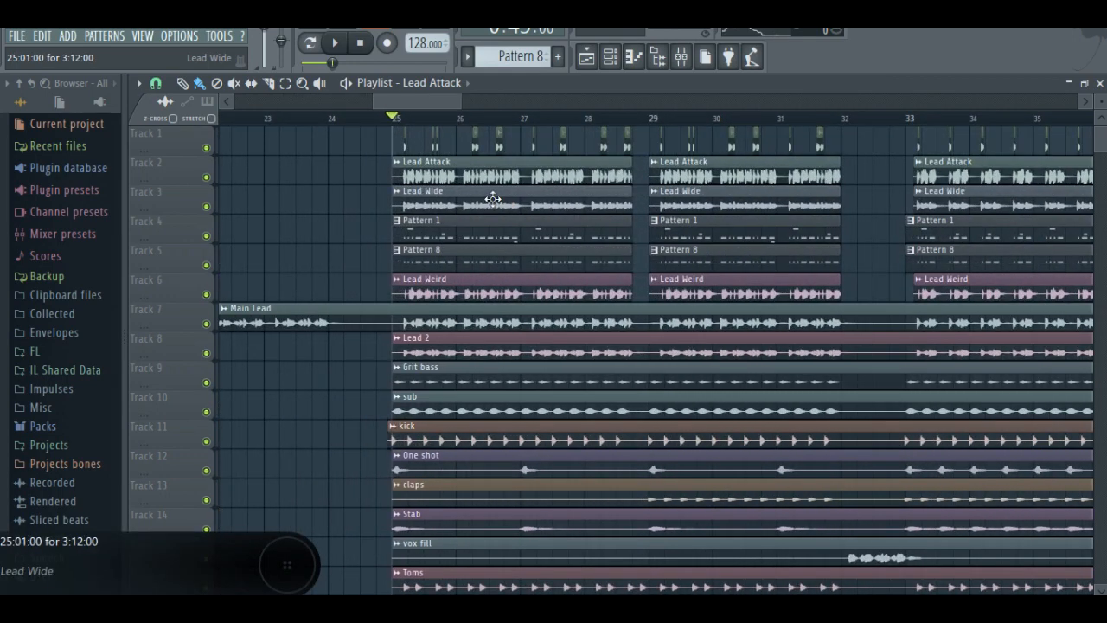
Step: Select Pattern 1 and play it on its own in pattern mode
click(443, 231)
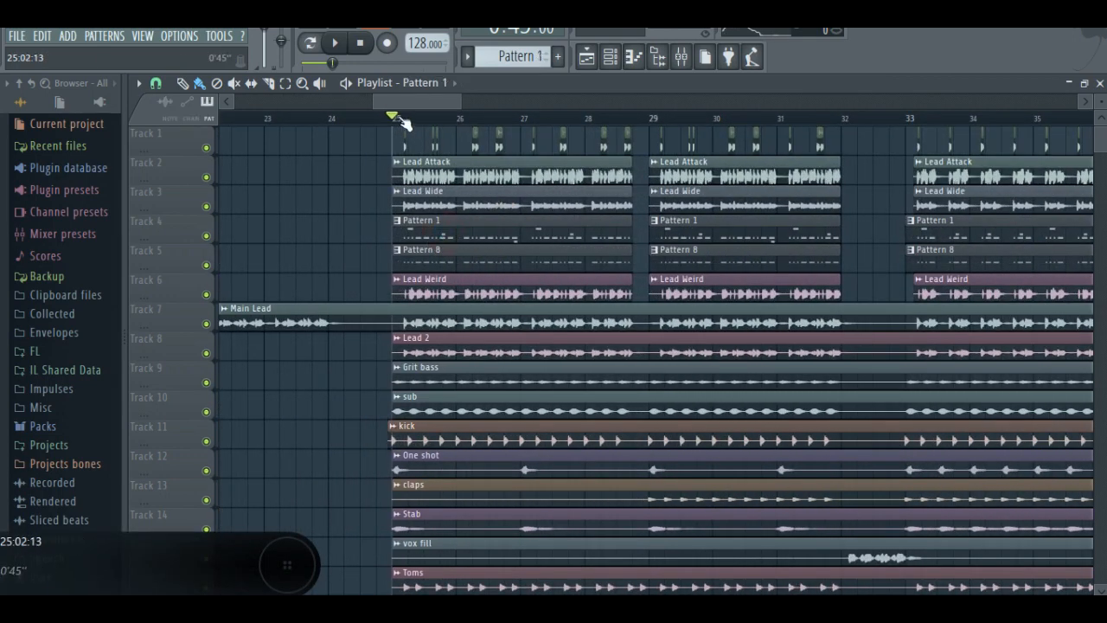
click(310, 43)
click(336, 43)
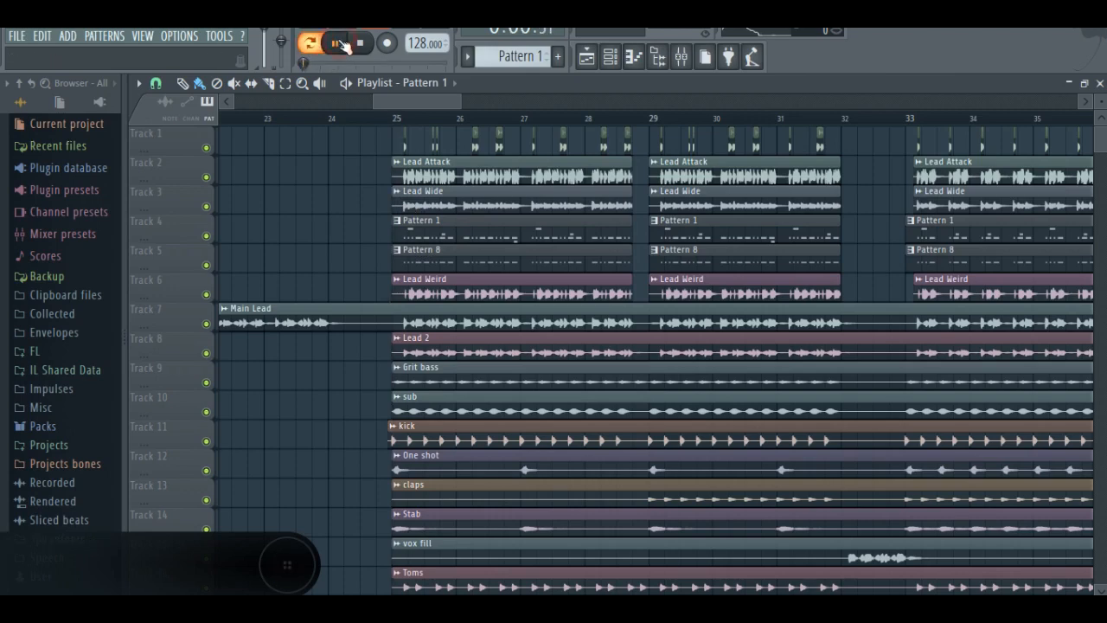
click(359, 44)
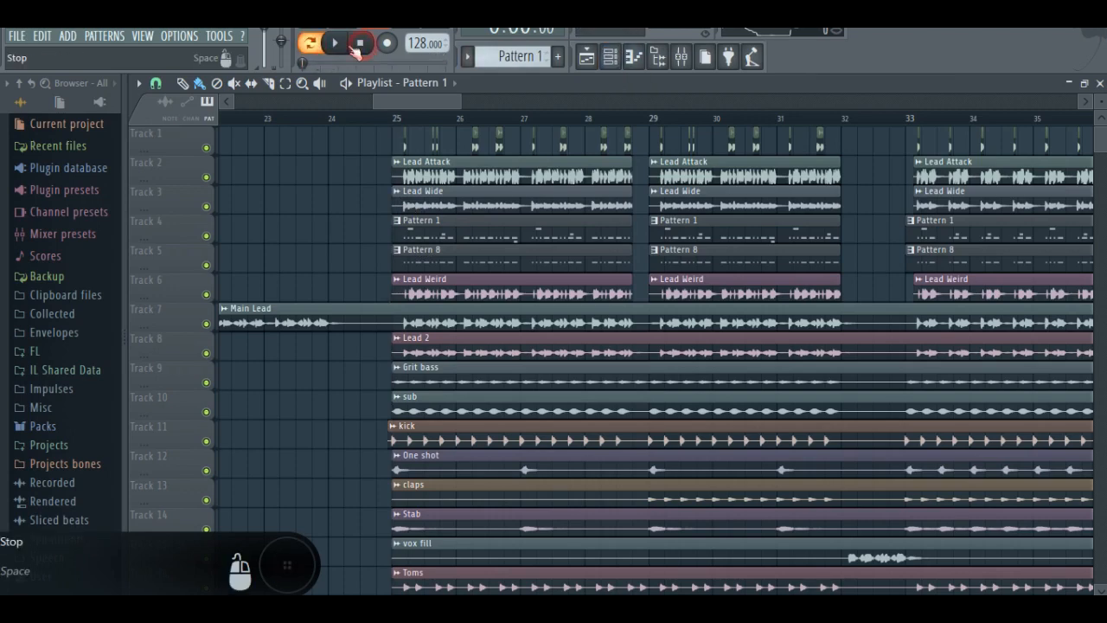
click(337, 44)
Step: Show the channel rack, move it clear of the first drop clips, and check the LEAD track's signal in the mixer
click(610, 55)
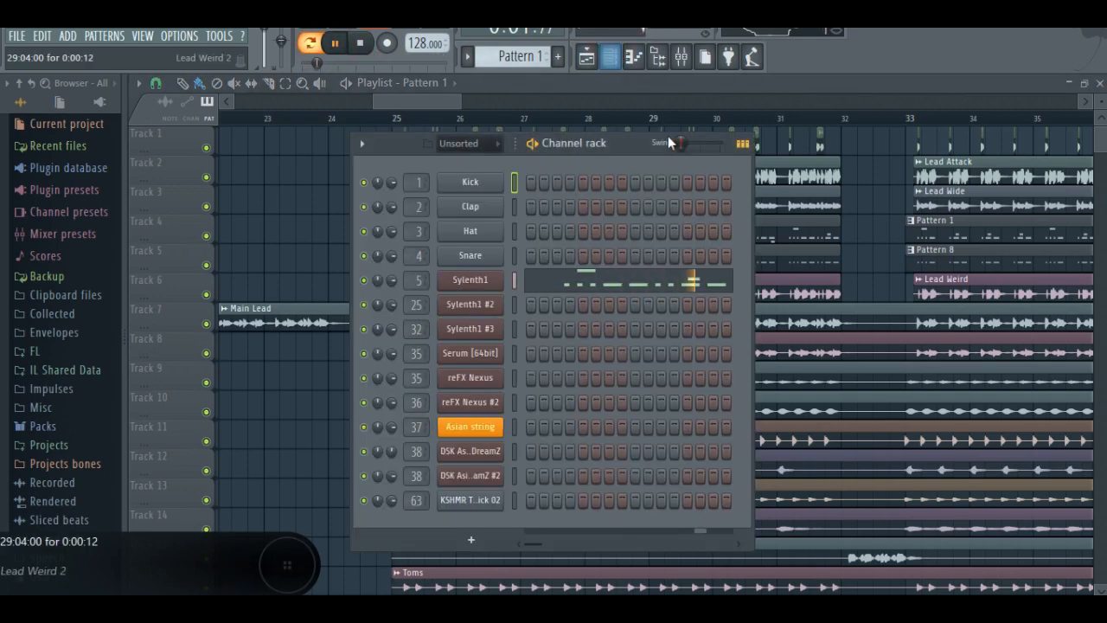
drag(629, 137, 938, 147)
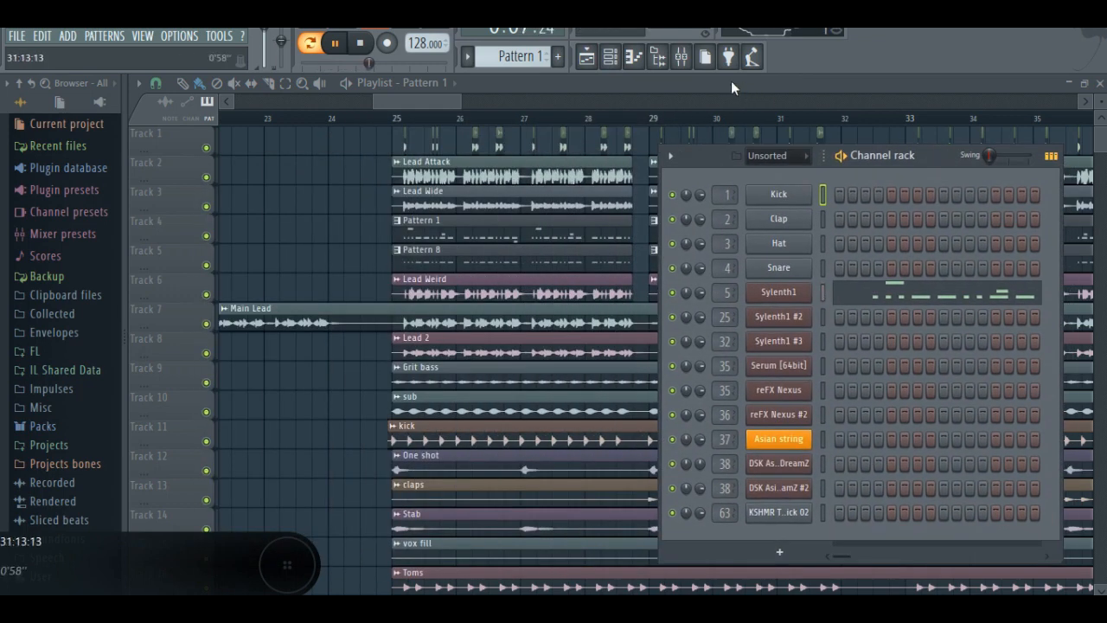
click(681, 56)
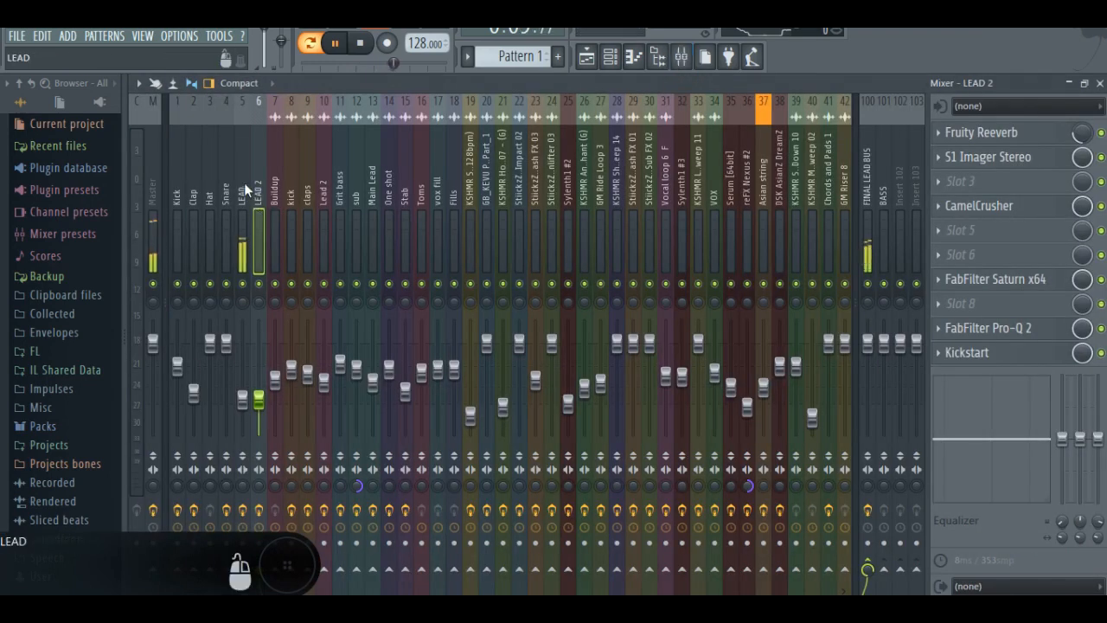
click(588, 57)
click(610, 56)
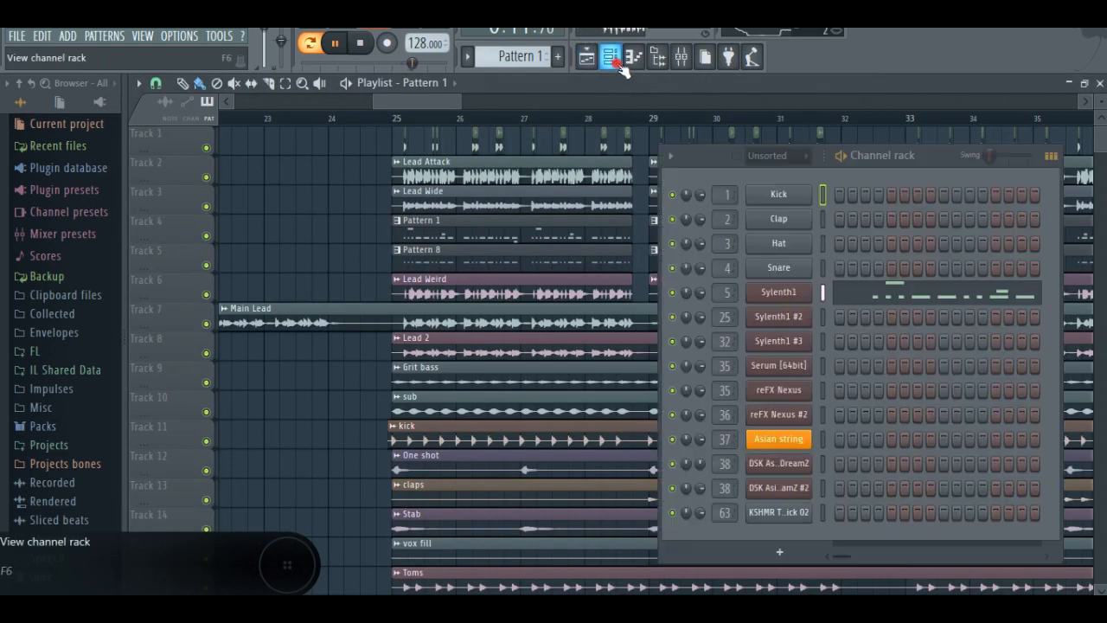
Step: View the Sylenth1 lead's synth settings, close the plugin and stop playback
click(787, 295)
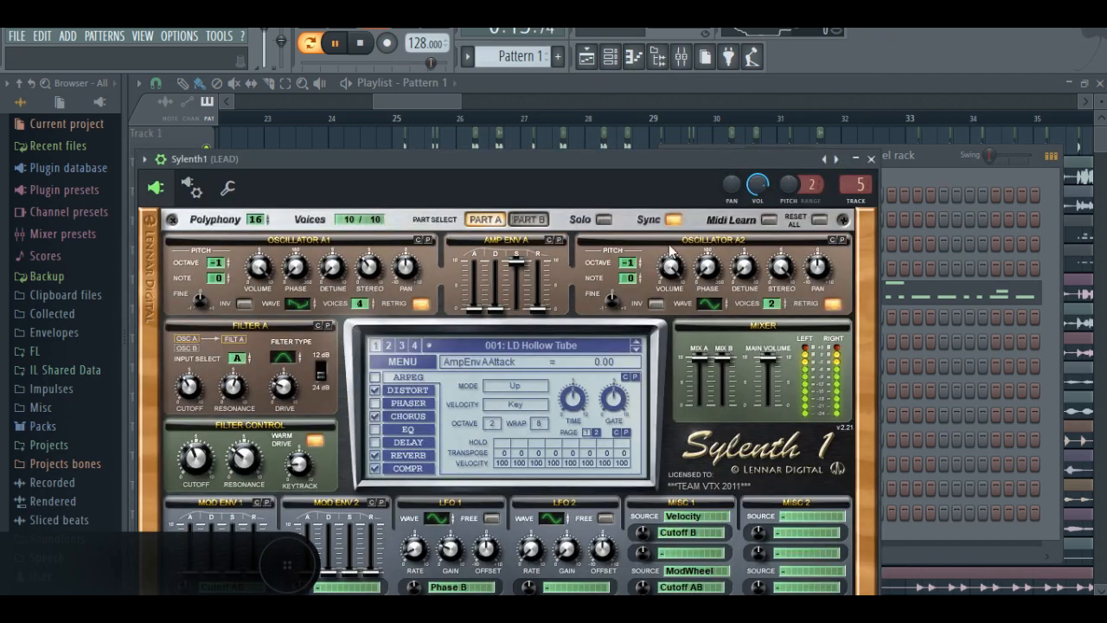
click(871, 158)
key(space)
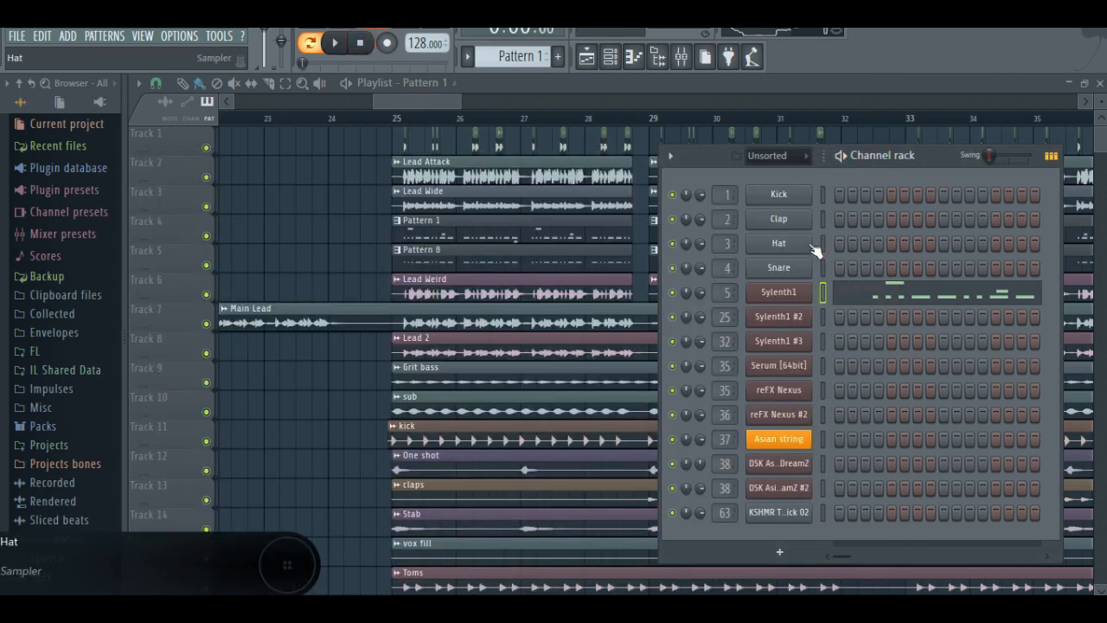
Step: Disable the effect slots on the LEAD mixer track and play Pattern 1 dry
click(683, 58)
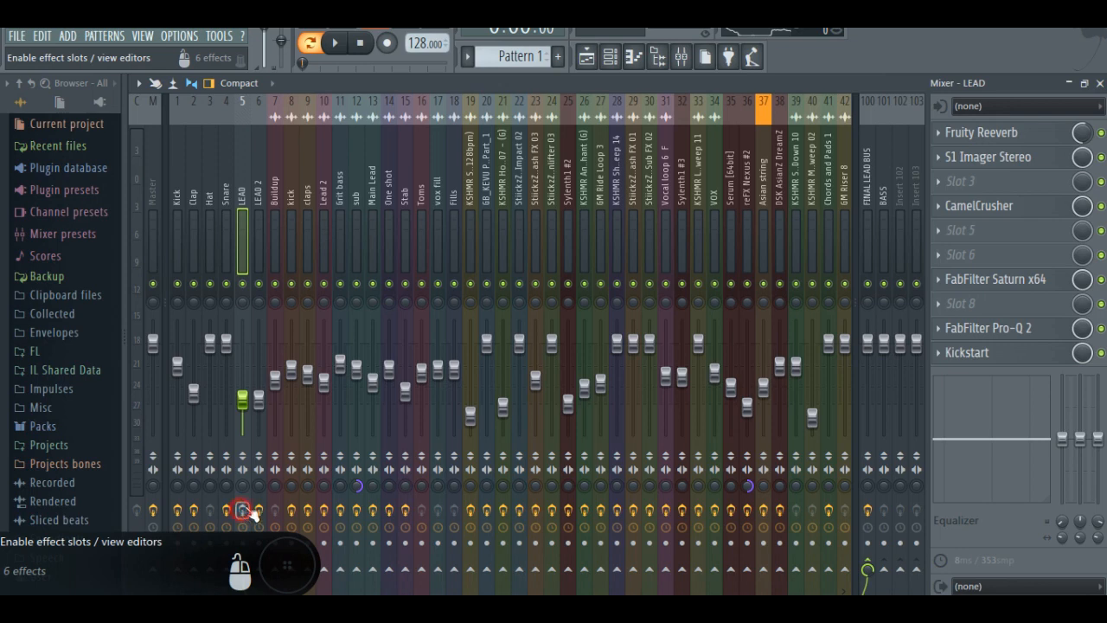
click(337, 45)
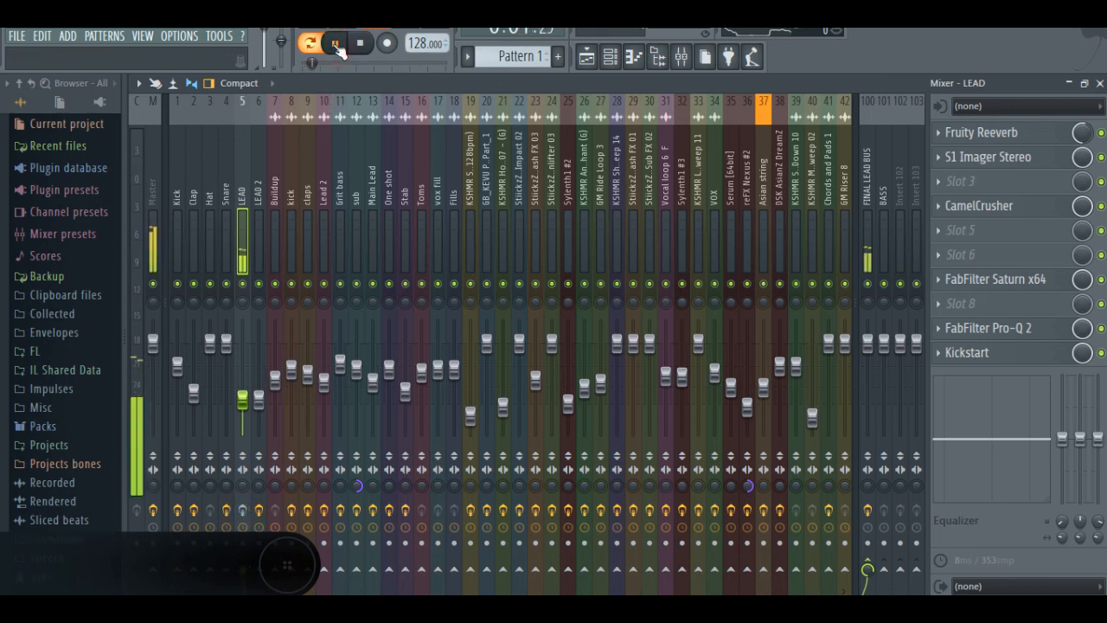
Step: Disable the FINAL LEAD BUS effect slots, and re-enable the LEAD track's slots with each of its effects bypassed individually
click(868, 513)
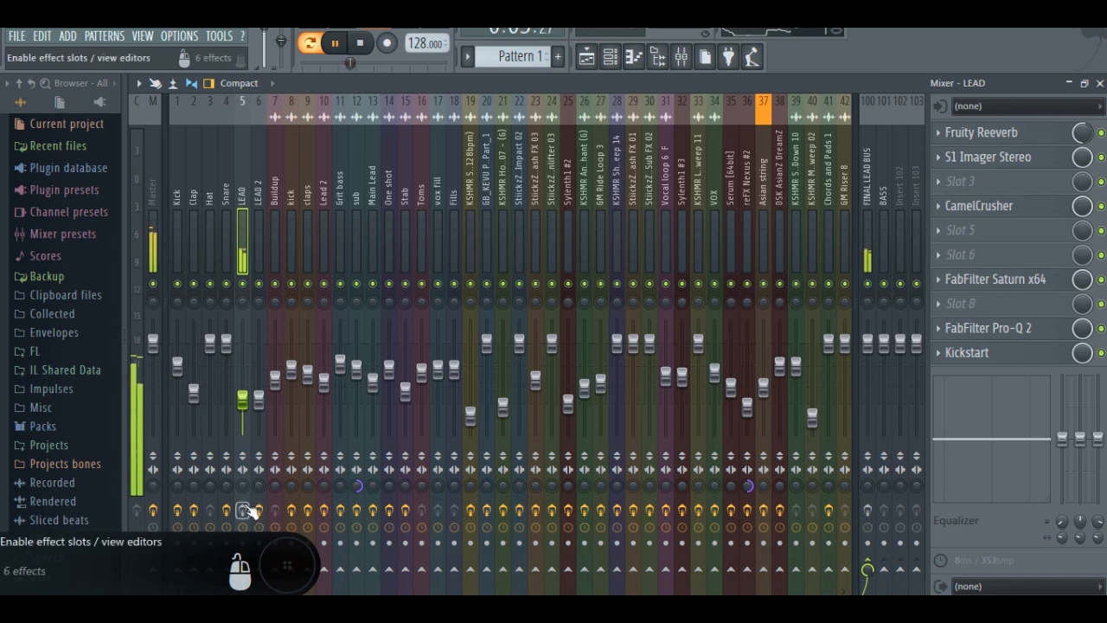
click(1100, 354)
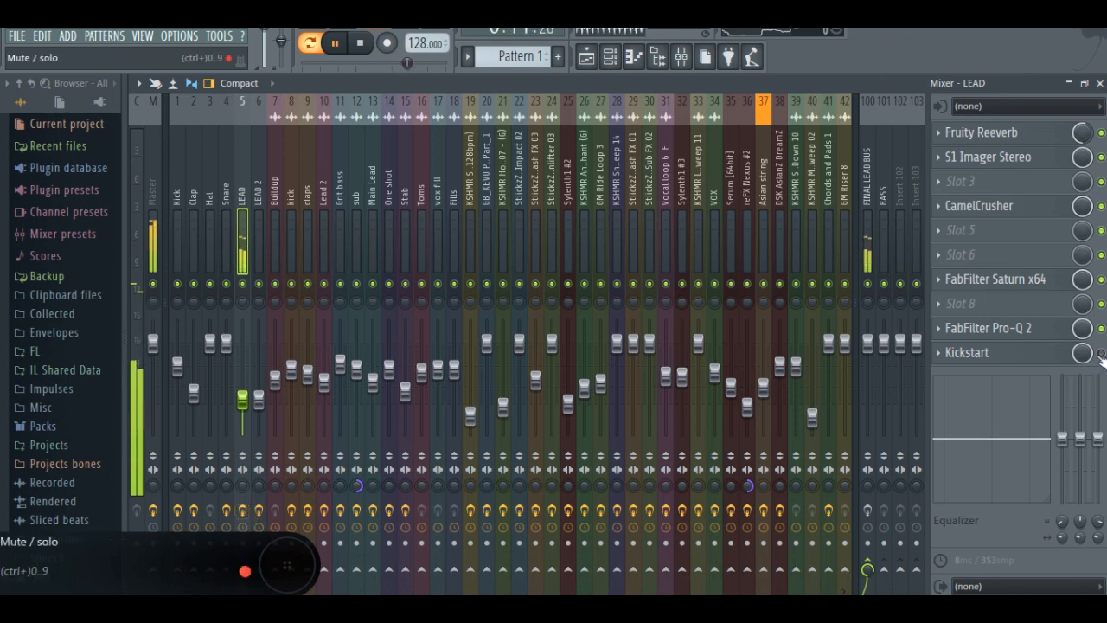
click(247, 511)
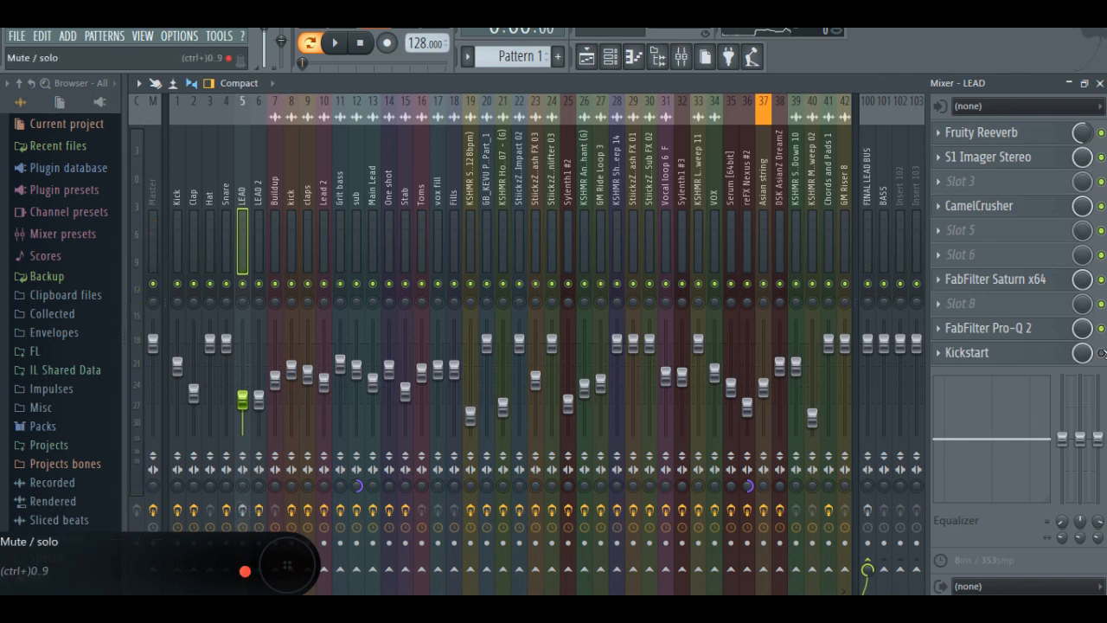
Step: Enable Fruity Reeverb on the LEAD track, play Pattern 1 with it, and view the reverb's settings
click(1100, 132)
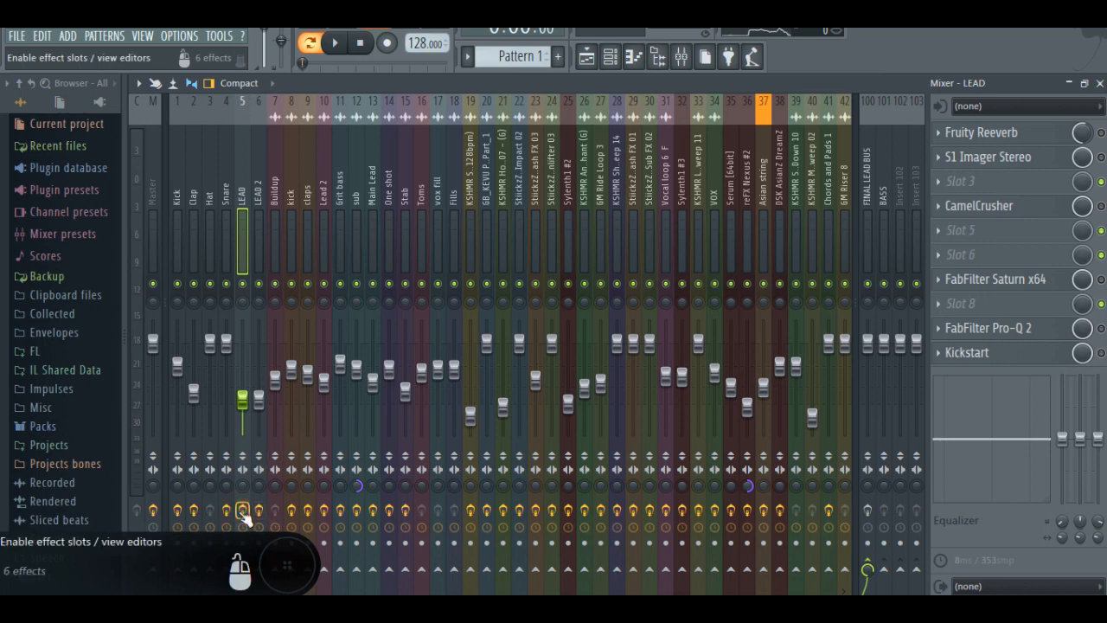
key(space)
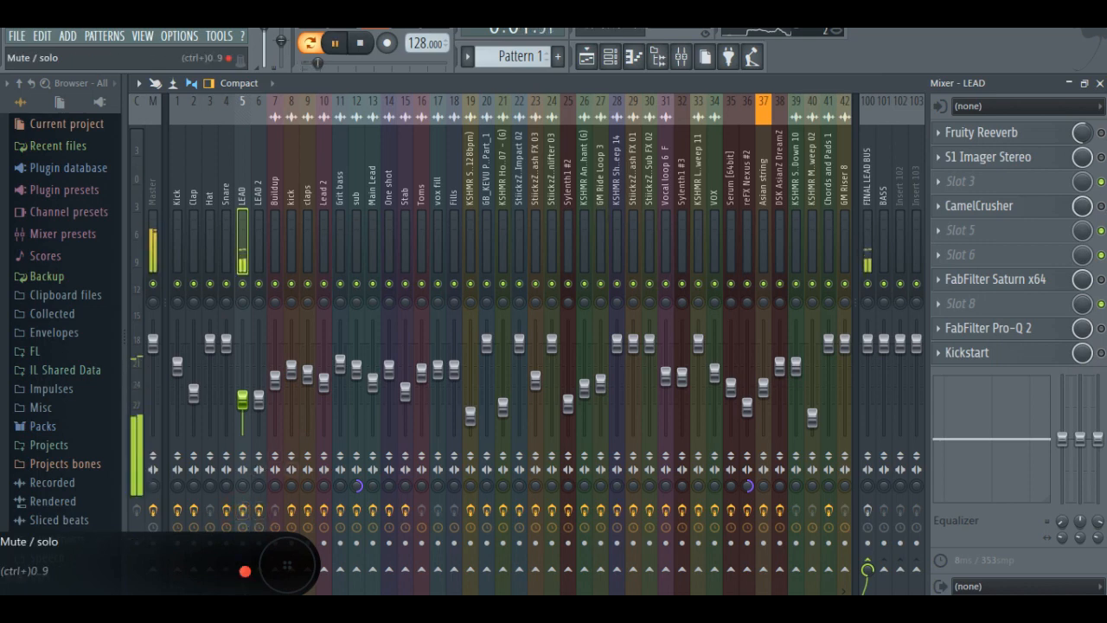
click(1028, 137)
key(space)
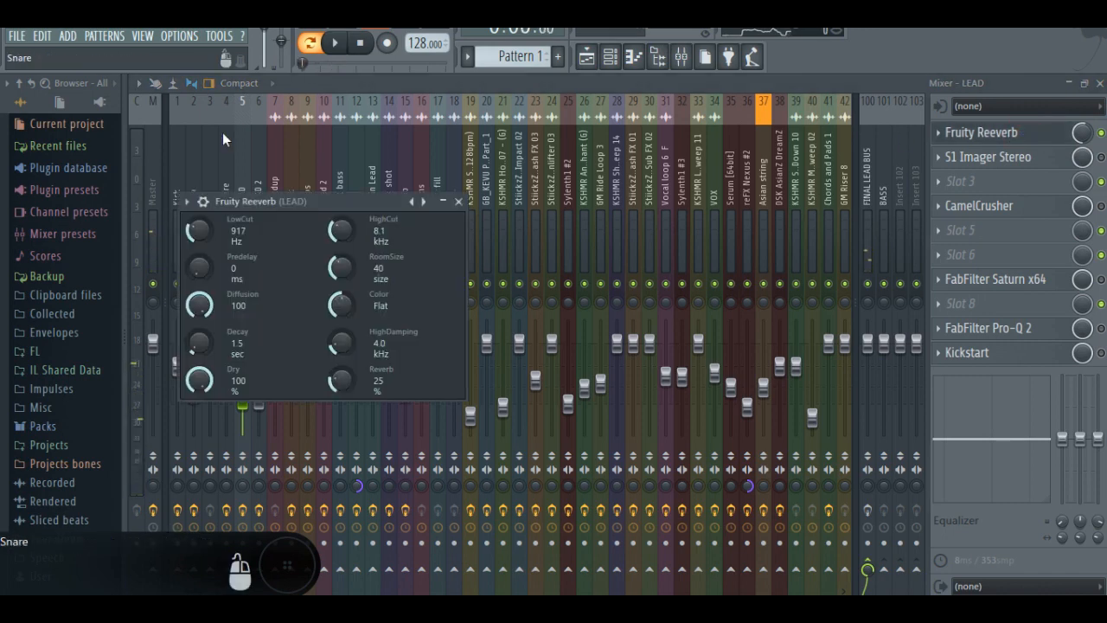
drag(312, 212, 538, 154)
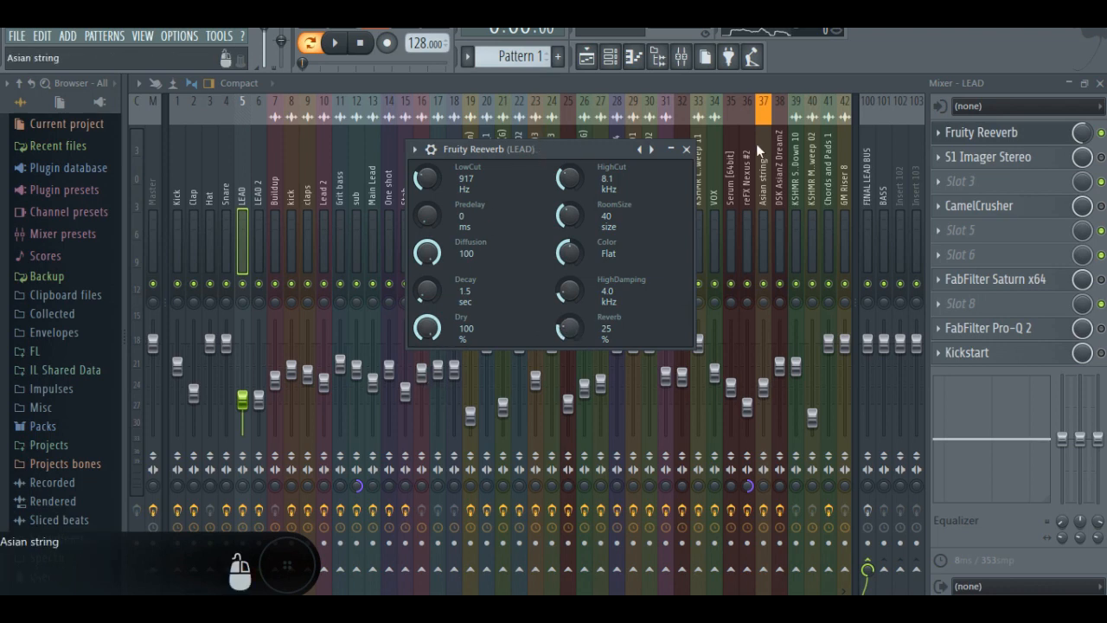
click(687, 149)
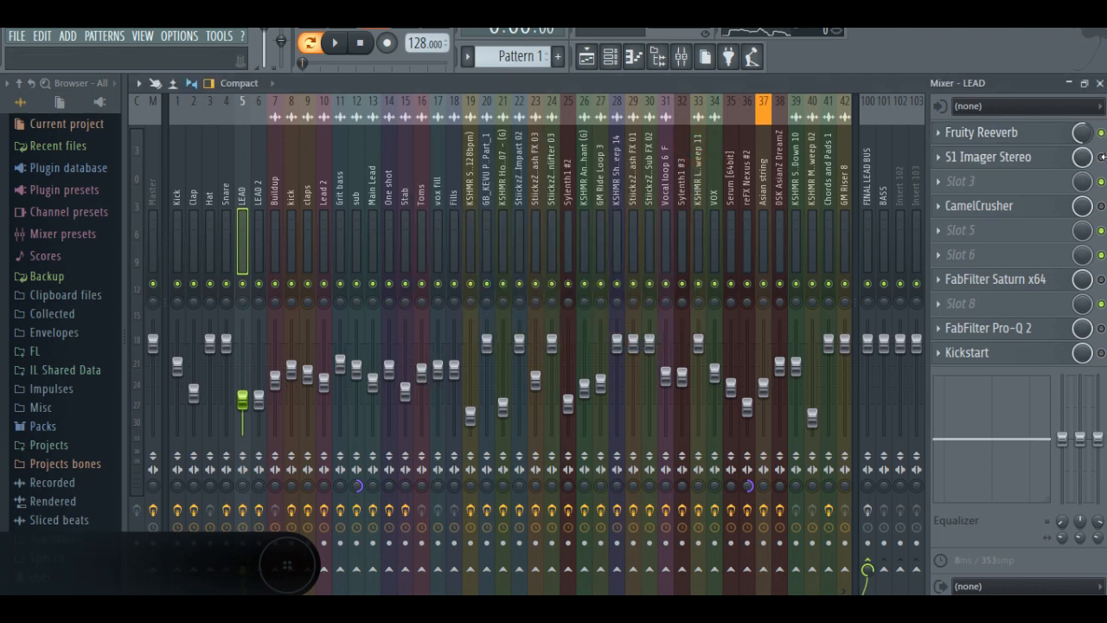
Step: Enable S1 Imager Stereo on the LEAD track and view its plugin window
click(1101, 158)
click(1017, 163)
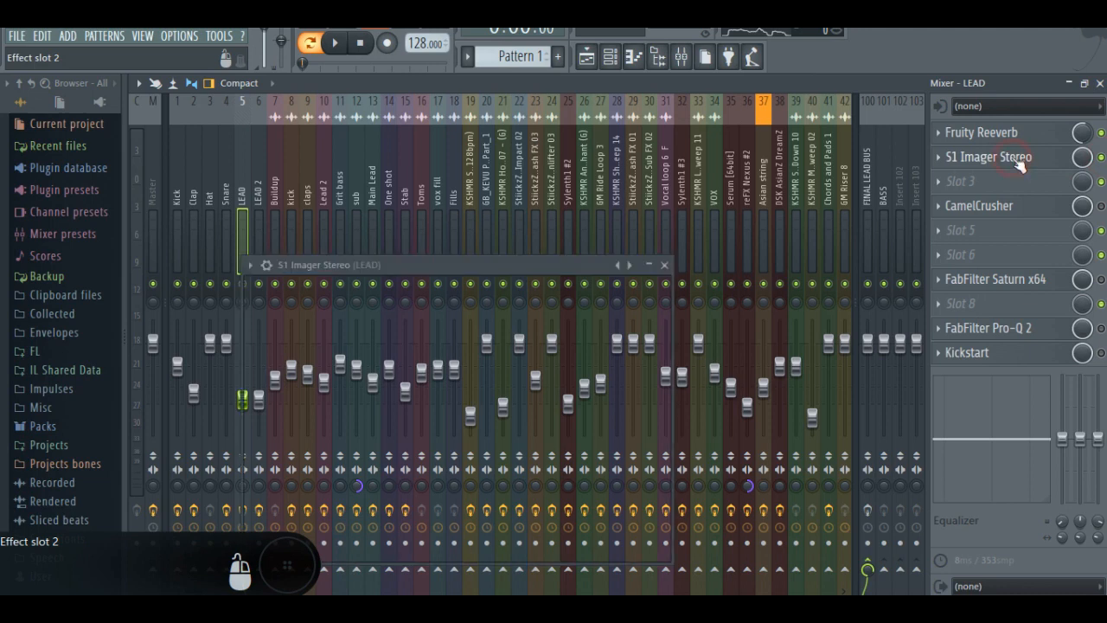
drag(391, 261, 423, 157)
click(698, 162)
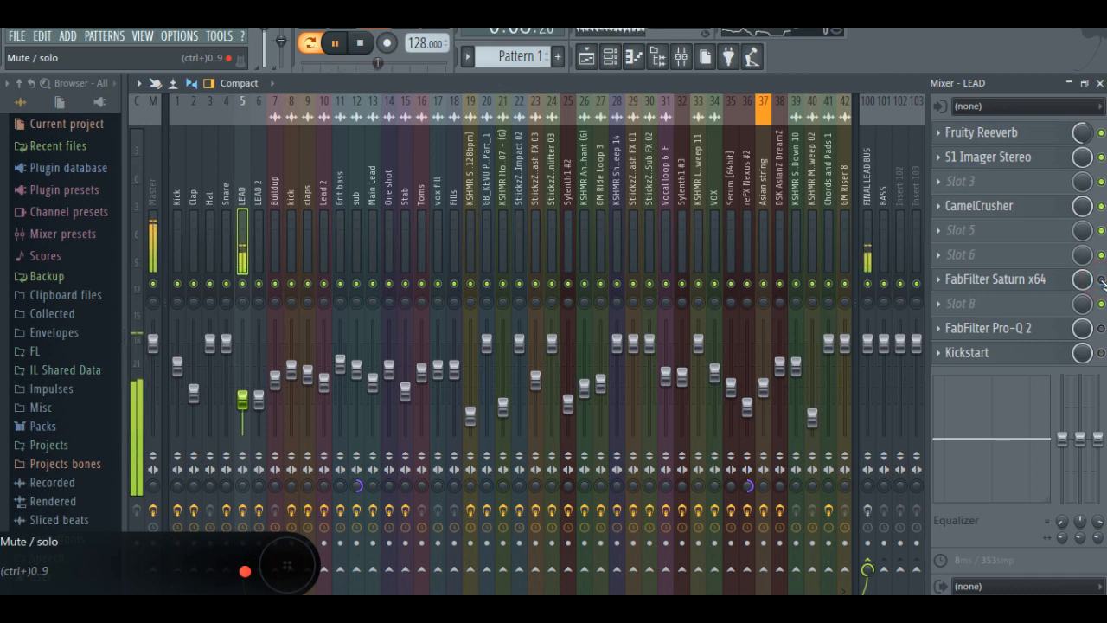
Step: Enable FabFilter Saturn on the LEAD track, stop playback, and view its settings and Best Of presets
key(space)
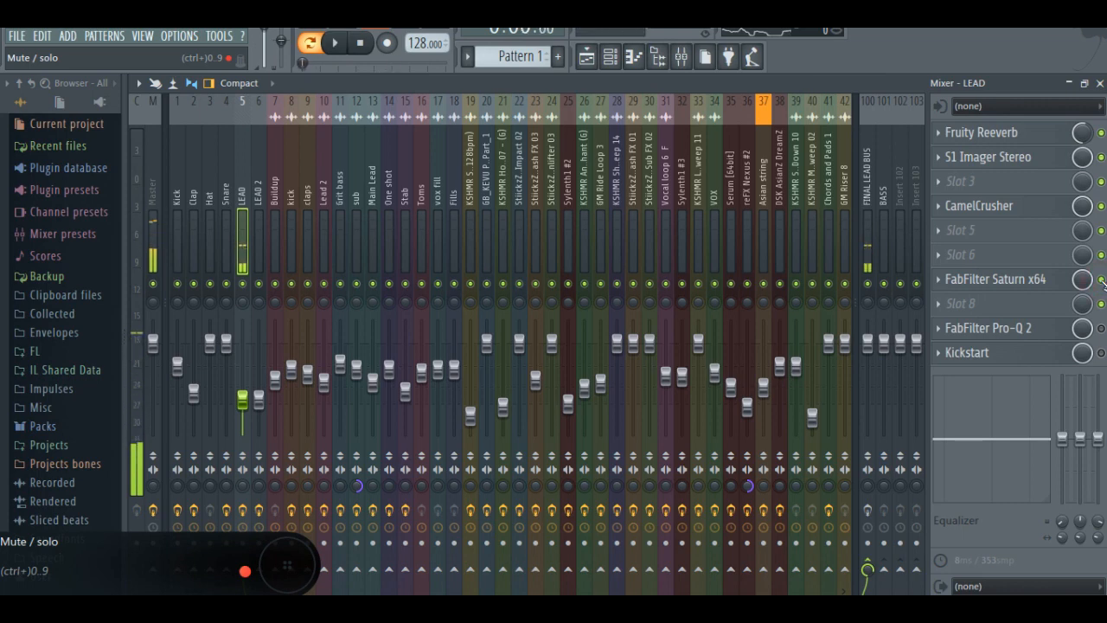
click(1011, 281)
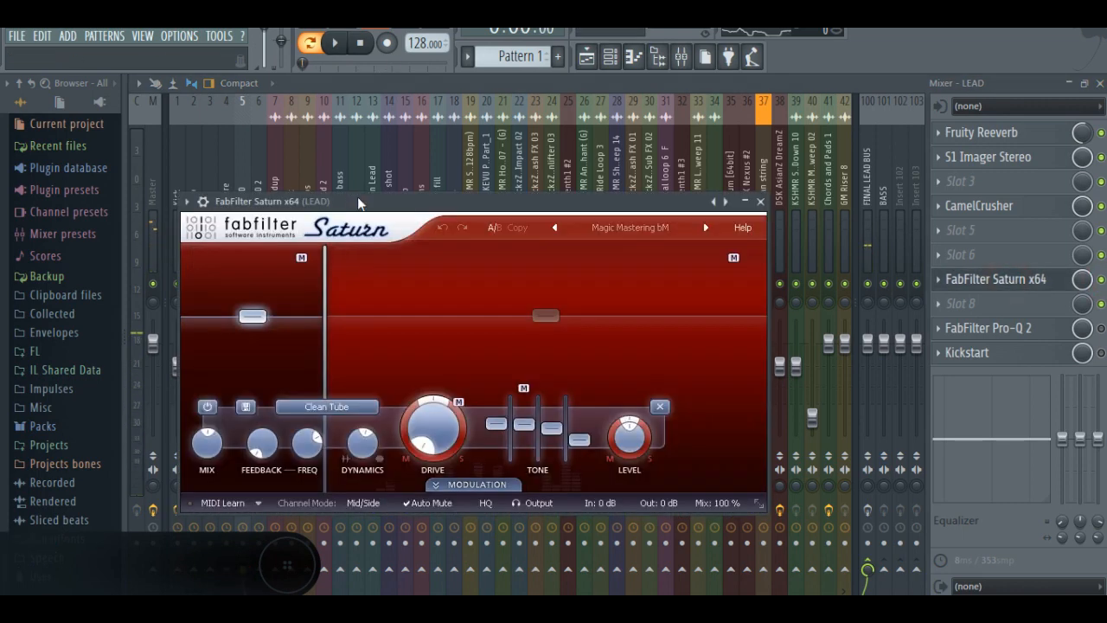
drag(399, 208, 512, 129)
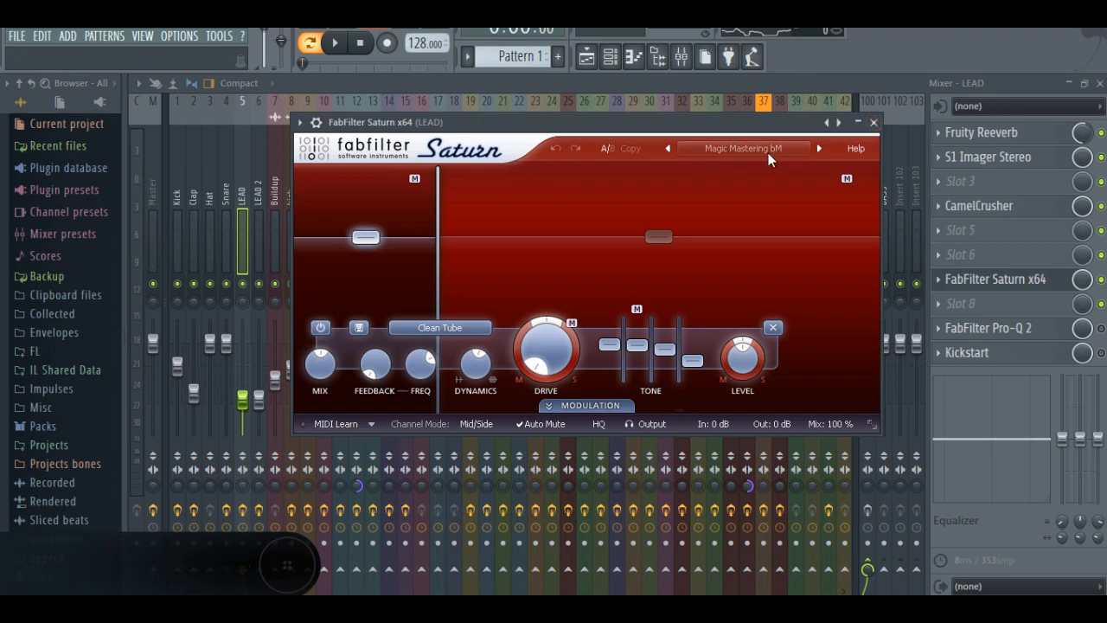
click(729, 147)
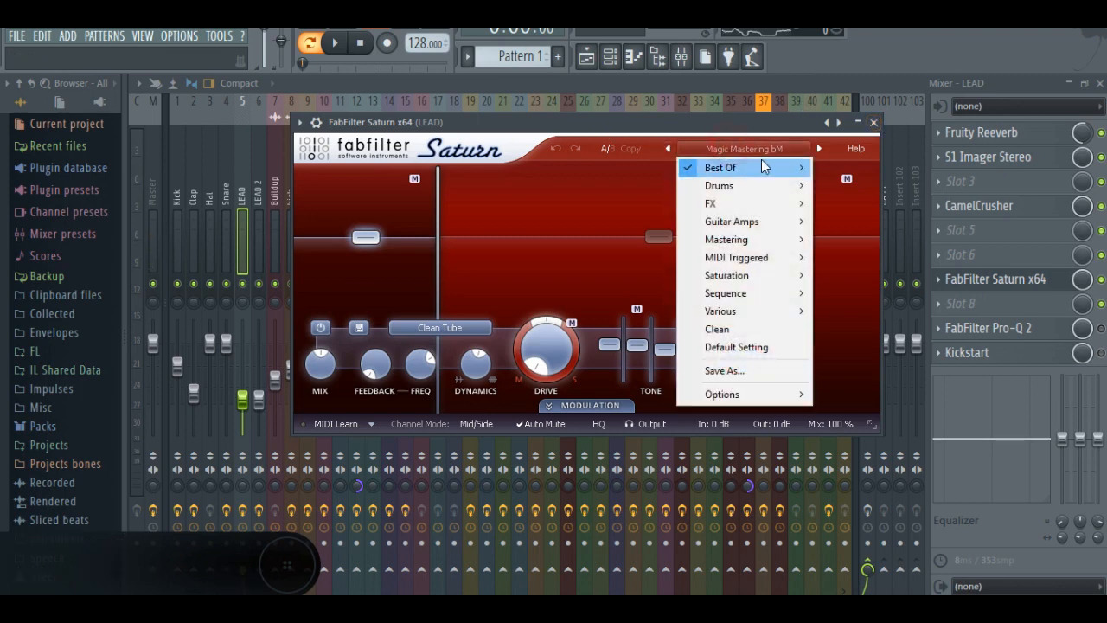
mouse_move(800, 179)
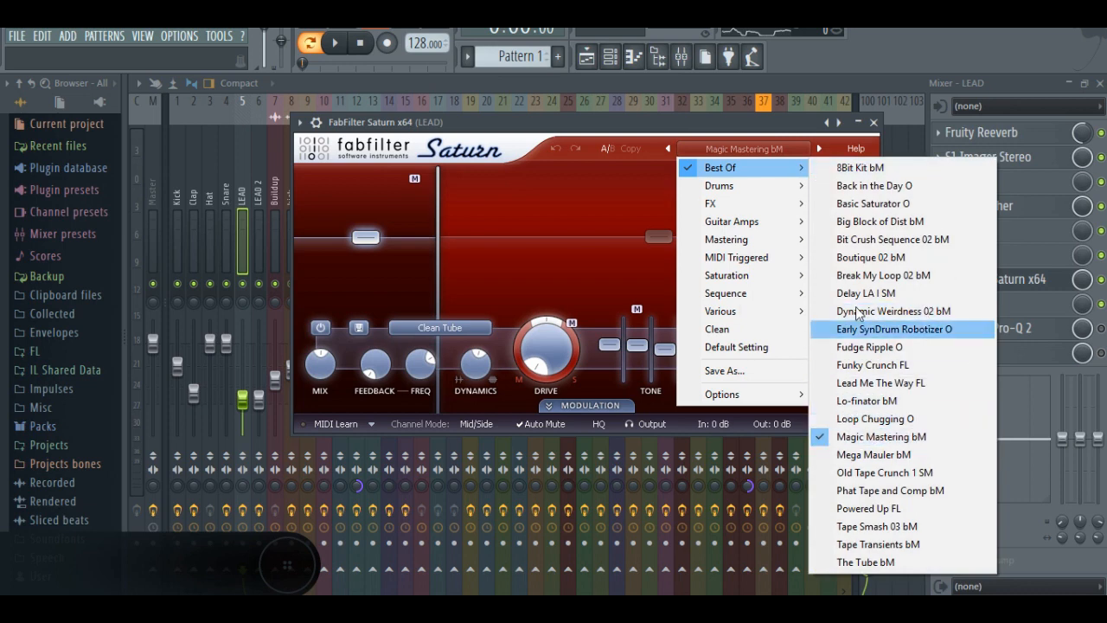
click(717, 129)
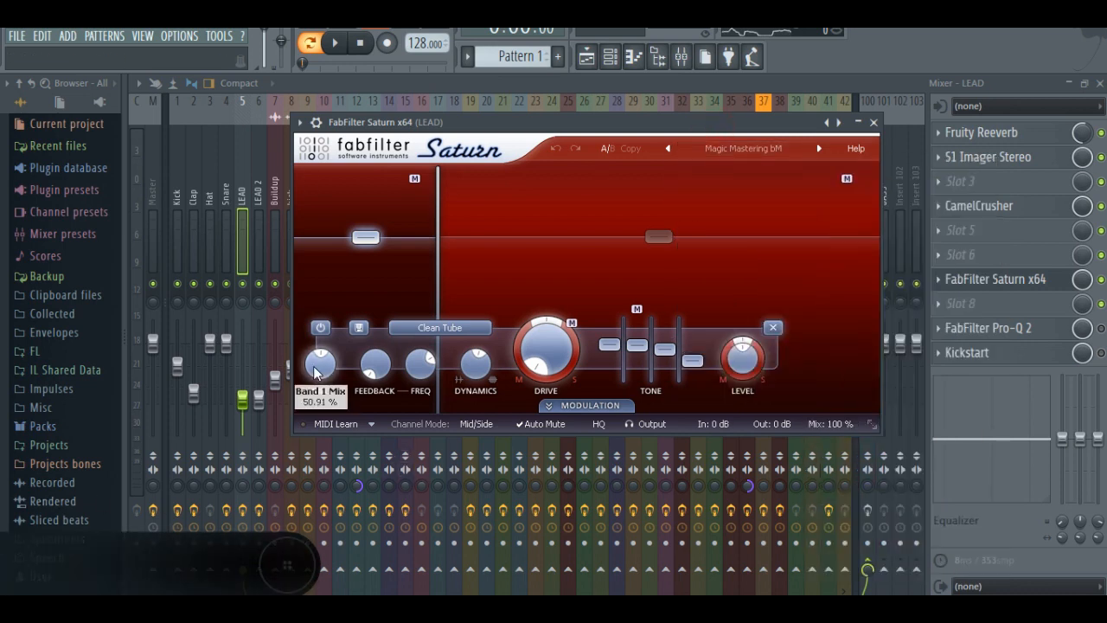
click(874, 122)
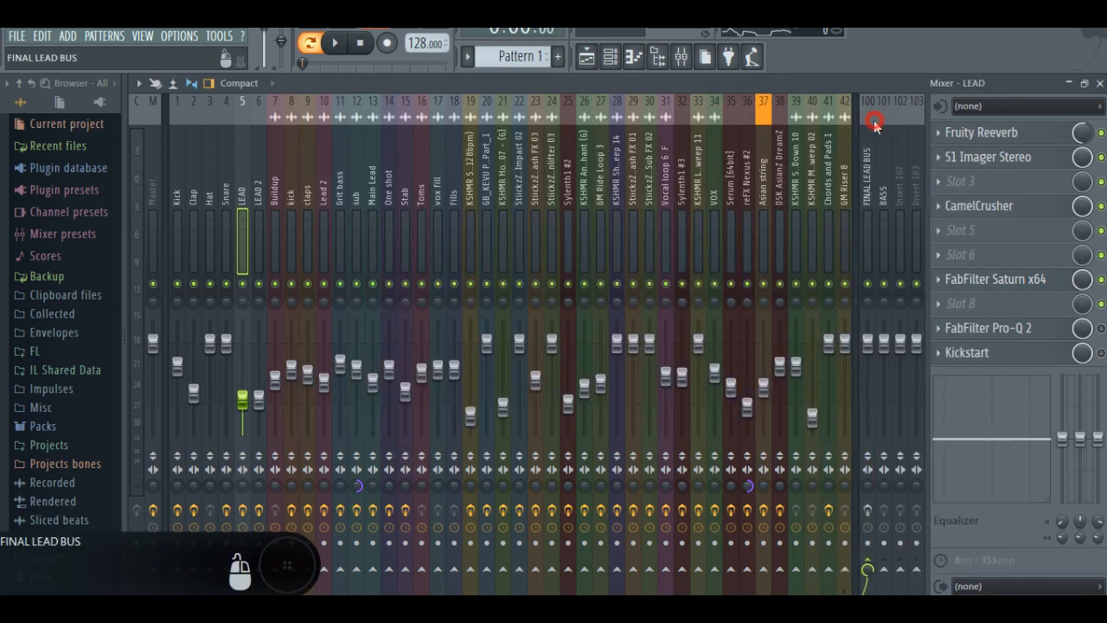
Step: Enable FabFilter Pro-Q 2 on the LEAD track and compare the sound with and without it while Pattern 1 plays
click(1024, 333)
click(1021, 334)
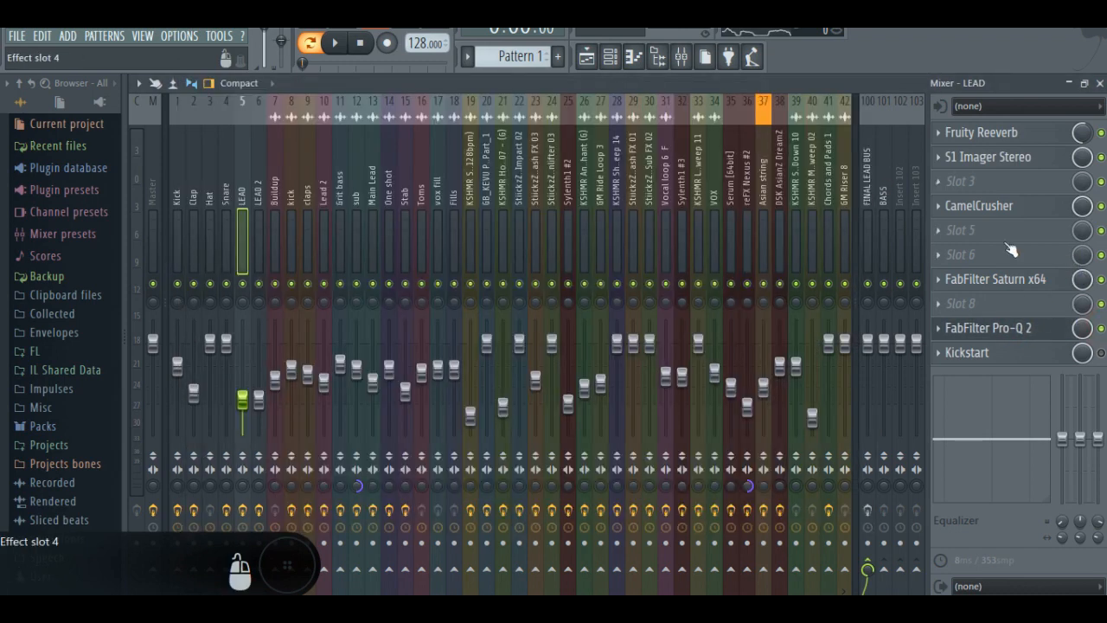
click(1014, 339)
key(space)
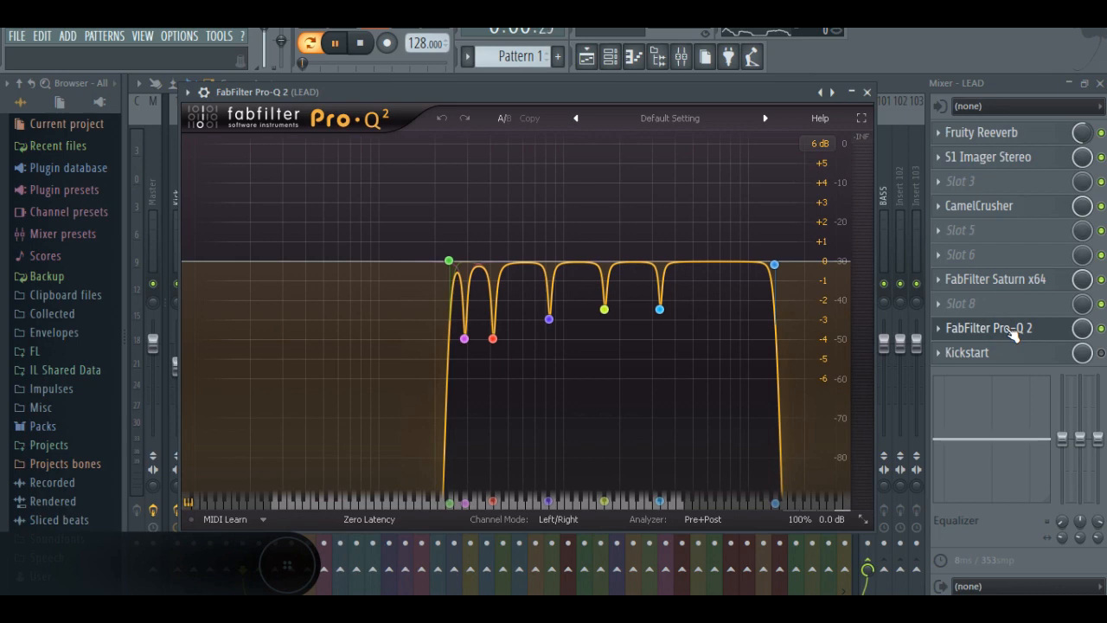
click(1101, 330)
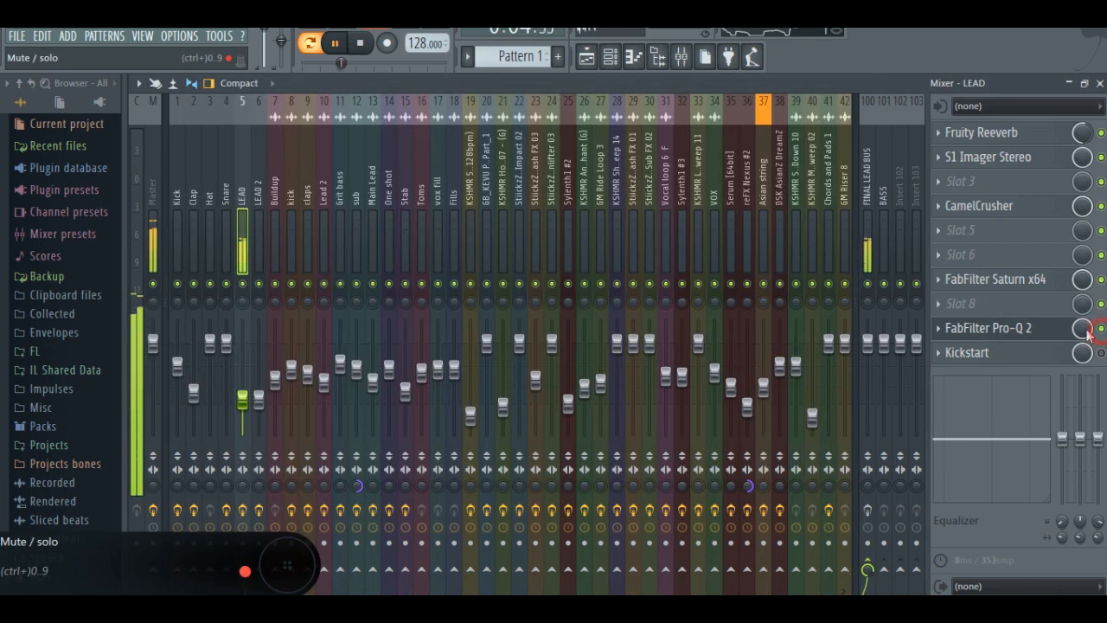
click(1049, 328)
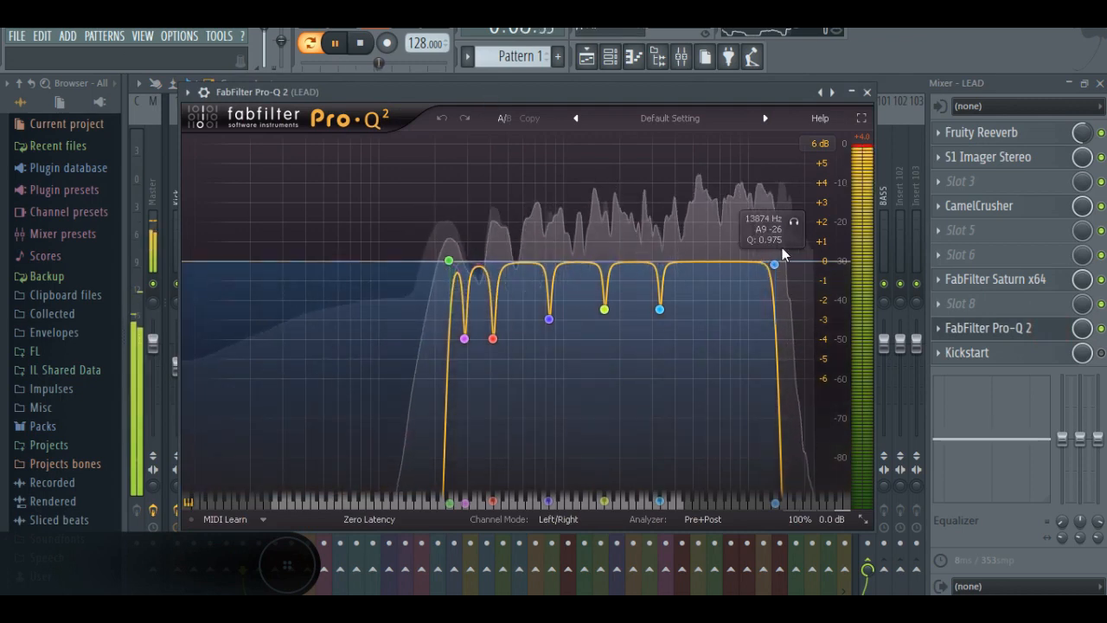
click(867, 93)
key(space)
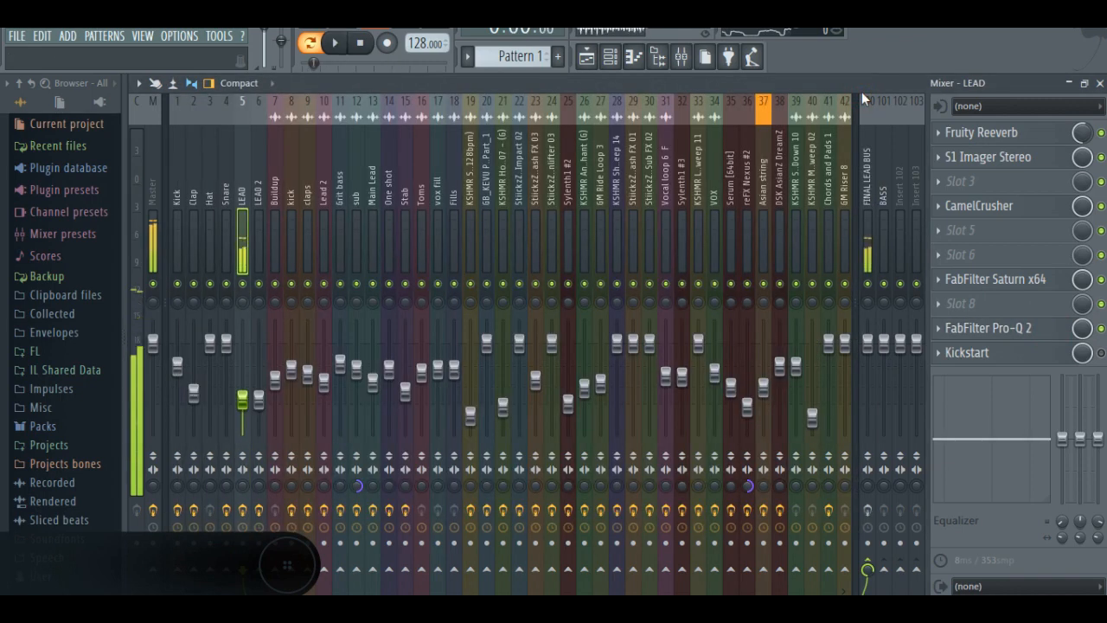
Step: Examine the notch bands and the high cut in the LEAD track's Pro-Q 2, with a brief look at the playlist
click(1033, 327)
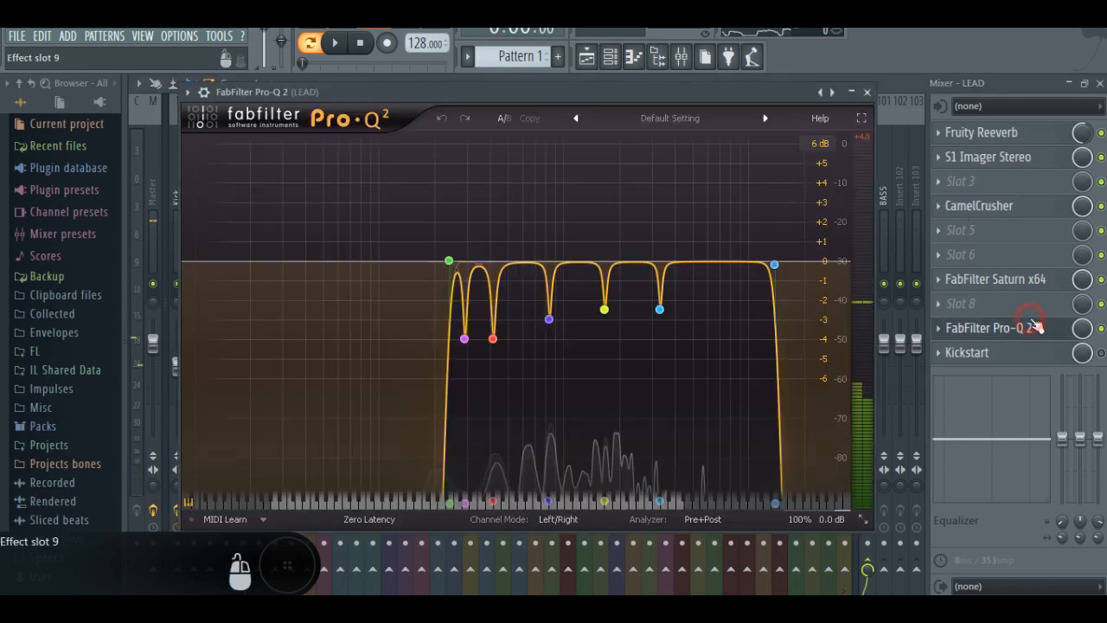
click(468, 345)
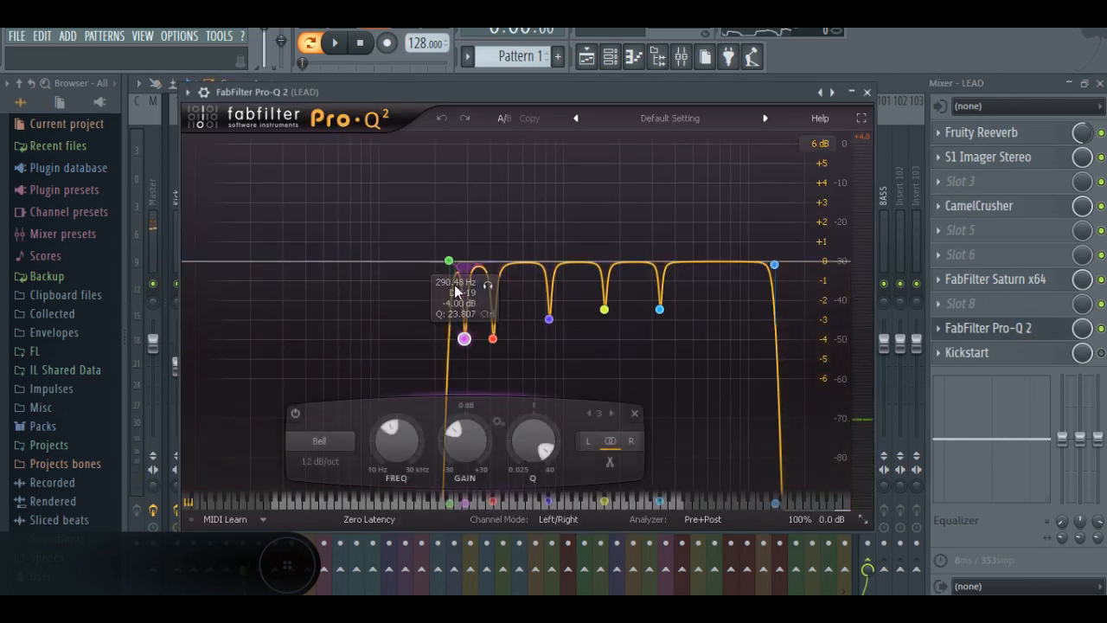
click(774, 264)
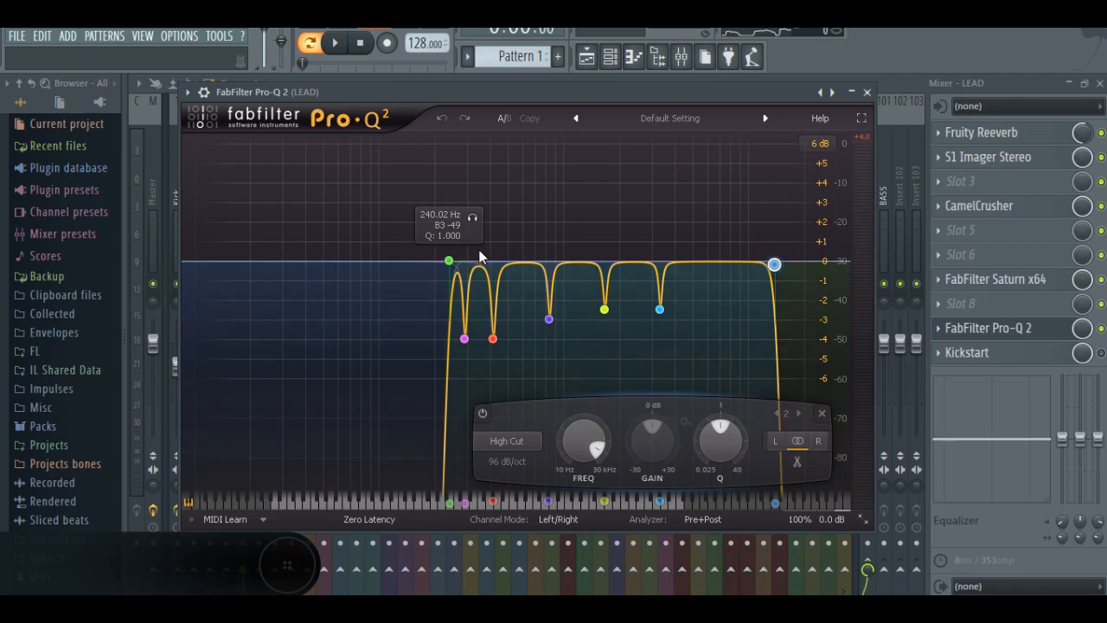
mouse_move(544, 96)
mouse_down()
mouse_move(706, 153)
mouse_move(715, 116)
mouse_move(530, 110)
mouse_up()
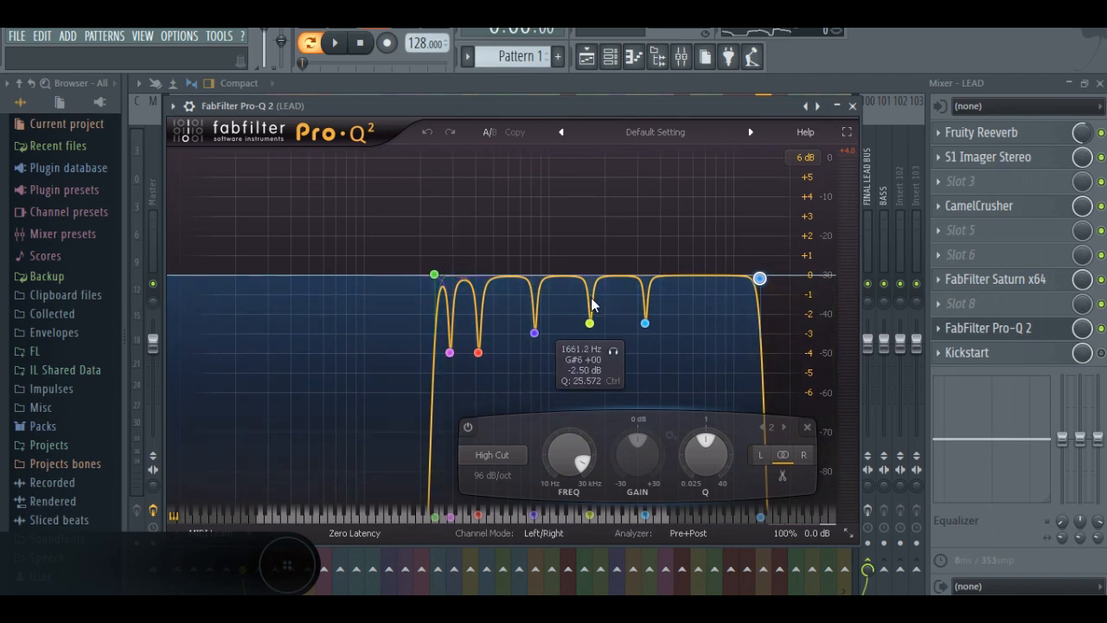
click(534, 332)
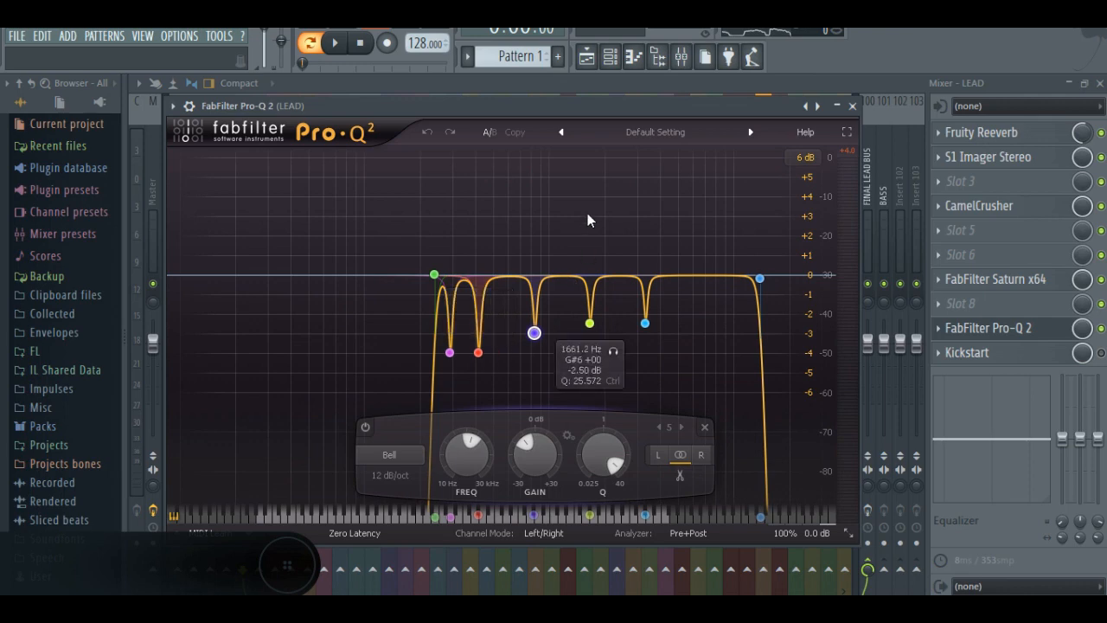
click(586, 56)
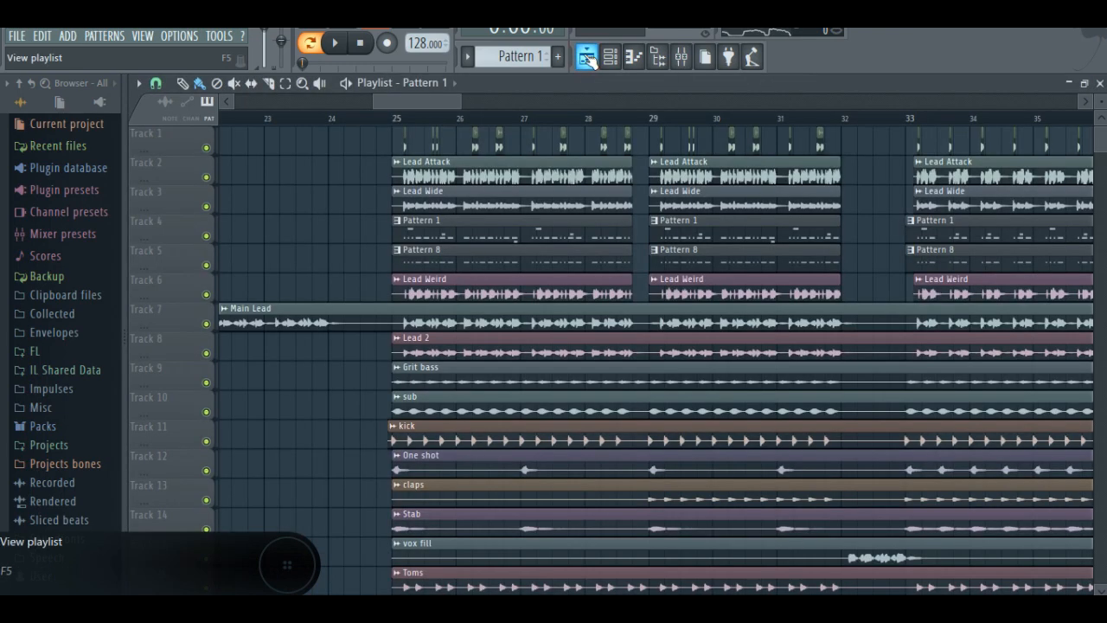
click(681, 56)
click(995, 329)
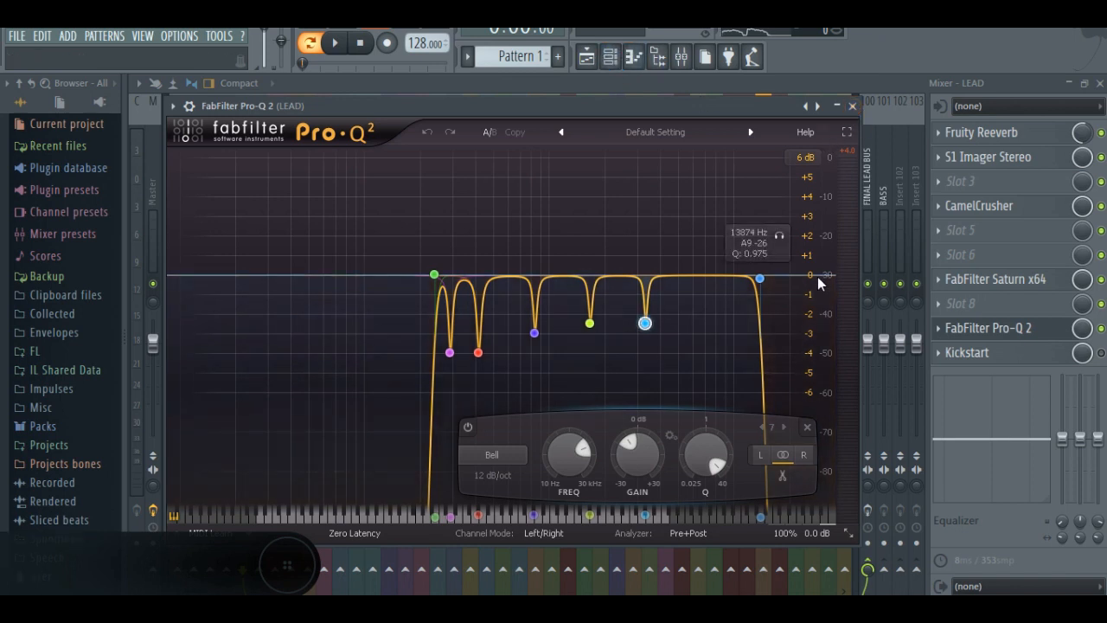
click(760, 277)
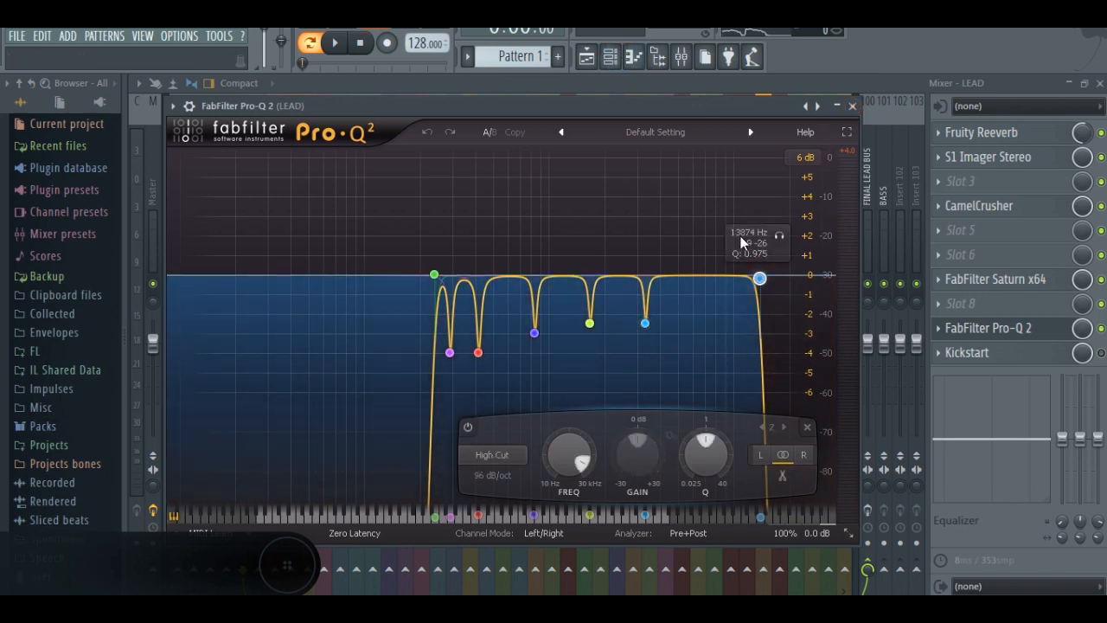
click(853, 105)
Step: Enable Kickstart on the LEAD track and view its sidechain curve and mix setting
click(1102, 352)
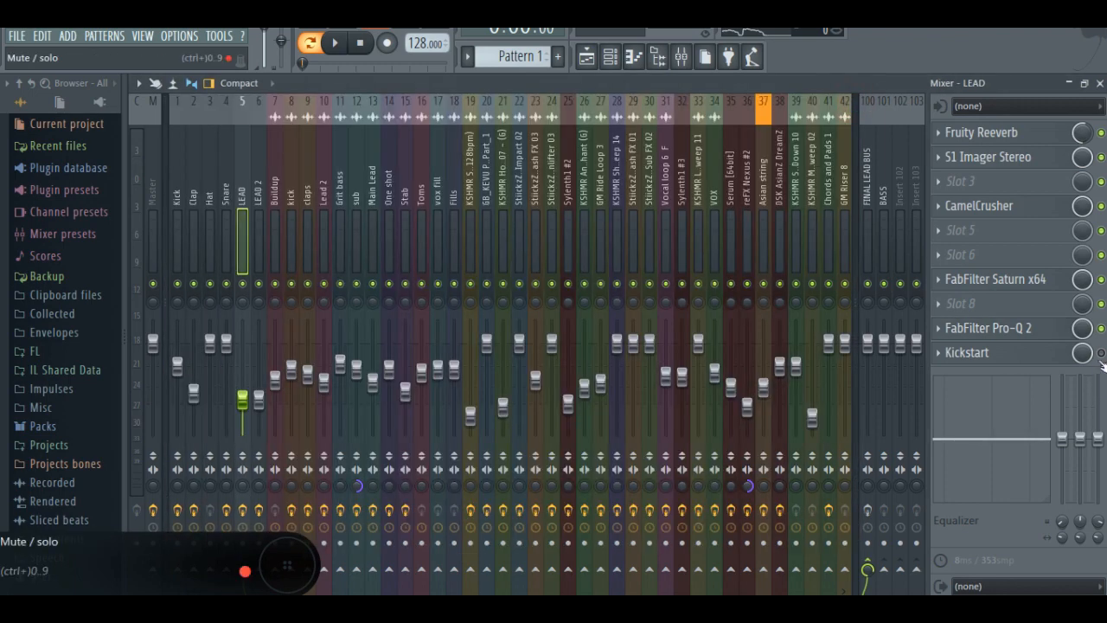
click(1056, 352)
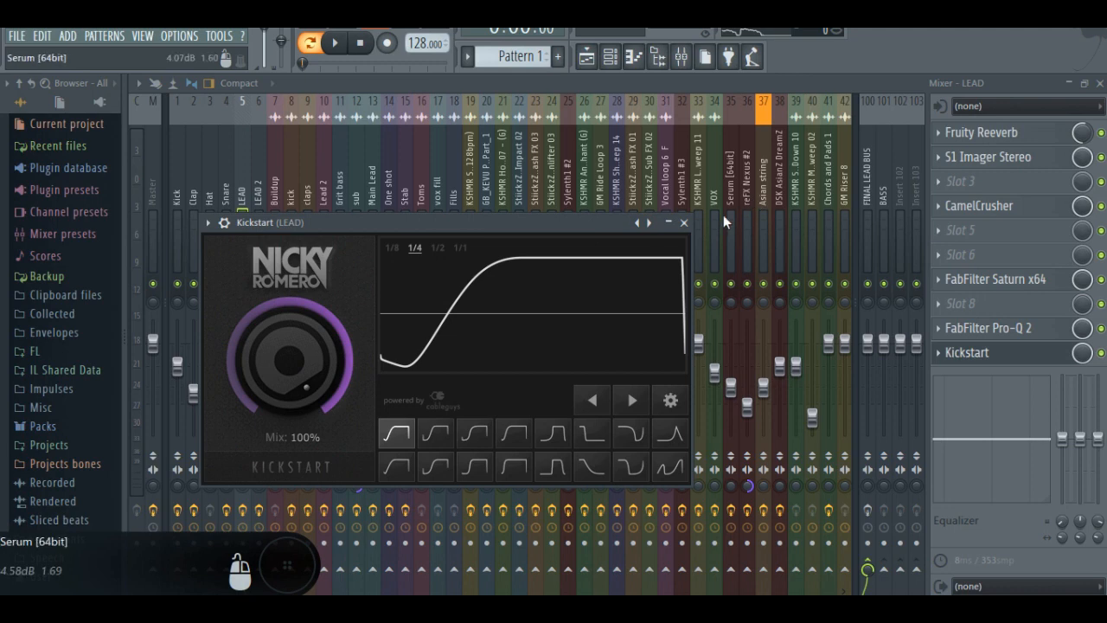
click(683, 223)
Step: Switch to song mode with the position at the drop's start on bar 25, and solo the LEAD 2 mixer track
click(586, 62)
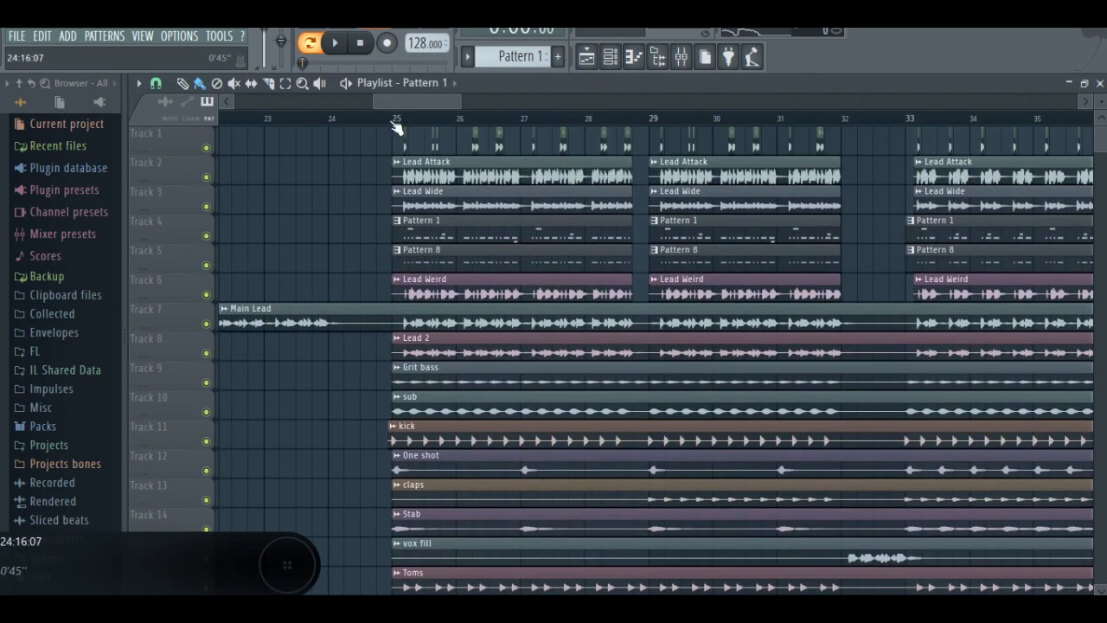
click(682, 57)
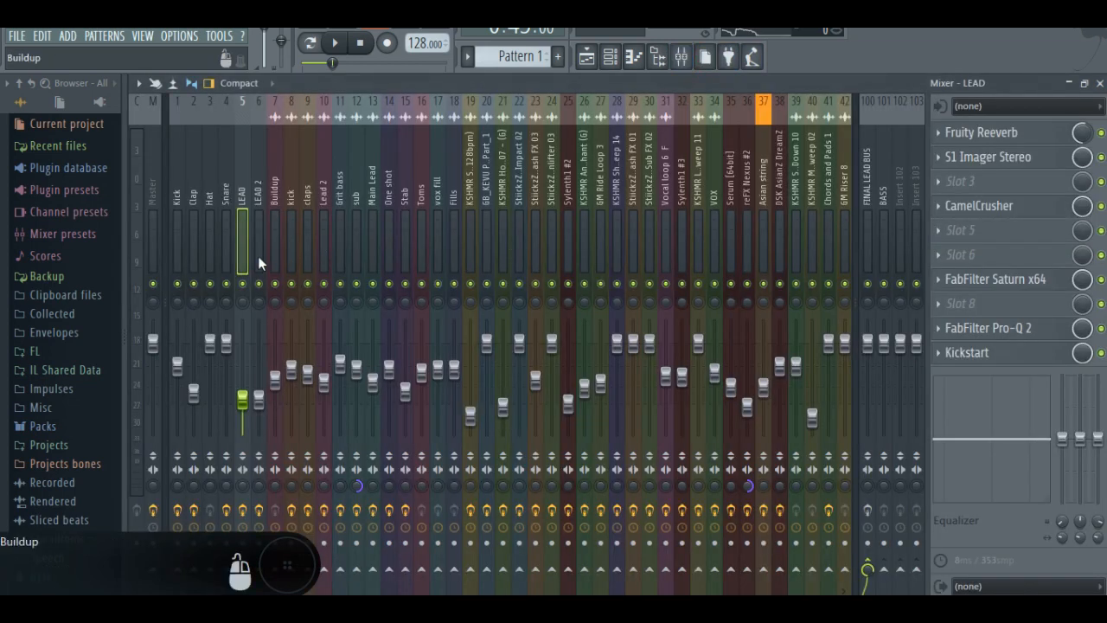
click(257, 208)
right_click(259, 287)
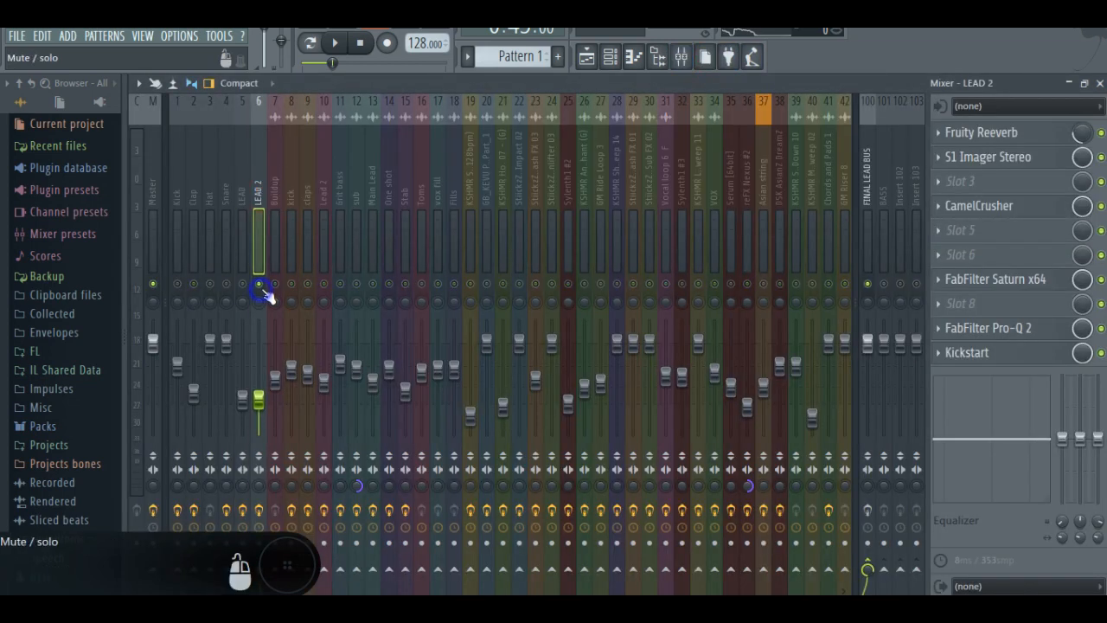
Step: Listen to the soloed LEAD 2 mixer track from bar 25 and look for its source in the channel rack and playlist
key(space)
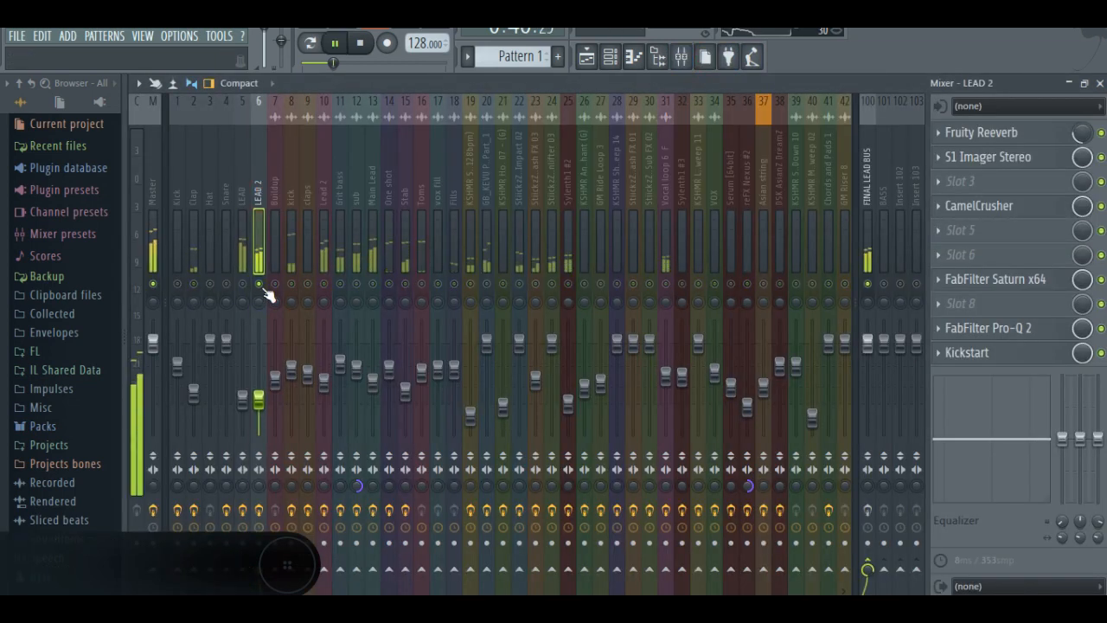
click(586, 57)
click(360, 43)
click(612, 57)
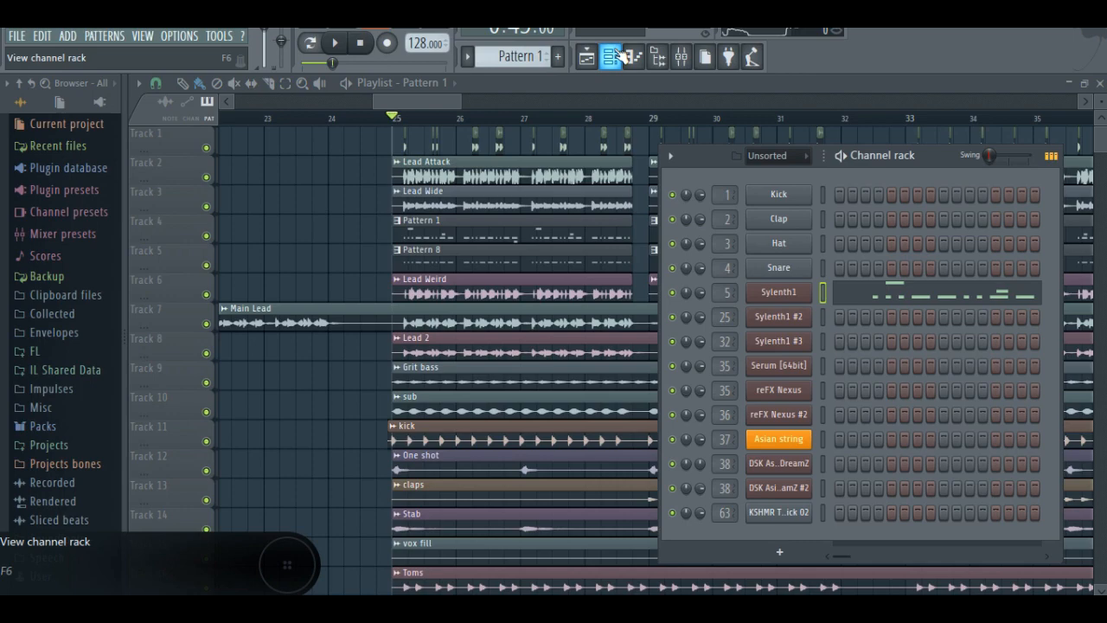
scroll(498, 188, down, 8)
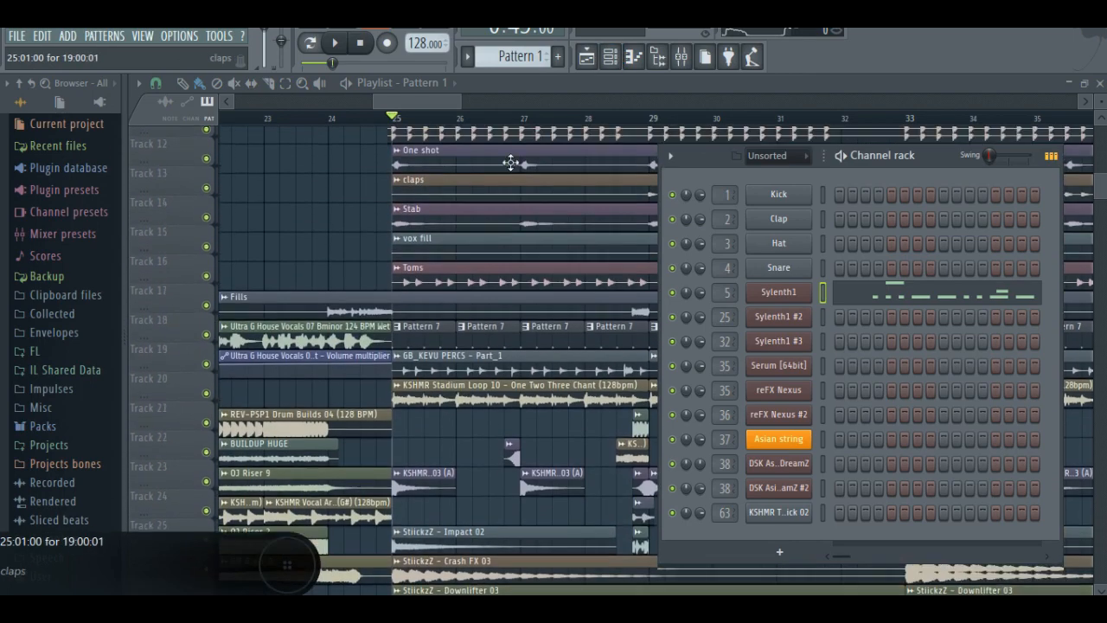
click(682, 57)
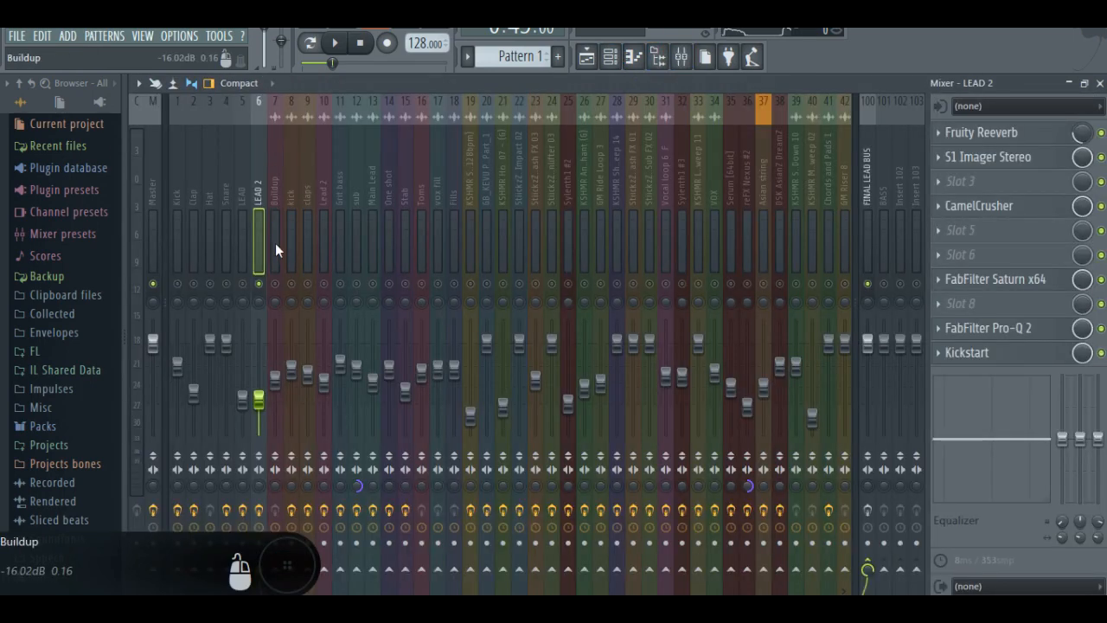
click(586, 57)
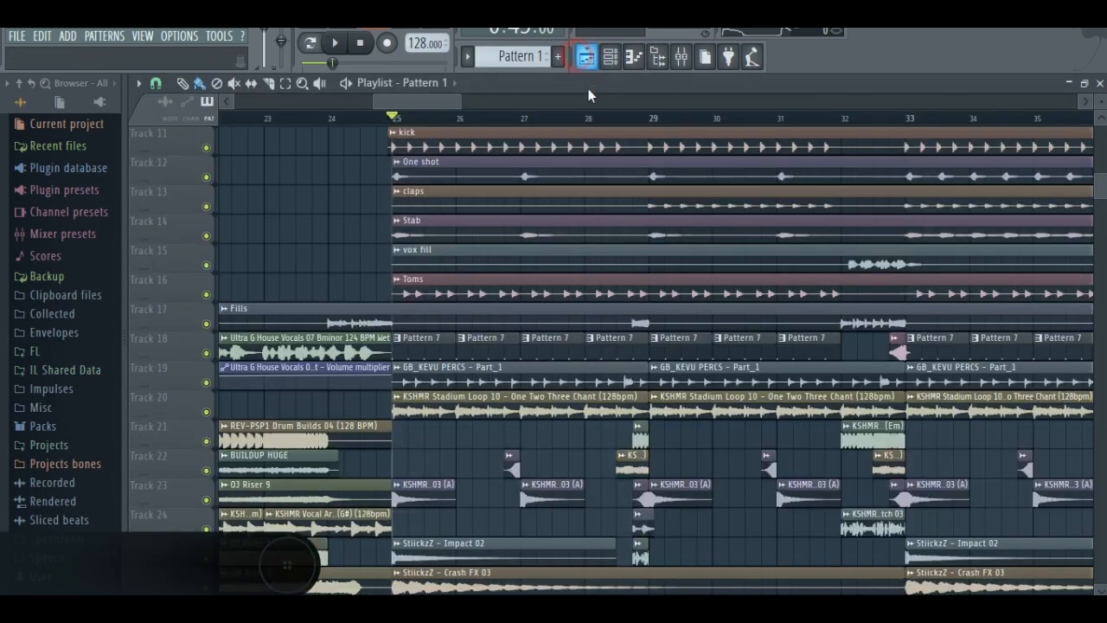
scroll(334, 165, up, 7)
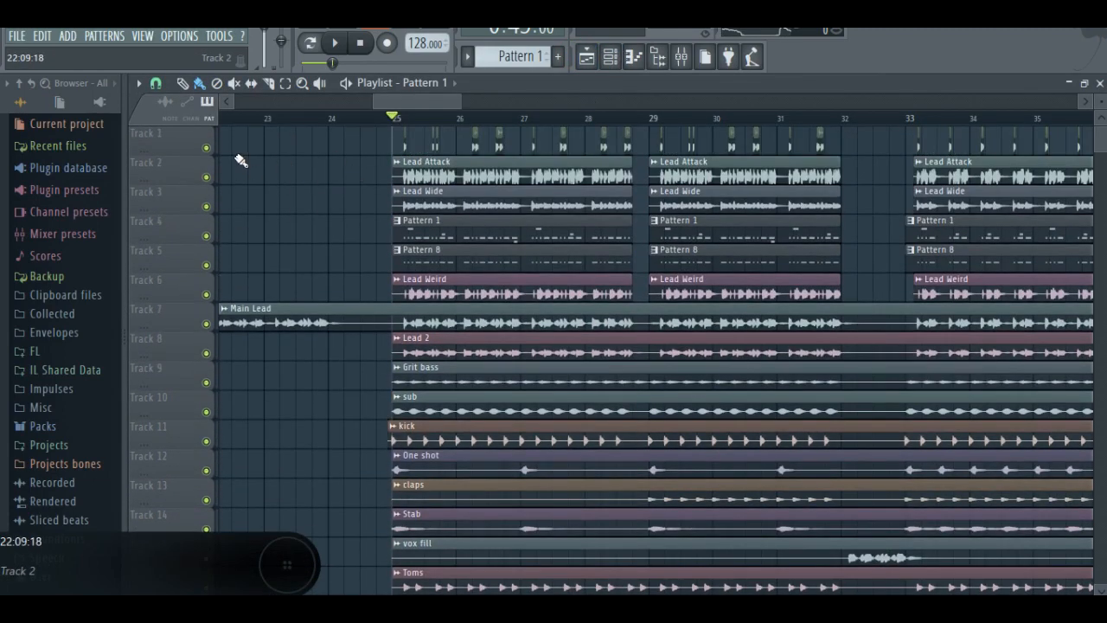
Step: Solo playlist Track 1 and play it from bar 25 while checking its signal in the mixer
right_click(207, 150)
key(space)
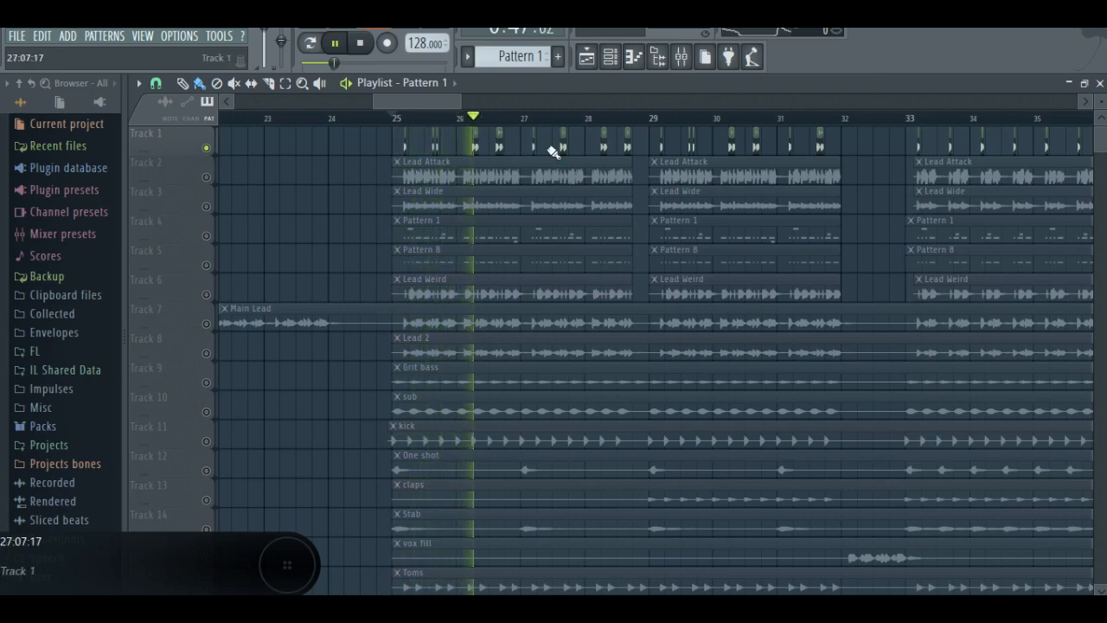
click(683, 57)
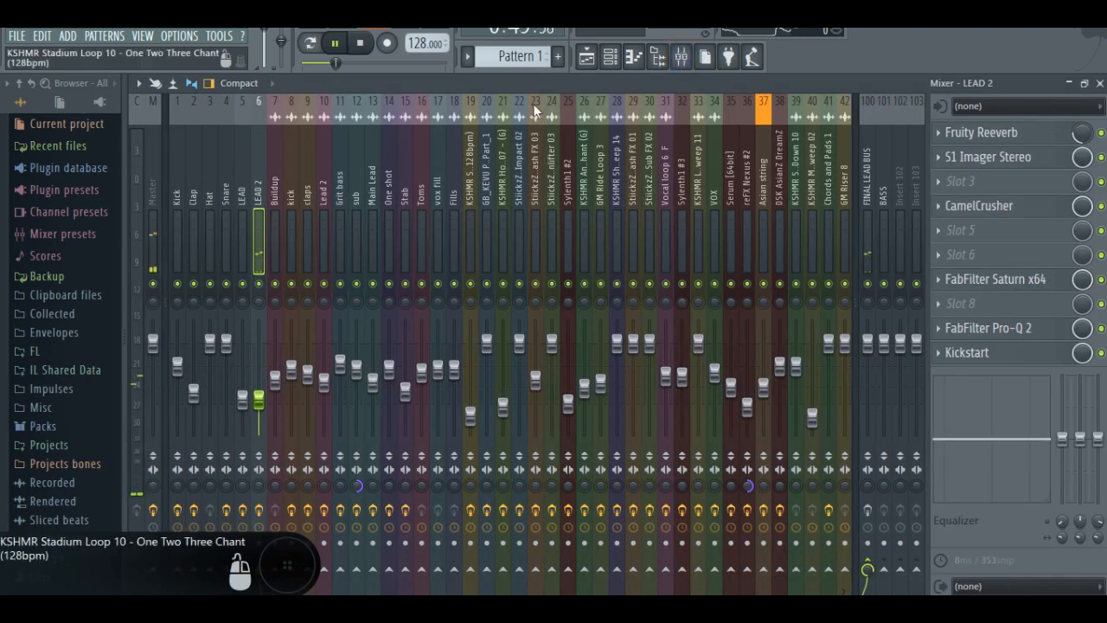
click(593, 69)
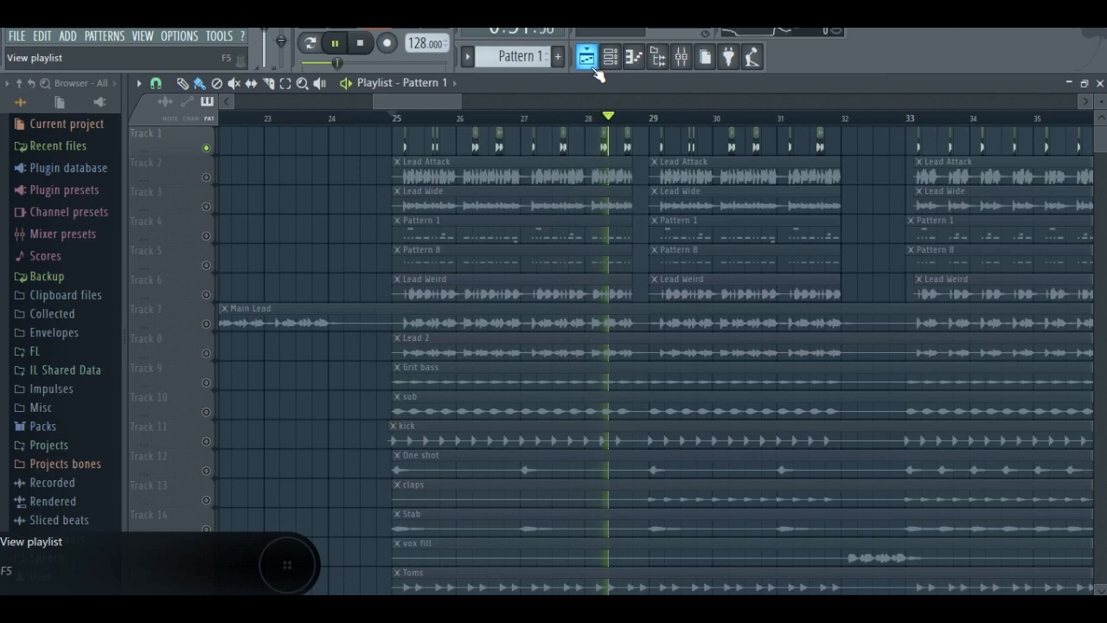
key(space)
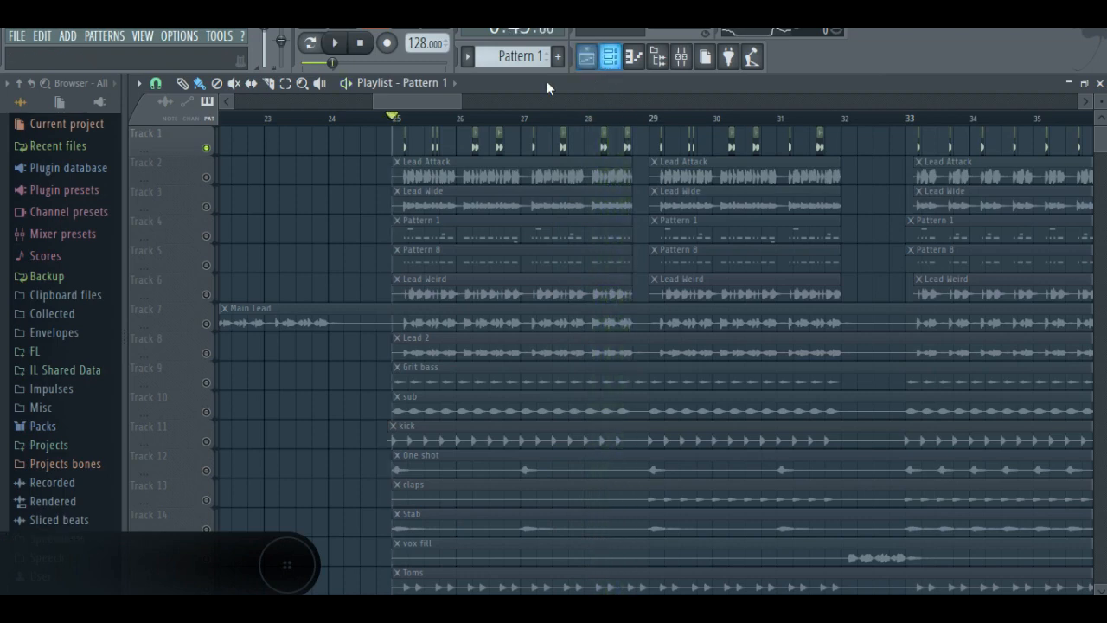
Step: Zoom in on the start of the drop and select the first Lead Weird 2 clip on Track 1
drag(464, 99, 410, 102)
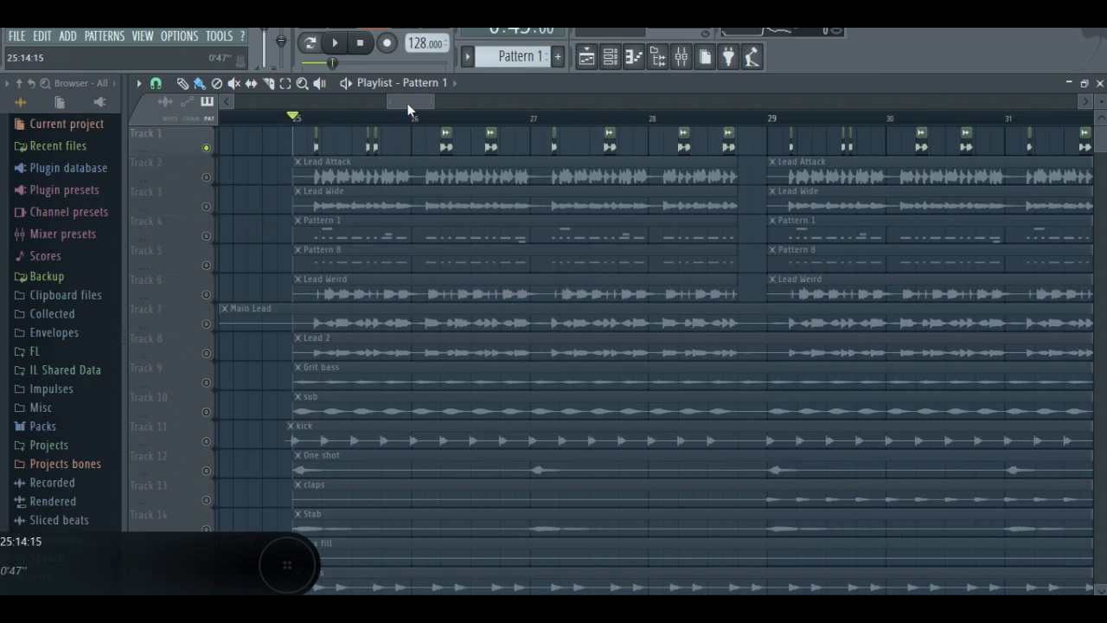
drag(431, 102, 416, 102)
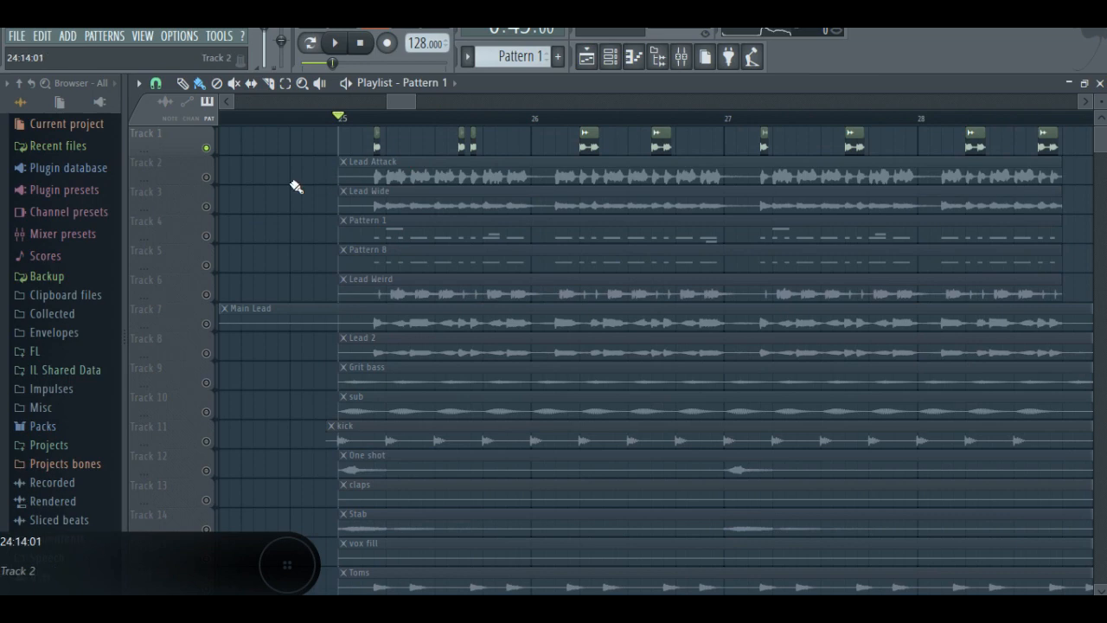
click(376, 149)
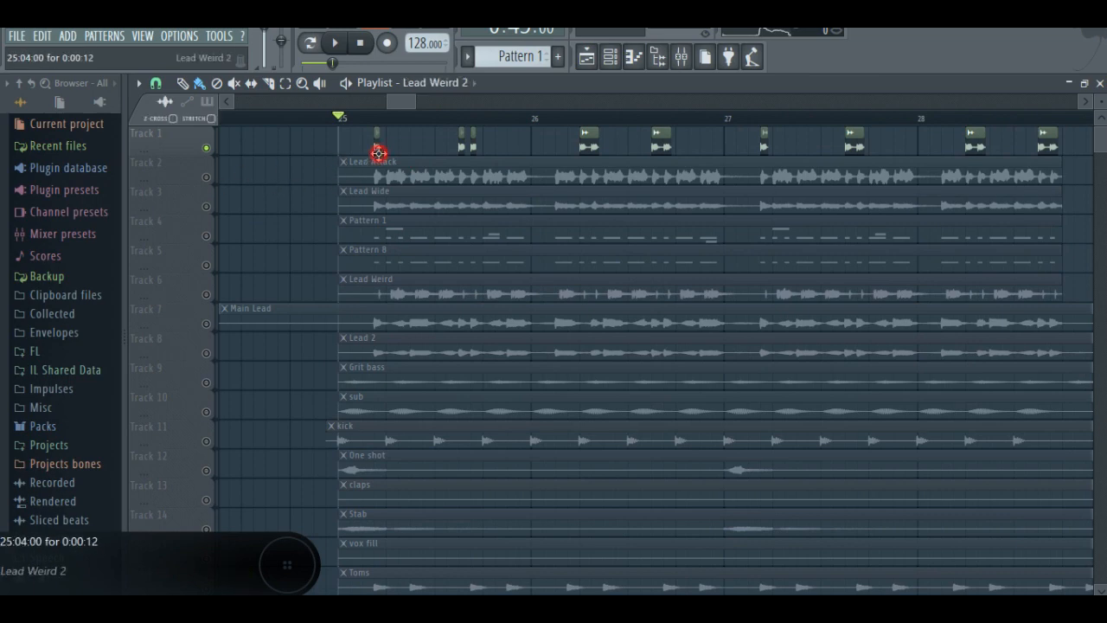
Step: Solo the Lead Attack track in the playlist and play it from bar 25, checking its mixer signal
click(207, 176)
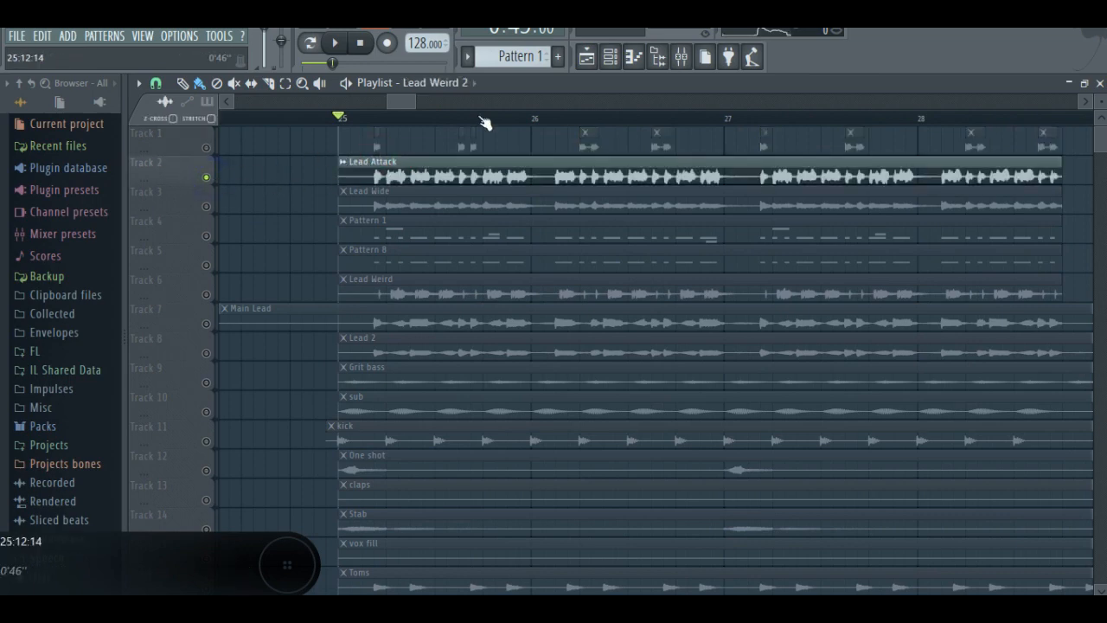
key(space)
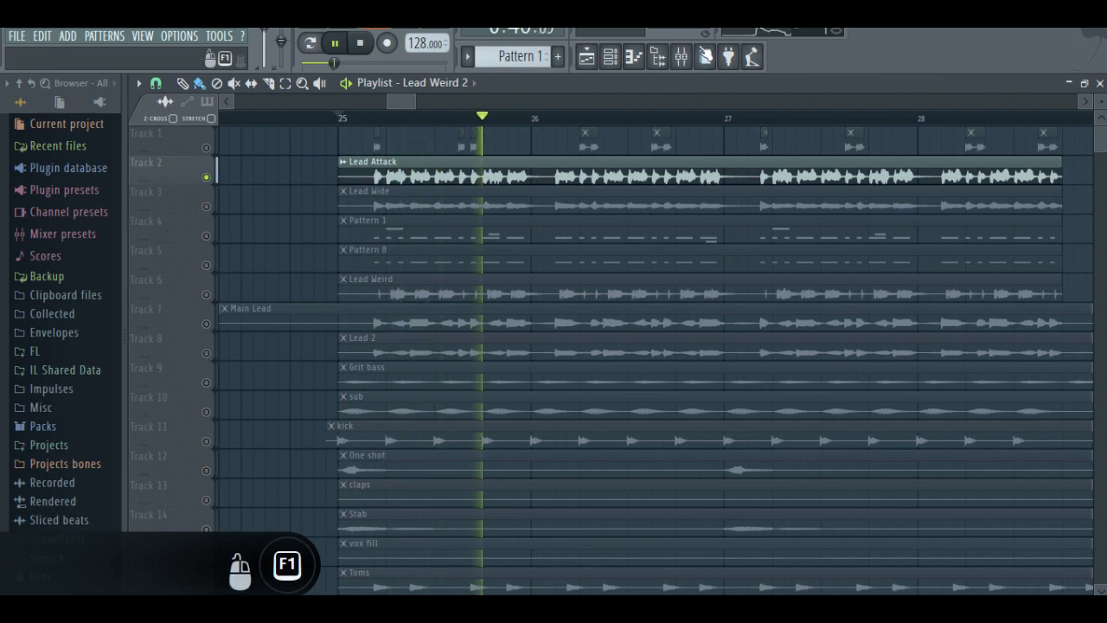
click(682, 56)
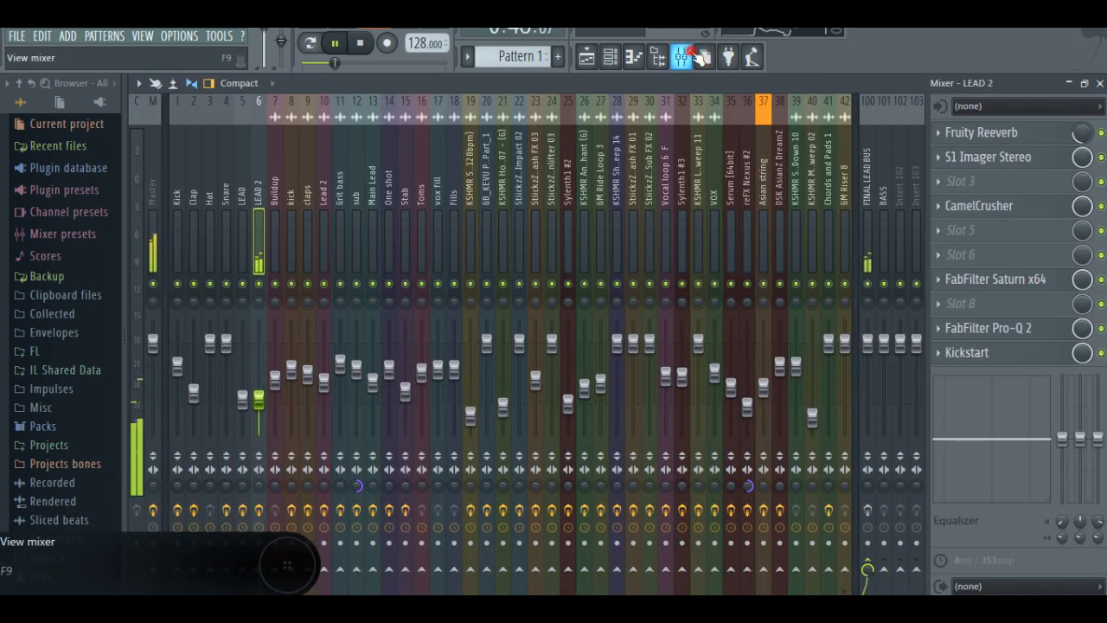
click(692, 55)
drag(411, 102, 434, 102)
key(space)
Step: Solo the Lead Wide track in the playlist and listen to it from bar 25
right_click(206, 207)
key(space)
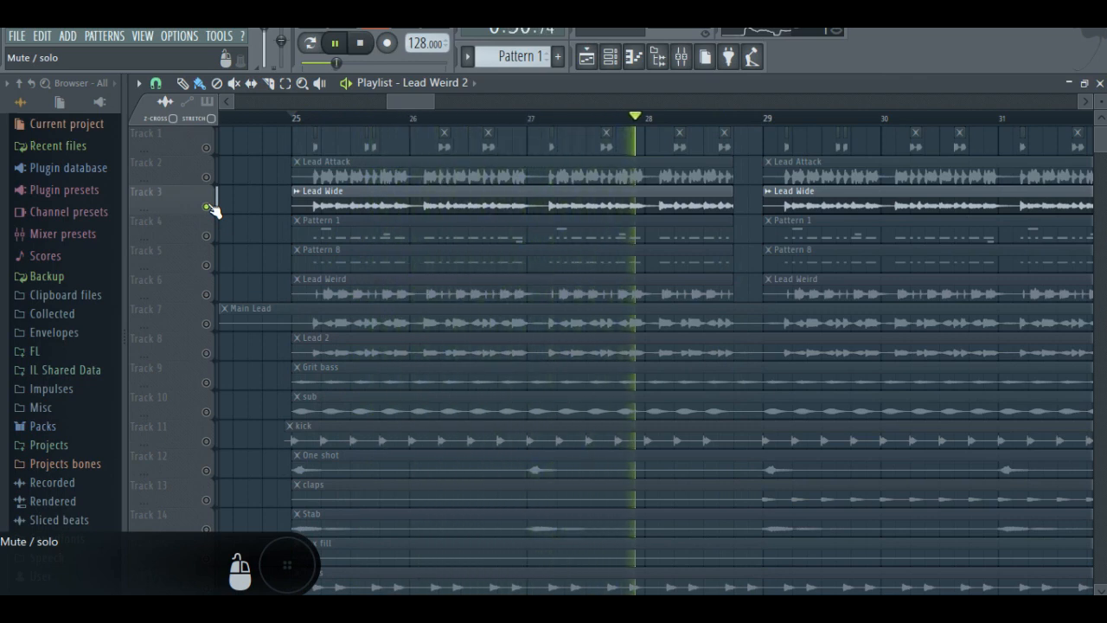
key(space)
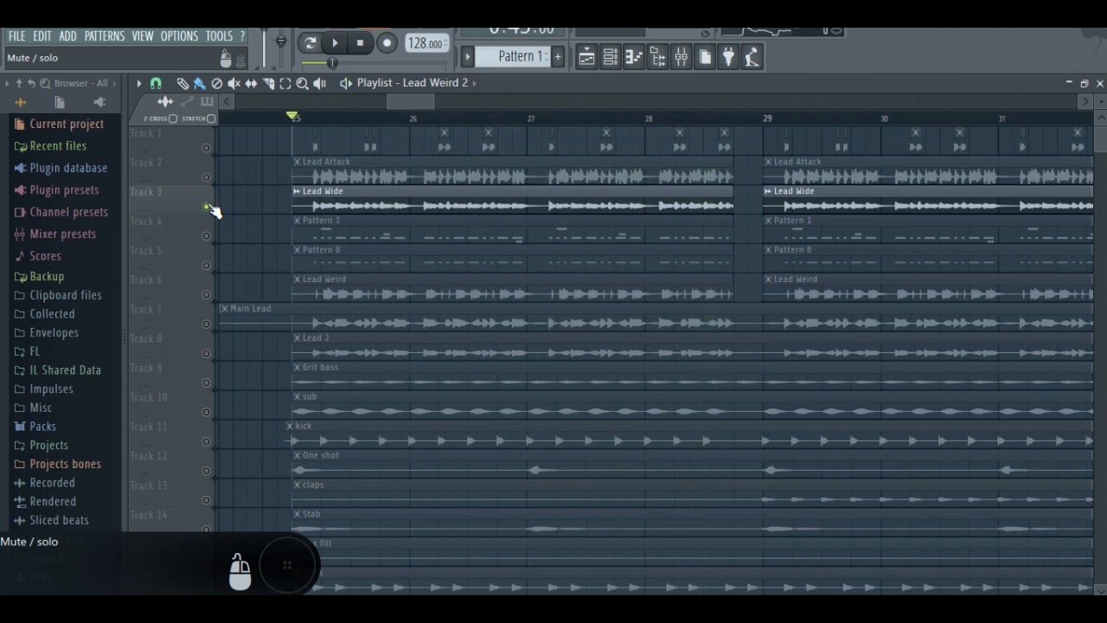
Step: Solo the Lead Weird track in the playlist and listen to it from bar 25
click(208, 295)
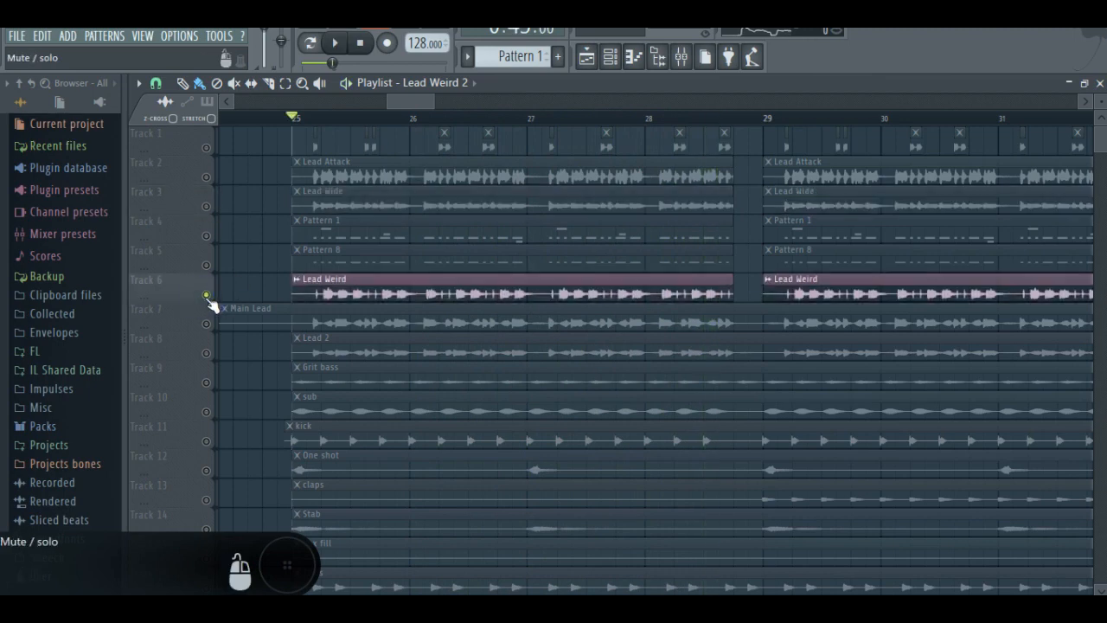
key(space)
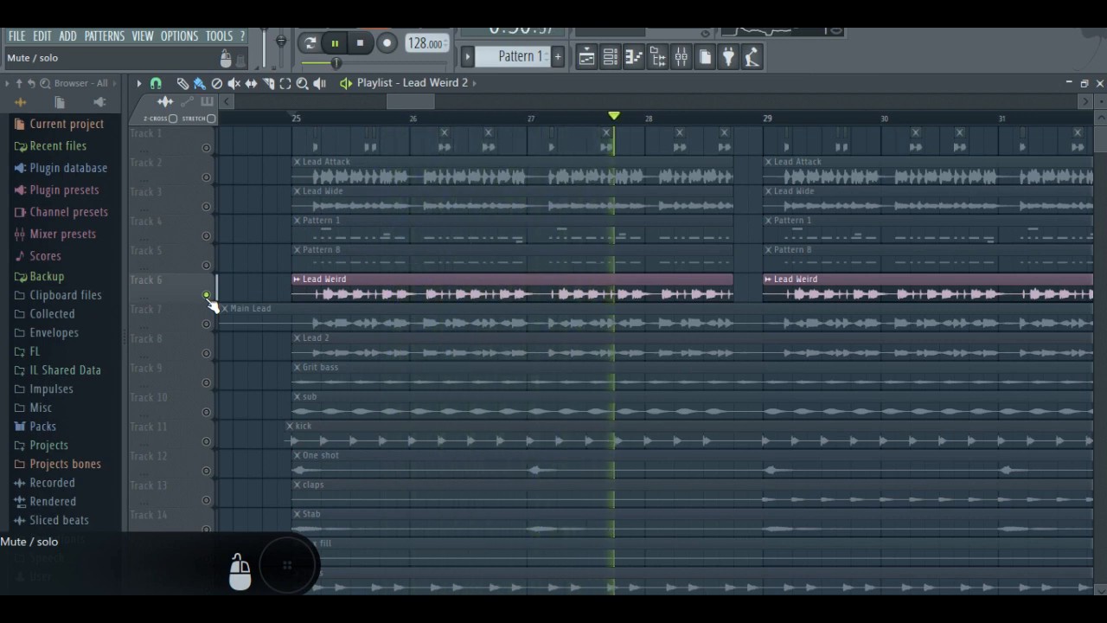
key(space)
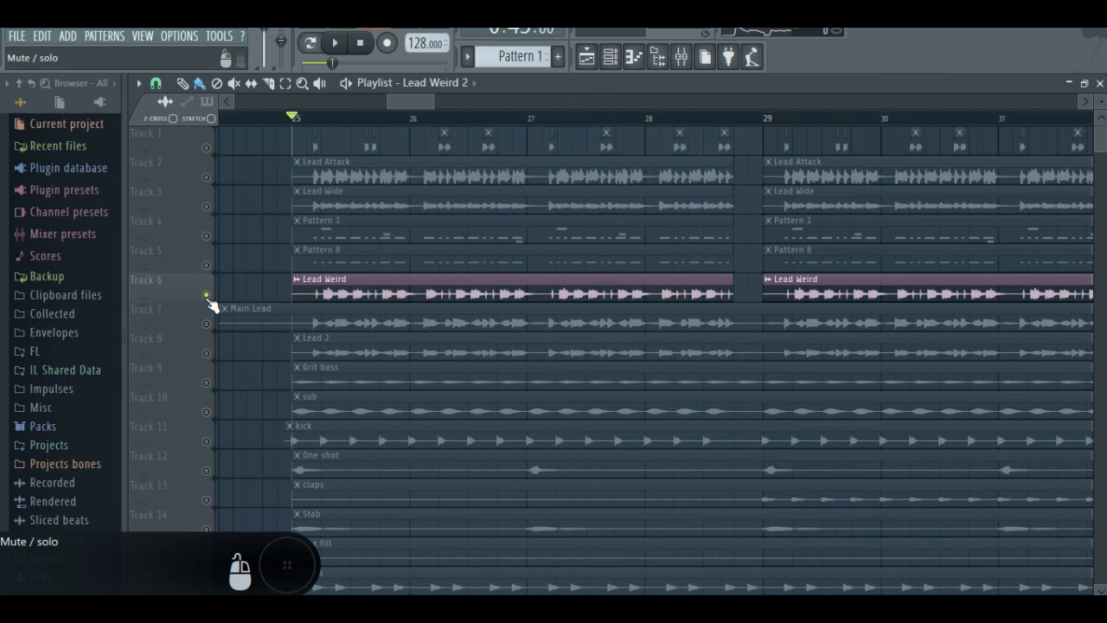
Step: Solo the Main Lead playlist track, view its effect chain in the mixer and listen to it from bar 25
right_click(205, 325)
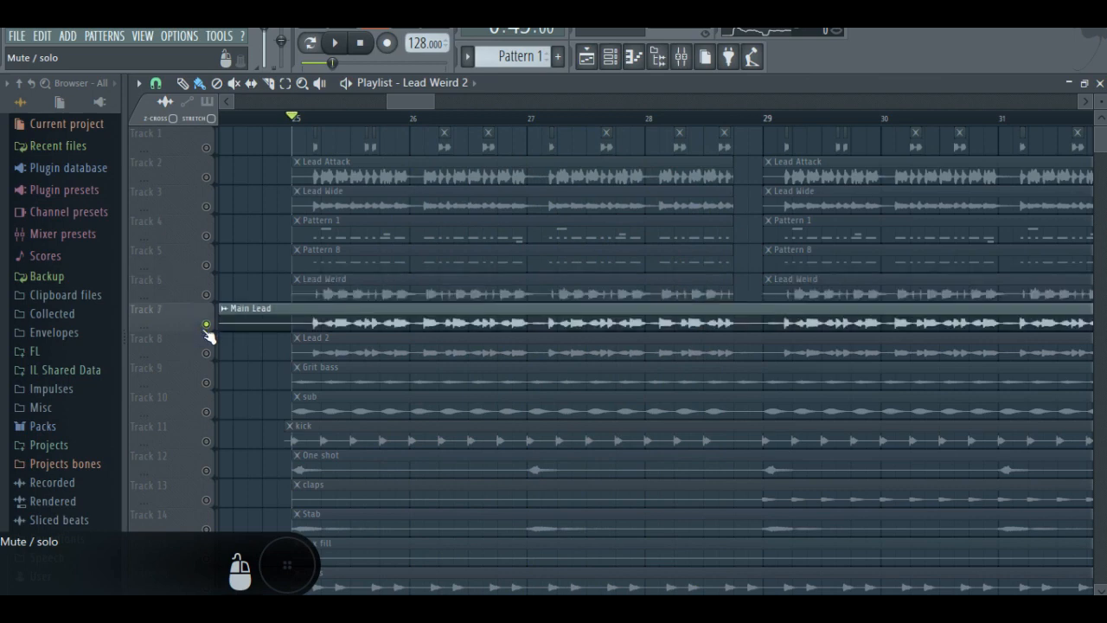
click(684, 57)
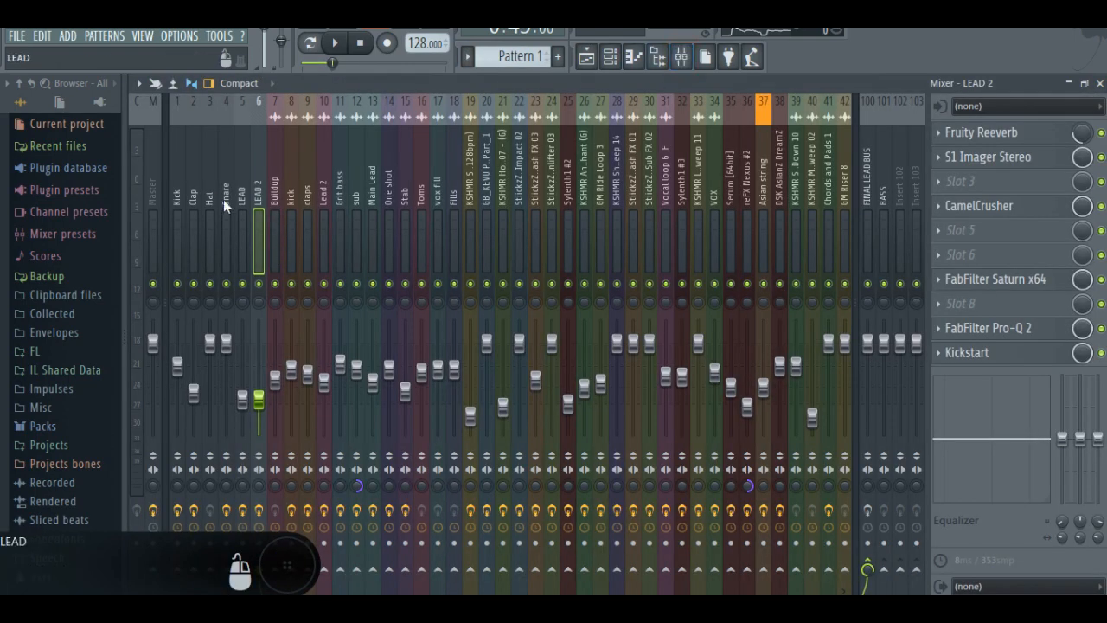
click(374, 181)
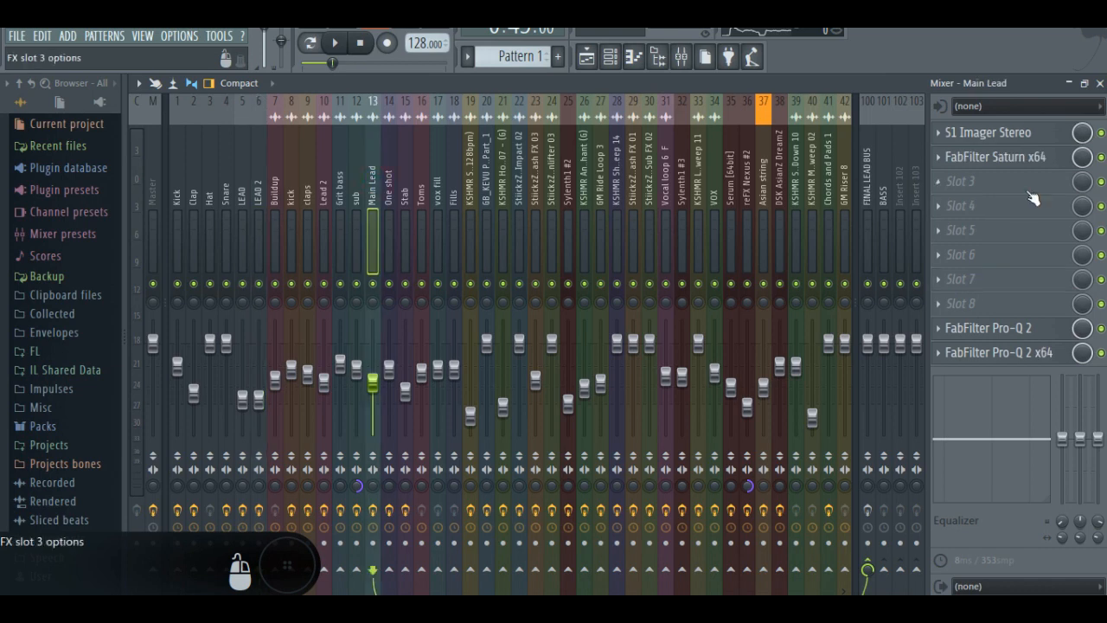
click(587, 57)
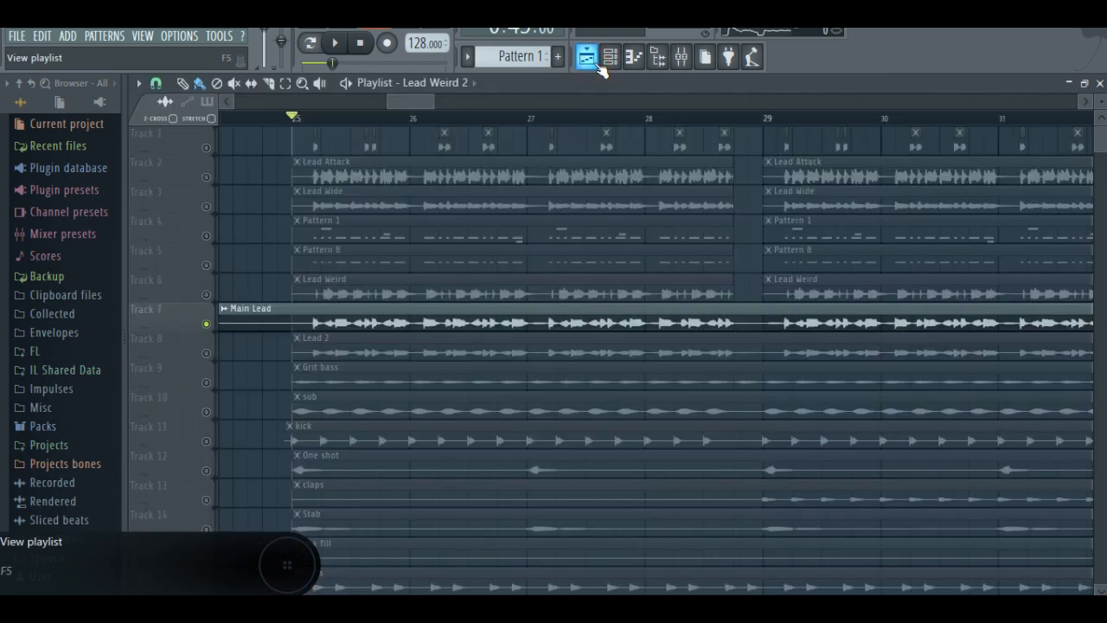
key(space)
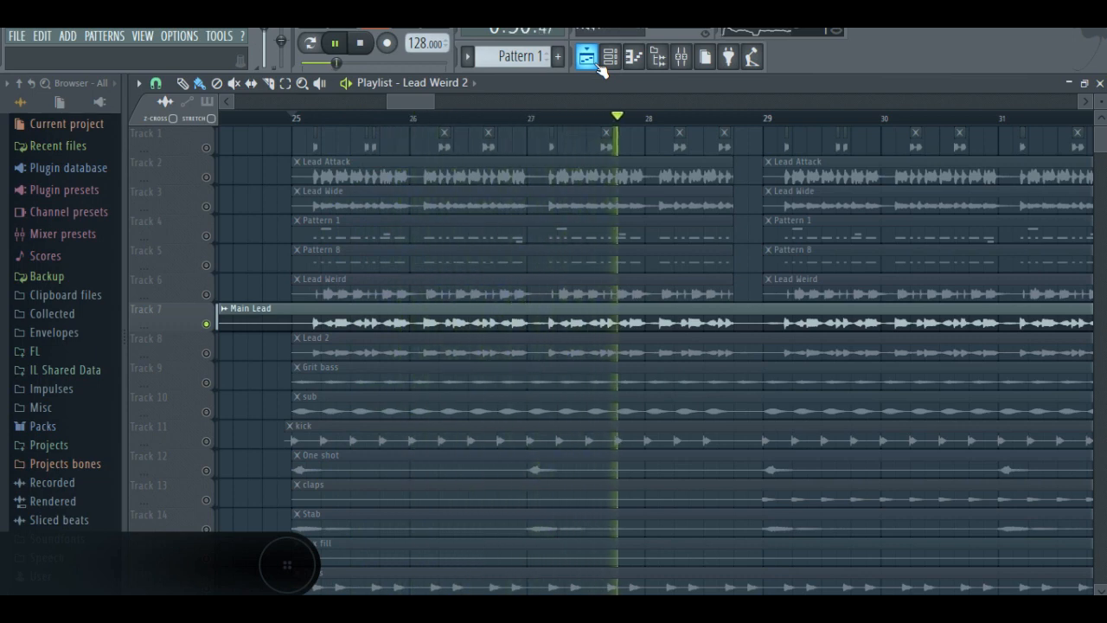
key(space)
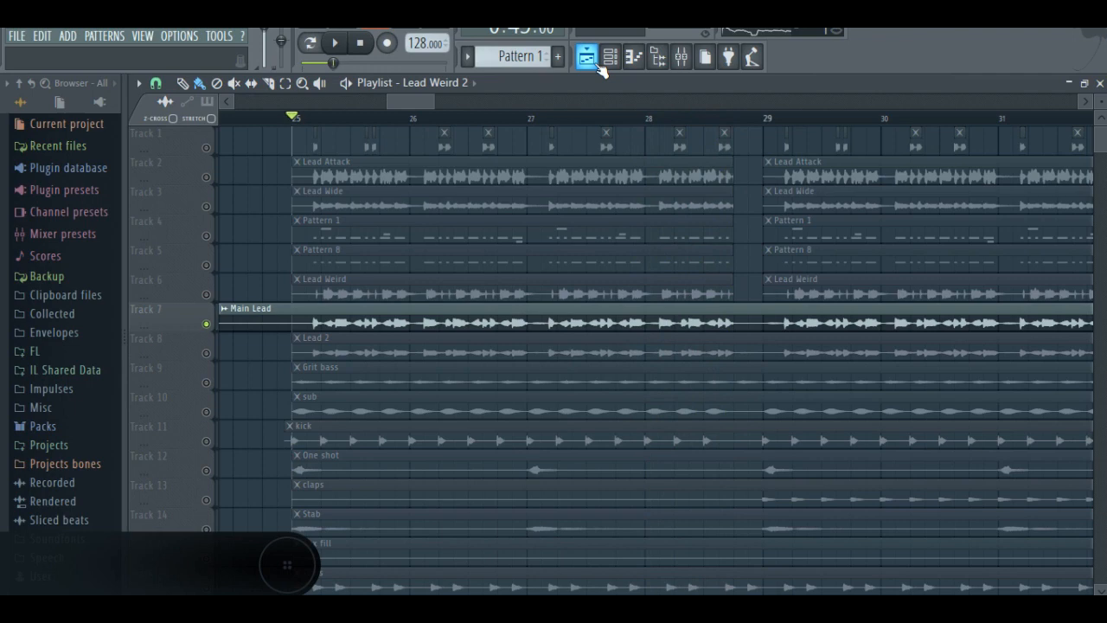
Step: Solo the Lead 2 playlist track, listen to it from bar 25, and unmute all playlist tracks again
click(208, 354)
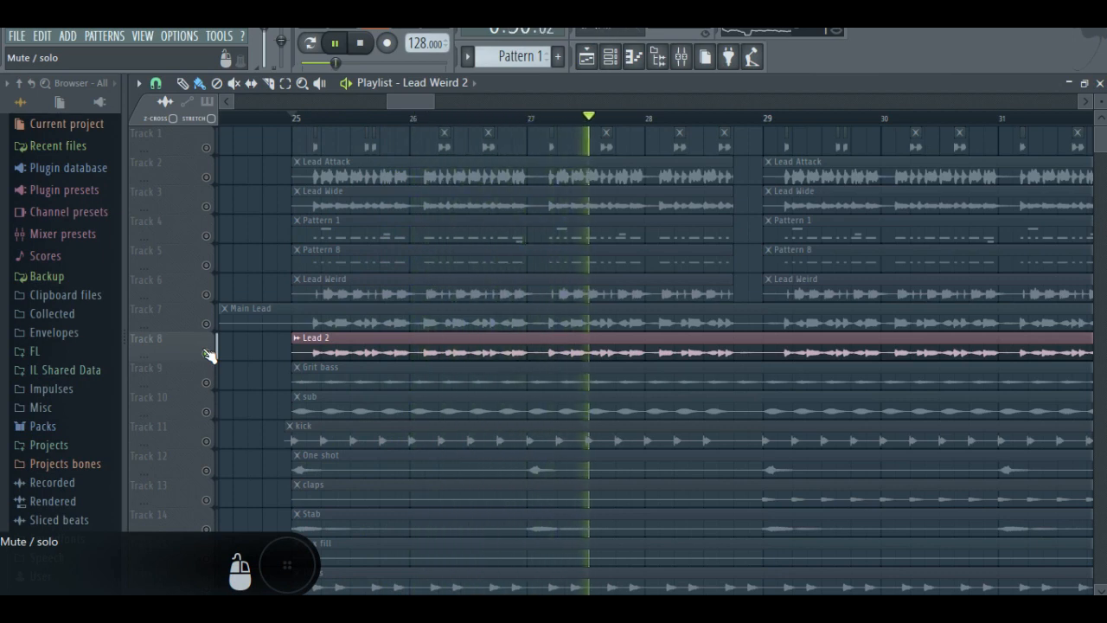
key(space)
right_click(206, 352)
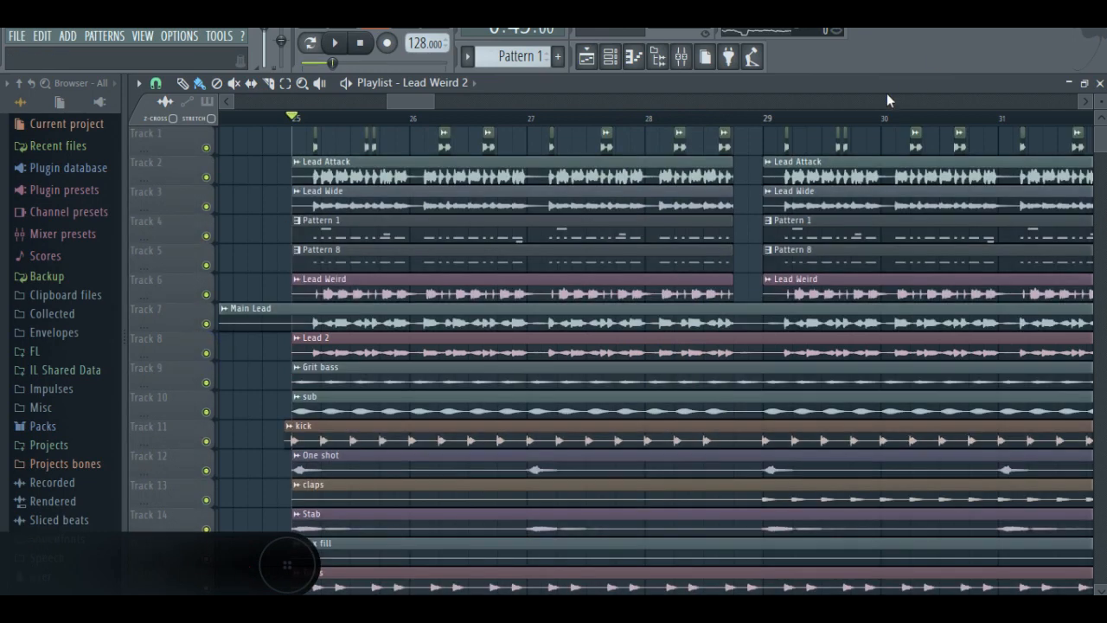
Step: Solo the LEAD 2 track in the mixer and start playback from bar 25
click(681, 57)
click(243, 211)
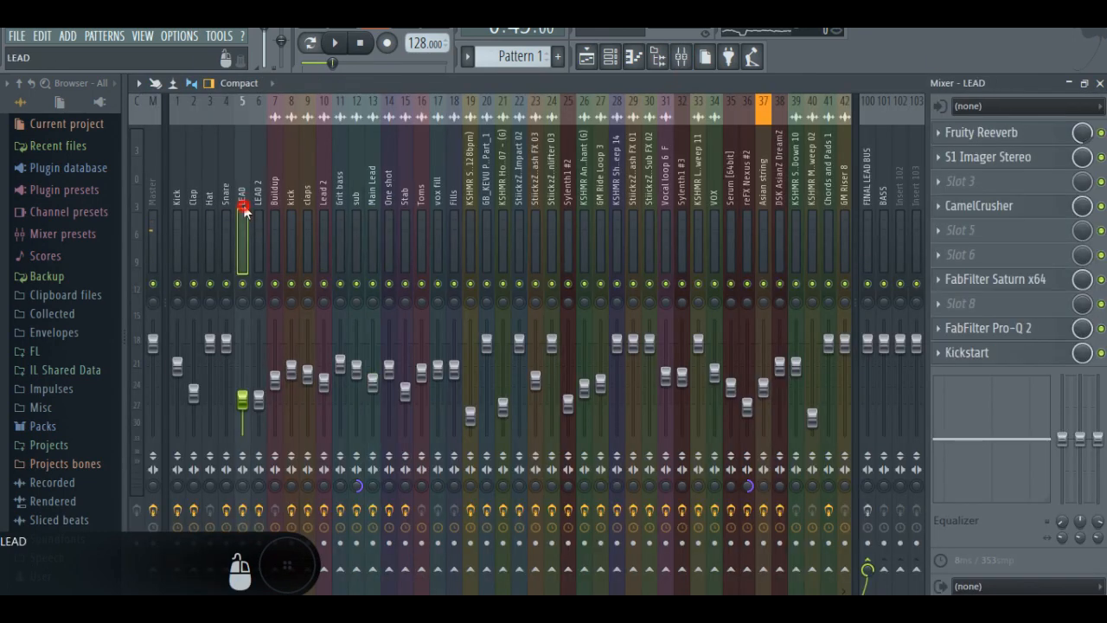
right_click(258, 285)
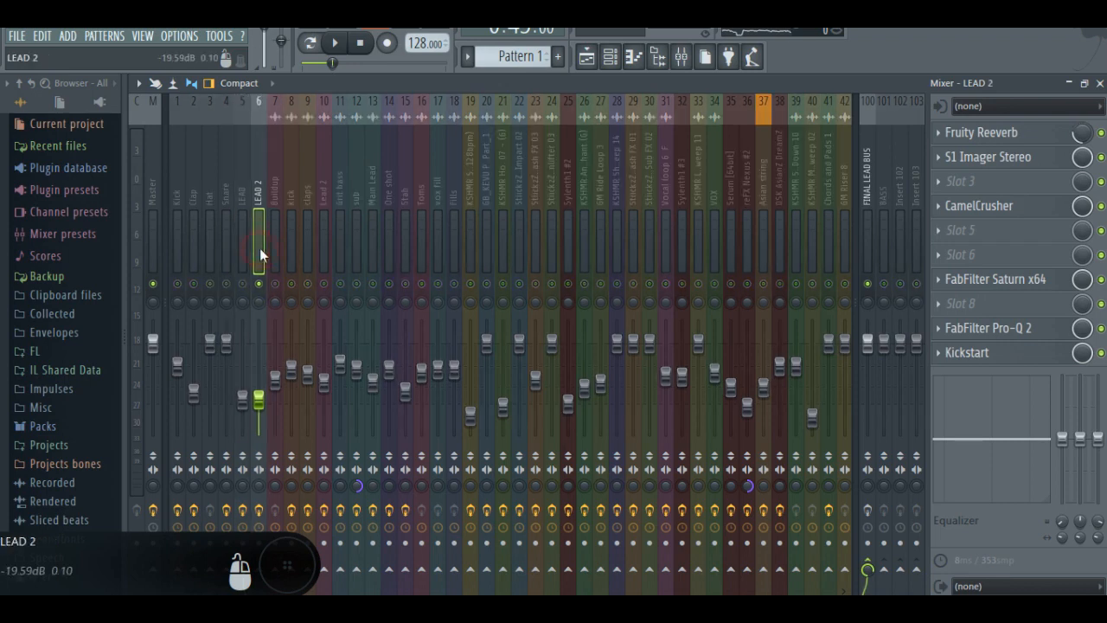
key(space)
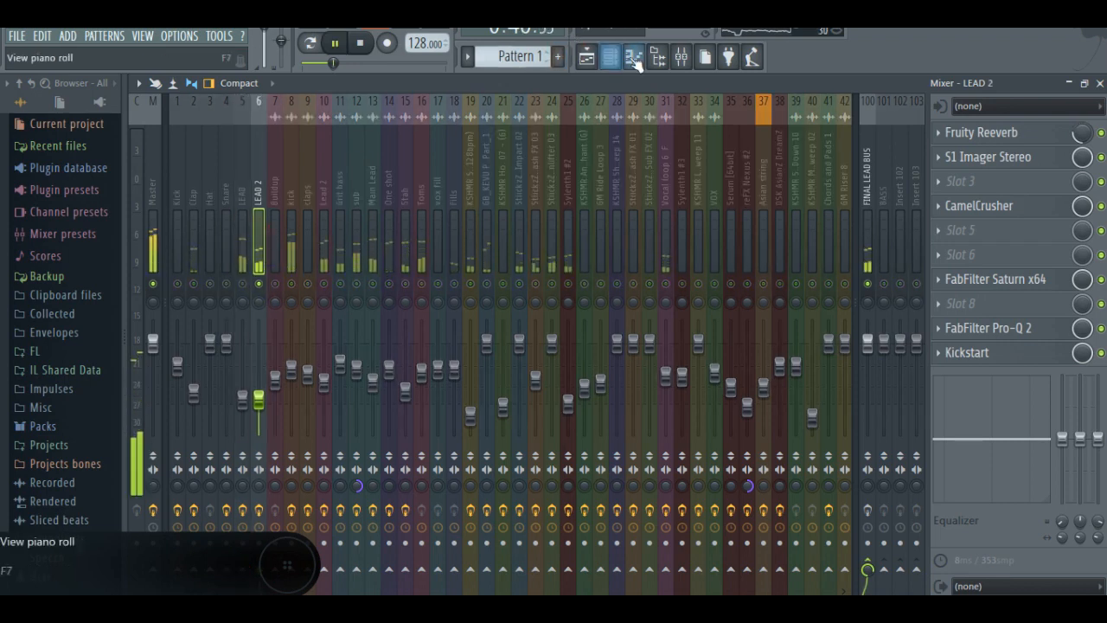
Step: Loop the playlist from bar 25 to the end of the first Lead Attack clip and return to LEAD 2's effect chain
click(585, 56)
drag(297, 124, 761, 121)
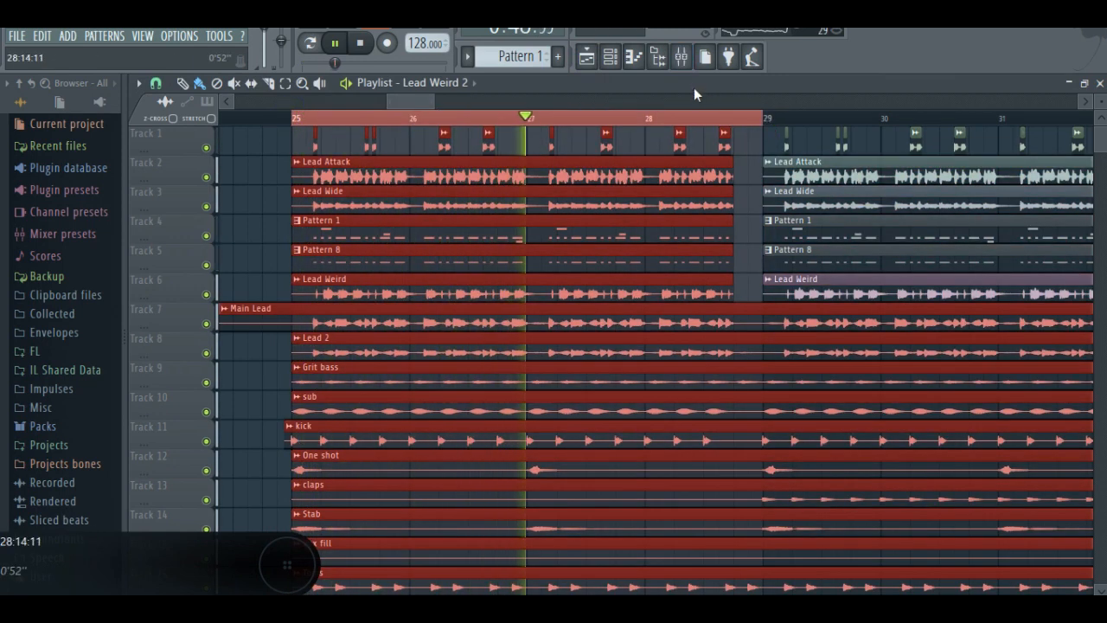
drag(764, 119, 734, 118)
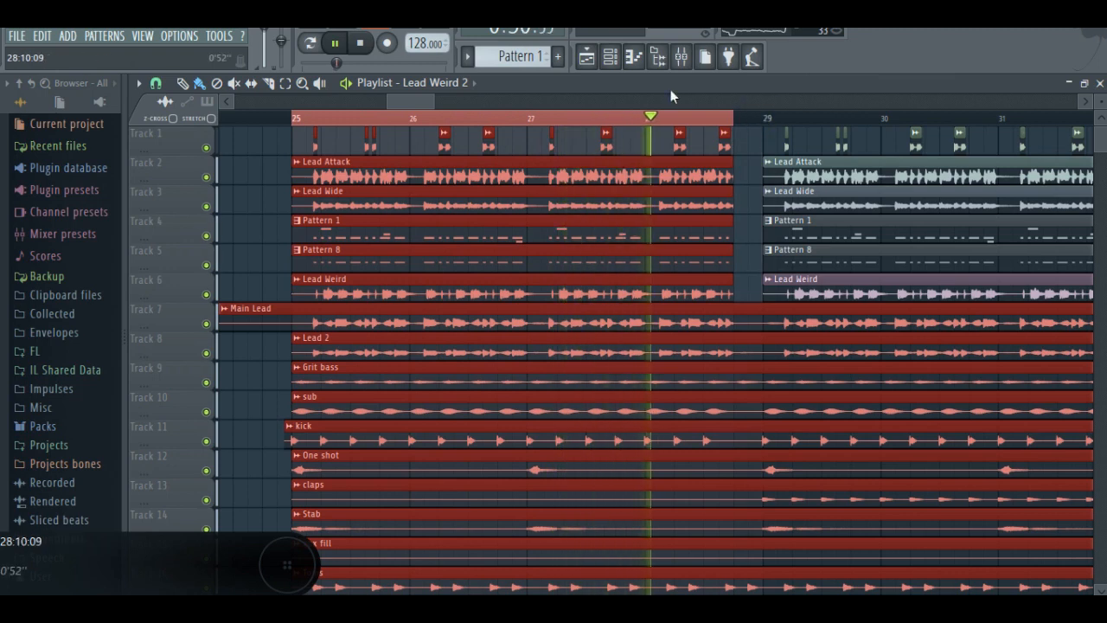
click(681, 56)
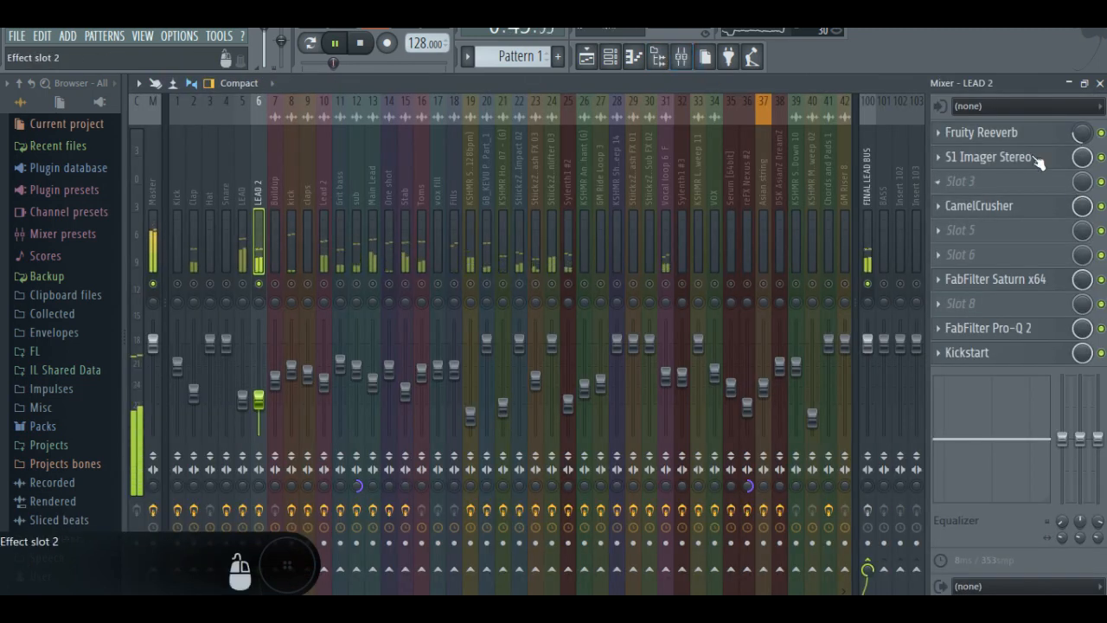
Step: Compare LEAD 2 with Fruity Reeverb bypassed and enabled during playback, view the reverb's settings, and stop playback
click(1101, 133)
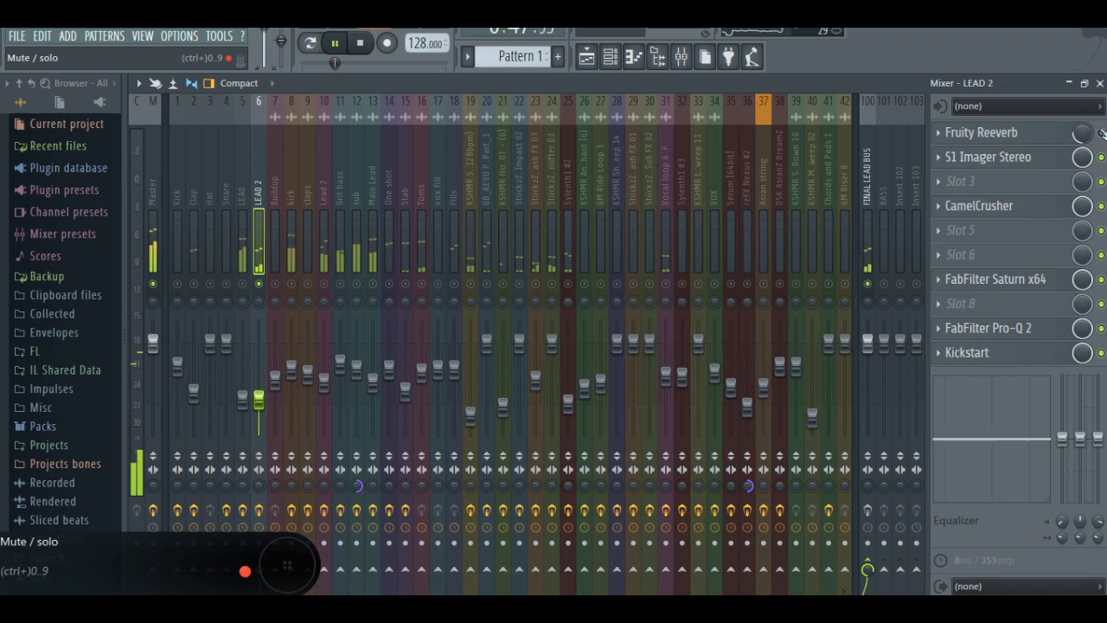
click(1100, 133)
click(1059, 139)
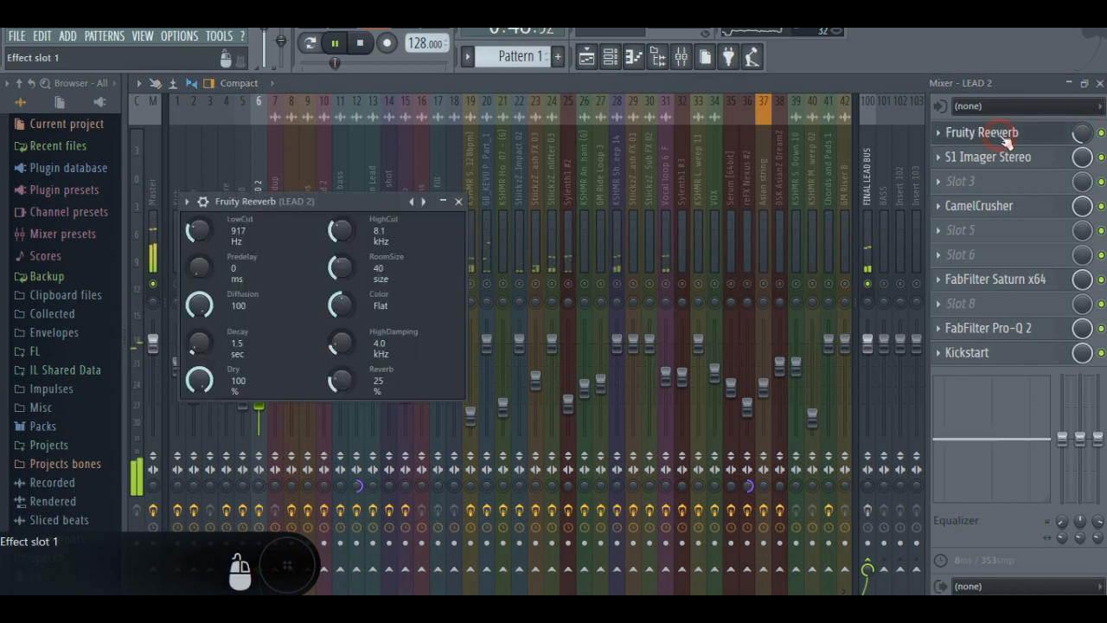
click(456, 199)
key(space)
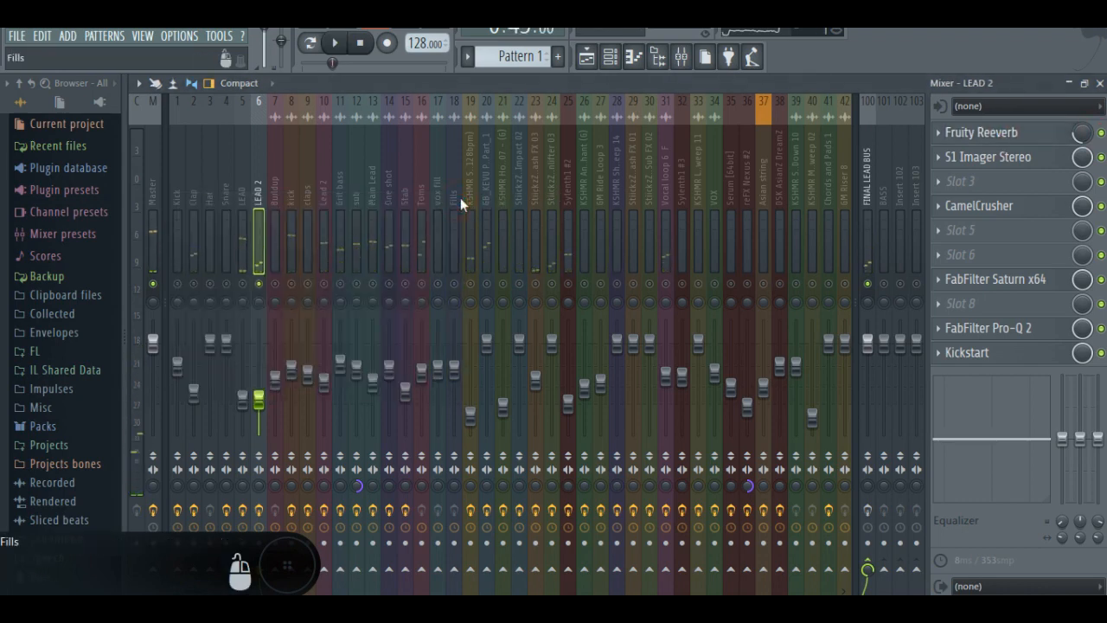
Step: Examine the S1 Imager Stereo and FabFilter Saturn x64 settings on LEAD 2
click(1032, 154)
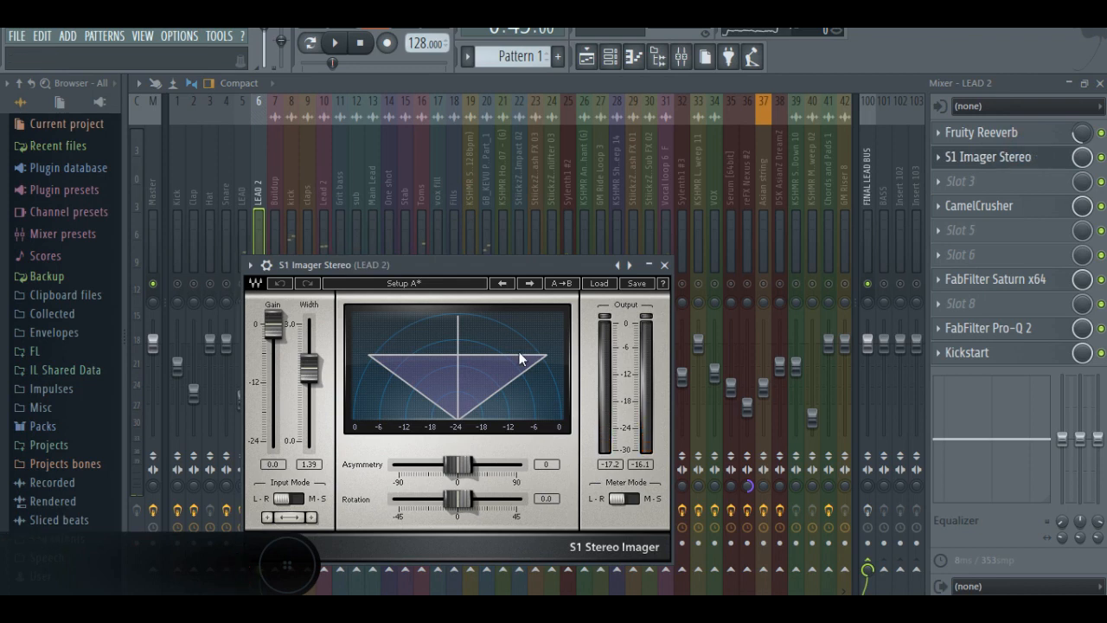
click(665, 266)
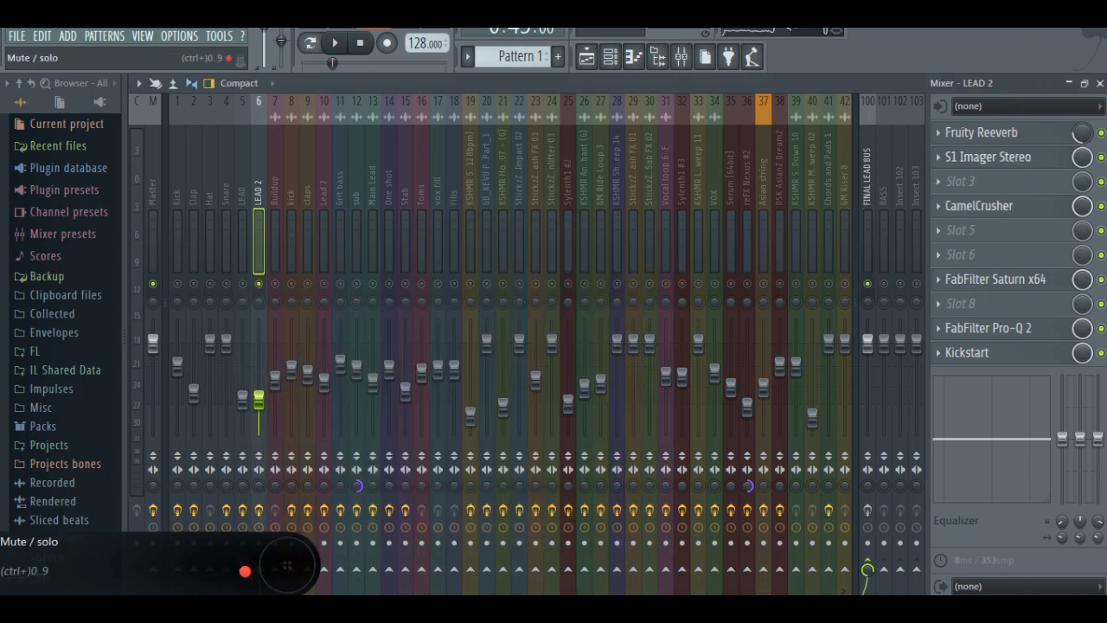
click(1045, 279)
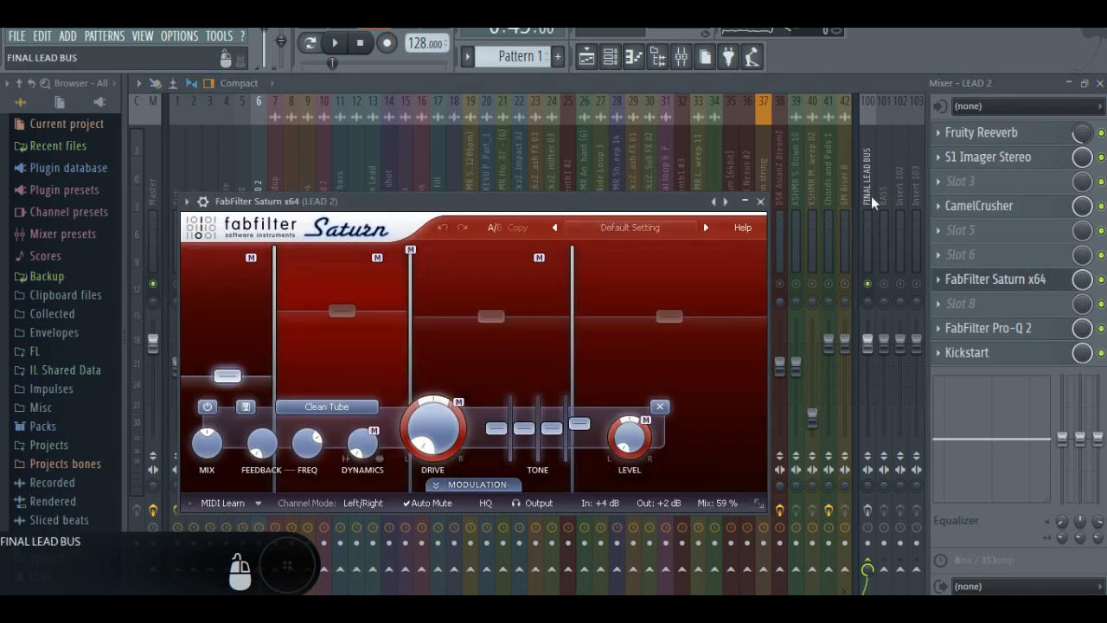
click(763, 203)
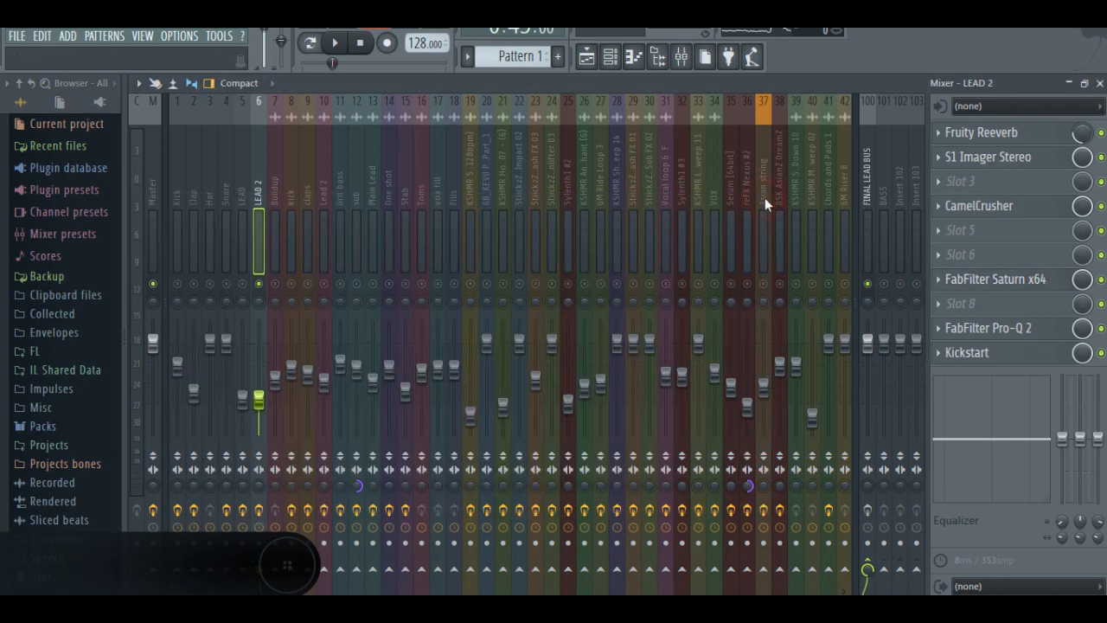
Step: Start playback, toggle FabFilter Saturn x64 on LEAD 2 to hear its effect, and view its bands while playing
key(space)
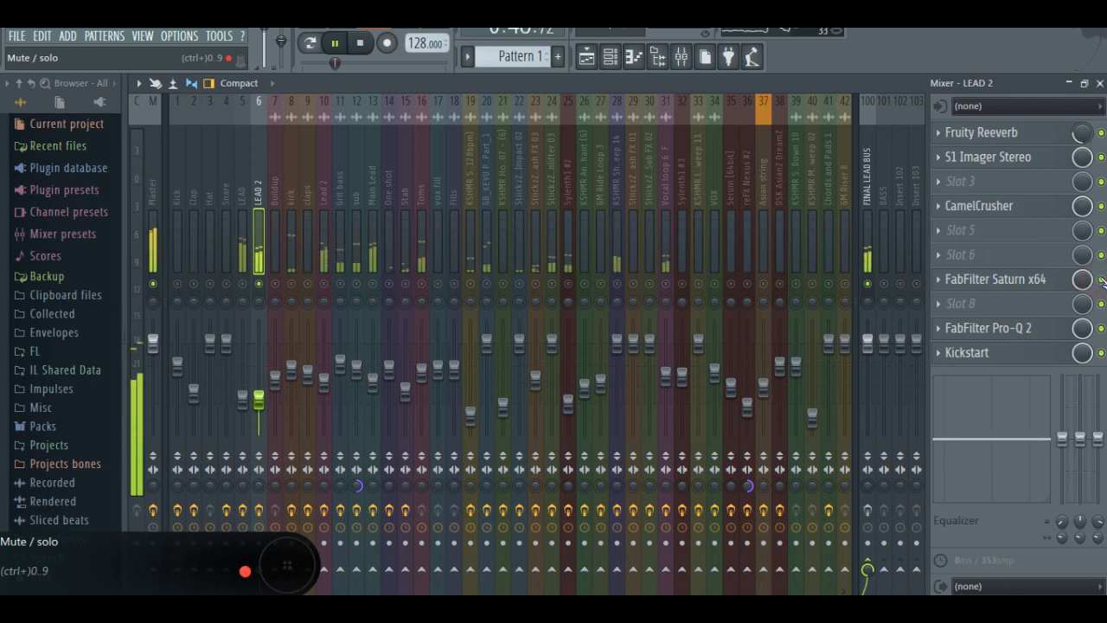
click(1102, 279)
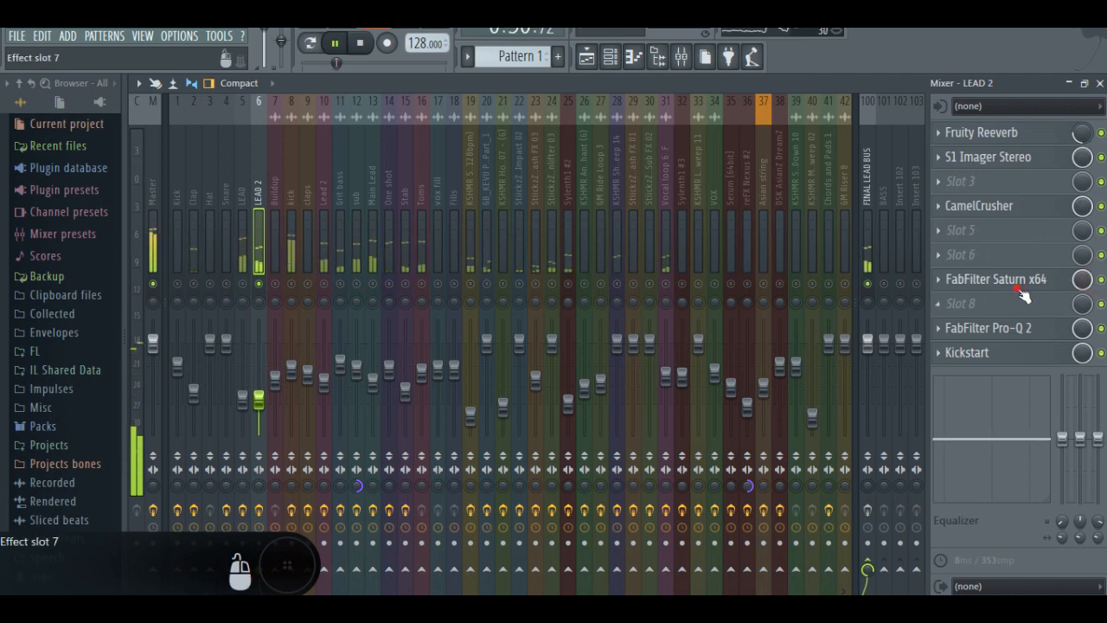
click(995, 280)
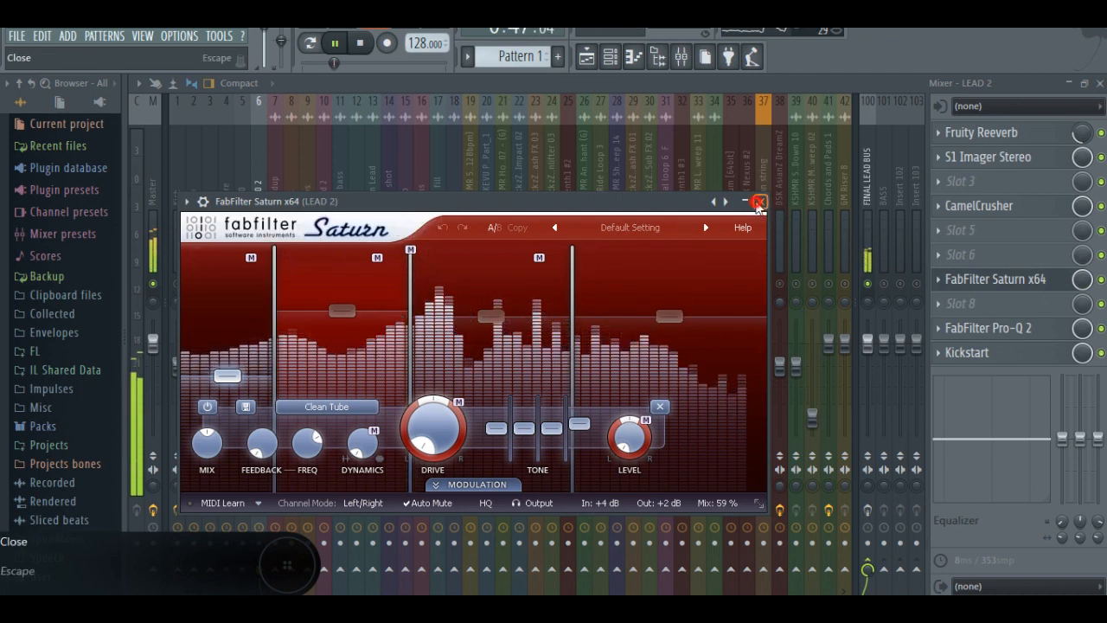
click(995, 280)
Step: Examine LEAD 2's FabFilter Pro-Q 2 curve during playback and close the equalizer
click(1017, 334)
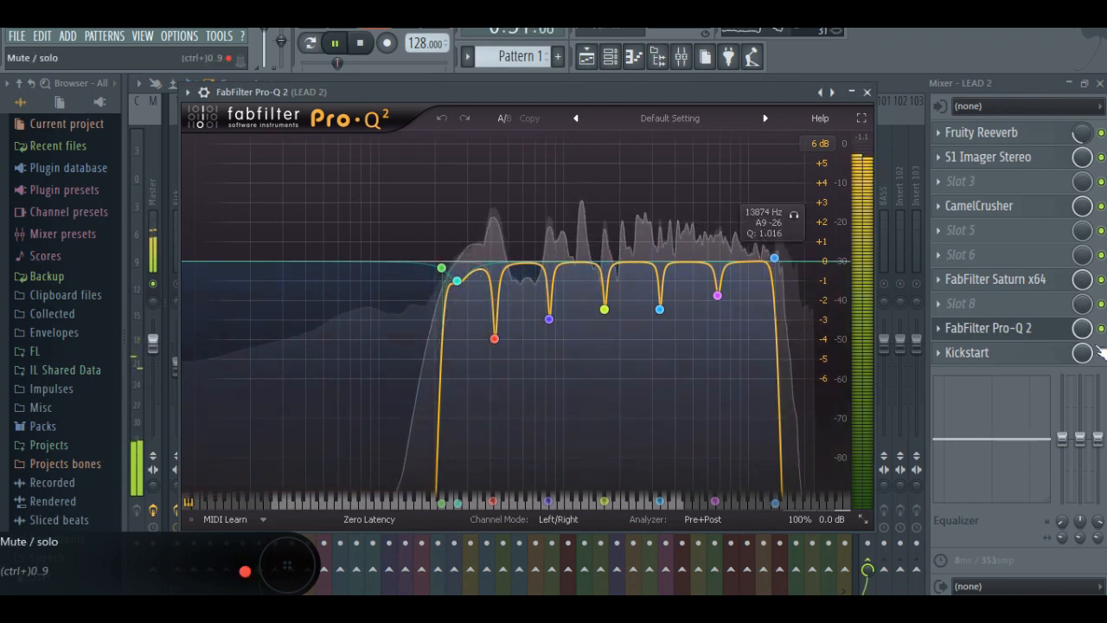
drag(610, 94, 694, 106)
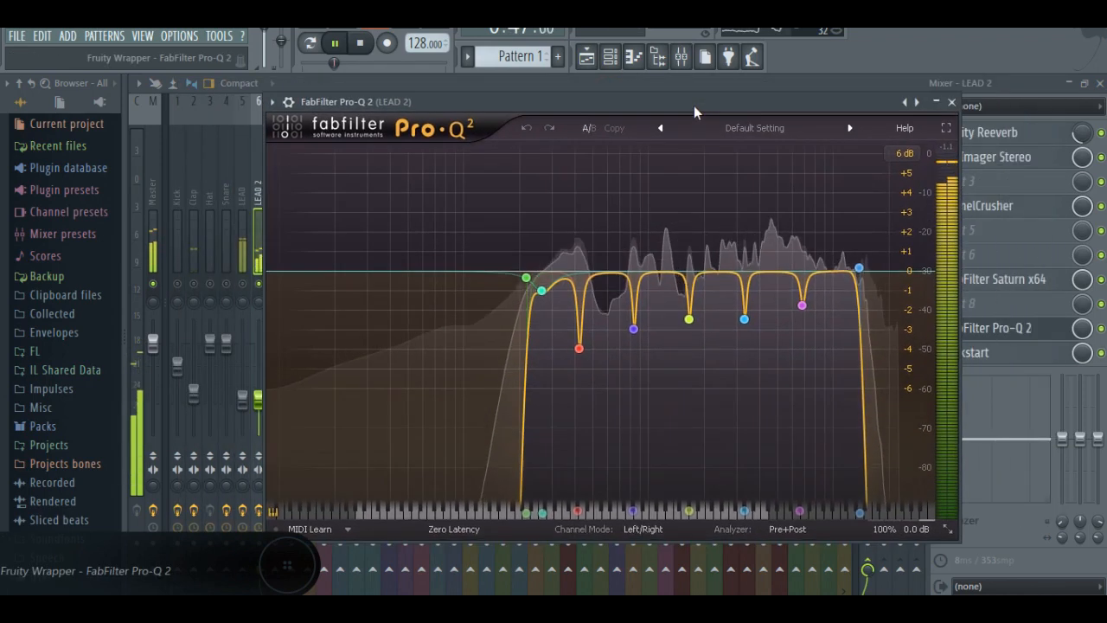
click(951, 101)
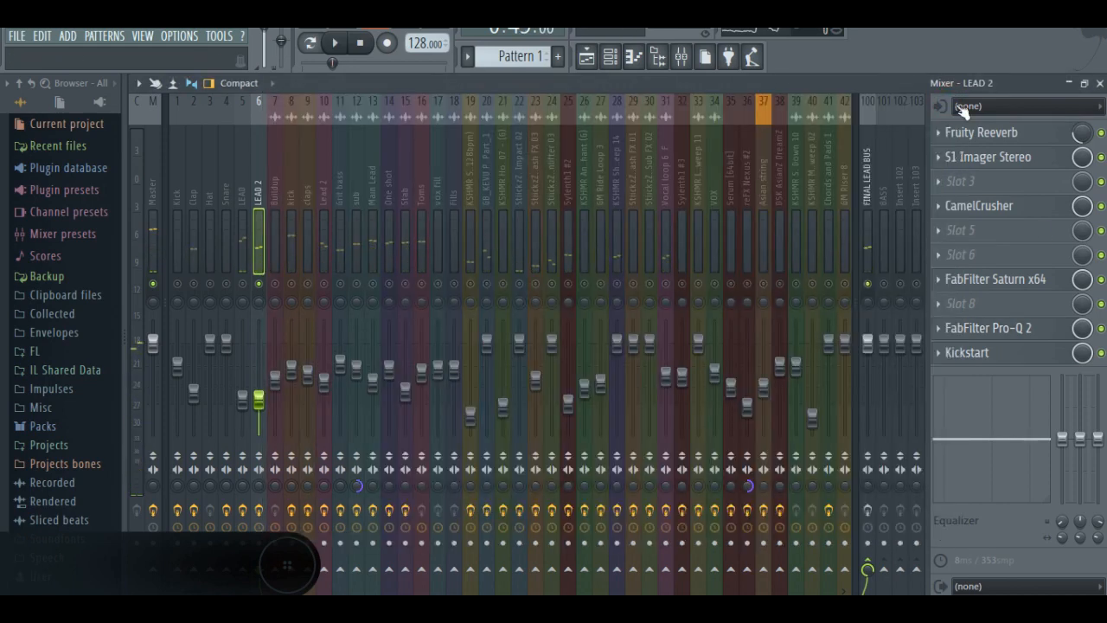
Step: View the Kickstart sidechain curve on LEAD 2
click(1008, 360)
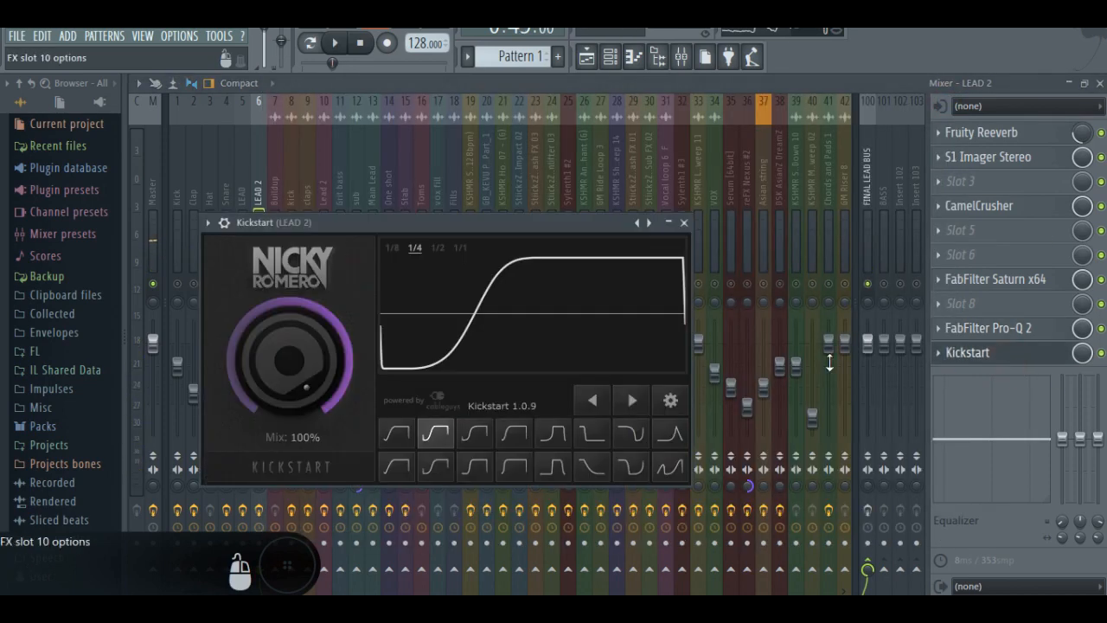
click(685, 223)
click(974, 353)
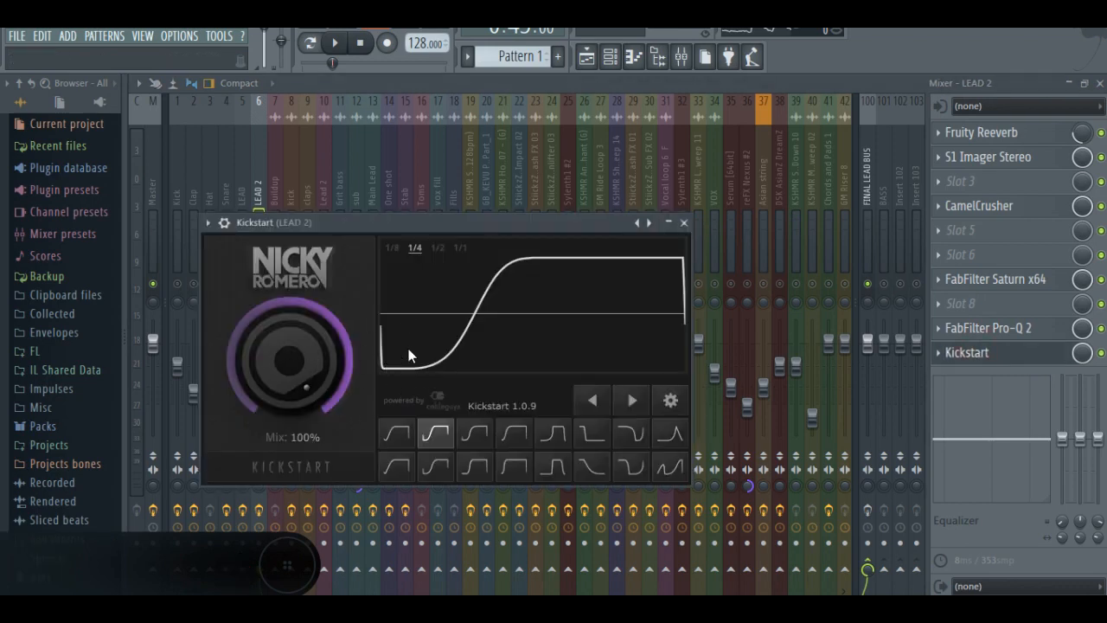
click(684, 224)
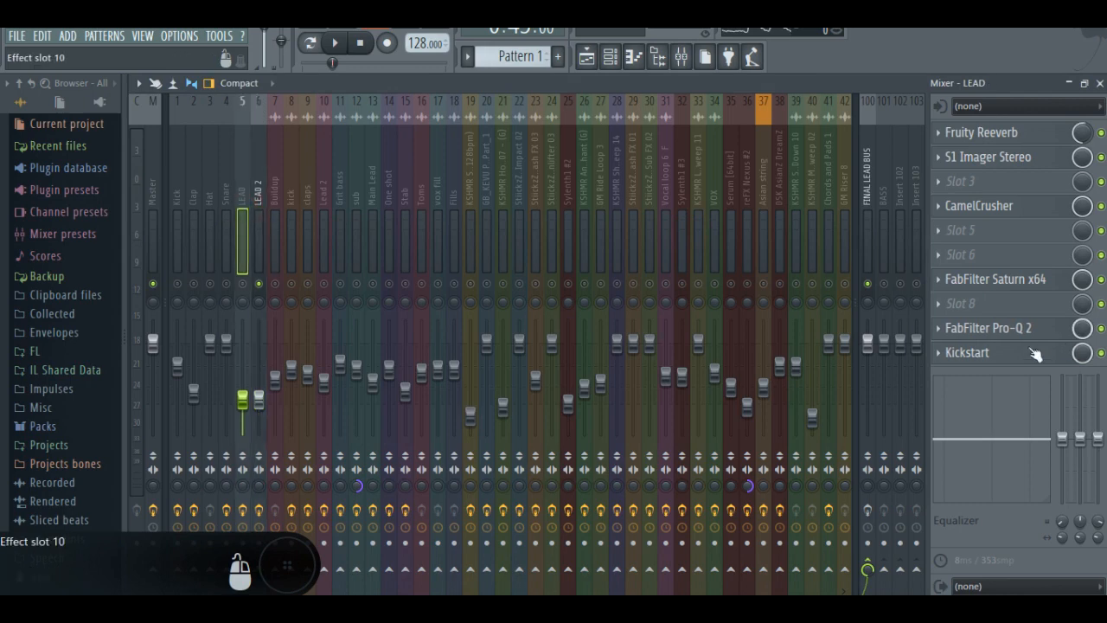
Step: View the Kickstart curve on the LEAD track for comparison and return to LEAD 2
click(1001, 359)
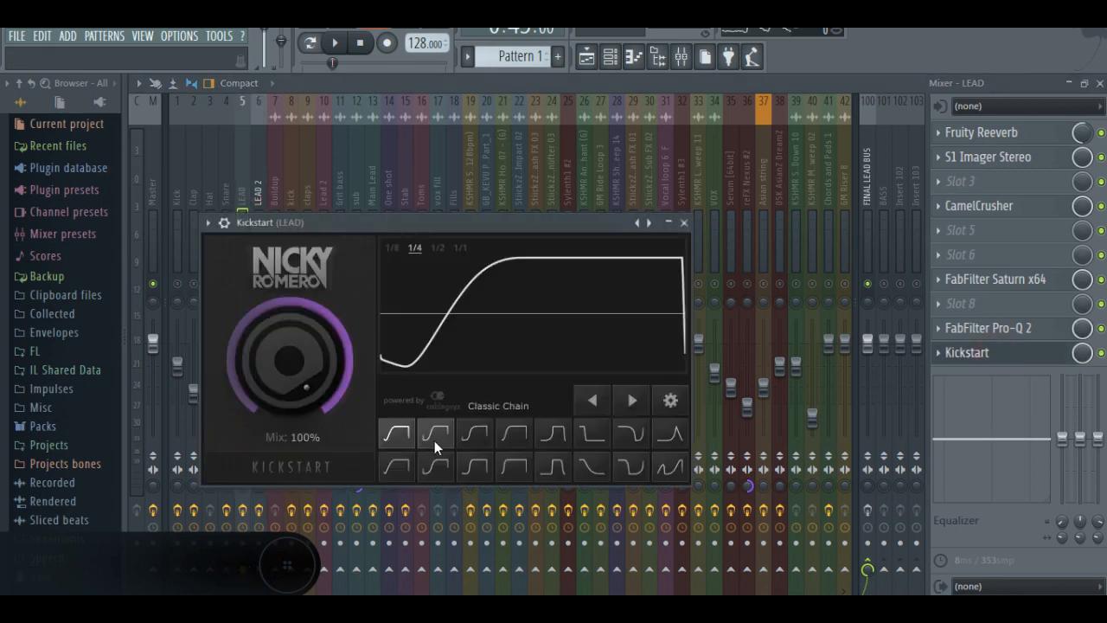
click(685, 223)
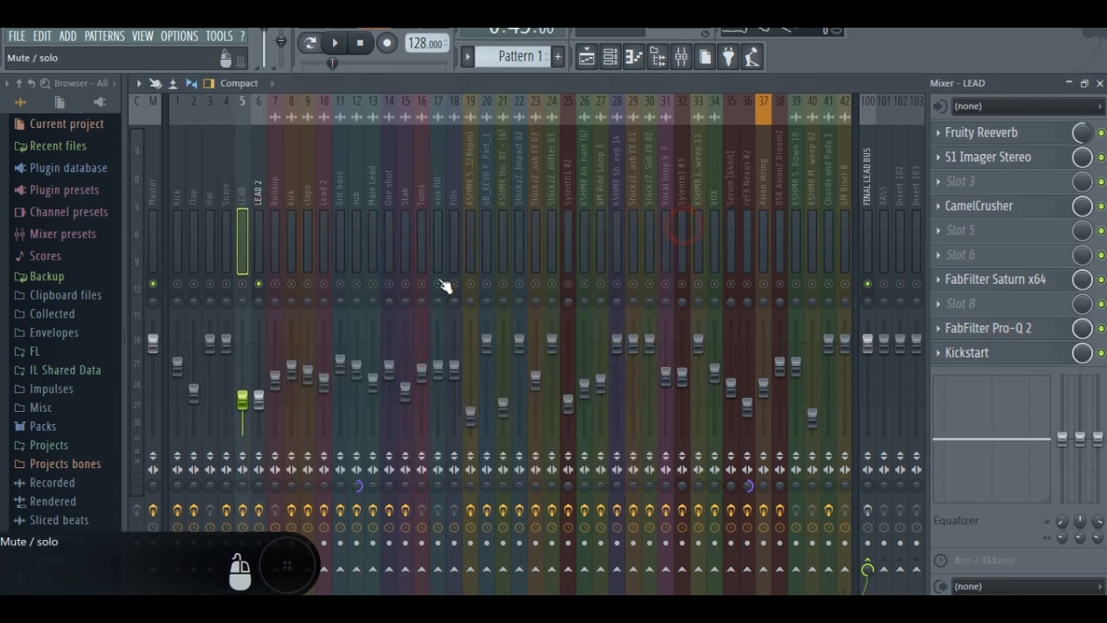
click(242, 230)
click(262, 203)
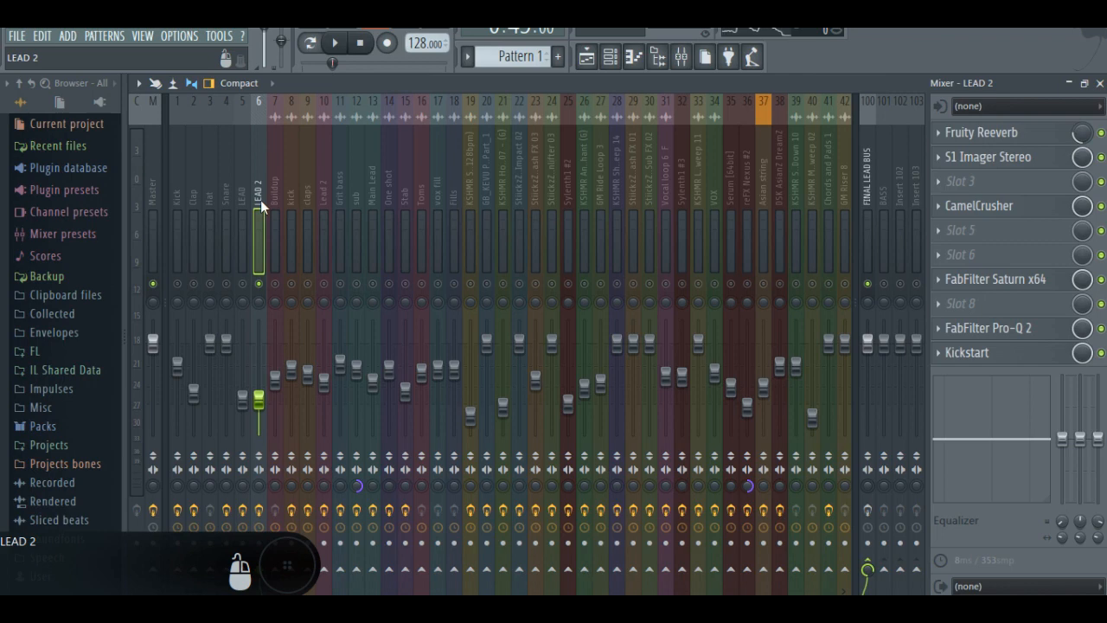
Step: Check the playlist's lead layers, solo the Main Lead track in the mixer, and start playback
click(586, 57)
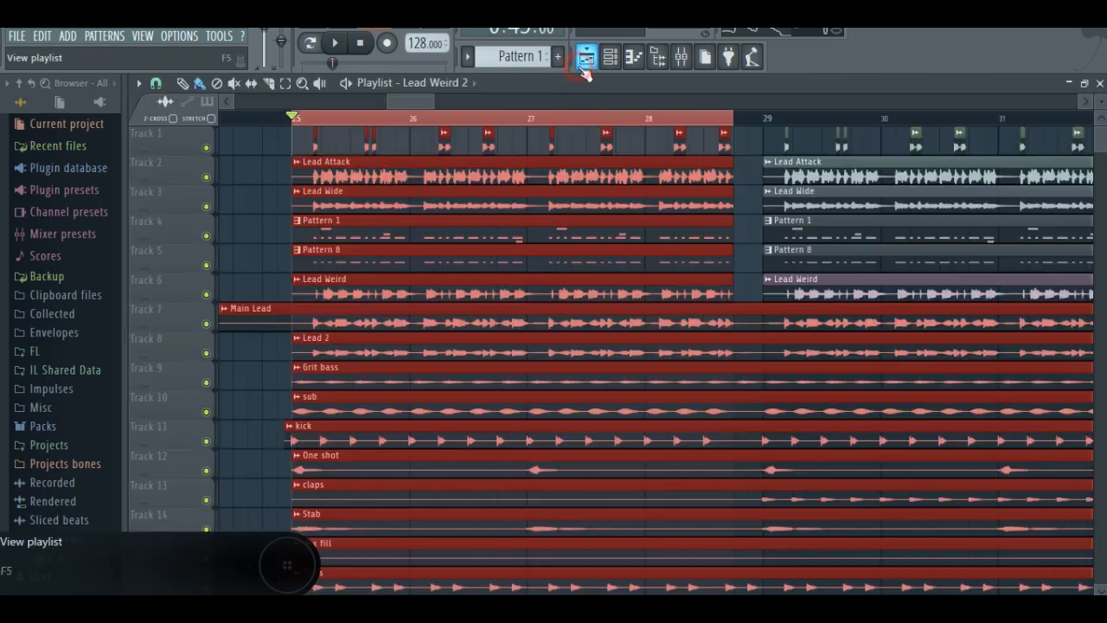
click(681, 58)
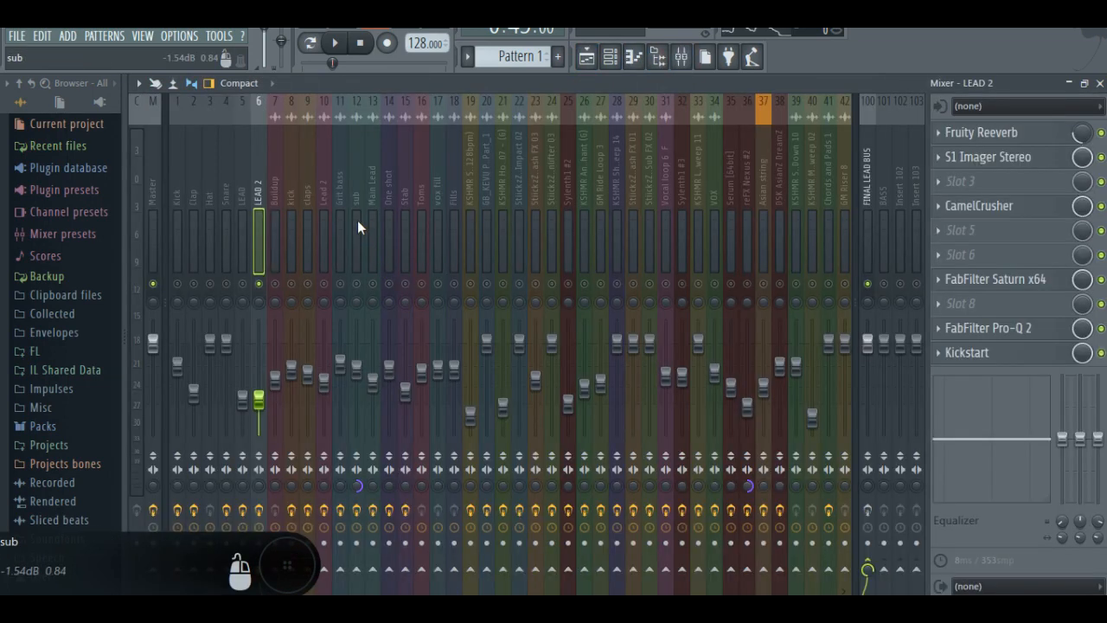
click(373, 268)
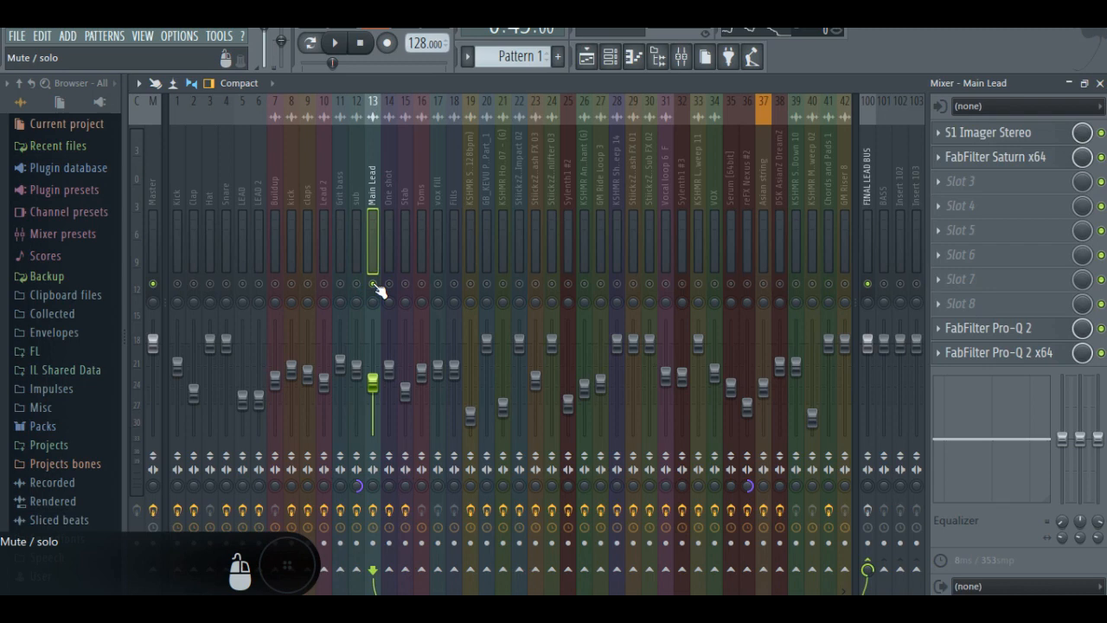
key(space)
Step: Examine Main Lead's S1 Imager Stereo and FabFilter Saturn x64 settings during playback
click(988, 134)
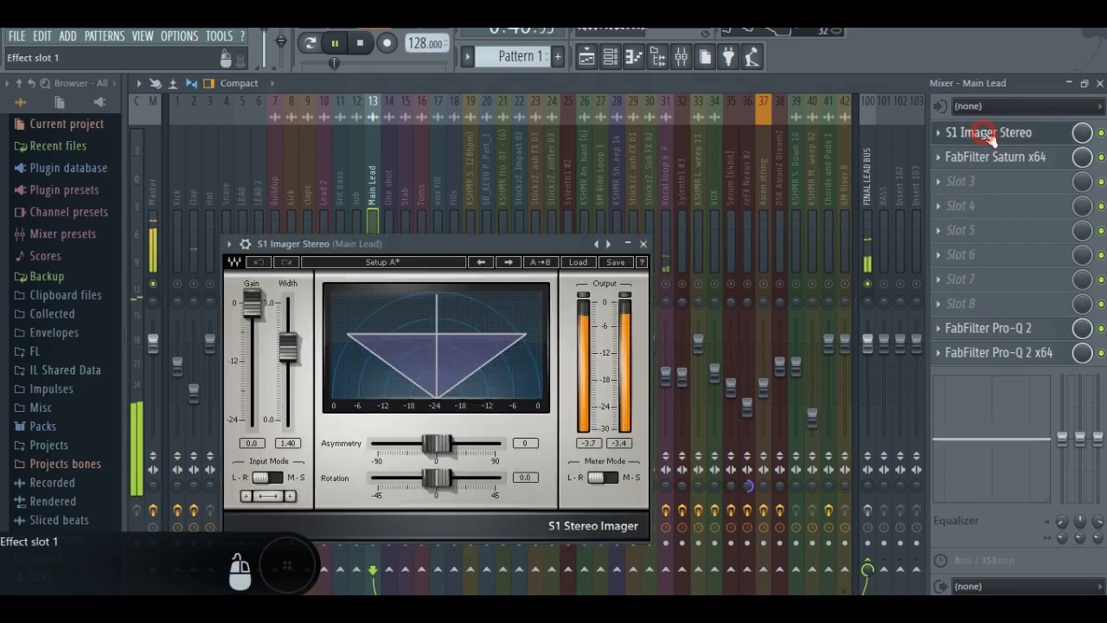
click(643, 244)
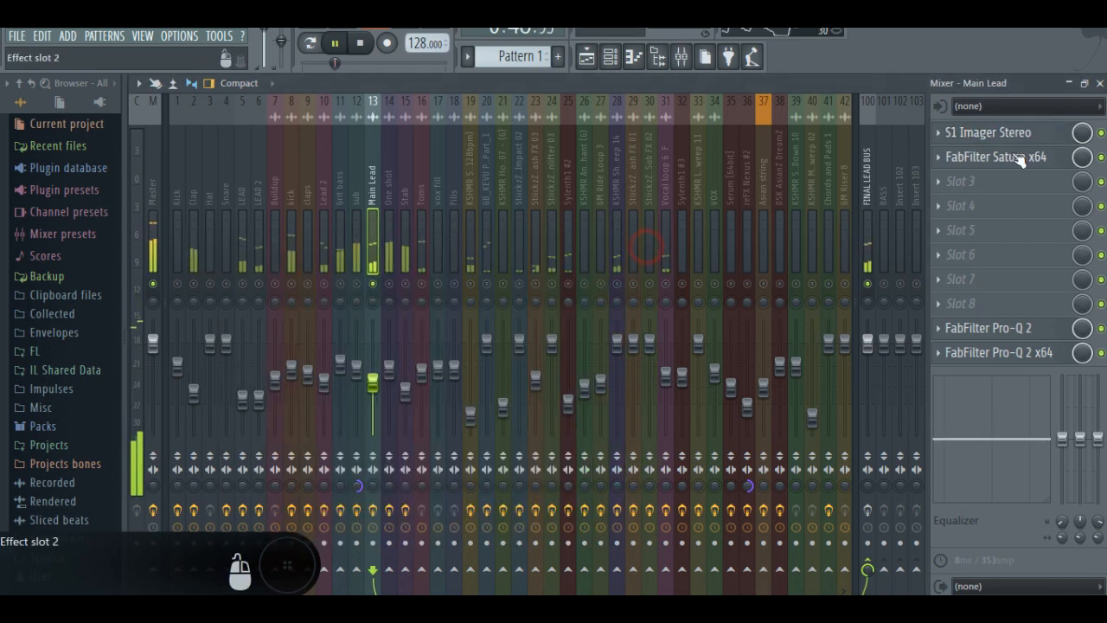
click(1017, 157)
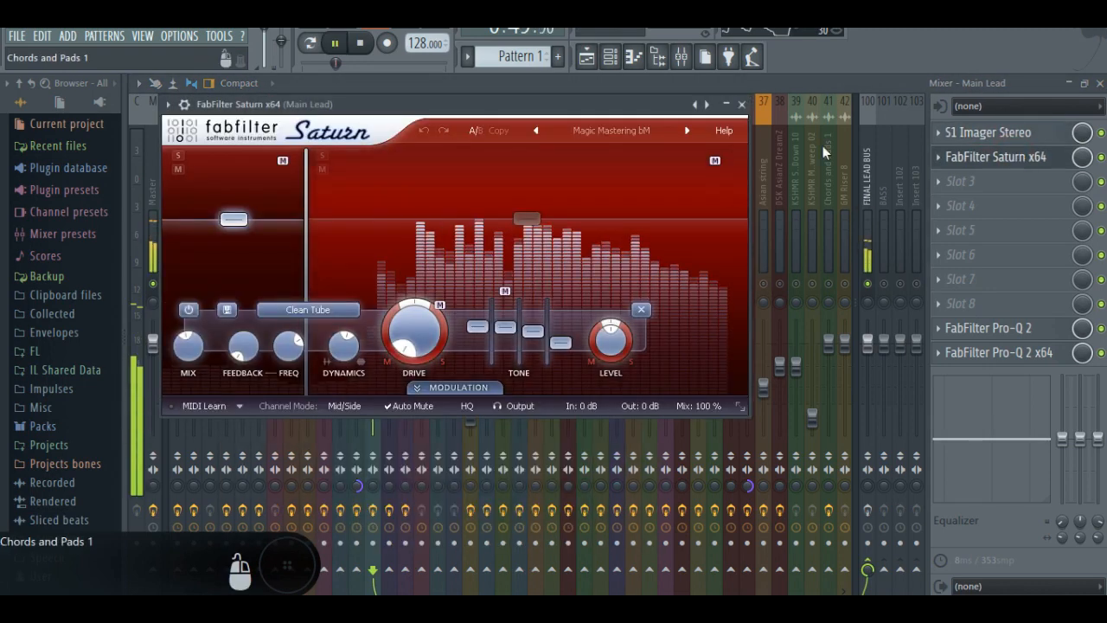
click(742, 103)
Step: Enable the low-cut band at 240.02 Hz in Main Lead's FabFilter Pro-Q 2 and view the FabFilter Pro-Q 2 x64 curve
click(1006, 333)
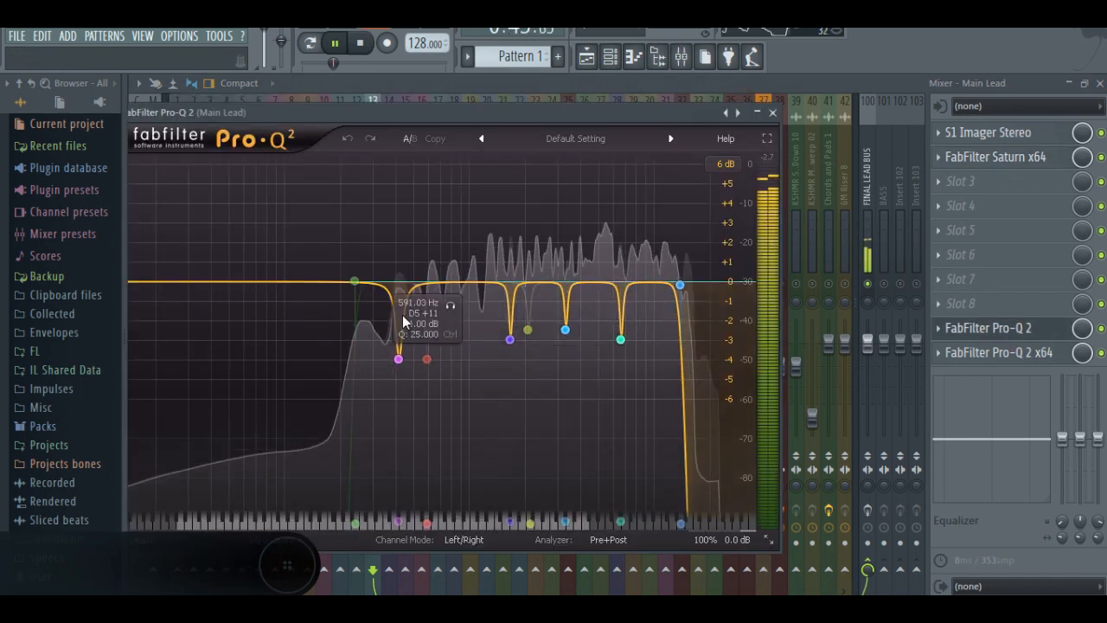
click(355, 283)
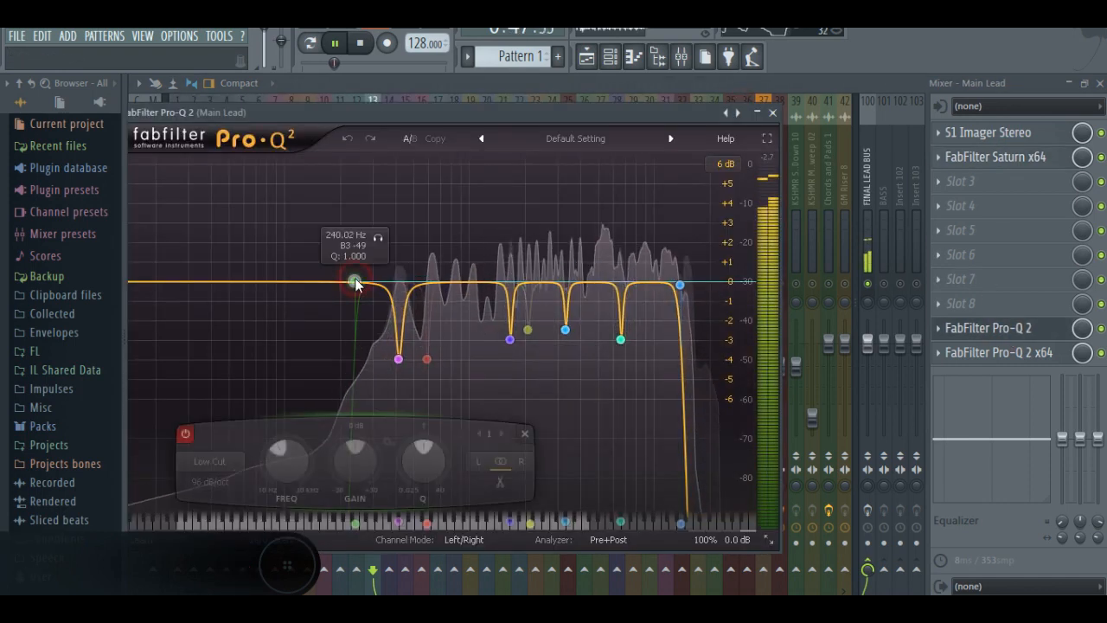
click(185, 433)
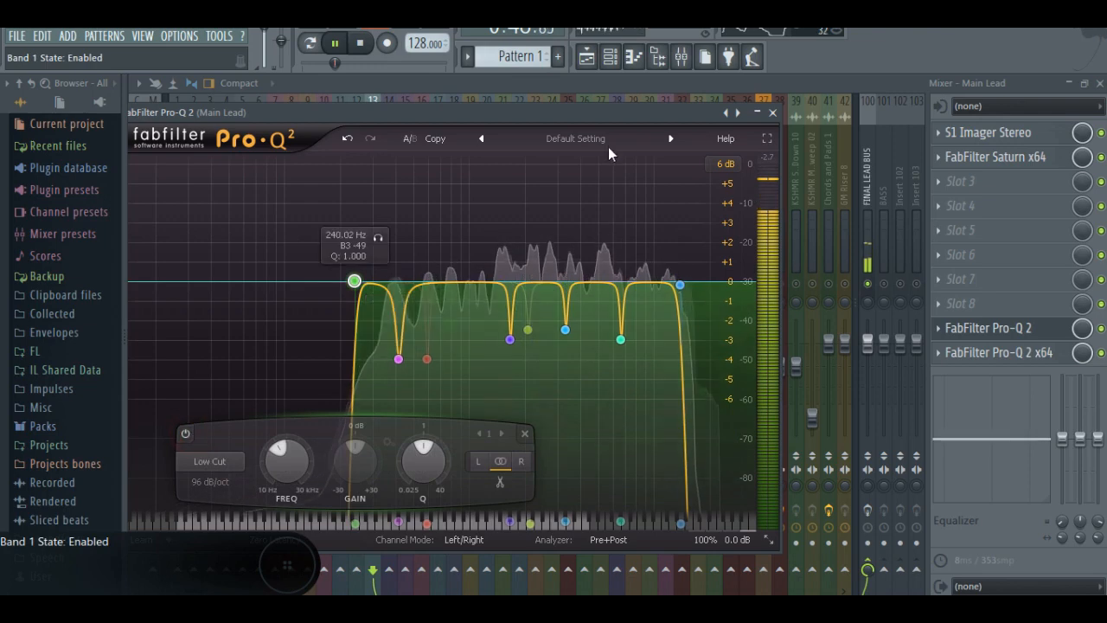
click(773, 112)
click(1021, 362)
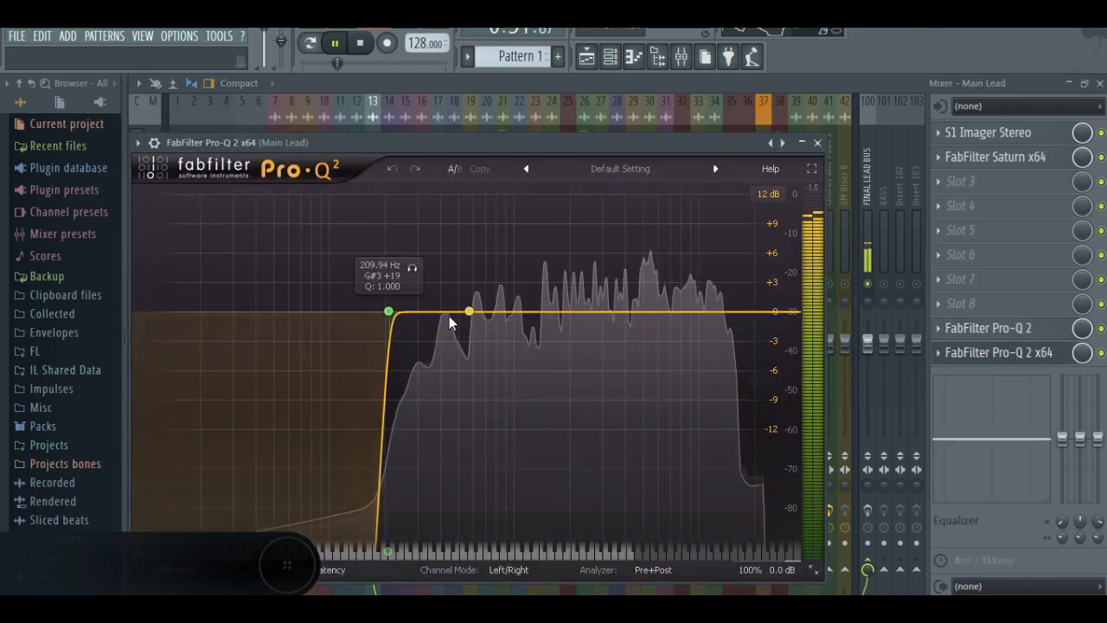
click(813, 147)
Step: Disable the low-cut band in Main Lead's FabFilter Pro-Q 2 again and stop playback
click(1011, 327)
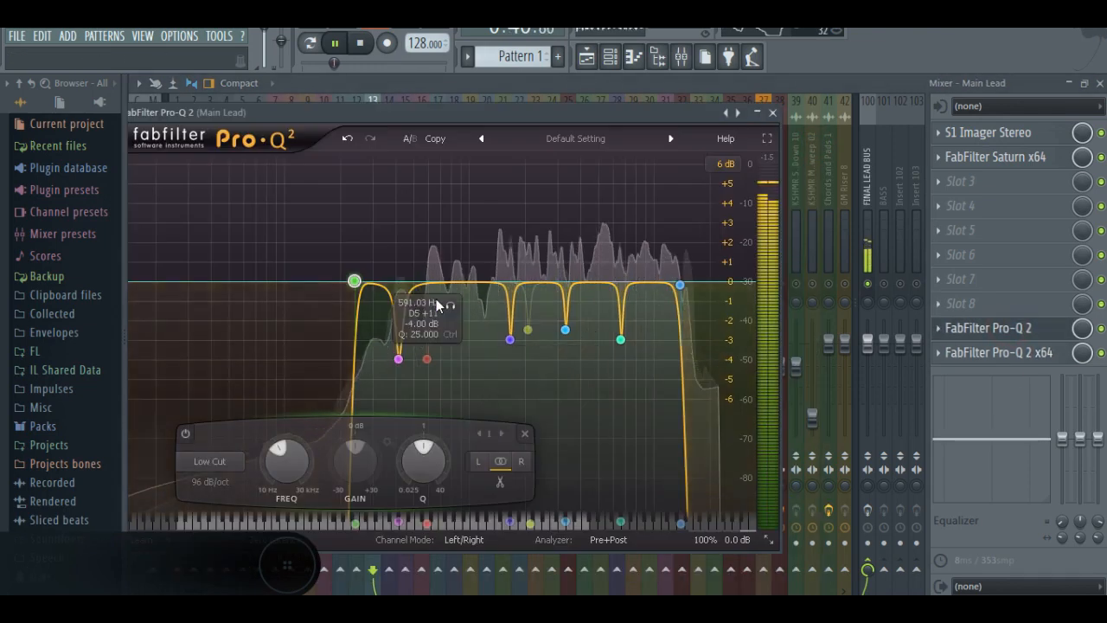
click(185, 434)
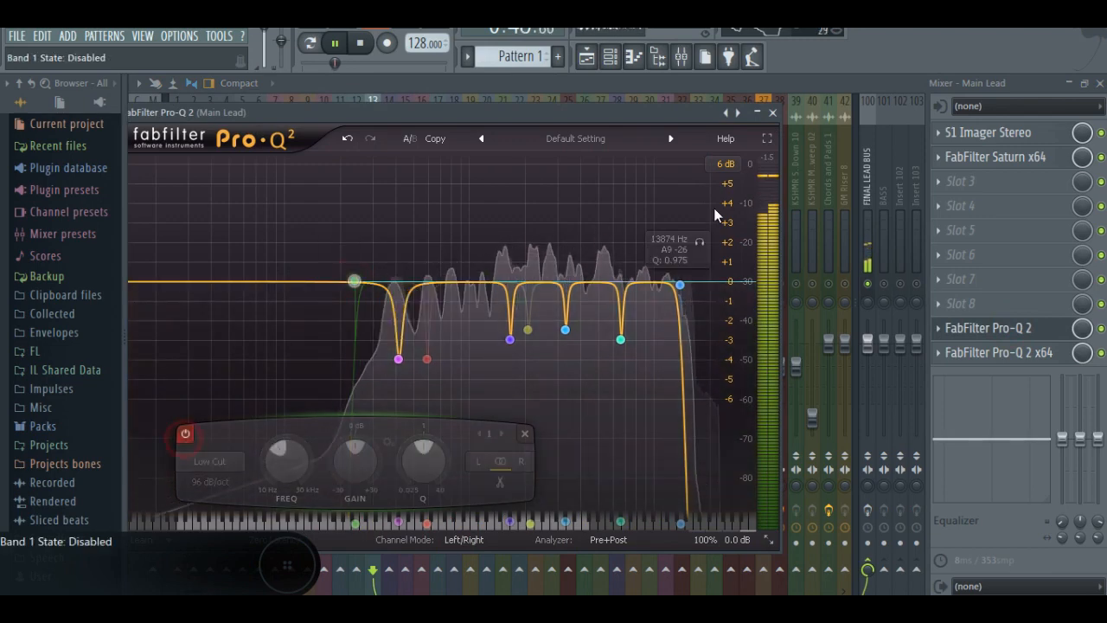
click(772, 113)
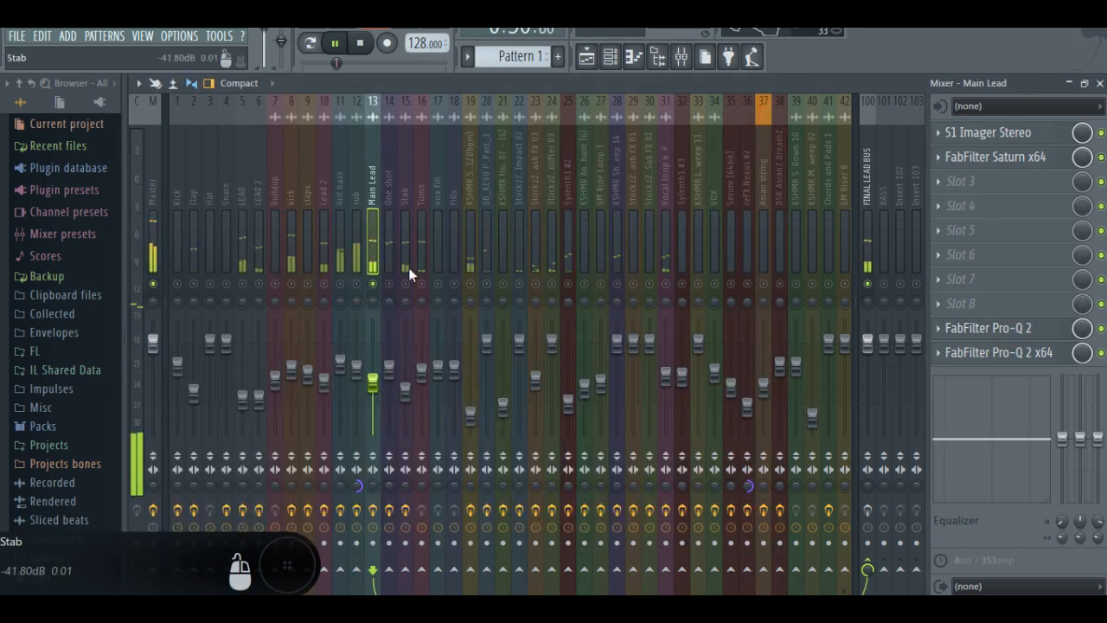
key(space)
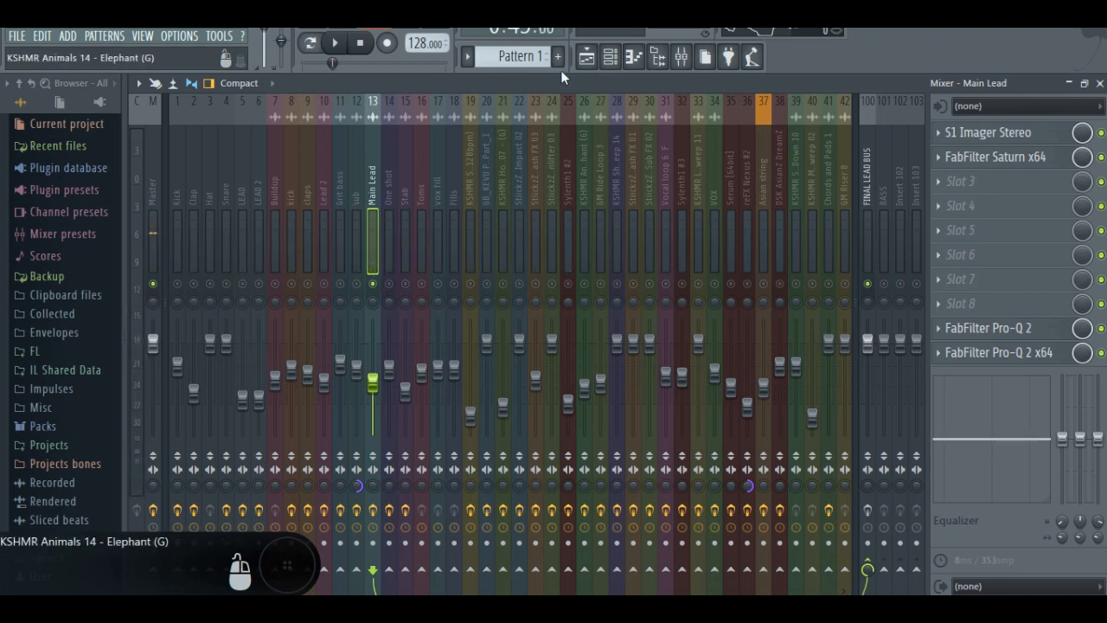
Step: Clear the playlist's time selection at bar 25 and open the Lead 2 clip's channel settings
click(587, 56)
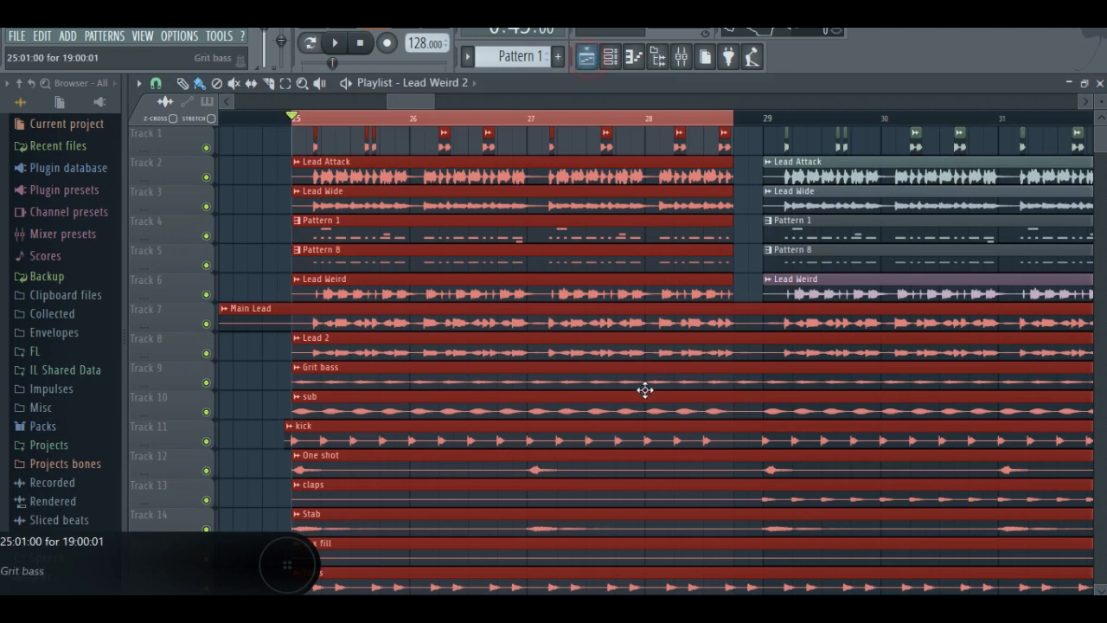
click(294, 121)
double_click(377, 346)
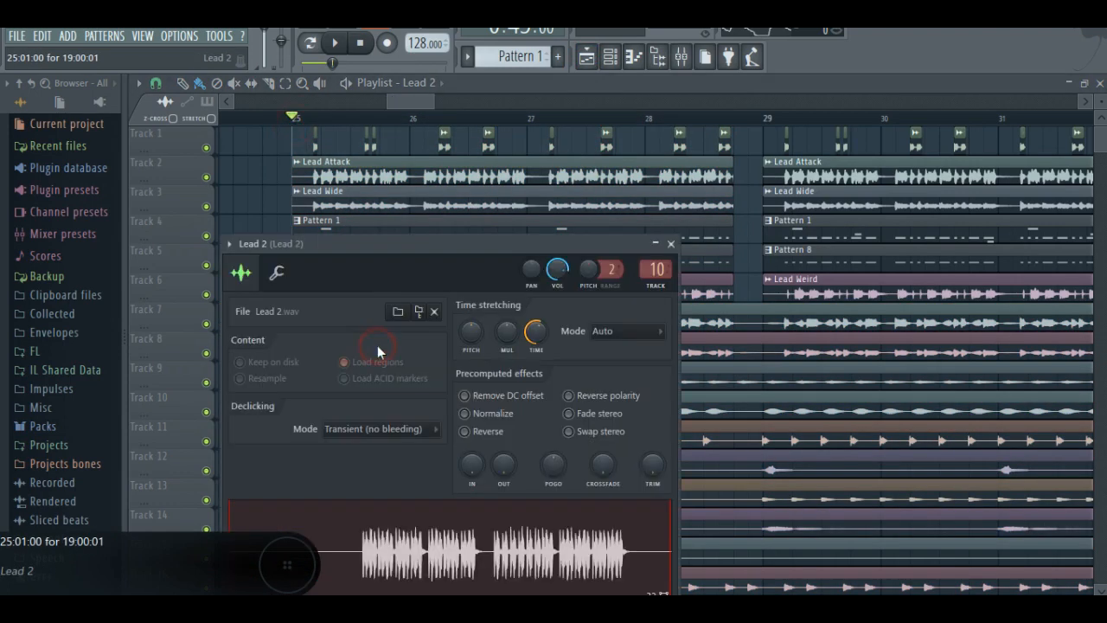
Step: Play Lead 2 soloed in the mixer and examine its S1 Imager Stereo, FabFilter Saturn x64 and FabFilter Pro-Q 2 x64 settings
double_click(656, 269)
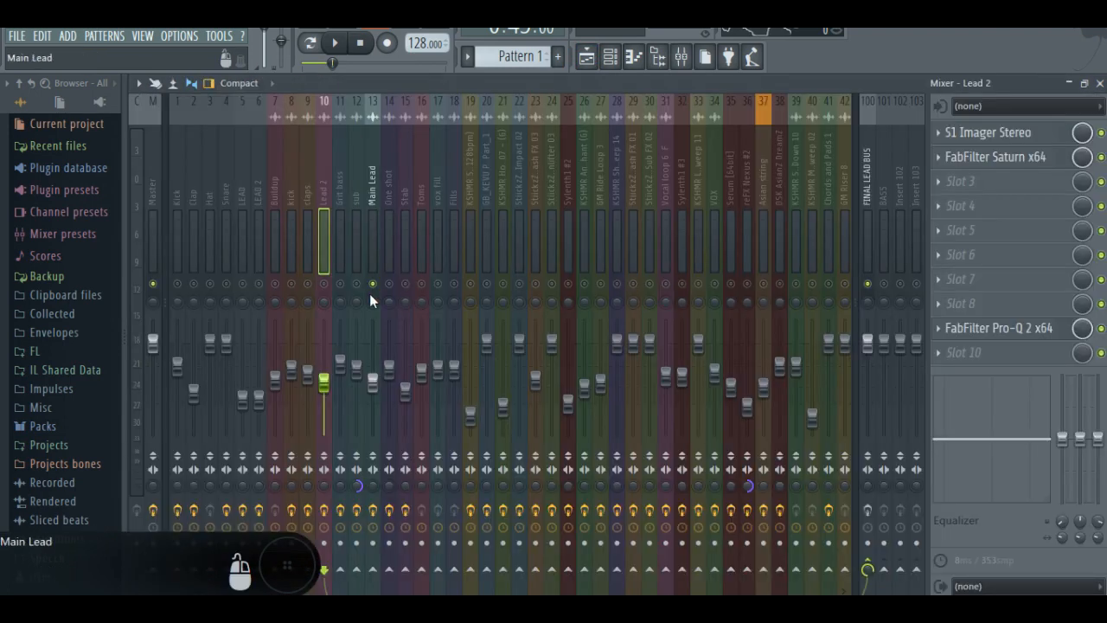
key(space)
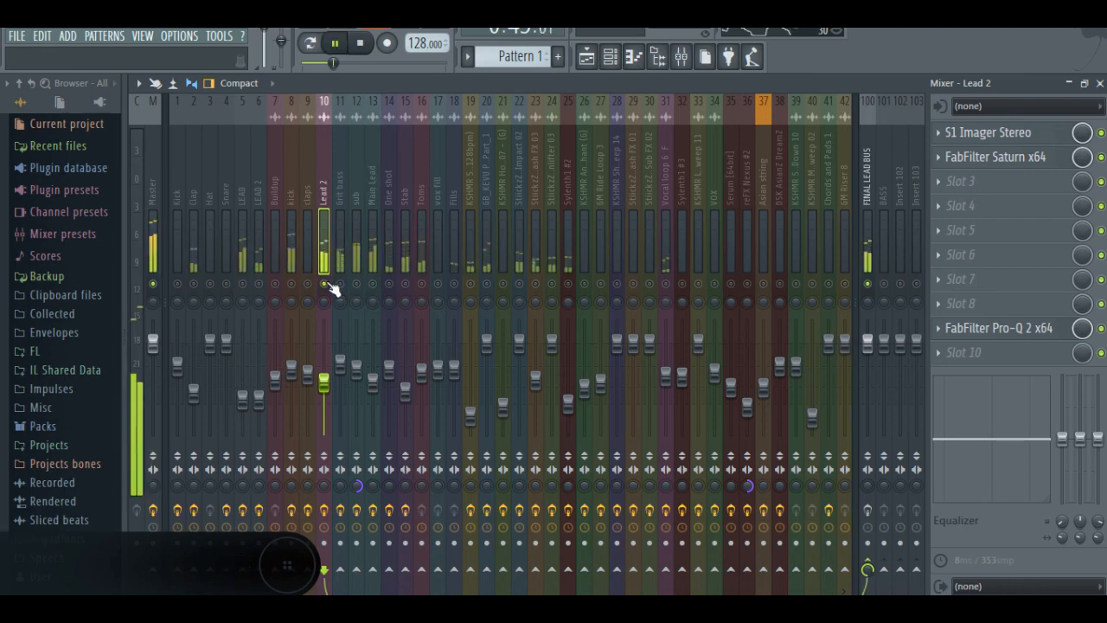
click(1028, 146)
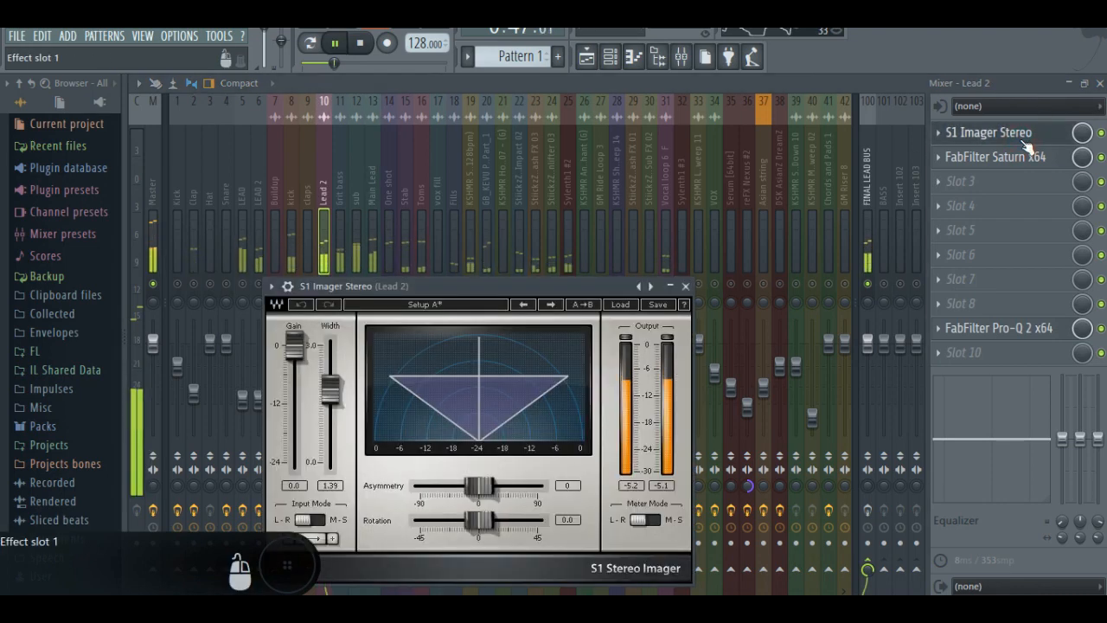
click(1021, 159)
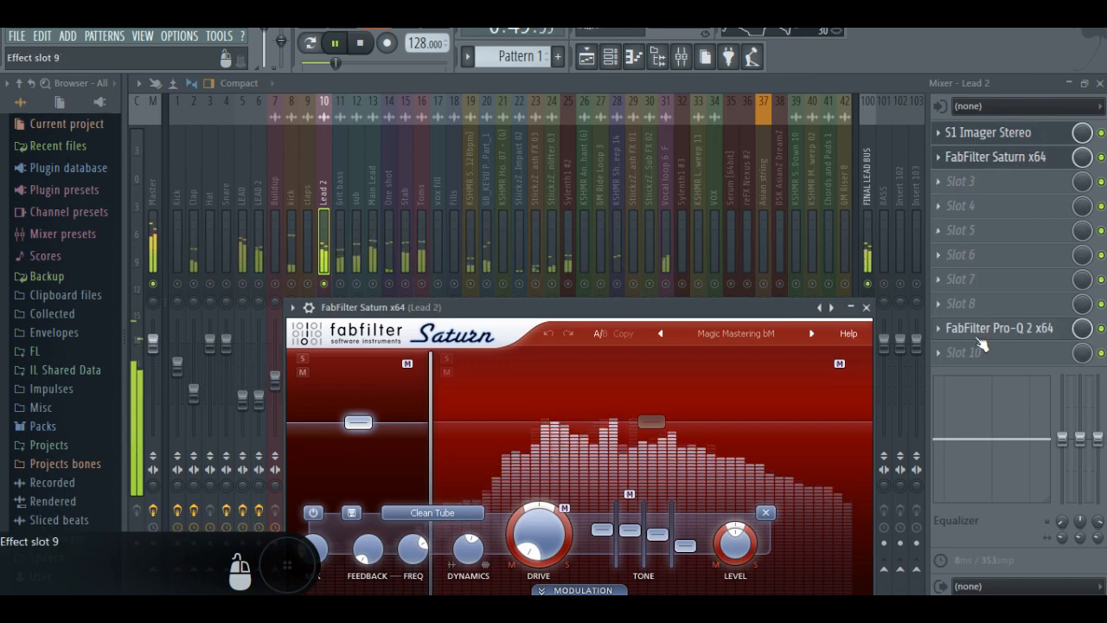
click(980, 338)
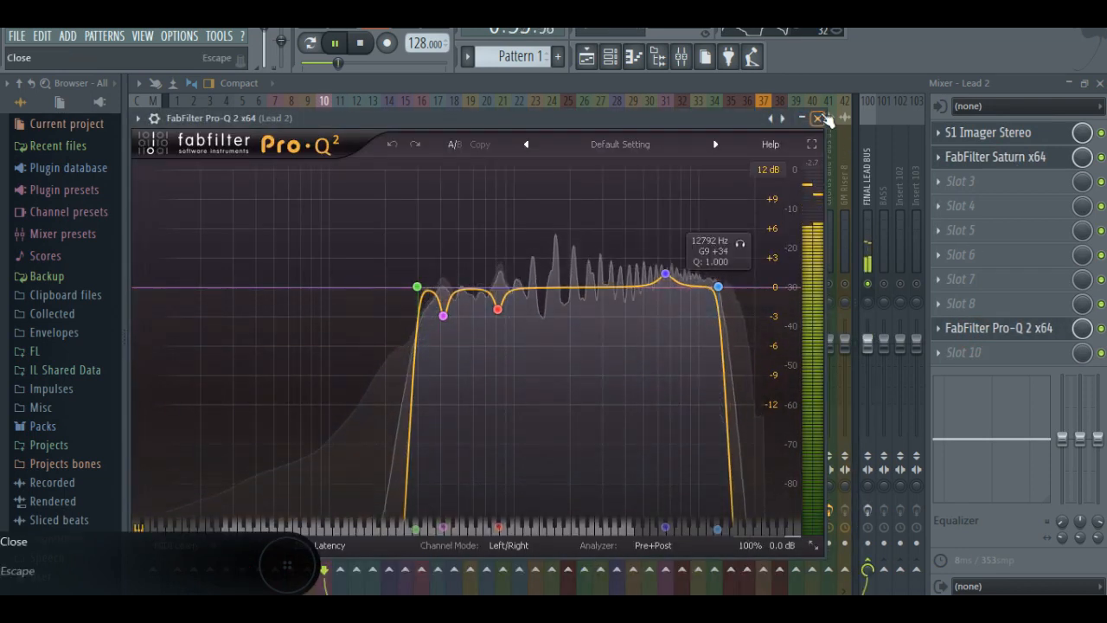
click(819, 119)
click(683, 288)
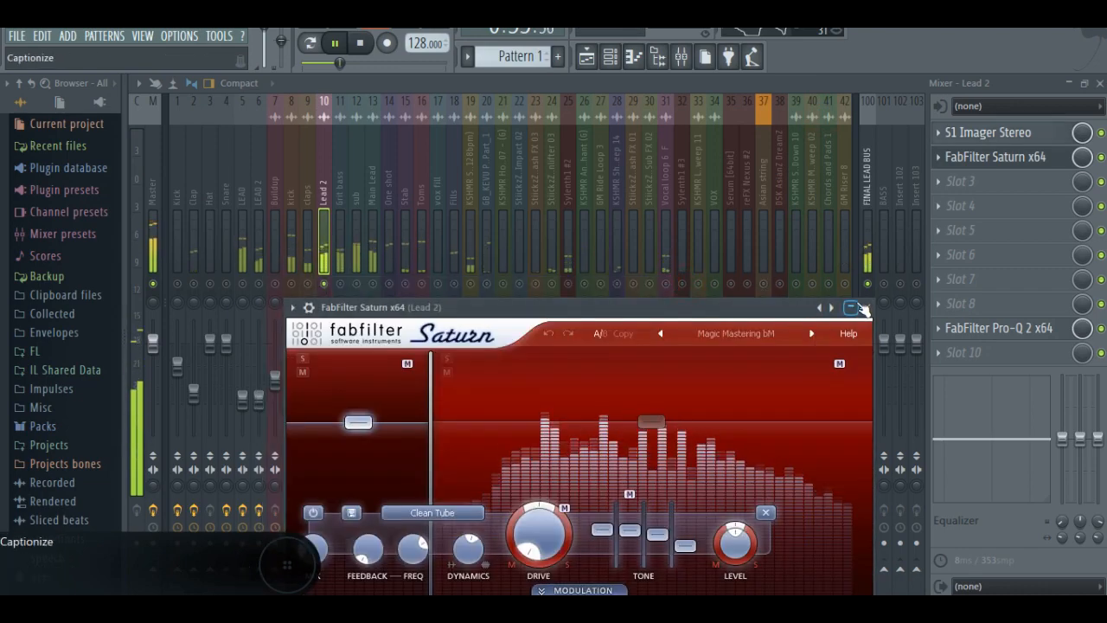
click(857, 303)
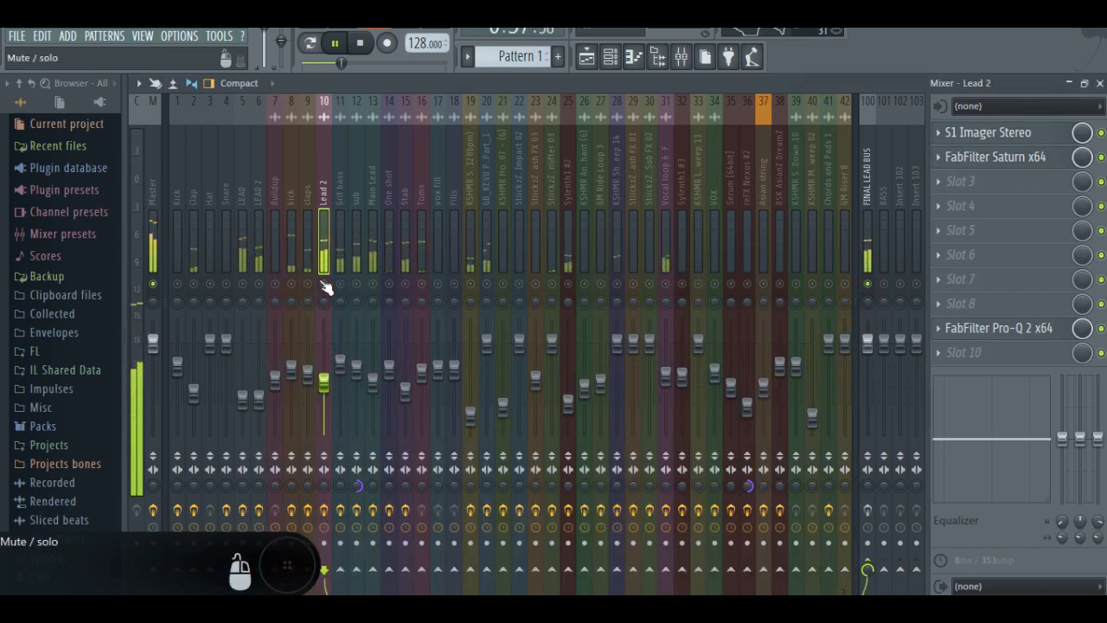
Step: Solo Track 1 in the playlist and unmute Tracks 2 through 8 so that only the lead tracks are active
click(587, 56)
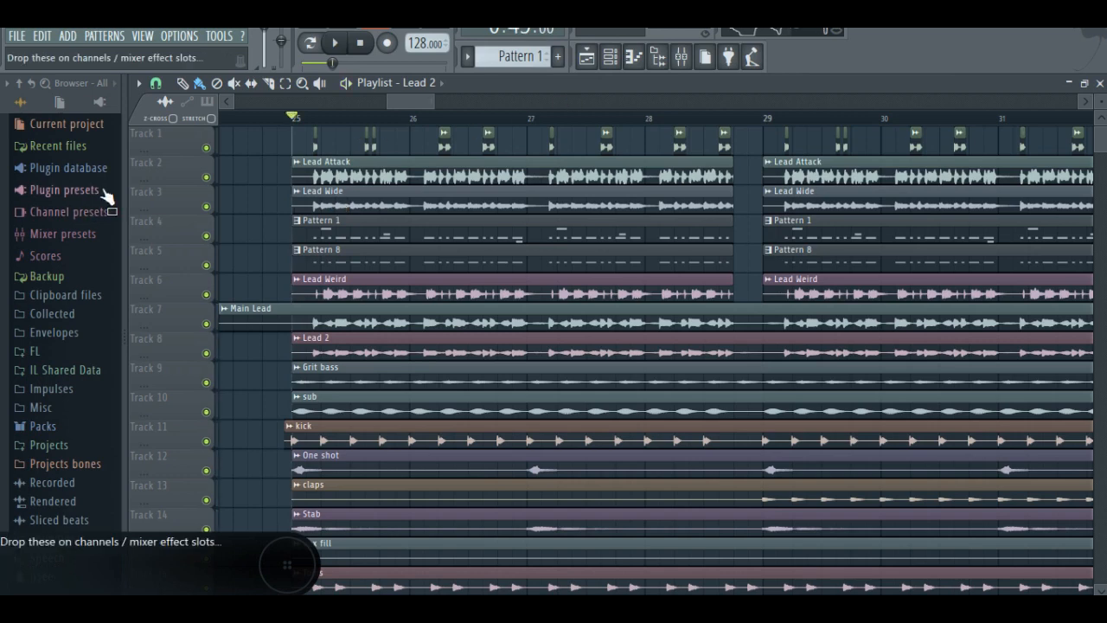
click(208, 149)
right_click(211, 148)
click(206, 179)
click(207, 206)
click(207, 237)
click(207, 265)
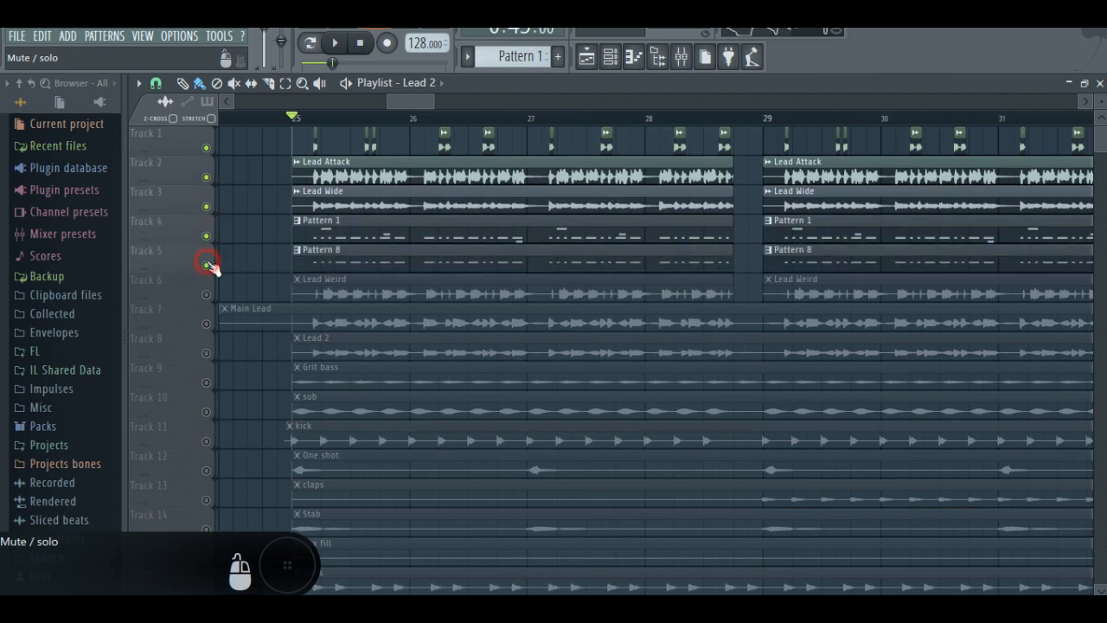
click(207, 294)
click(210, 319)
click(207, 353)
click(206, 382)
click(207, 382)
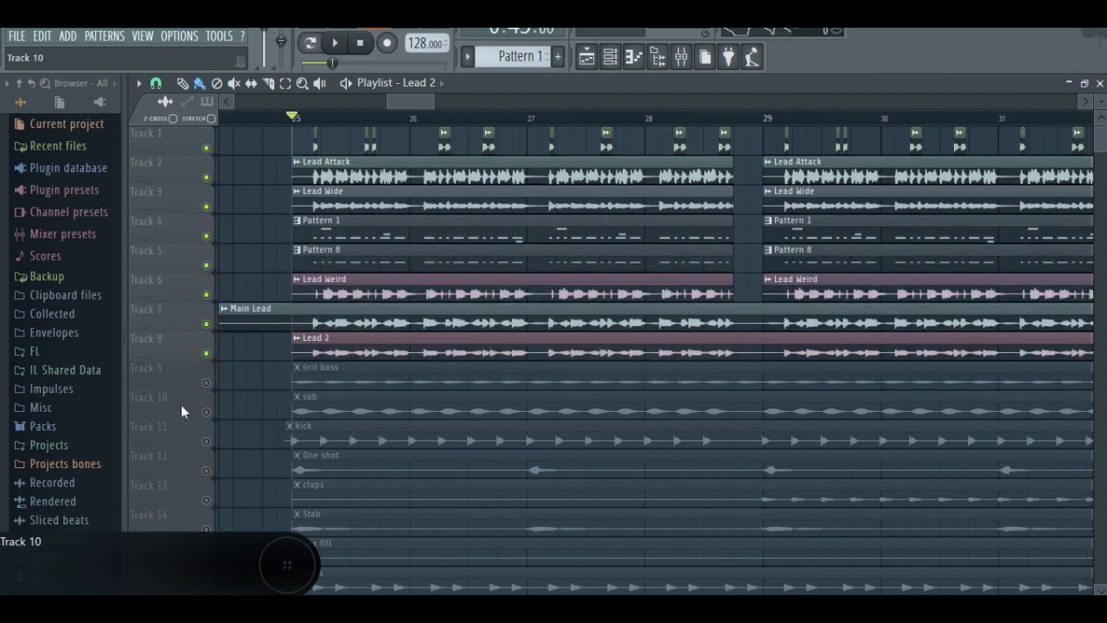
Step: Select the playlist range covering the first lead phrase in bars 25 to 28, play it, and unsolo Lead 2 in the mixer
drag(295, 118, 724, 143)
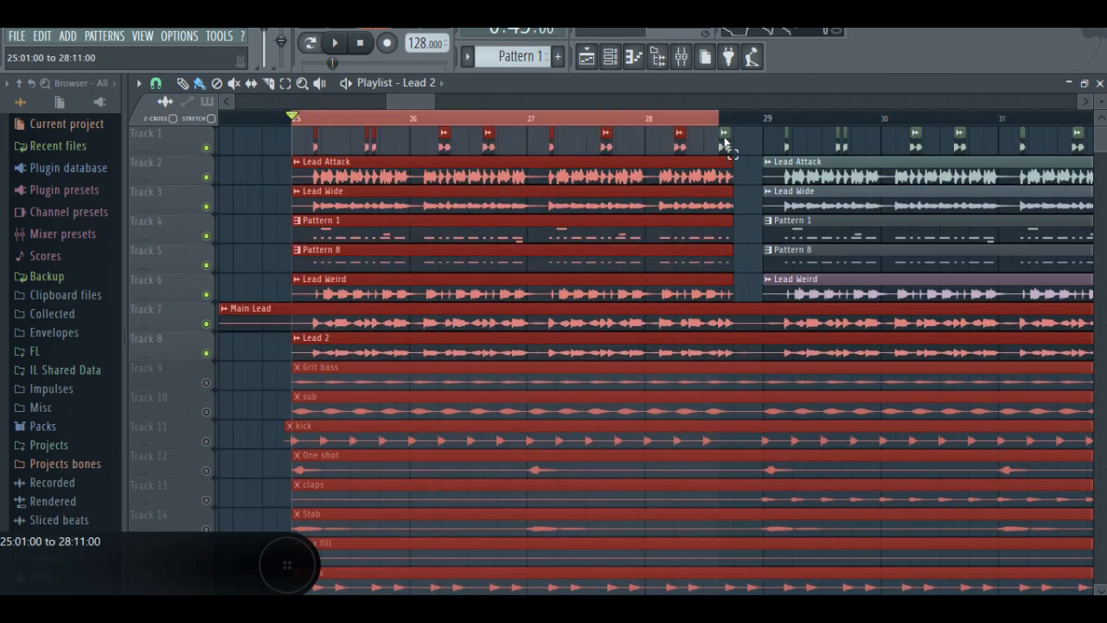
click(681, 56)
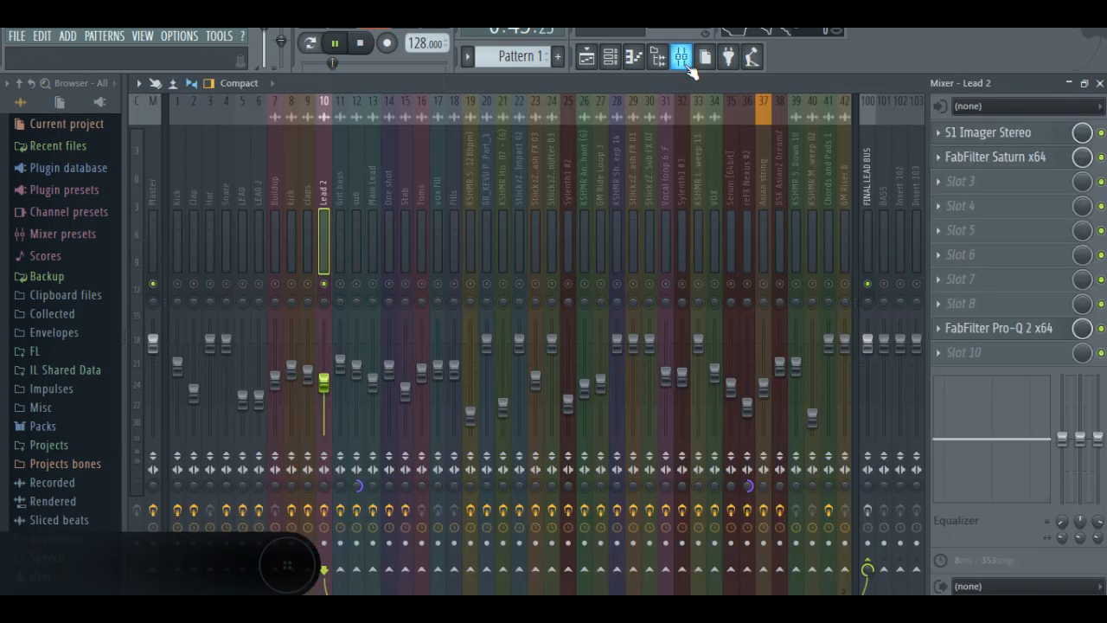
right_click(324, 284)
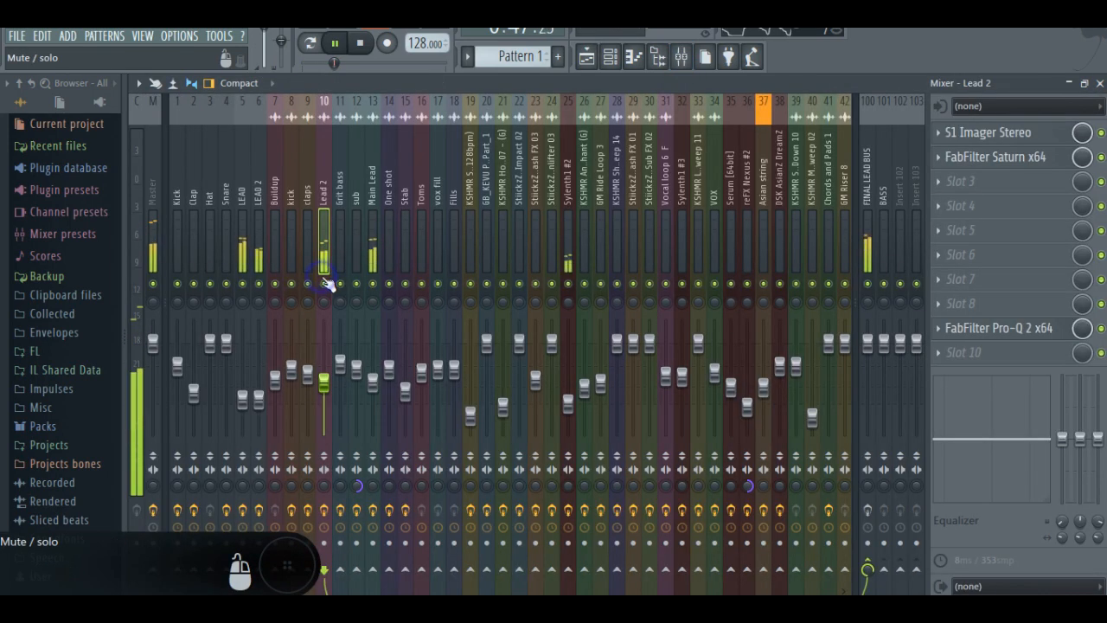
Step: Examine the FabFilter Pro-Q 2 x64 curve on the FINAL LEAD BUS while the leads play, stop playback and close the plugin
click(868, 182)
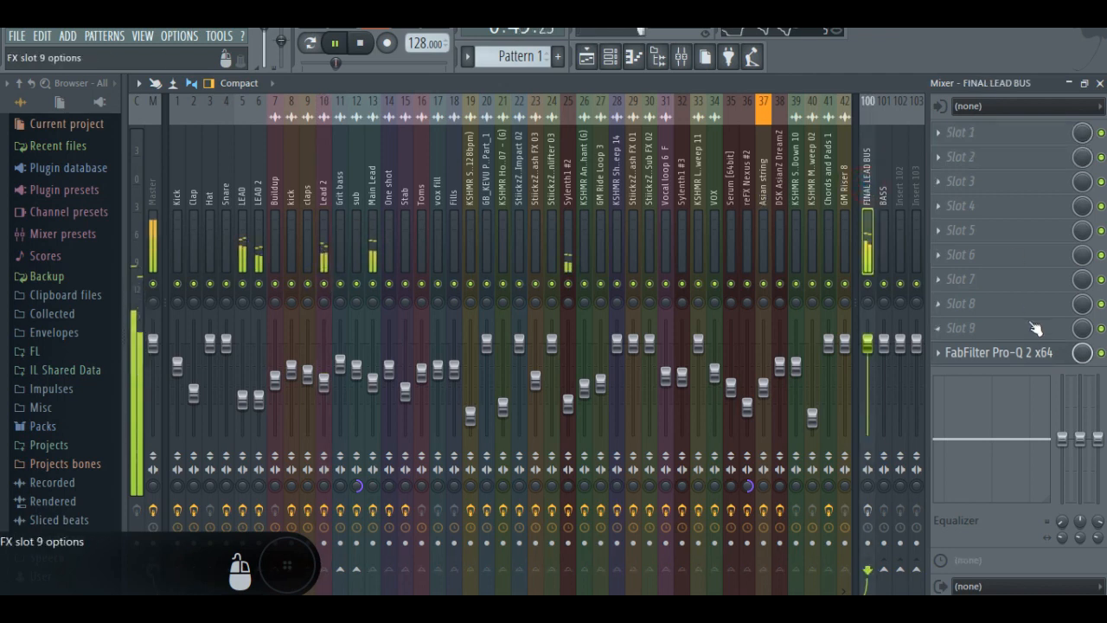
click(1004, 351)
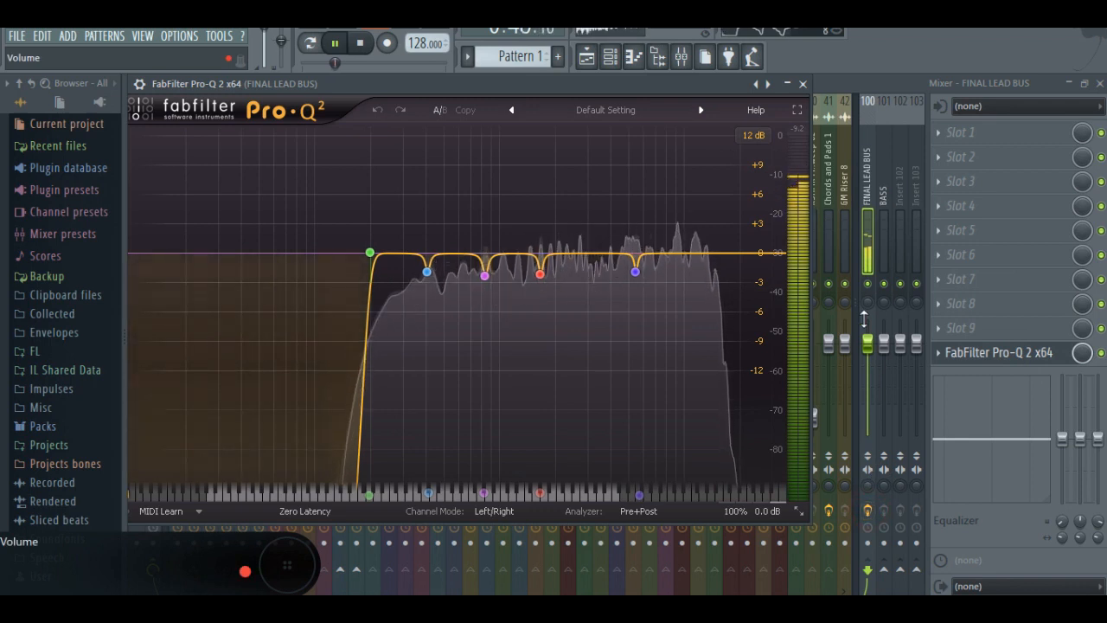
key(space)
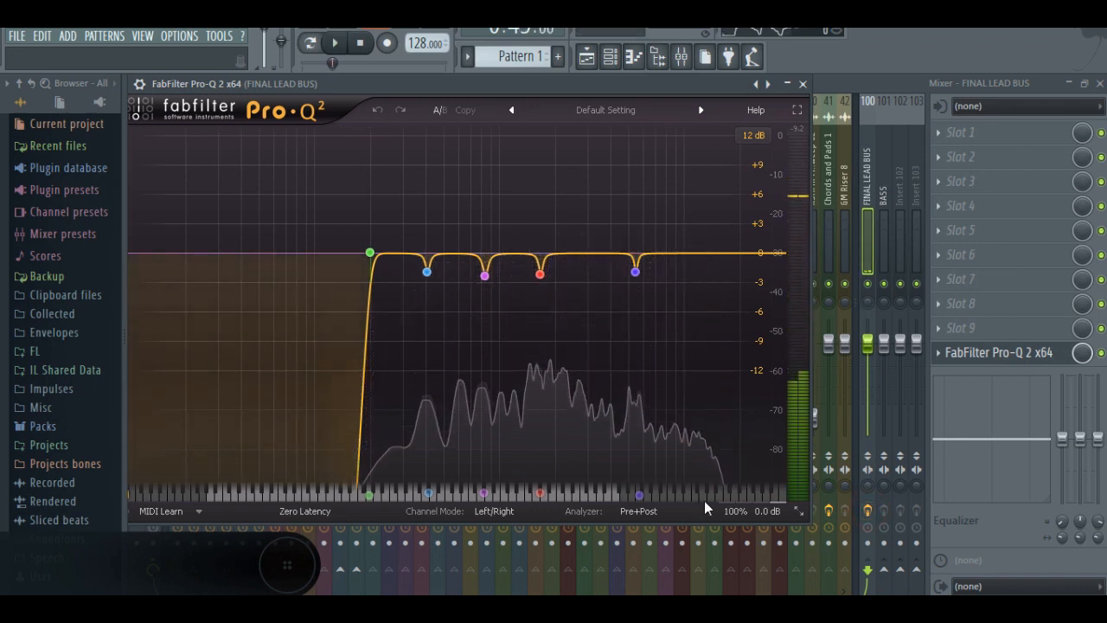
click(804, 84)
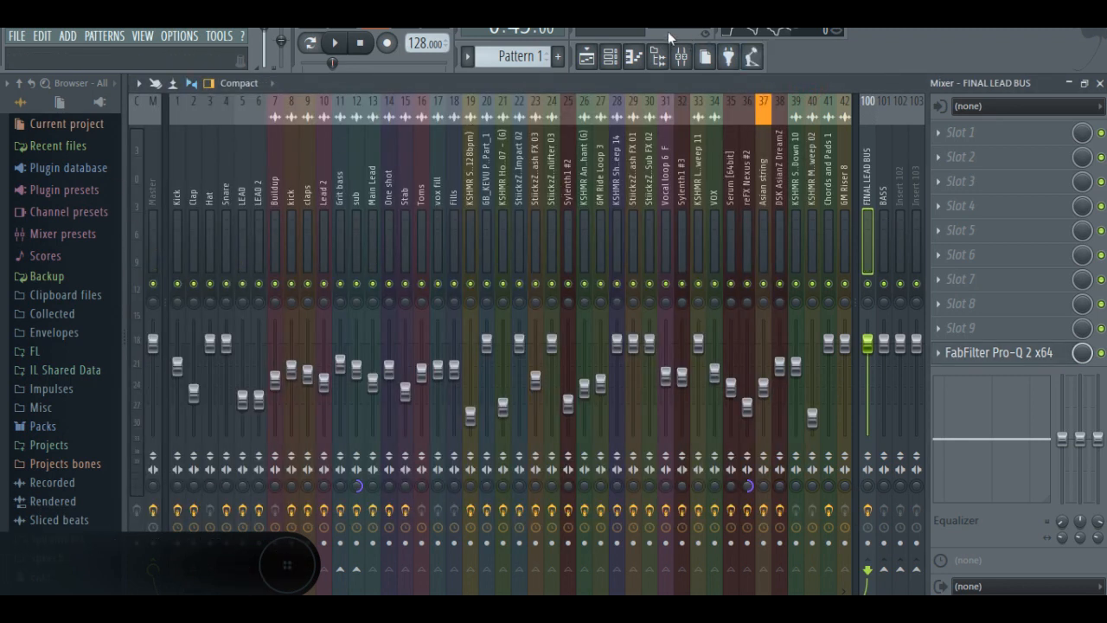
Step: Return to the playlist, clear its time selection and look over the drop's tracks below the leads
click(259, 193)
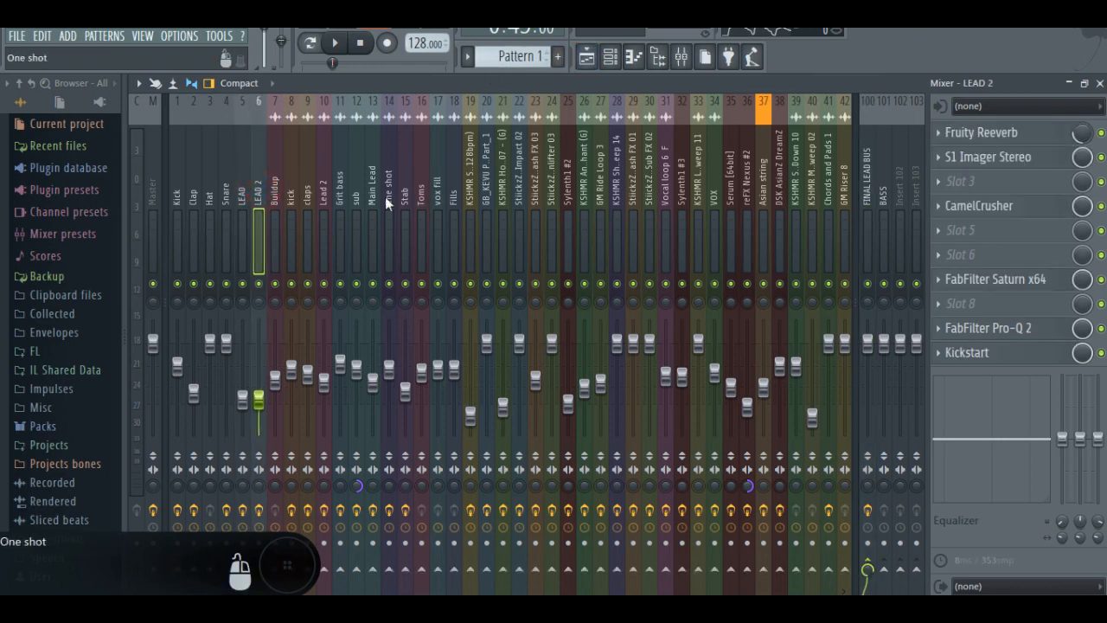
click(586, 57)
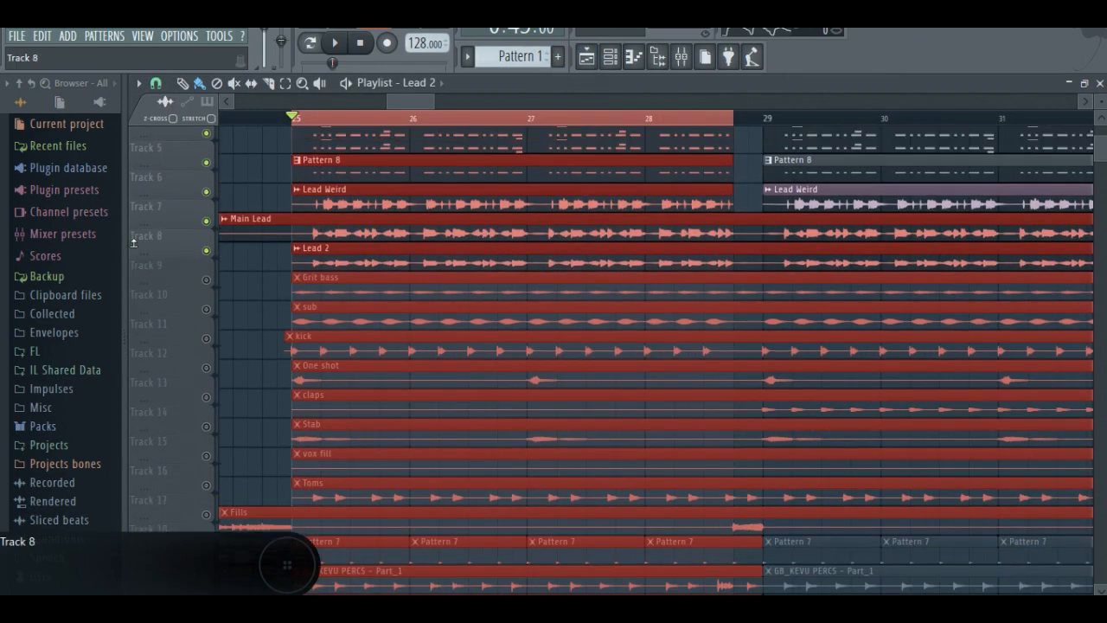
click(294, 120)
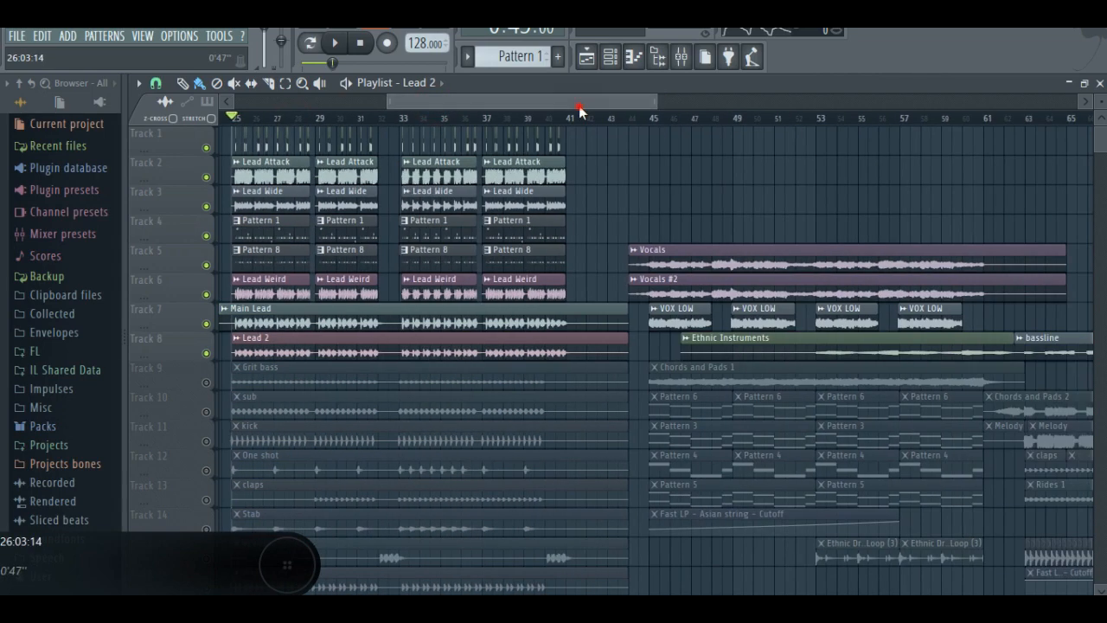
drag(579, 106, 539, 102)
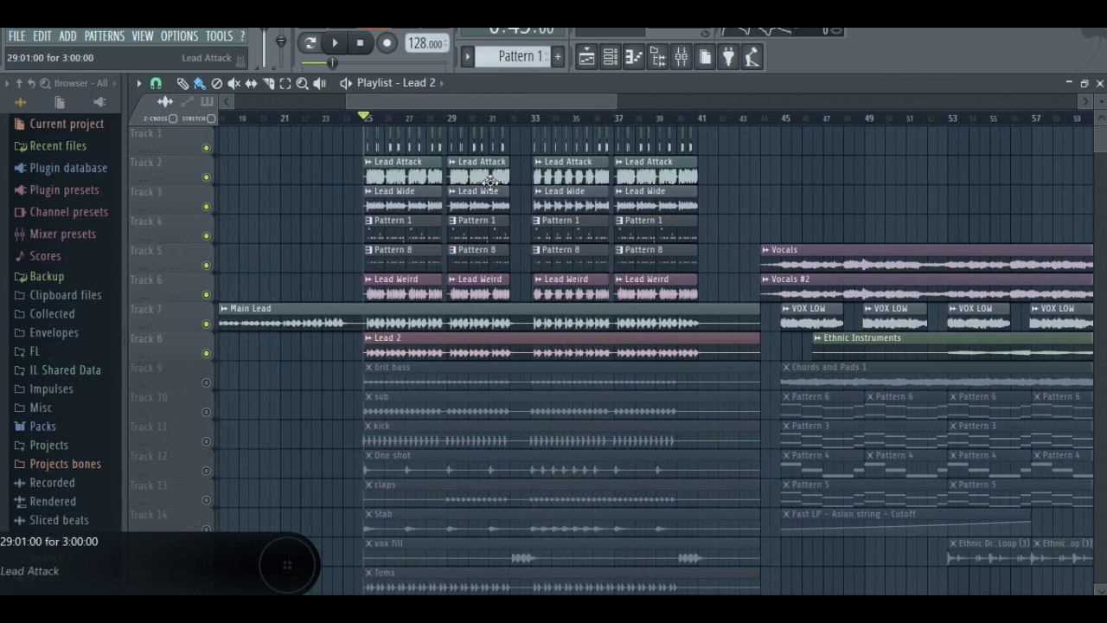
scroll(484, 190, down, 5)
scroll(491, 445, up, 5)
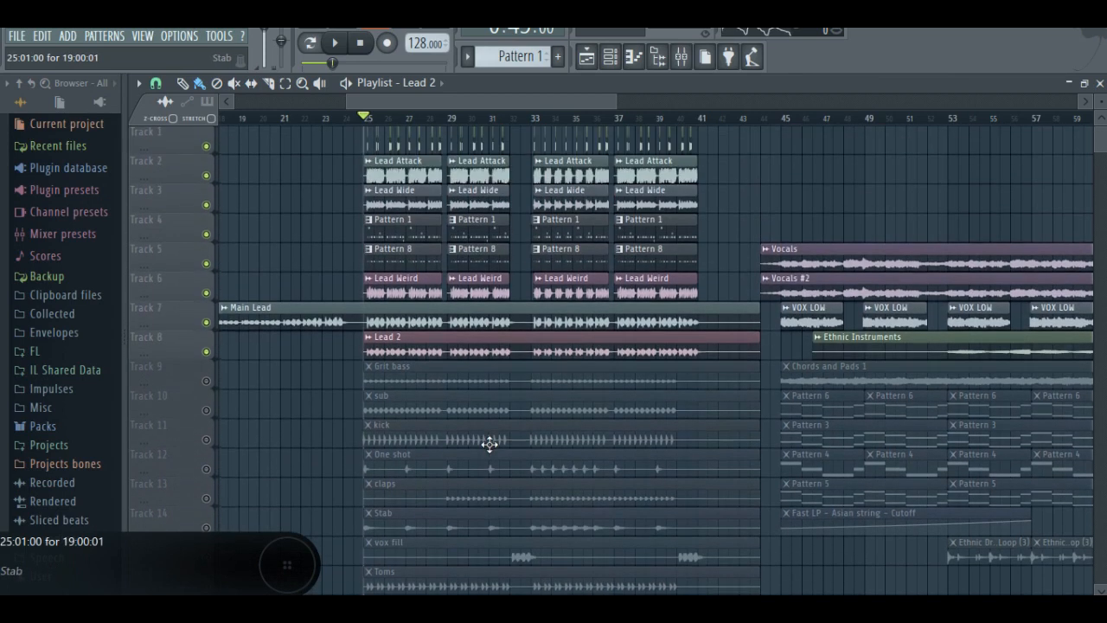
scroll(378, 352, down, 6)
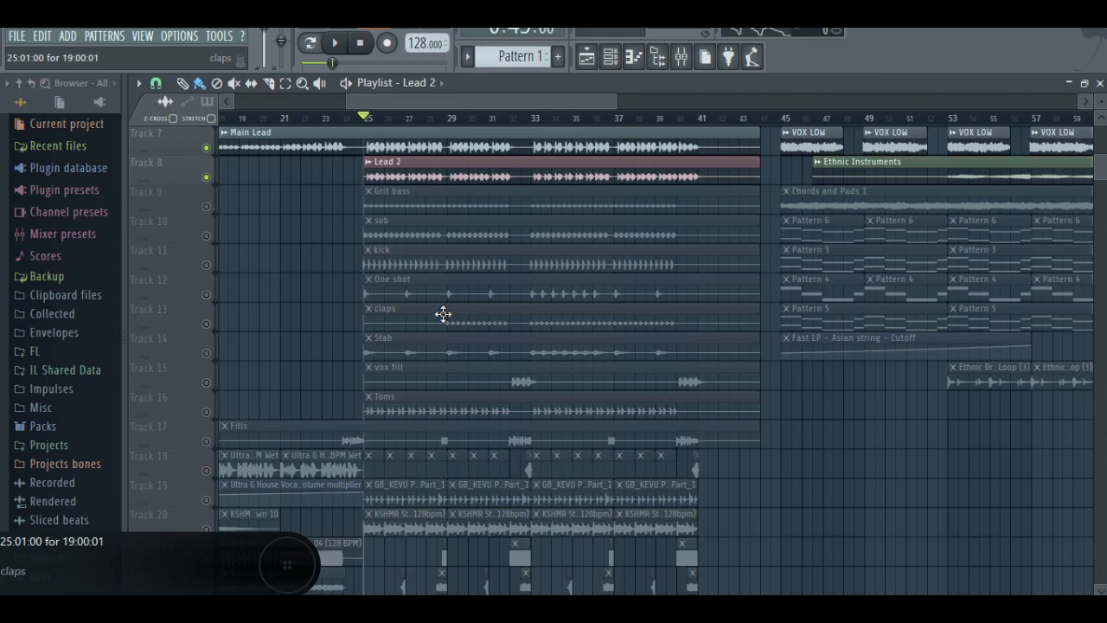
scroll(443, 314, up, 1)
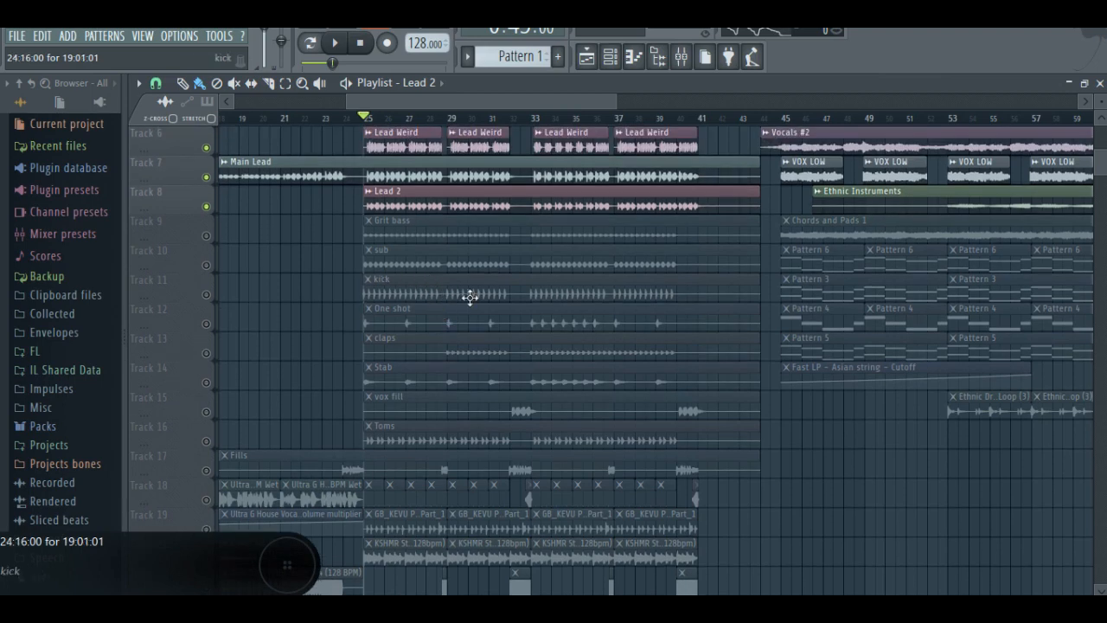
Step: Solo the kick on Track 11 in the playlist and audition it from bar 25
right_click(208, 295)
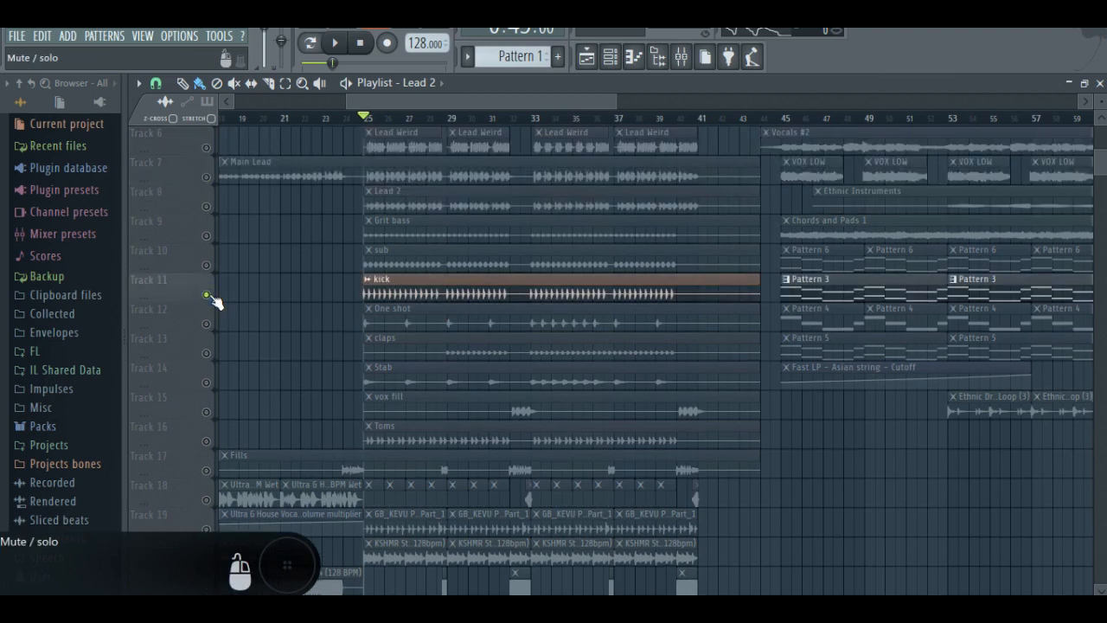
key(space)
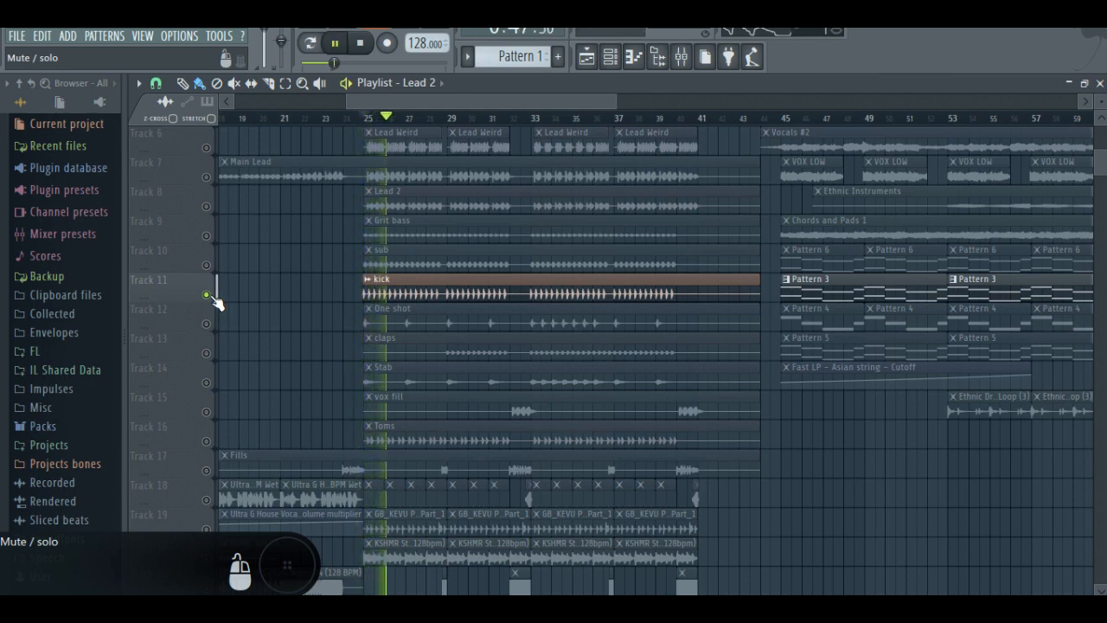
key(space)
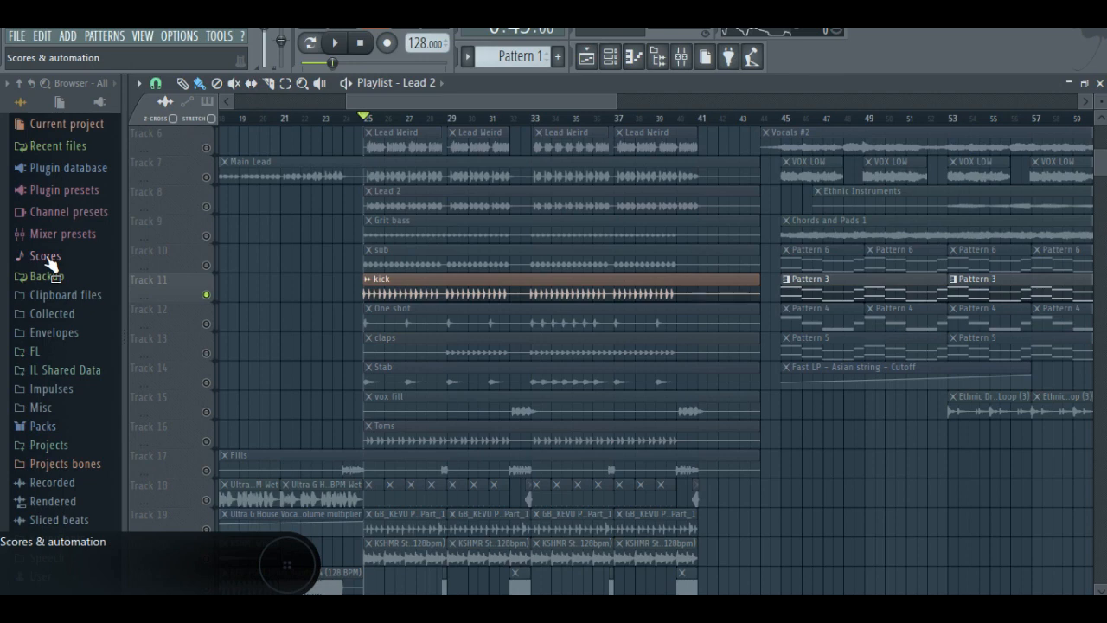
Step: Unmute the sub on Track 10 alongside the kick and play both from bar 25
drag(616, 101, 453, 101)
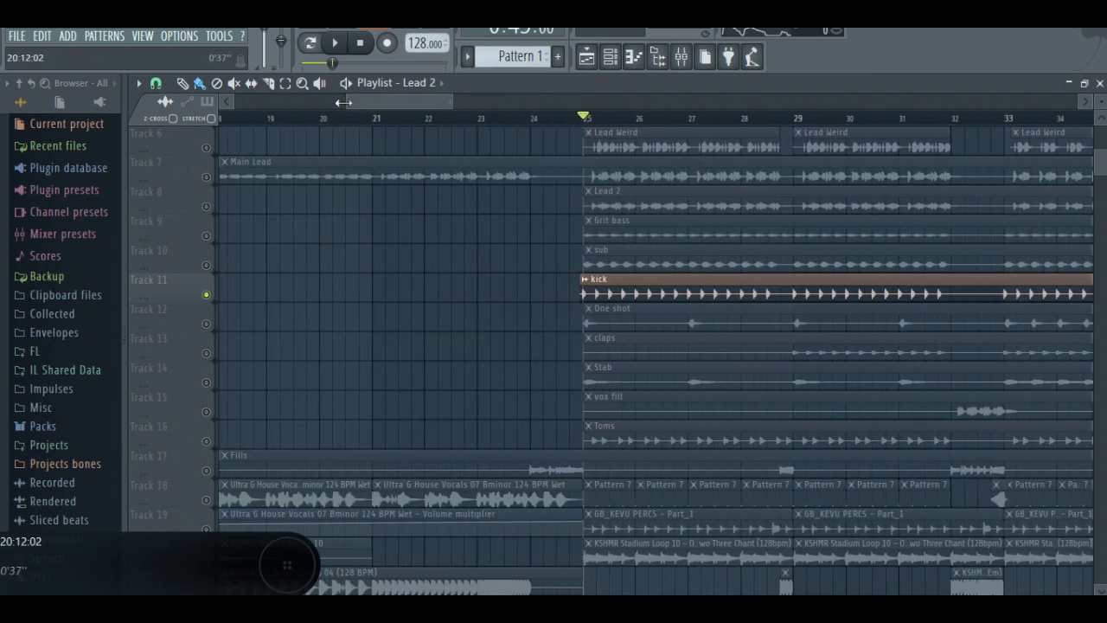
drag(343, 101, 433, 95)
key(space)
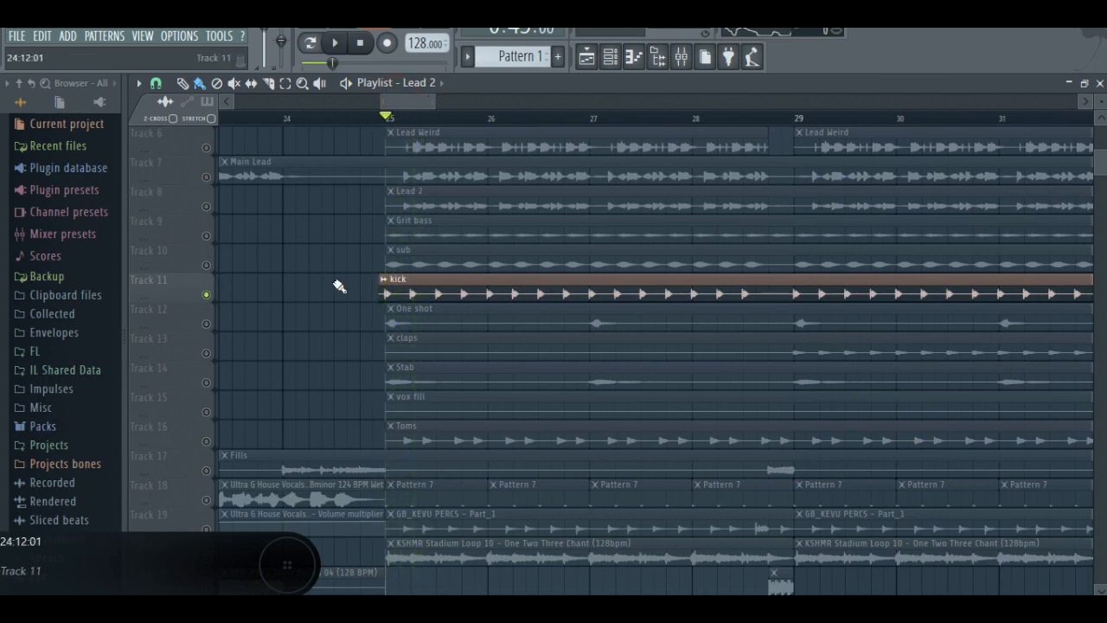
click(211, 265)
key(space)
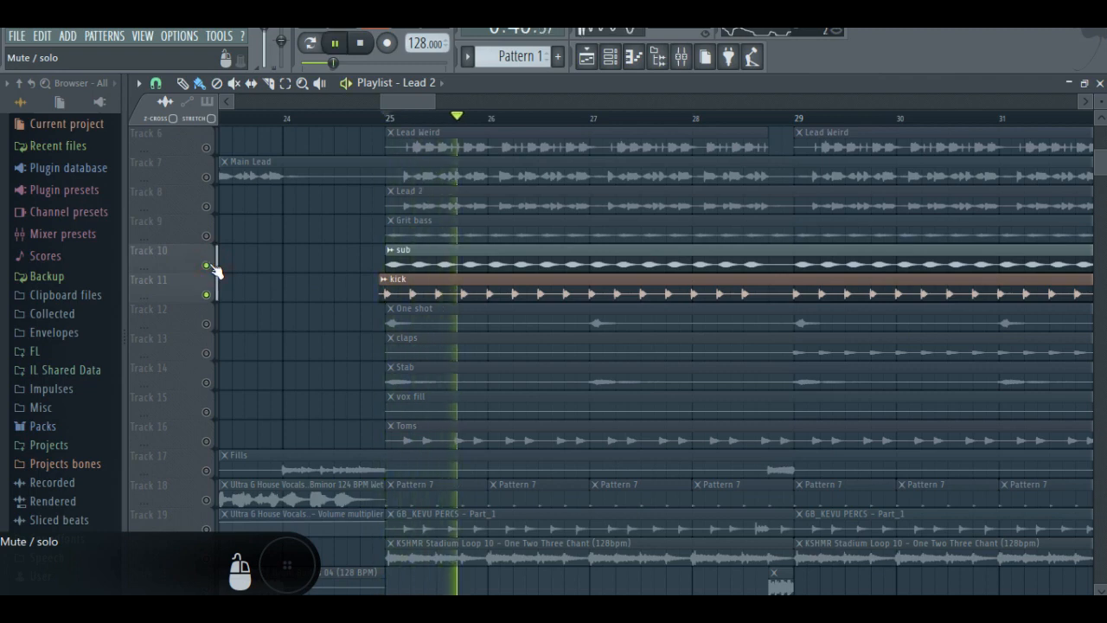
Step: Examine the Fruity parametric EQ 2 settings on the sub's mixer track during playback and close the plugin
click(660, 55)
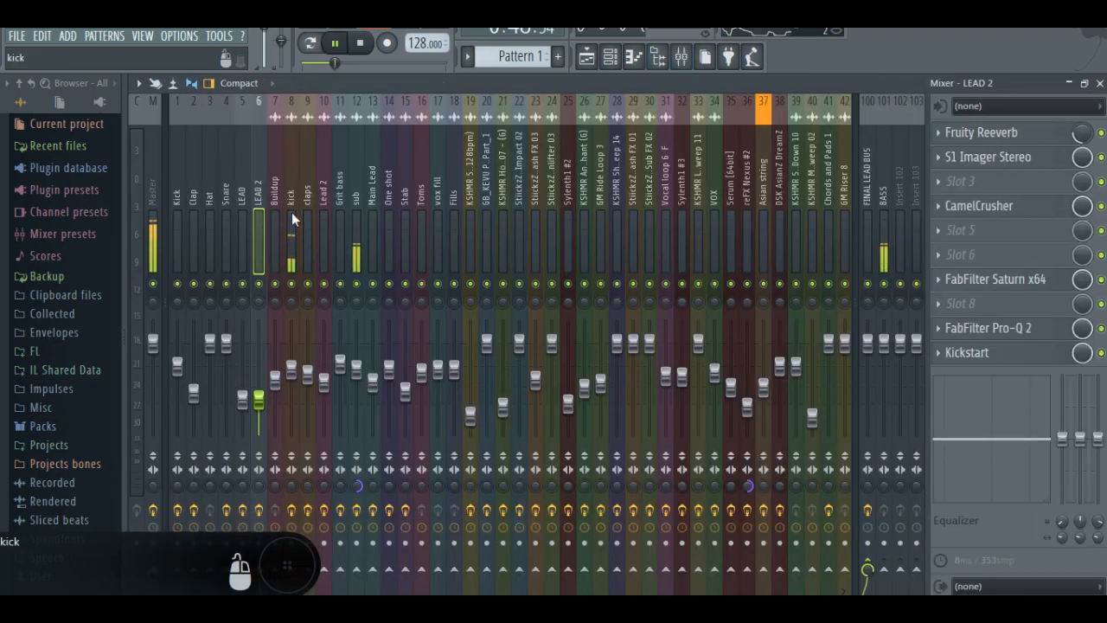
click(361, 212)
click(1047, 136)
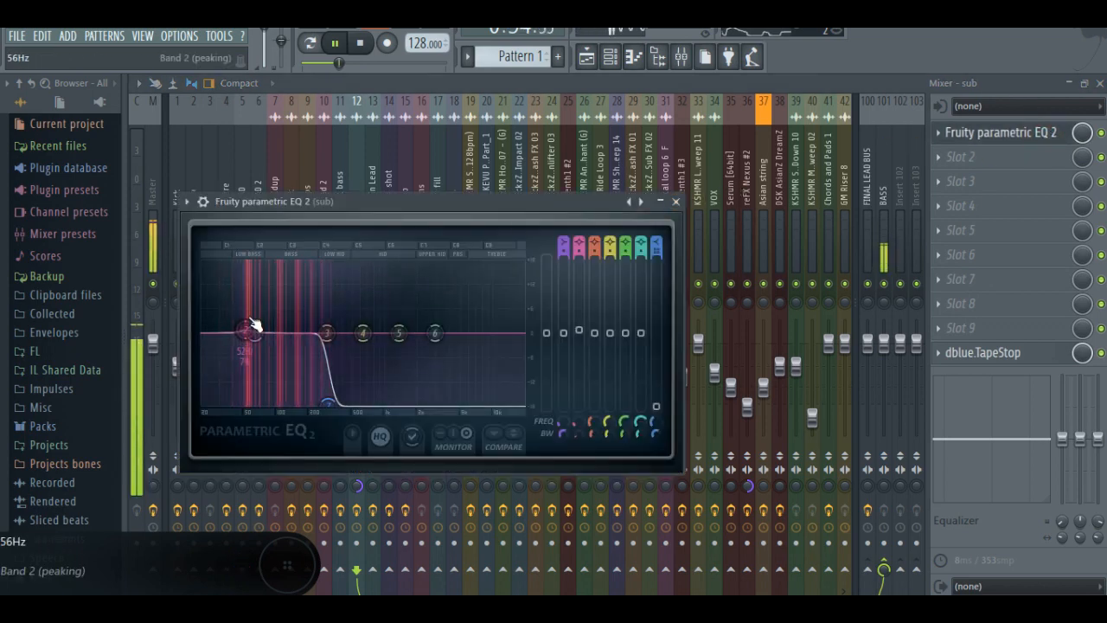
click(677, 200)
Step: Examine the kick mixer track's Fruity parametric EQ 2 settings, then return to the playlist and stop playback
click(291, 216)
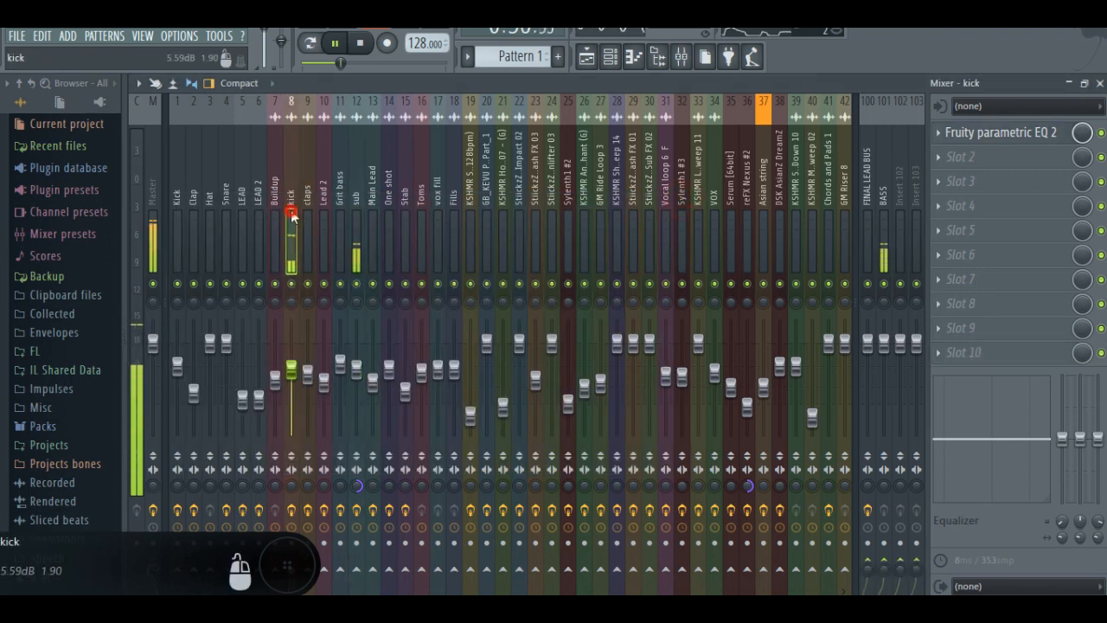
click(1001, 133)
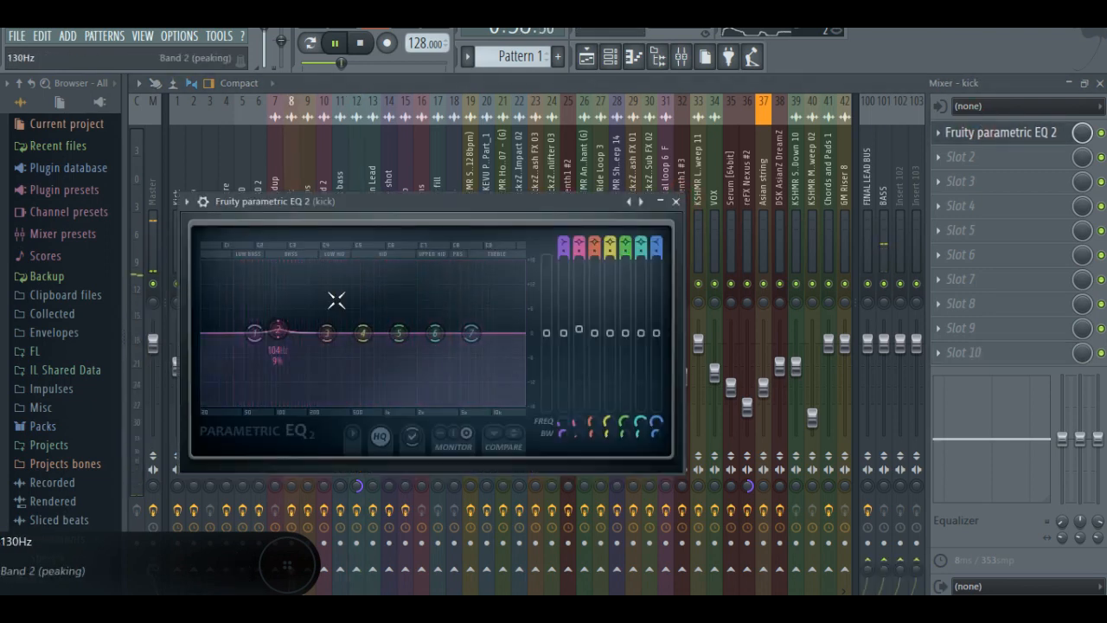
click(677, 201)
click(588, 58)
key(space)
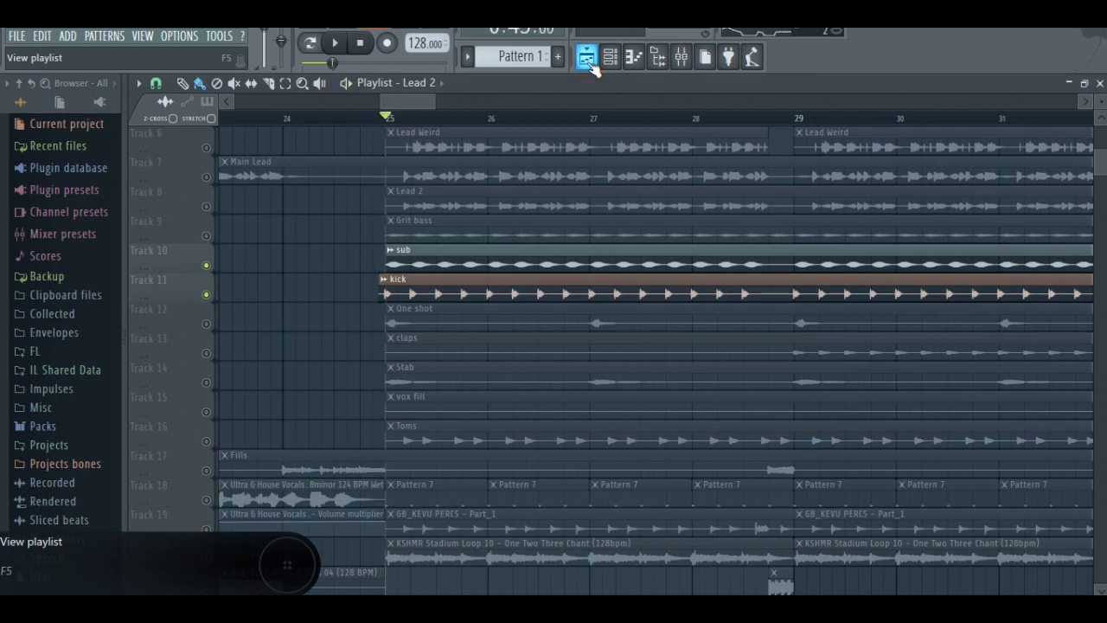
Step: Audition the Grit bass on Track 9 with the sub and kick, and examine its Fruity parametric EQ 2 settings in the mixer
click(213, 237)
key(space)
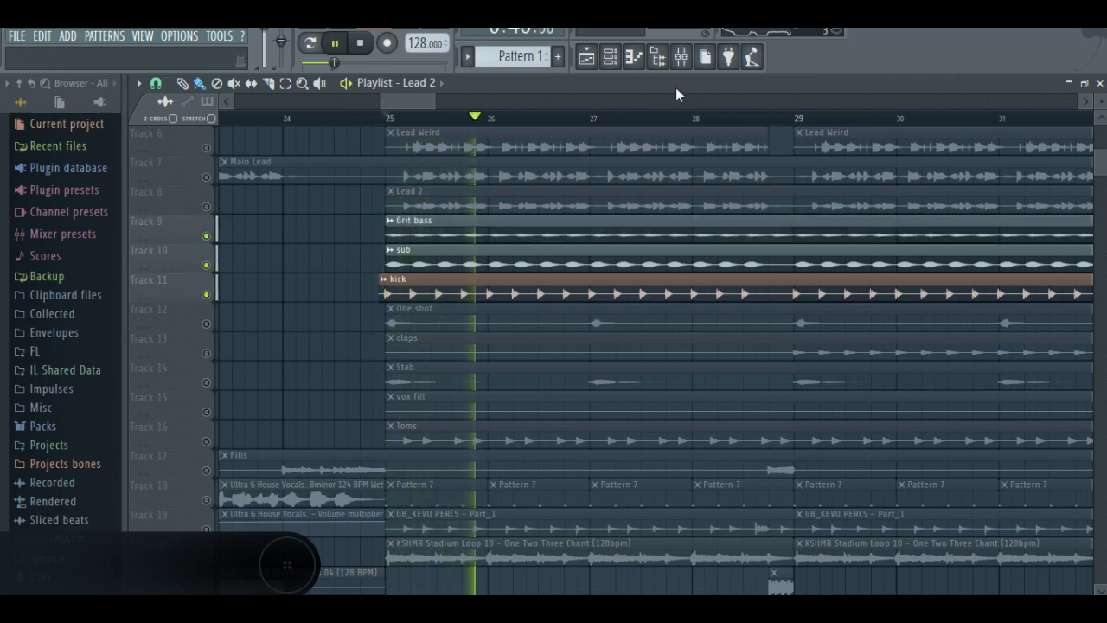
click(681, 57)
click(346, 224)
click(1102, 157)
click(1102, 156)
click(1101, 181)
click(972, 181)
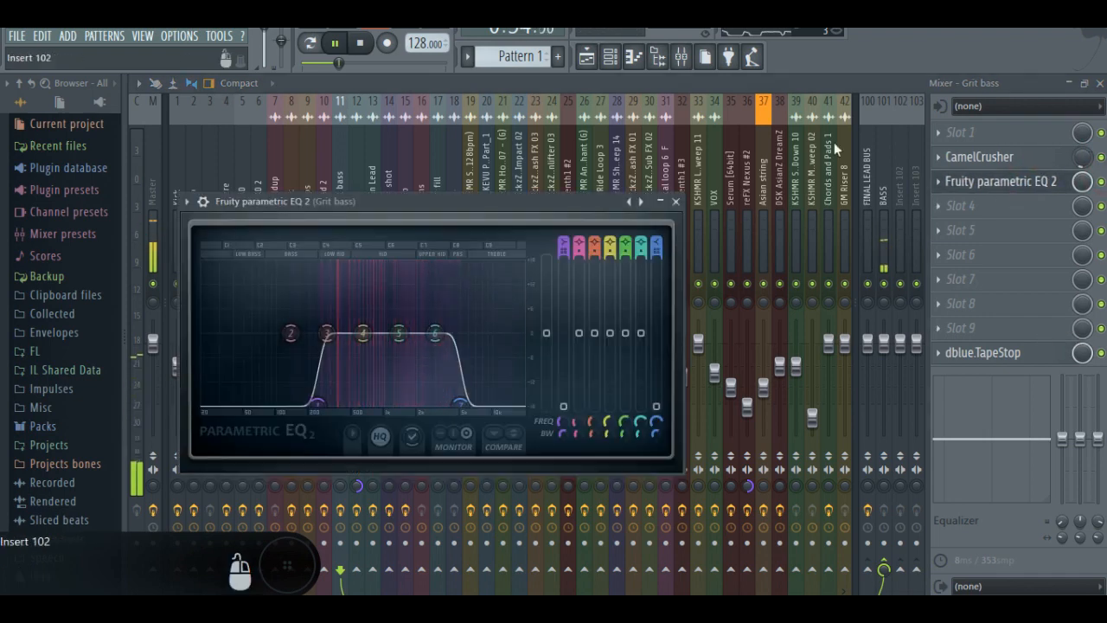
click(588, 59)
key(space)
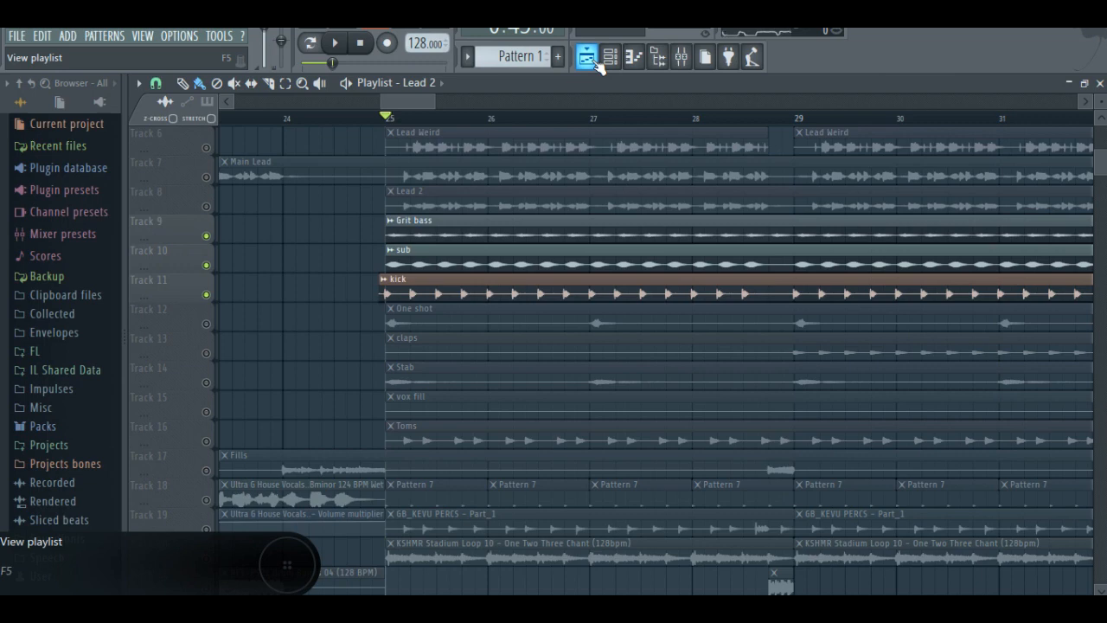
Step: Solo the kick on Track 11, unmute the Grit bass and sub with it, and play the three from bar 25
right_click(209, 295)
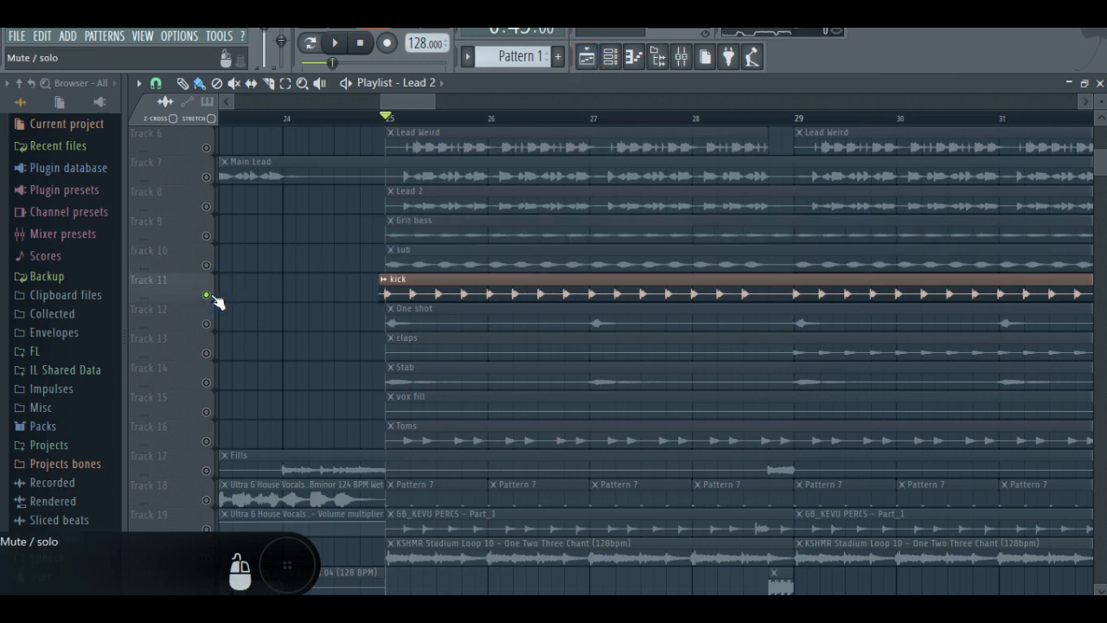
click(207, 235)
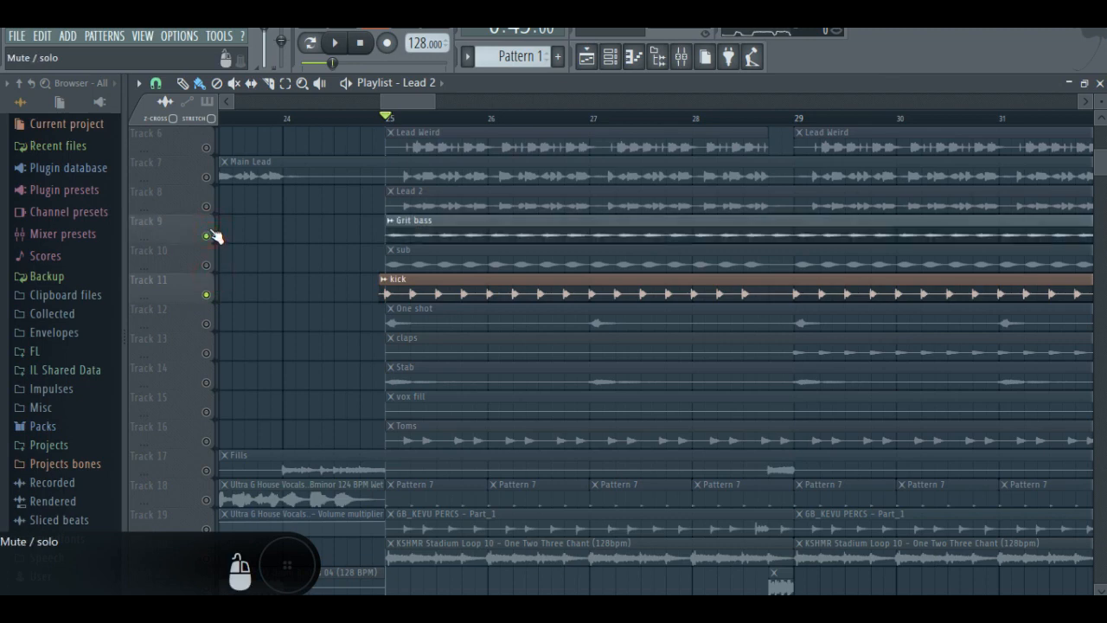
click(206, 264)
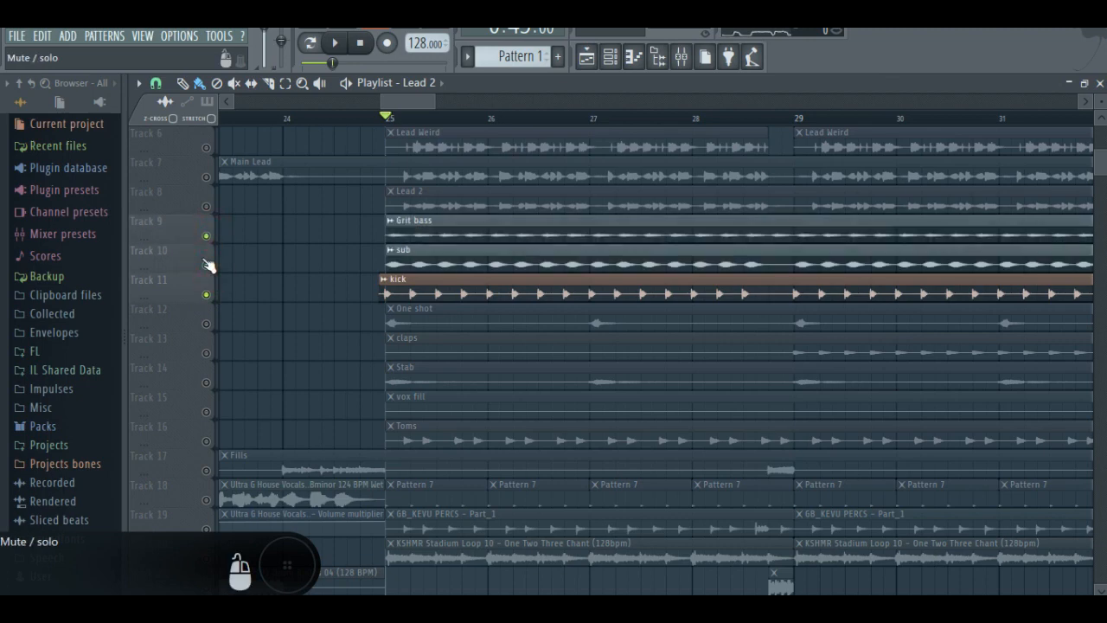
key(space)
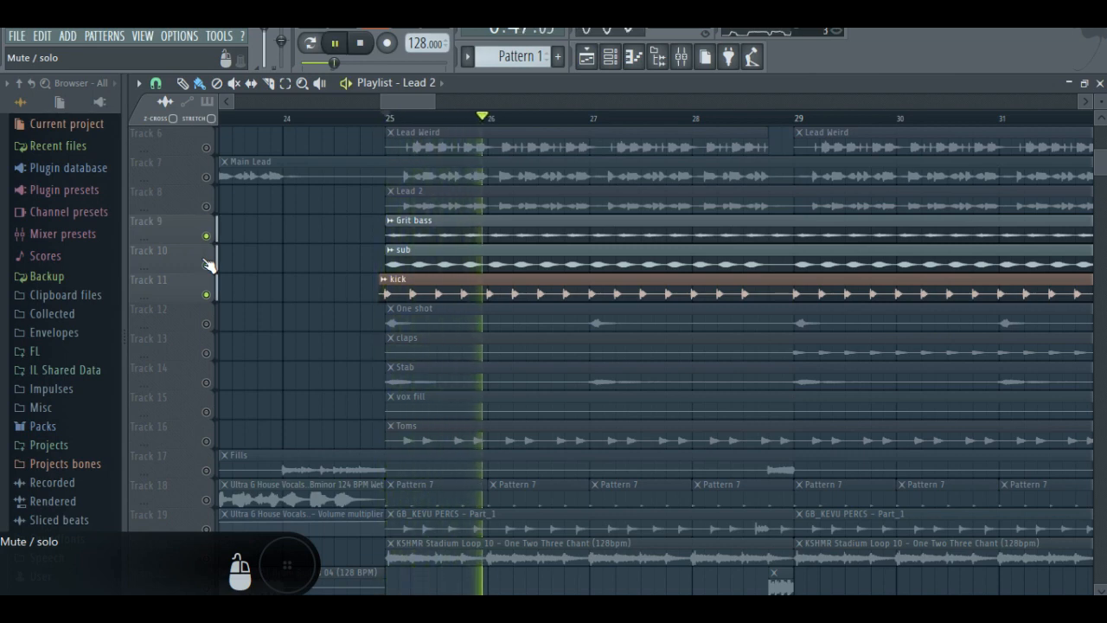
key(space)
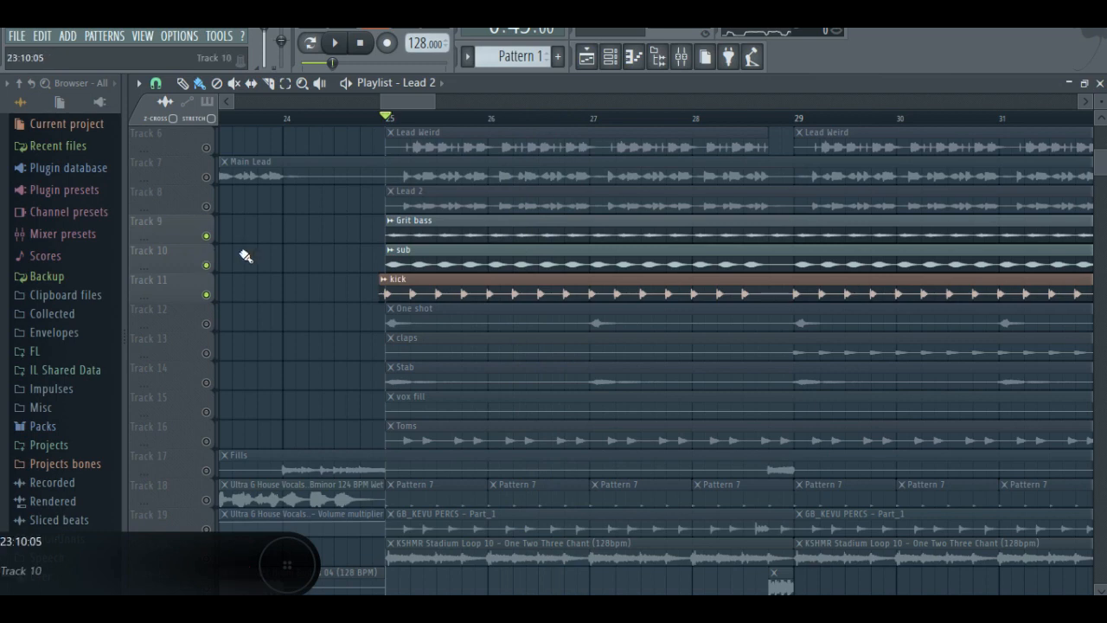
Step: Unsolo the kick so all tracks are active and look through the drop's layers down the playlist
click(207, 294)
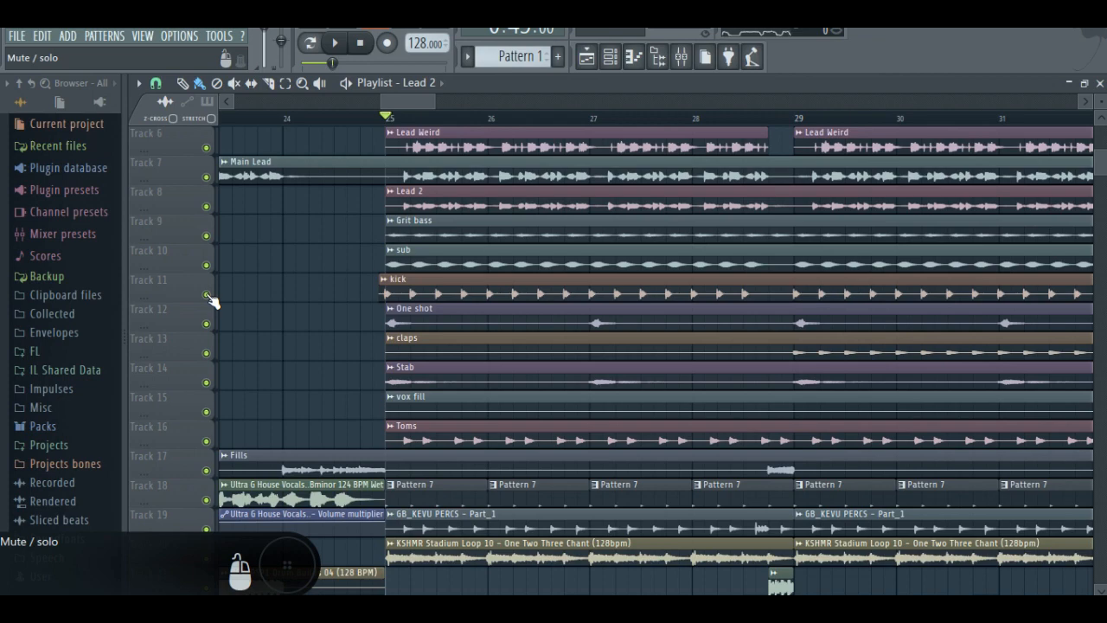
drag(435, 102, 528, 102)
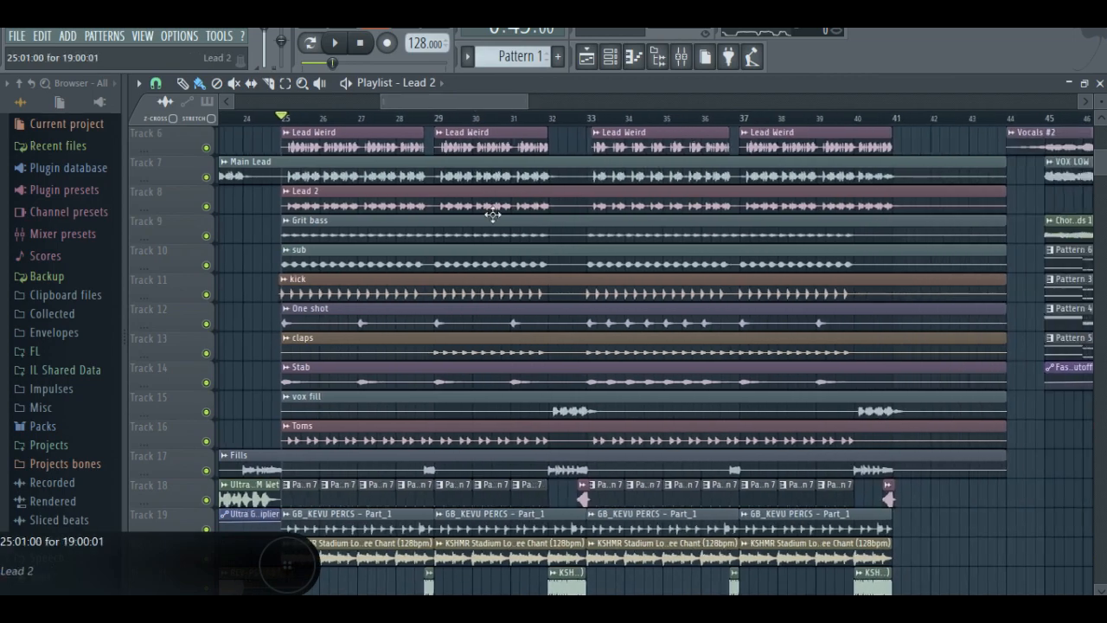
scroll(496, 268, down, 7)
scroll(724, 278, down, 3)
scroll(744, 285, up, 11)
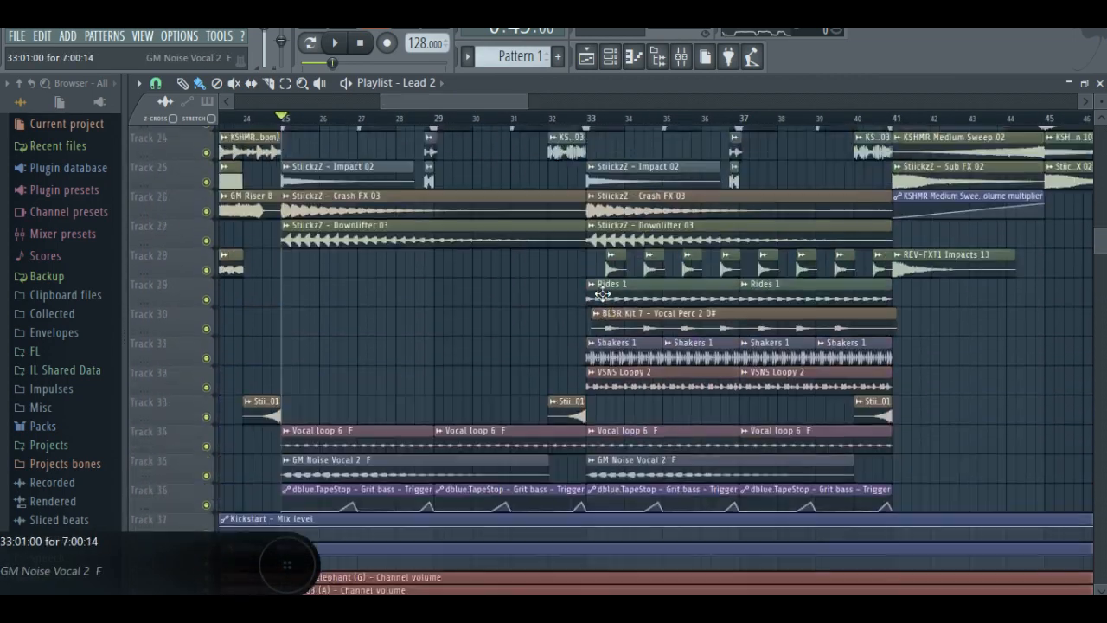
scroll(363, 272, down, 4)
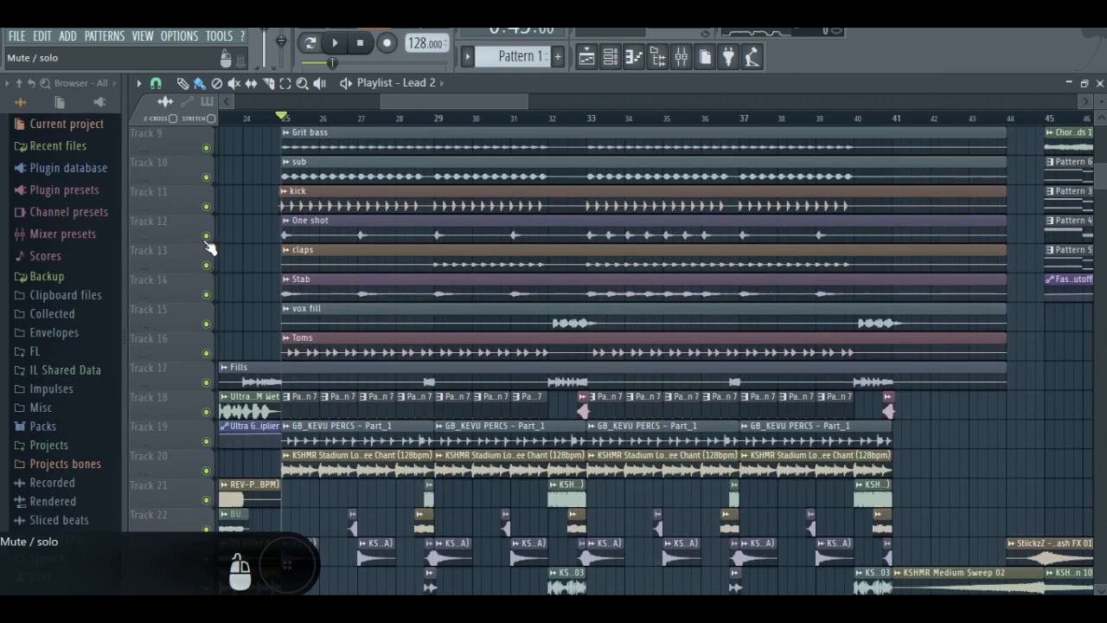
Step: Solo the One shot on Track 12 and play it from bar 25
right_click(206, 240)
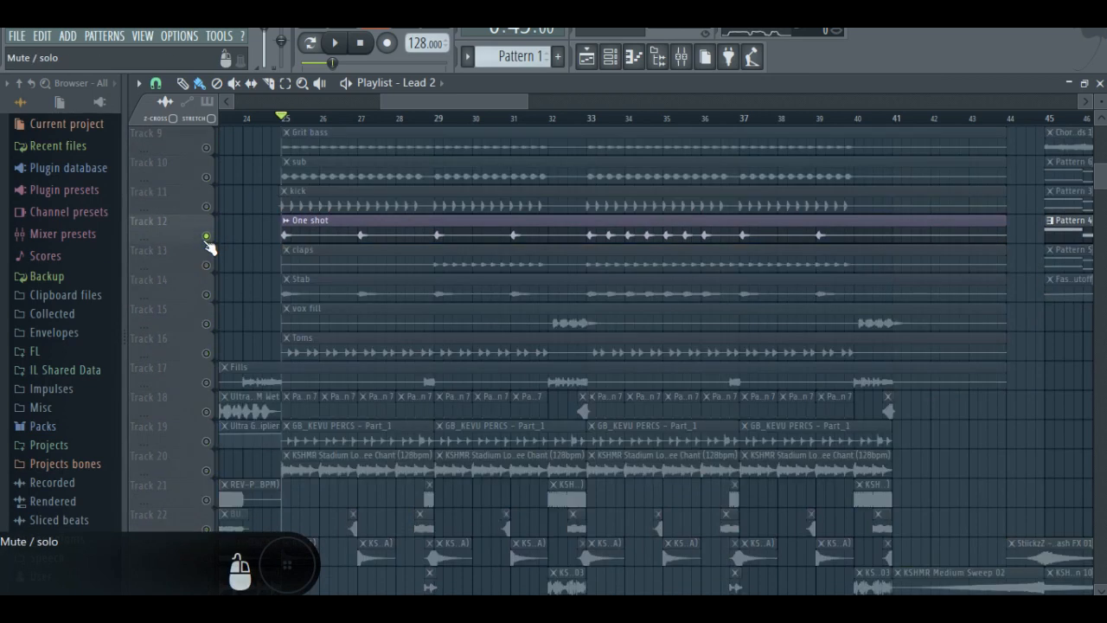
key(space)
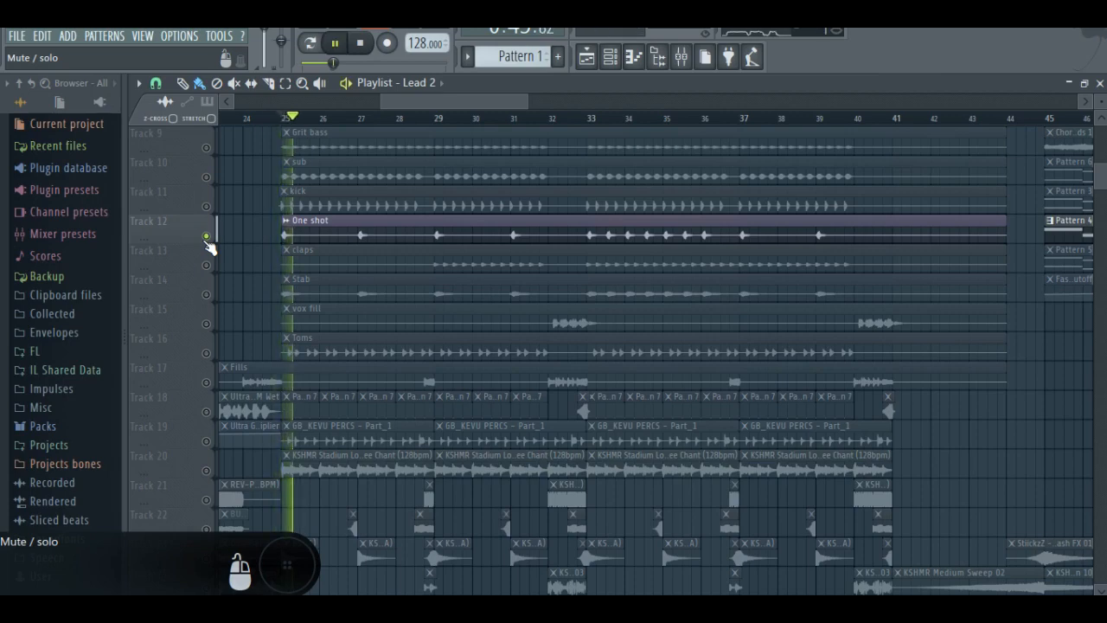
click(683, 58)
click(683, 57)
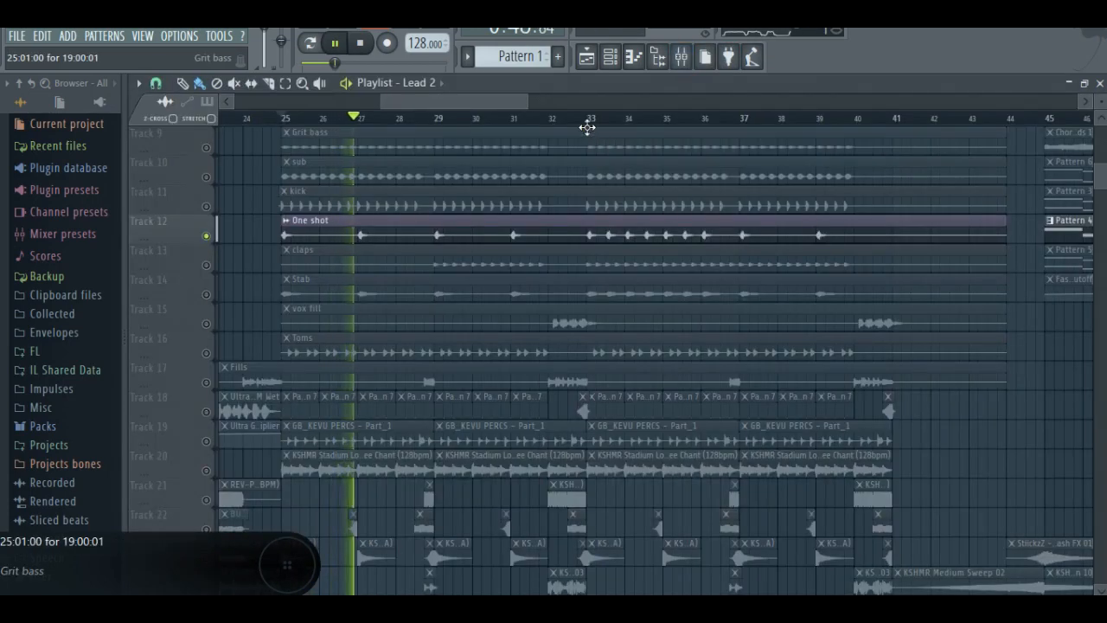
Step: Examine the FabFilter Pro-Q 2 and S1 Imager Stereo settings on the One shot mixer track, then return to the playlist
click(681, 57)
click(388, 203)
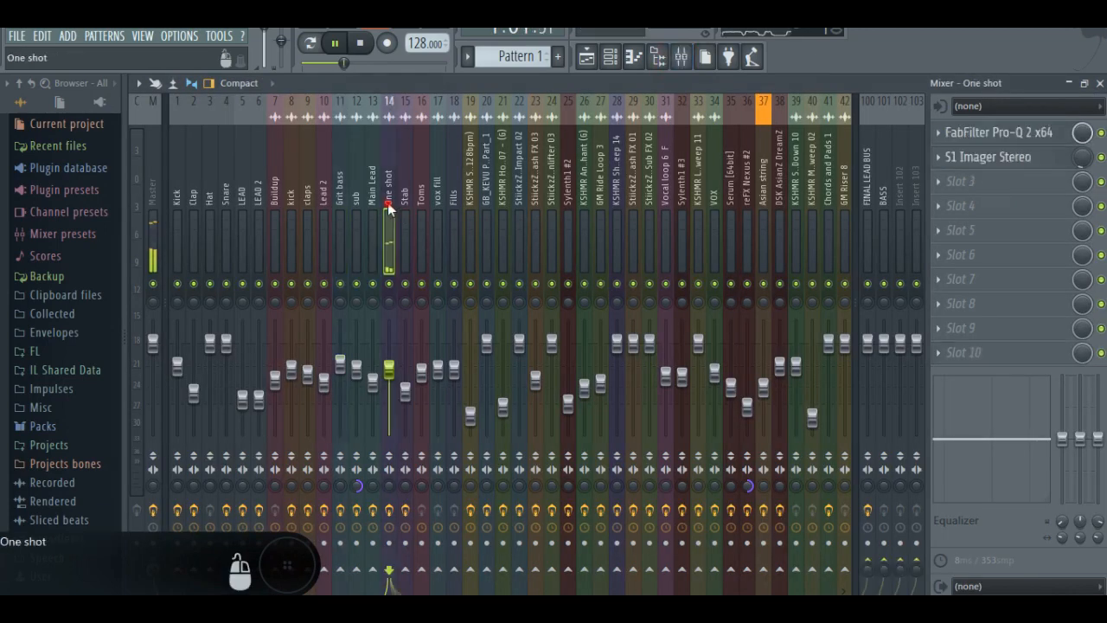
click(1031, 135)
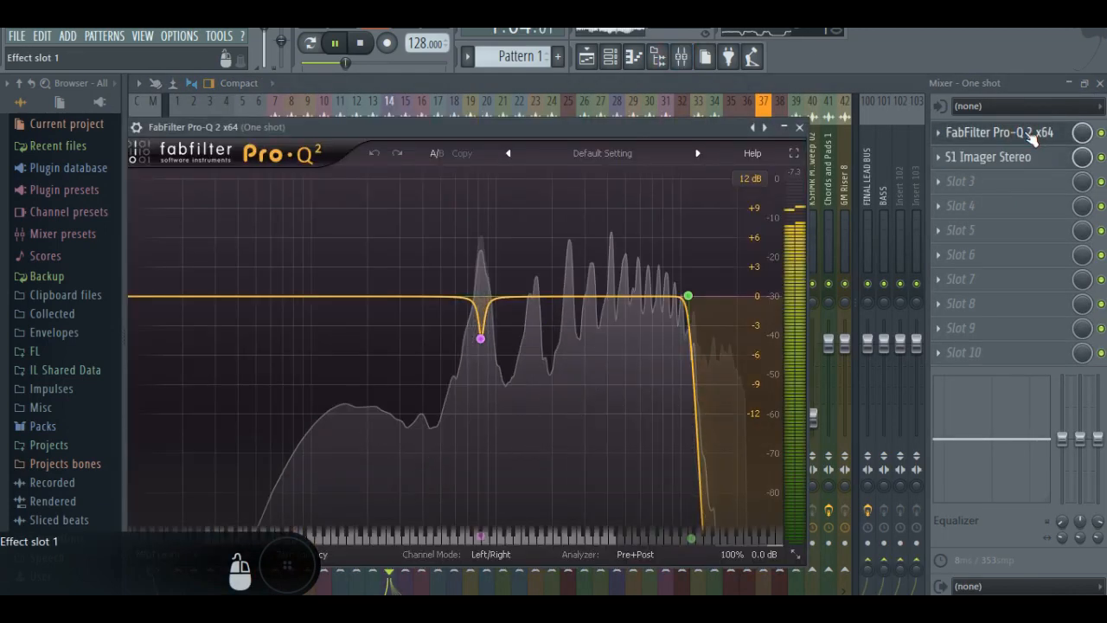
click(1032, 156)
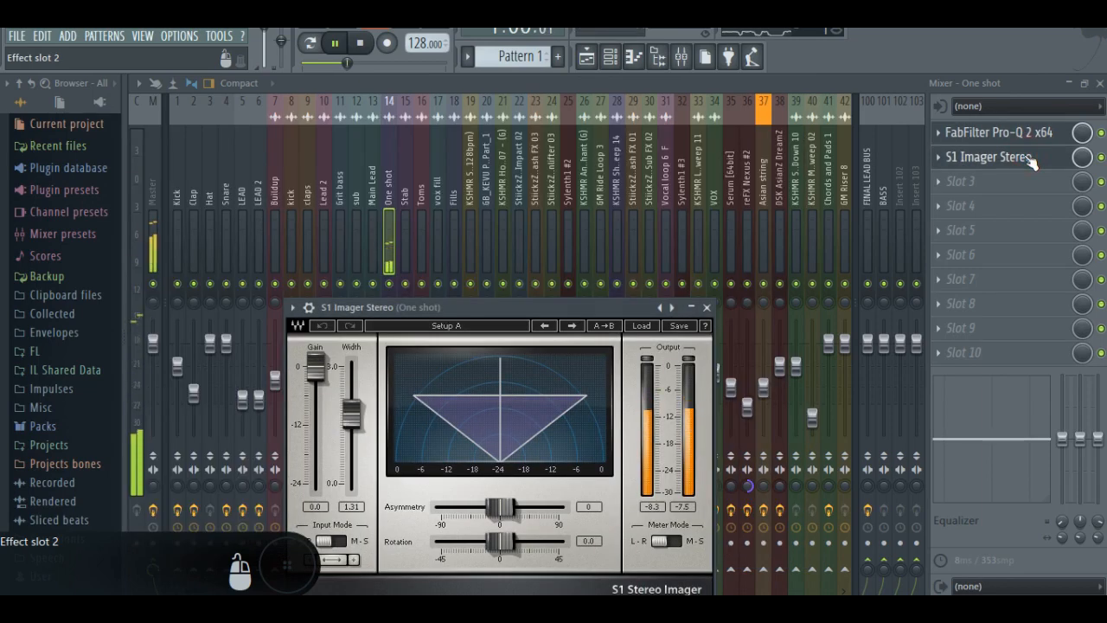
click(681, 59)
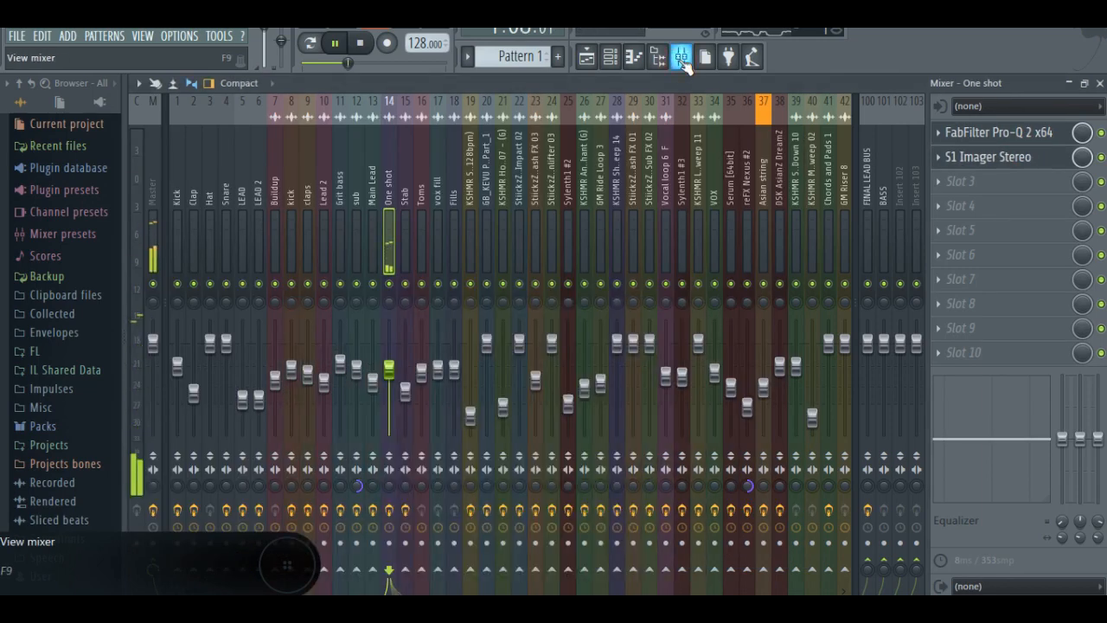
click(587, 56)
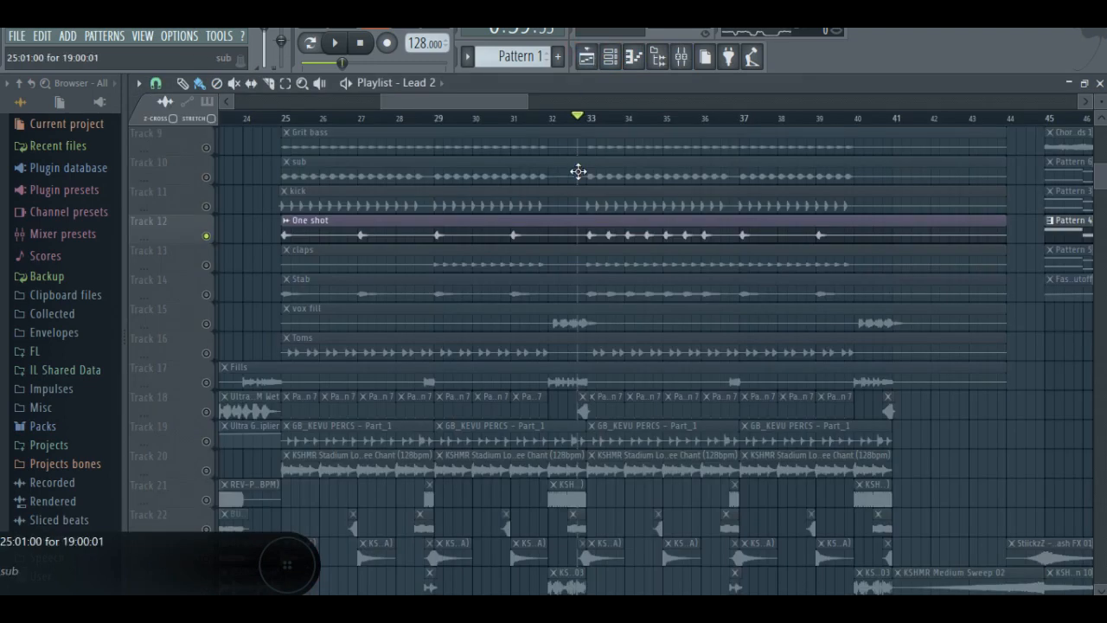
Step: Solo the Stab on Track 14 and play it from bar 25
click(579, 112)
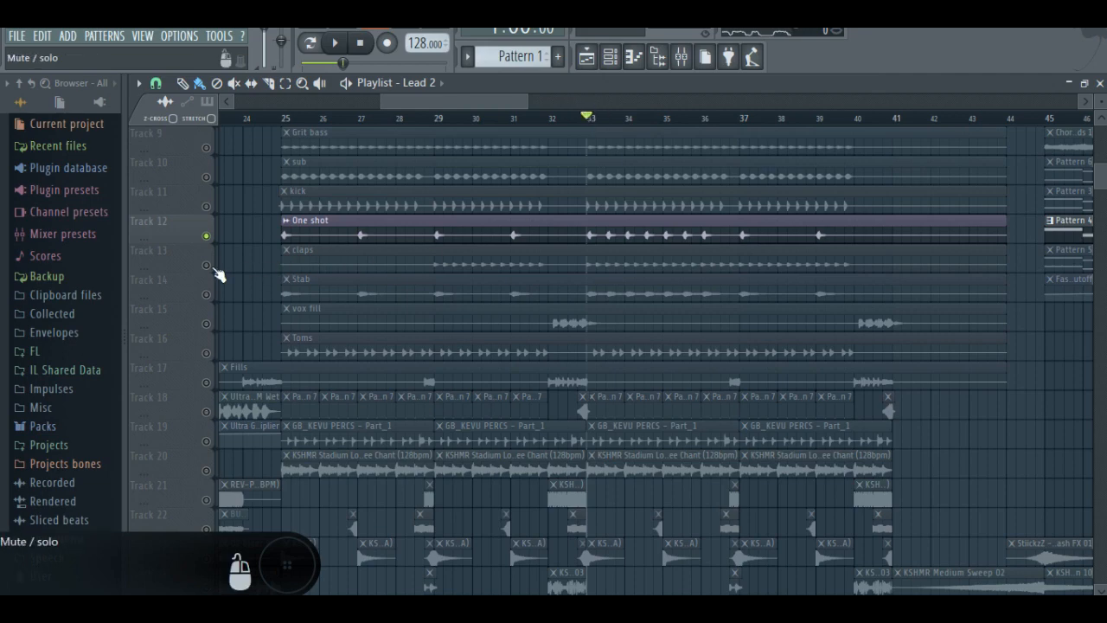
click(207, 296)
click(282, 115)
key(space)
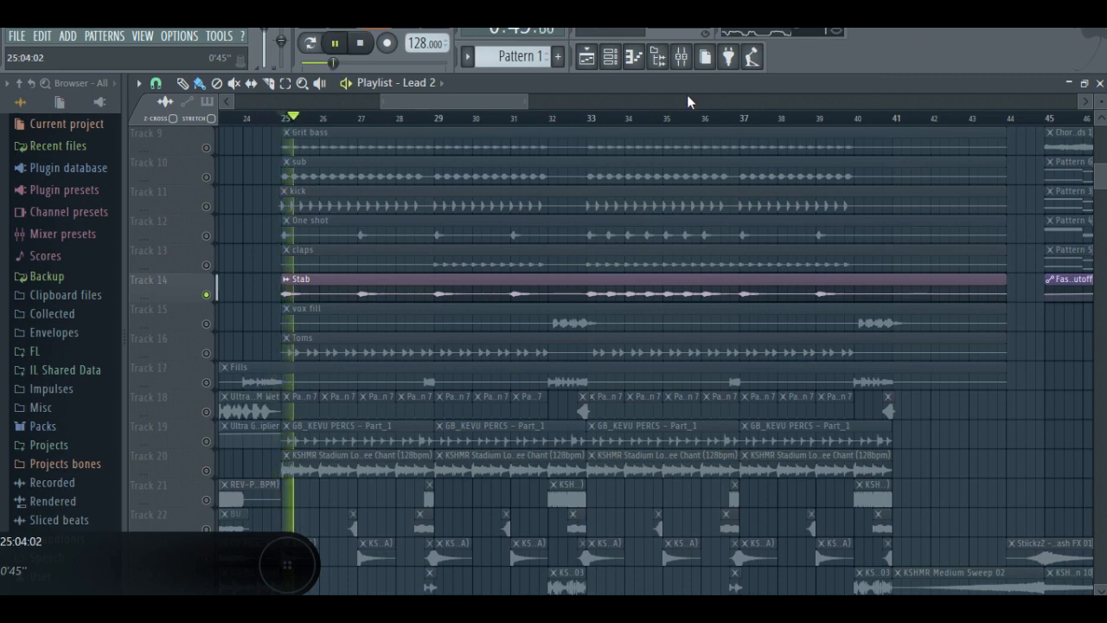
Step: Compare the Stab mixer track during playback with its effect slots disabled and enabled
click(682, 56)
click(406, 221)
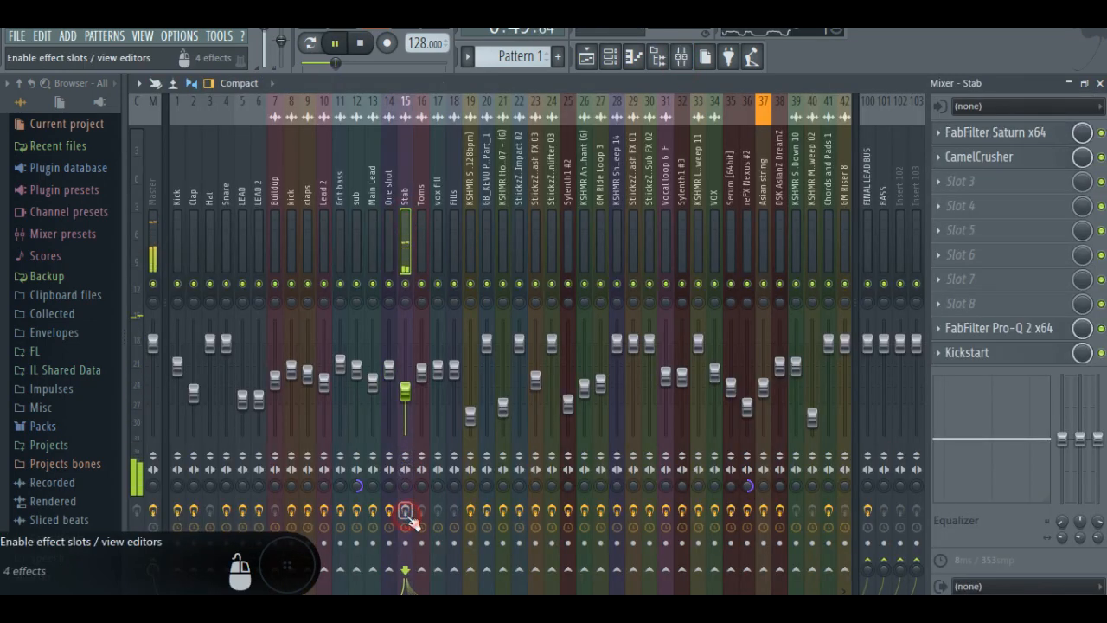
key(space)
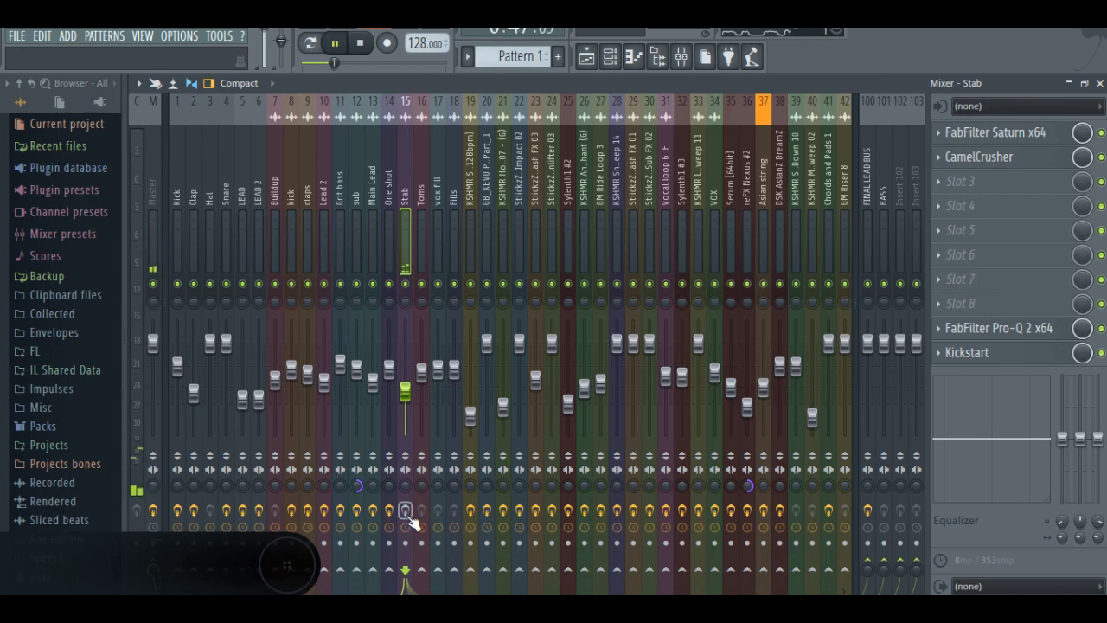
click(405, 512)
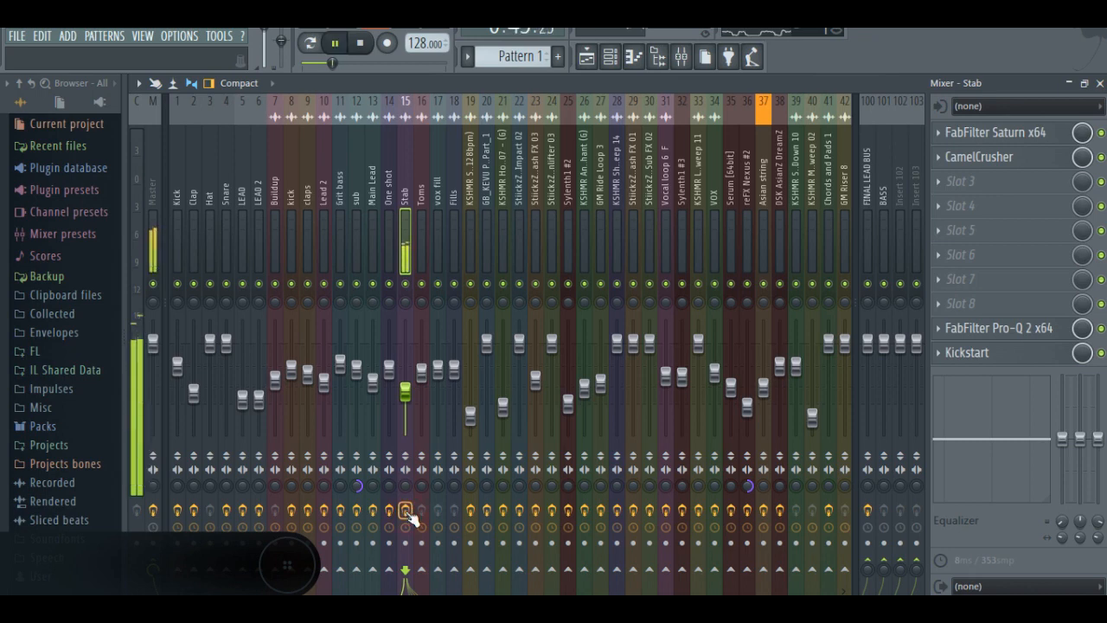
Step: Examine the FabFilter Saturn and Pro-Q 2 settings on the Stab mixer track, then stop playback and return to the playlist
click(977, 132)
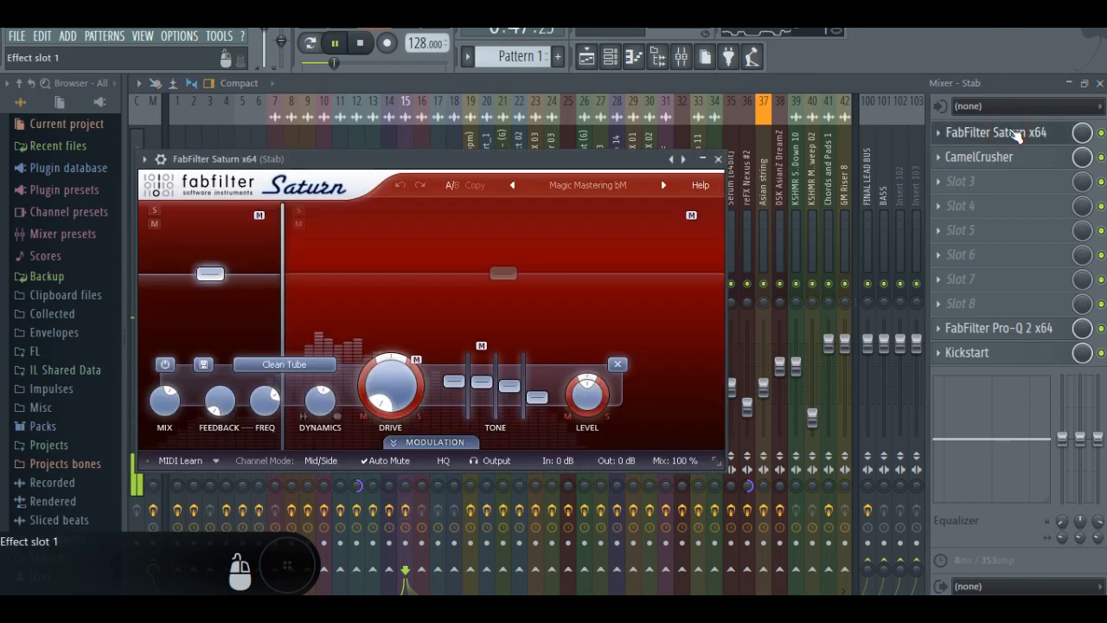
click(718, 159)
click(1045, 327)
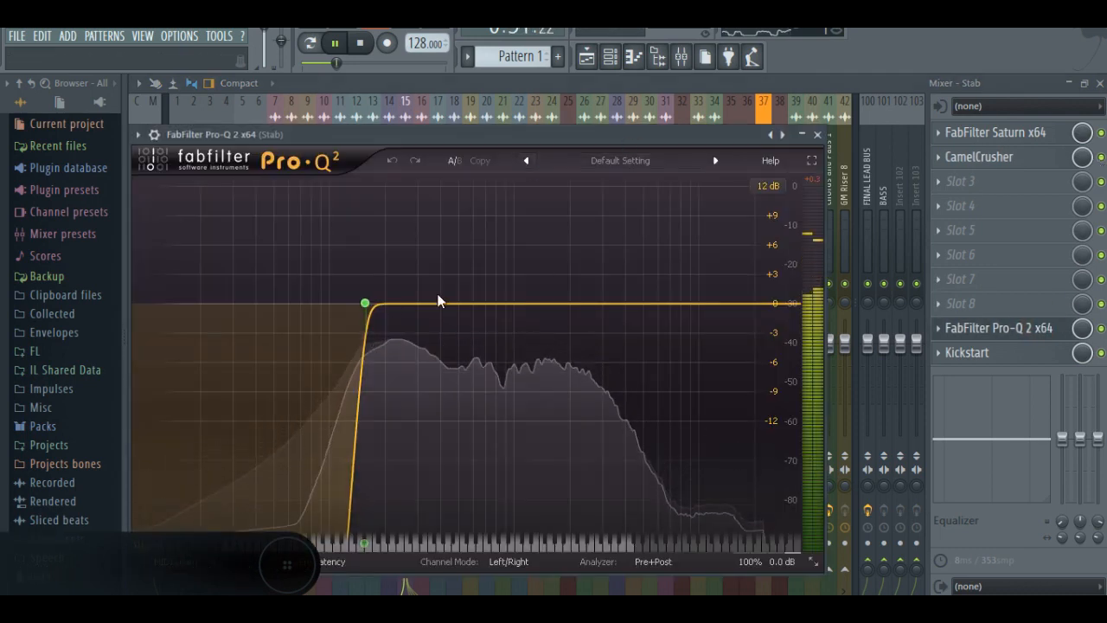
click(817, 135)
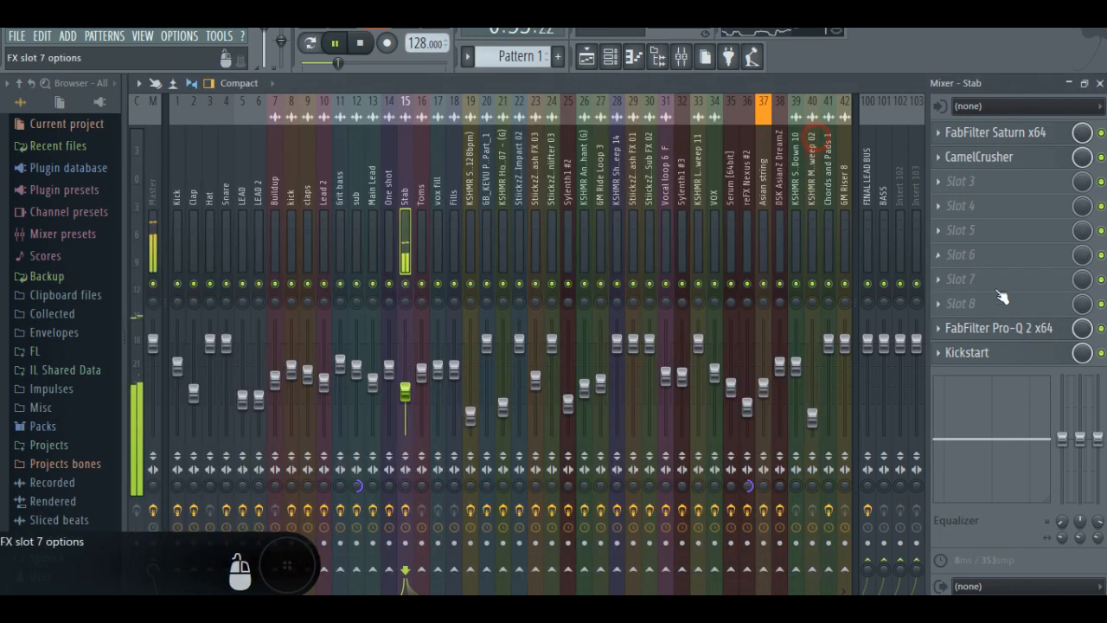
key(space)
click(682, 57)
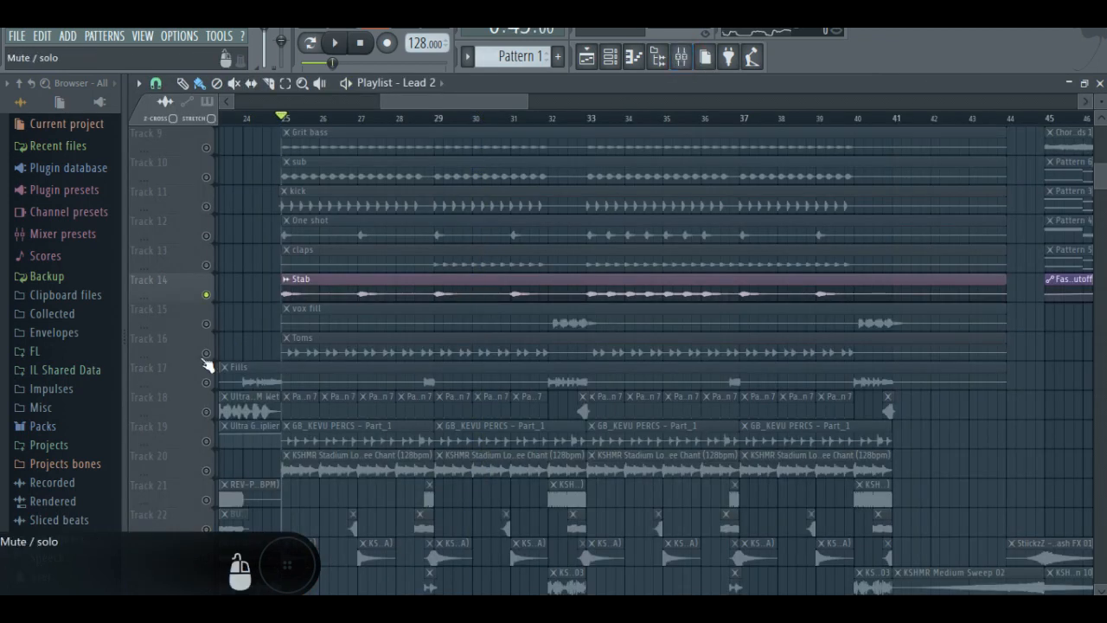
Step: Solo the Toms on Track 16 and play them from bar 25
scroll(257, 342, down, 2)
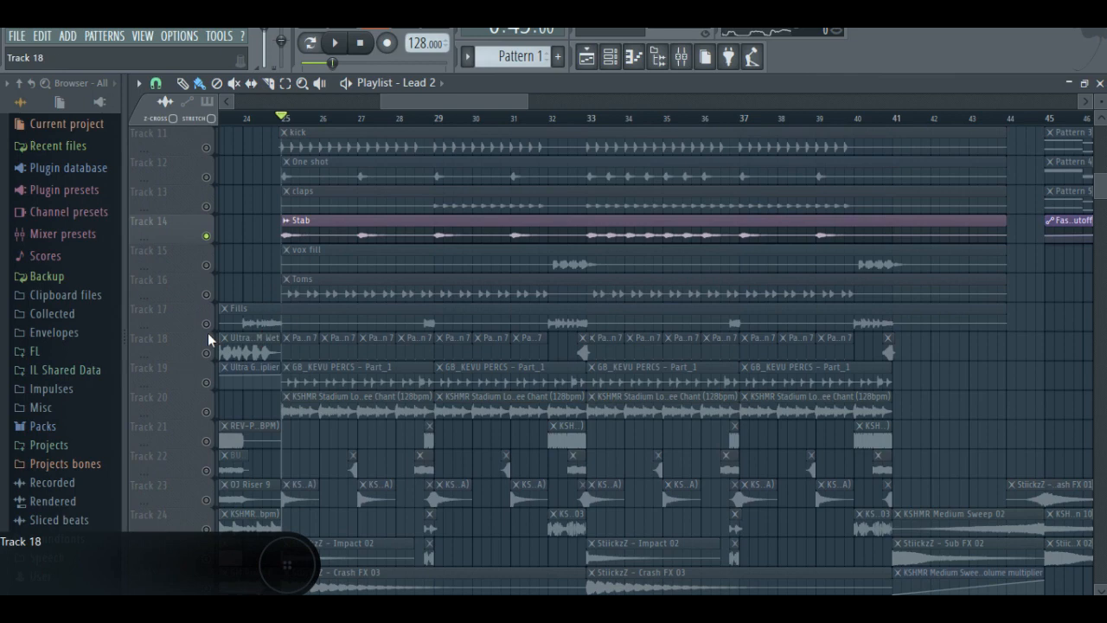
right_click(206, 294)
key(space)
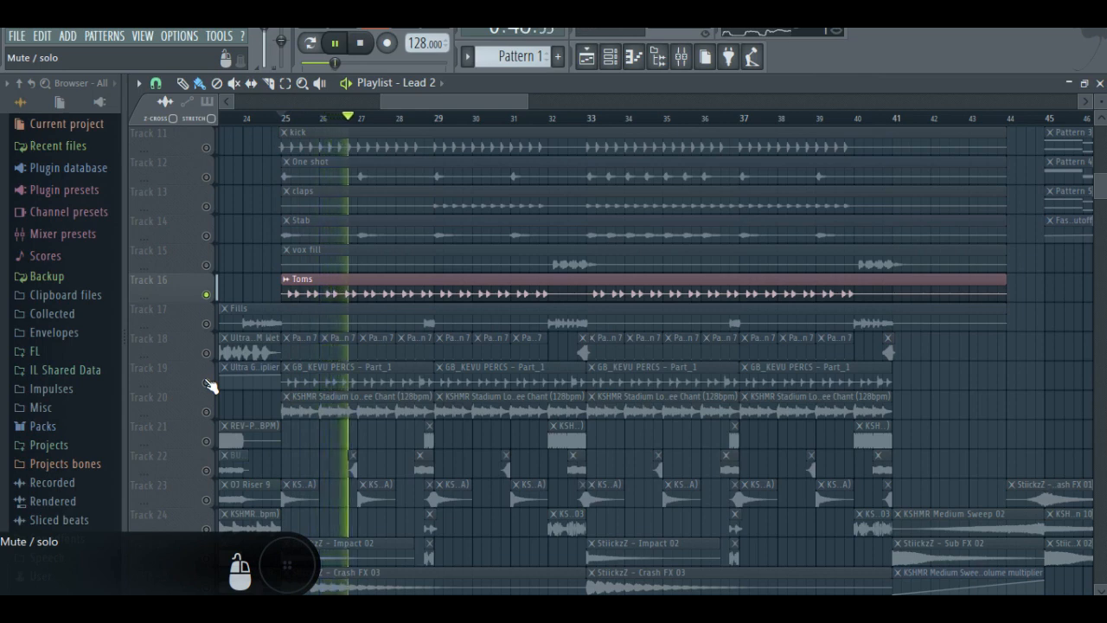
Step: Unmute the GB_KEVU PERCS loop on Track 19, mute the Toms to hear it alone, and stop playback
click(206, 382)
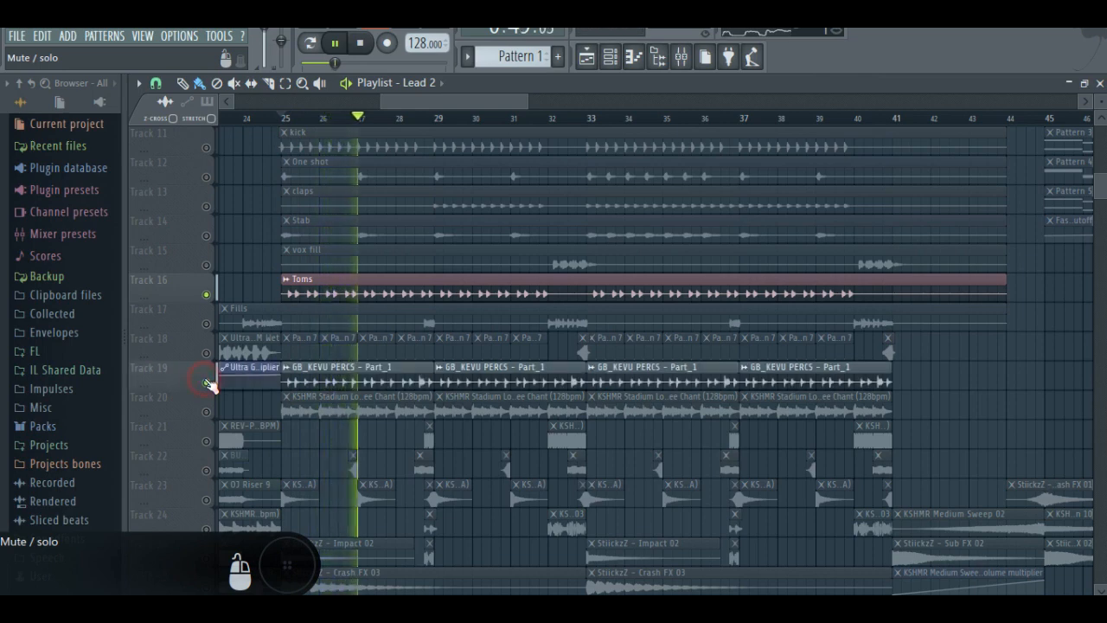
click(208, 296)
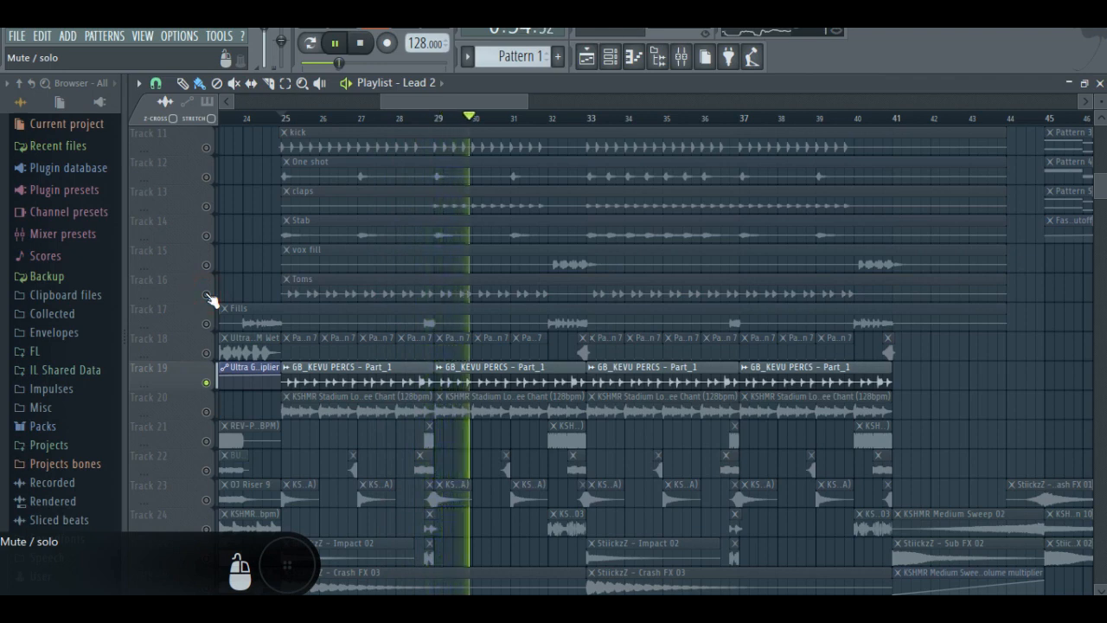
key(space)
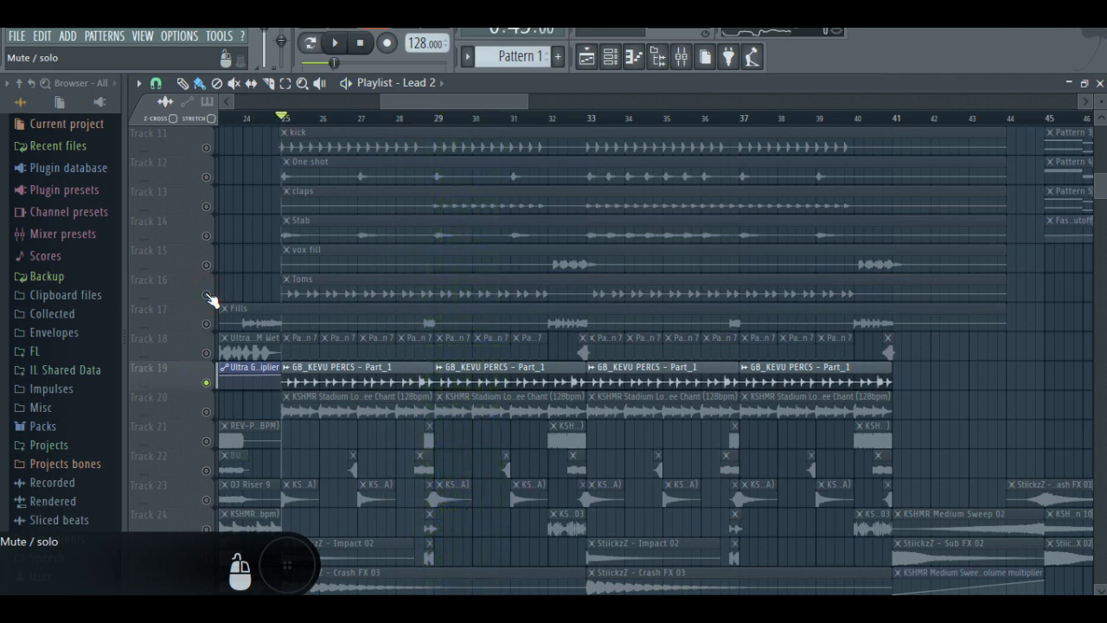
Step: Solo the KSHMR Stadium Loop 10 chant on Track 20, play it from bar 25, and stop playback
right_click(207, 412)
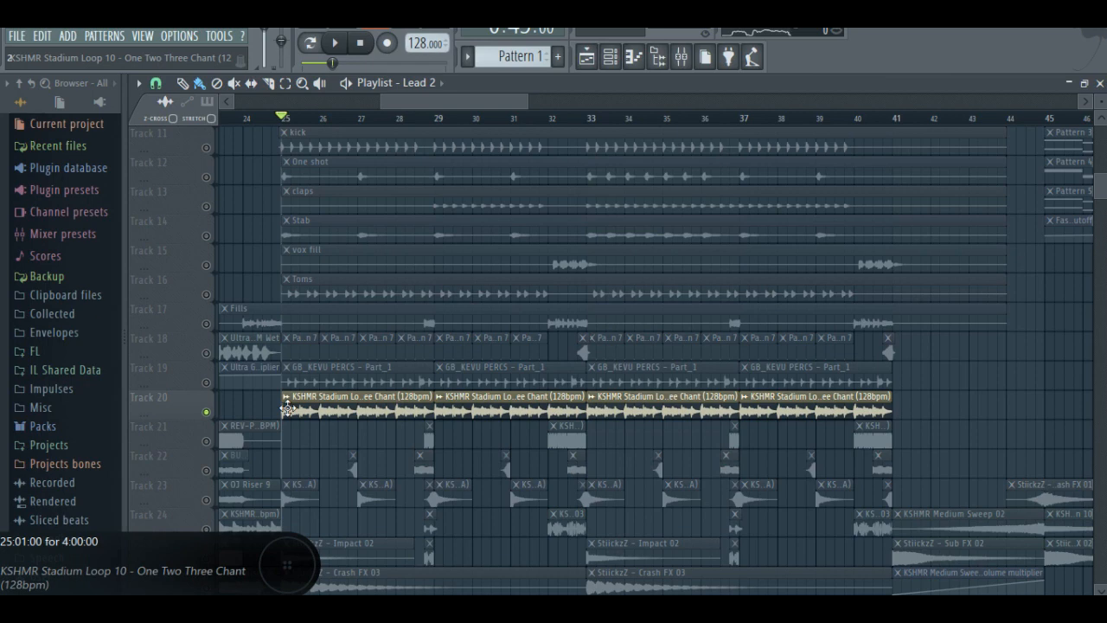
key(space)
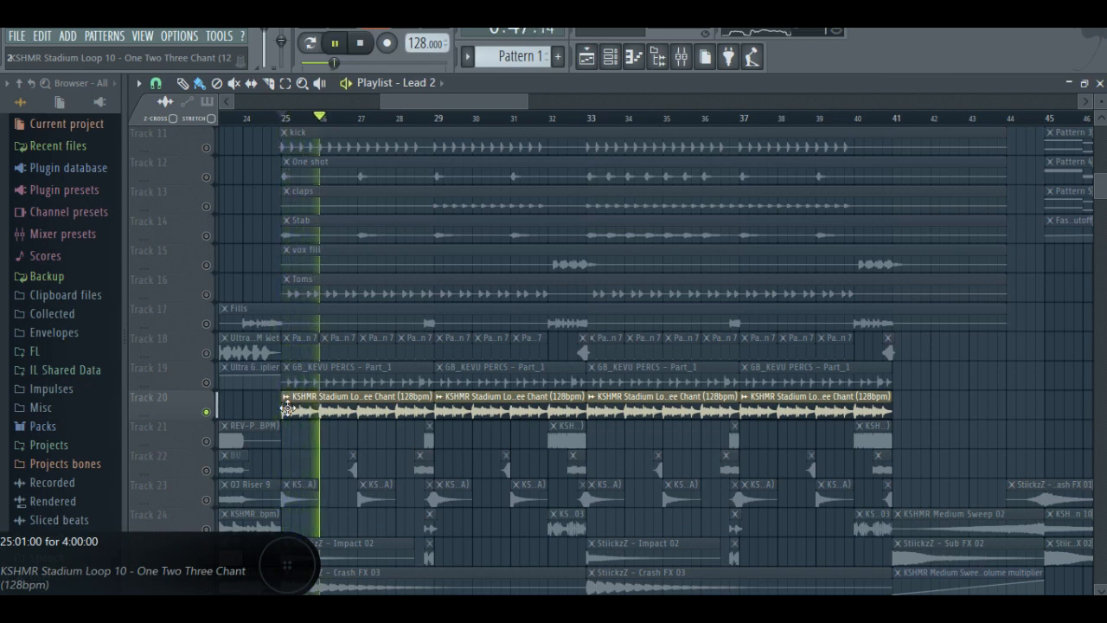
scroll(294, 410, down, 4)
scroll(294, 410, down, 1)
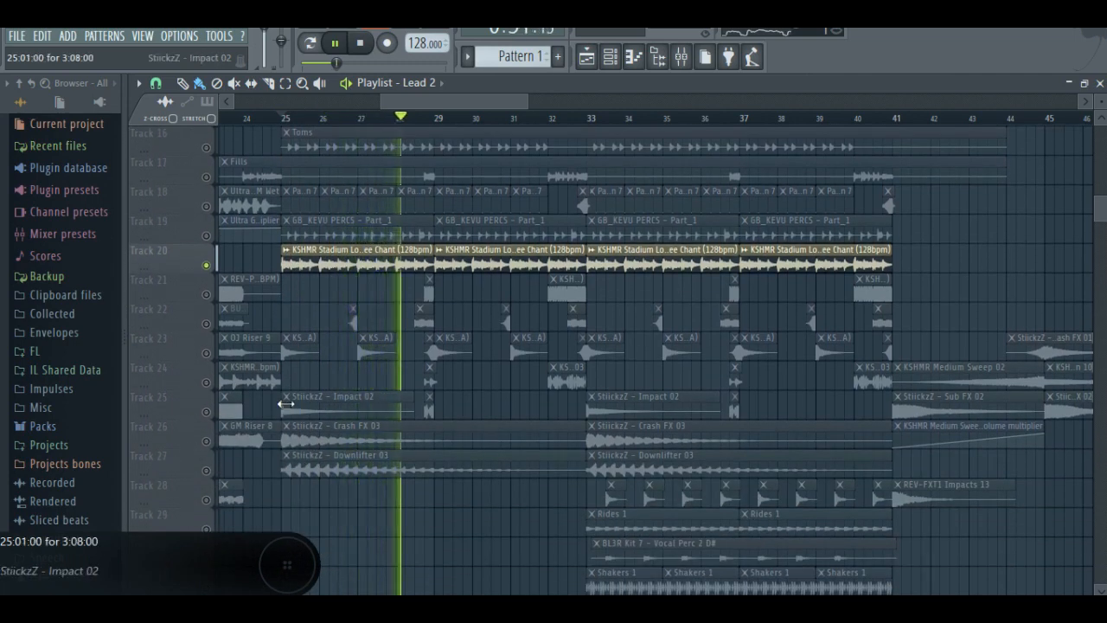
key(space)
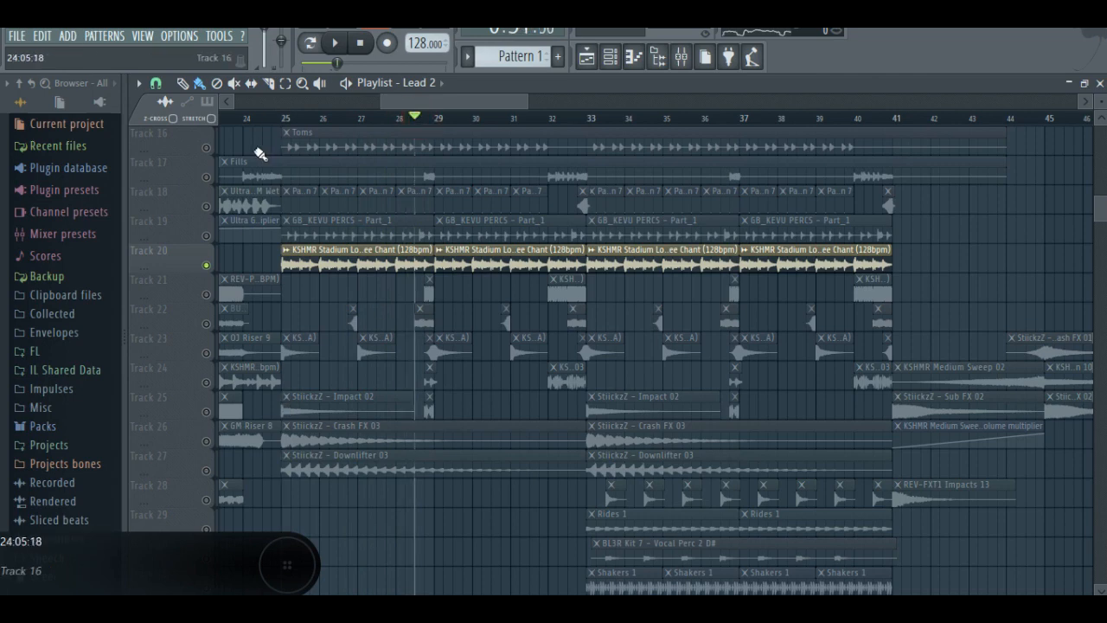
Step: Play Tracks 22 and 23 with Track 20 muted, and view the KSHMR Vocal Tone 03 (A) channel settings
scroll(348, 205, up, 6)
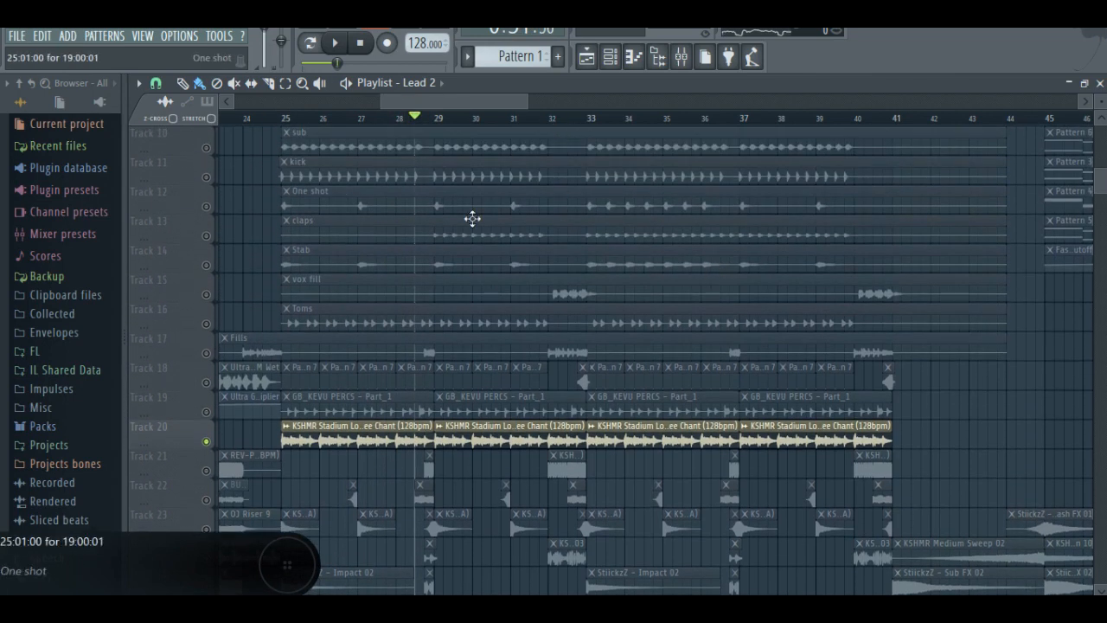
scroll(404, 237, down, 6)
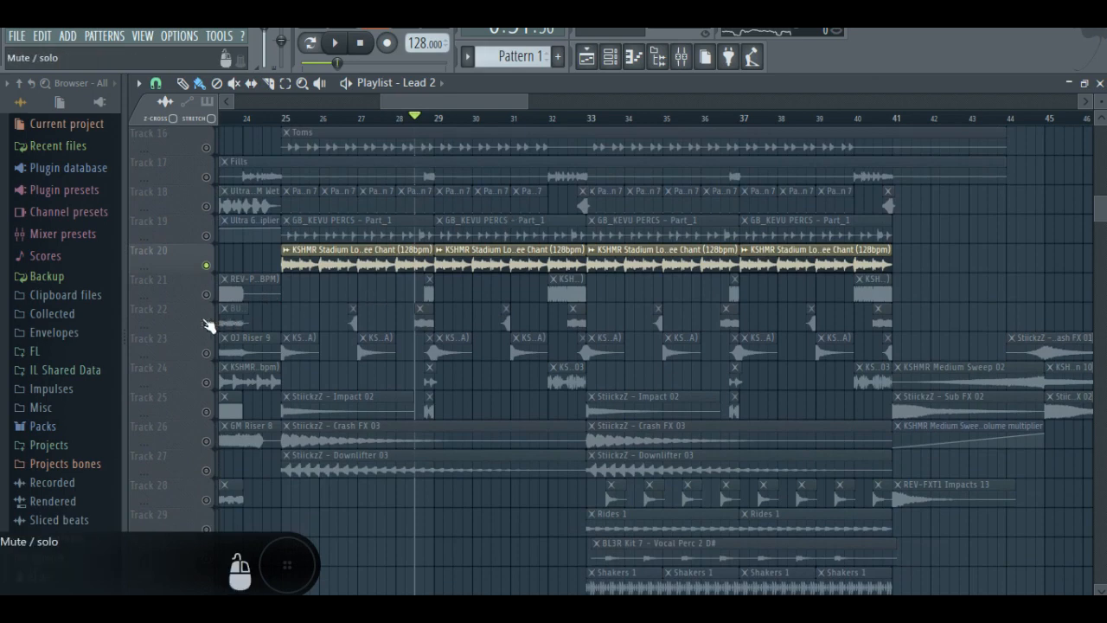
click(206, 324)
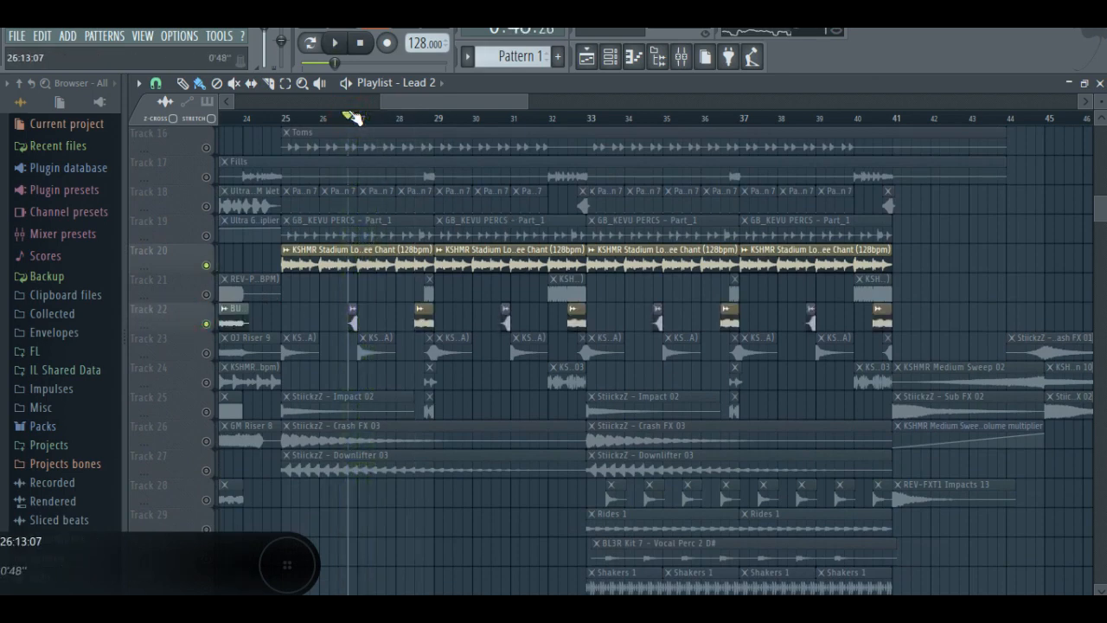
click(205, 265)
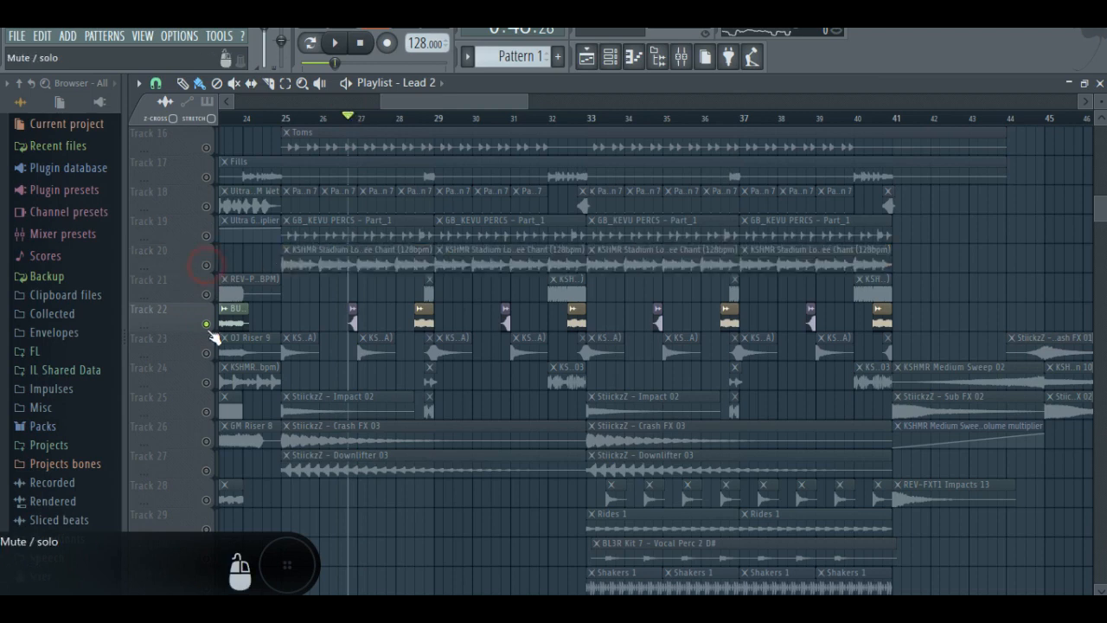
click(206, 353)
key(space)
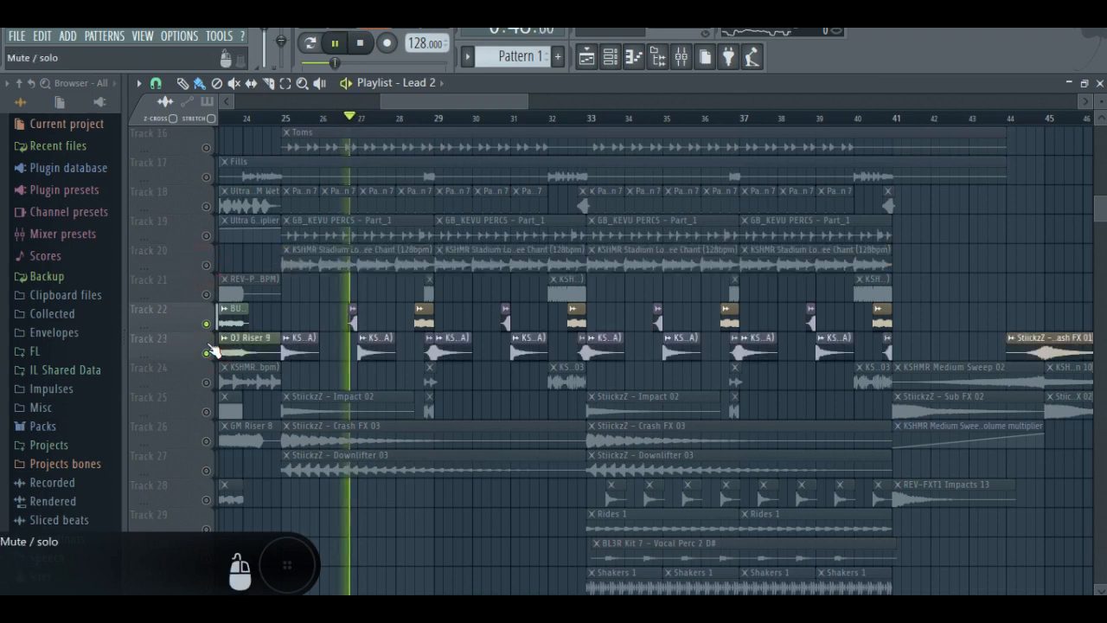
double_click(303, 336)
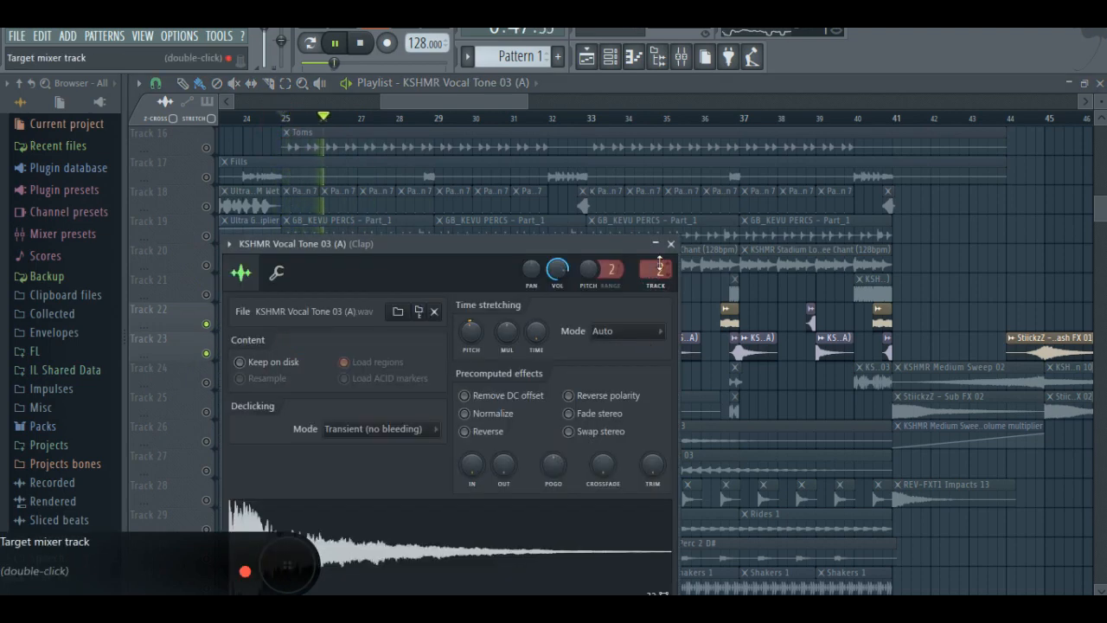
click(671, 244)
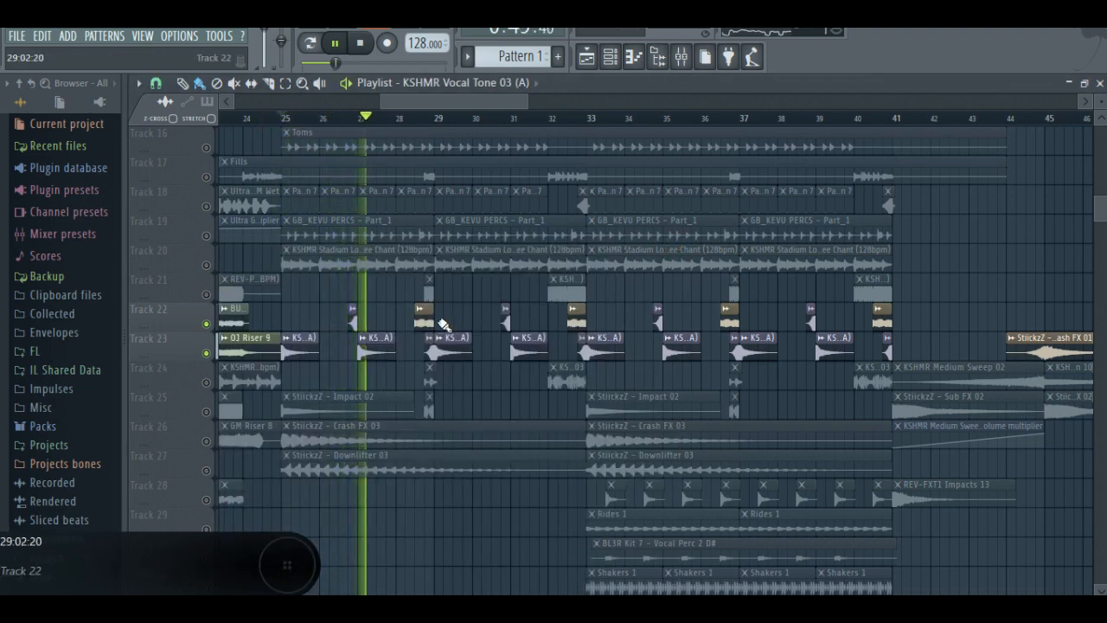
Step: Unmute Tracks 21, 24 and 25 during playback and audition the effect fills just before bars 29 and 33
click(206, 295)
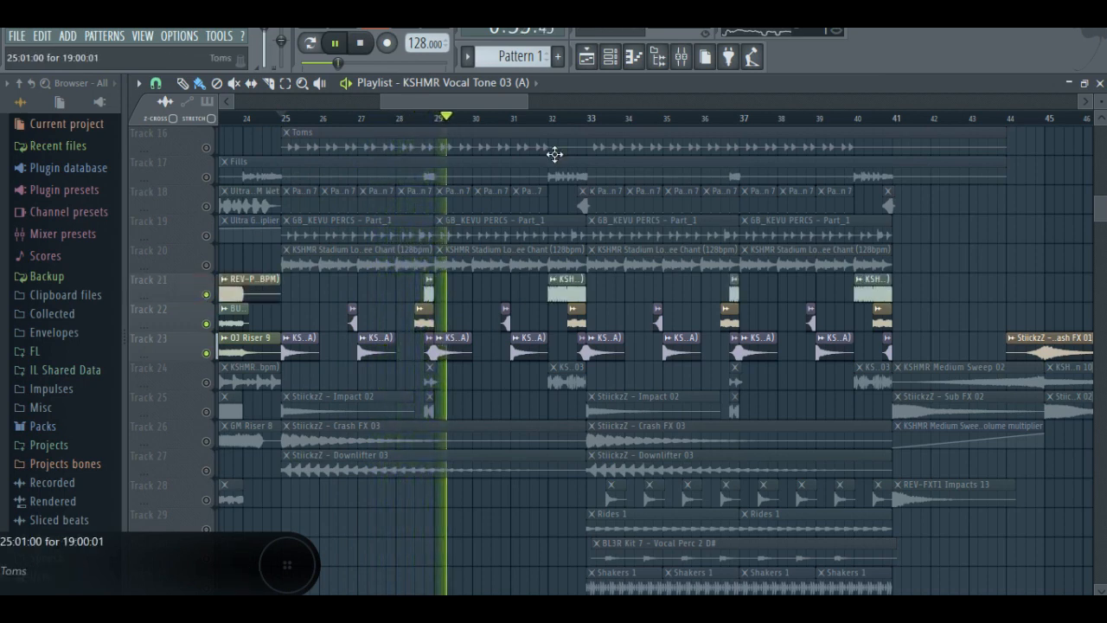
click(206, 382)
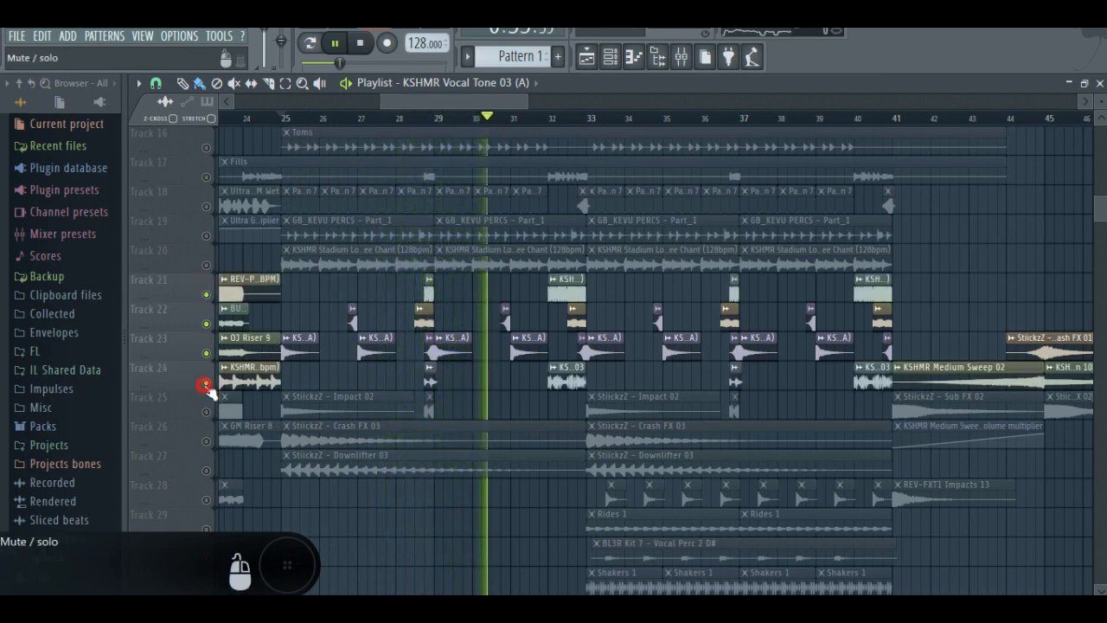
click(206, 412)
click(425, 118)
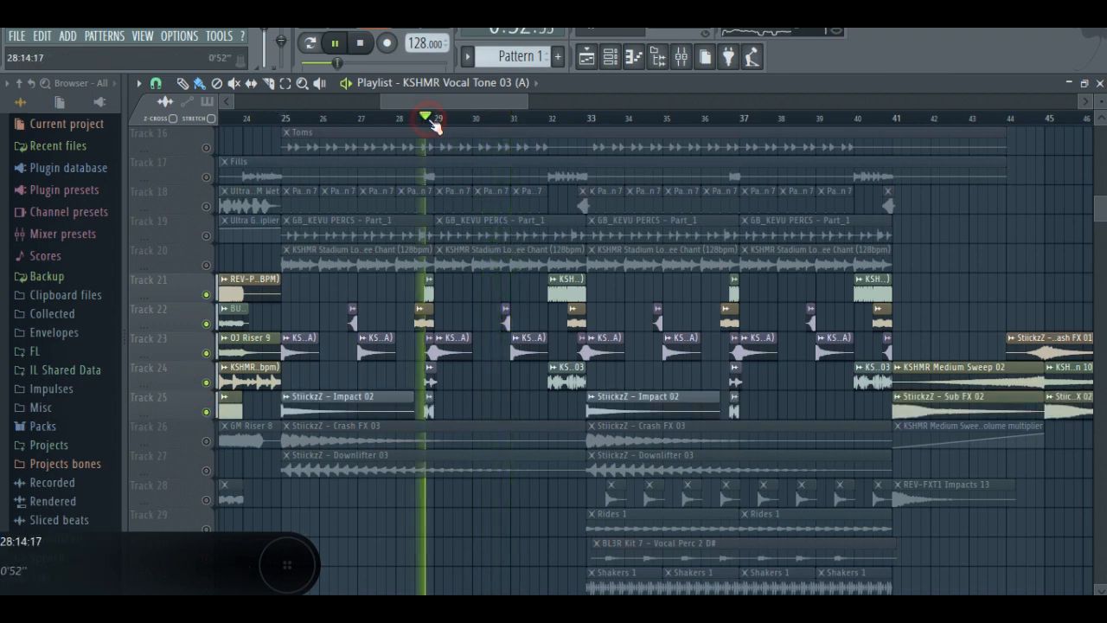
click(546, 117)
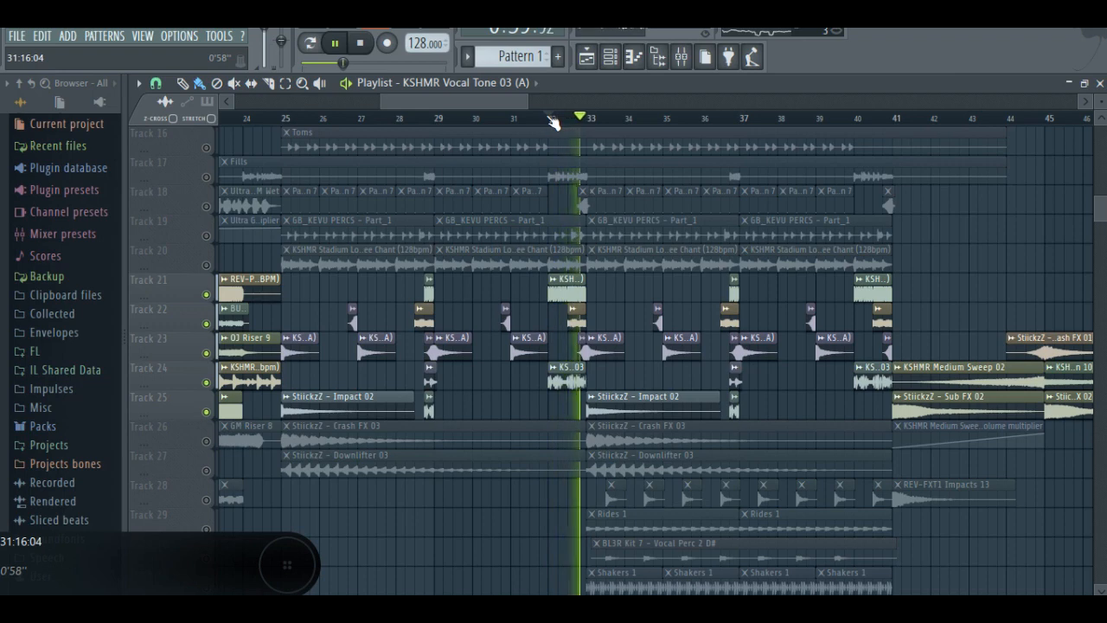
Step: Stop playback and restore all muted playlist tracks by soloing and unsoloing Track 24
key(space)
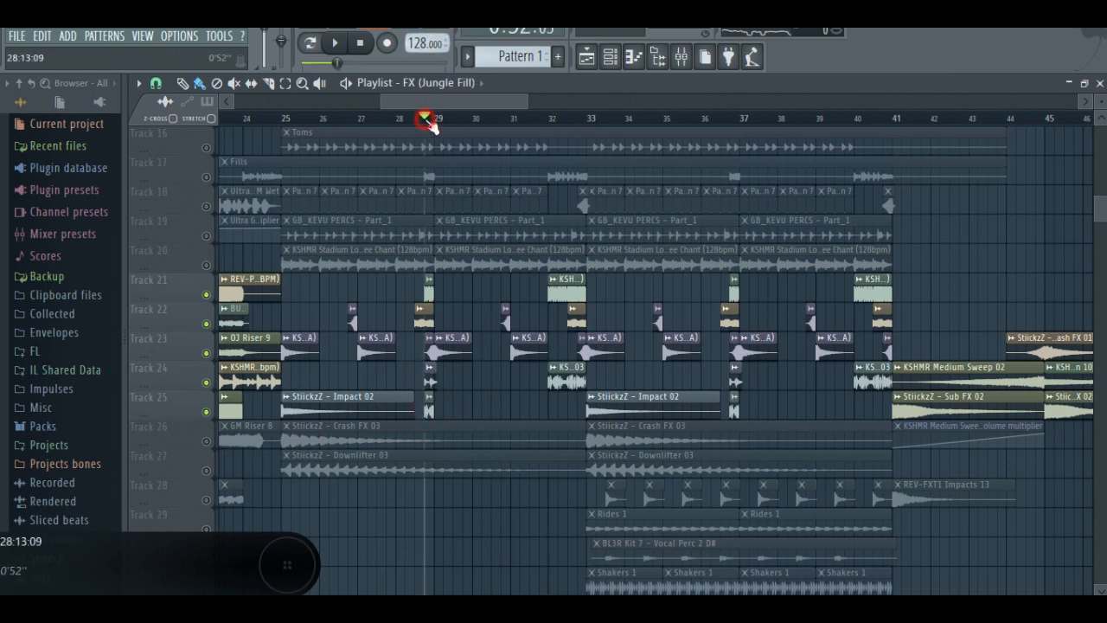
right_click(208, 381)
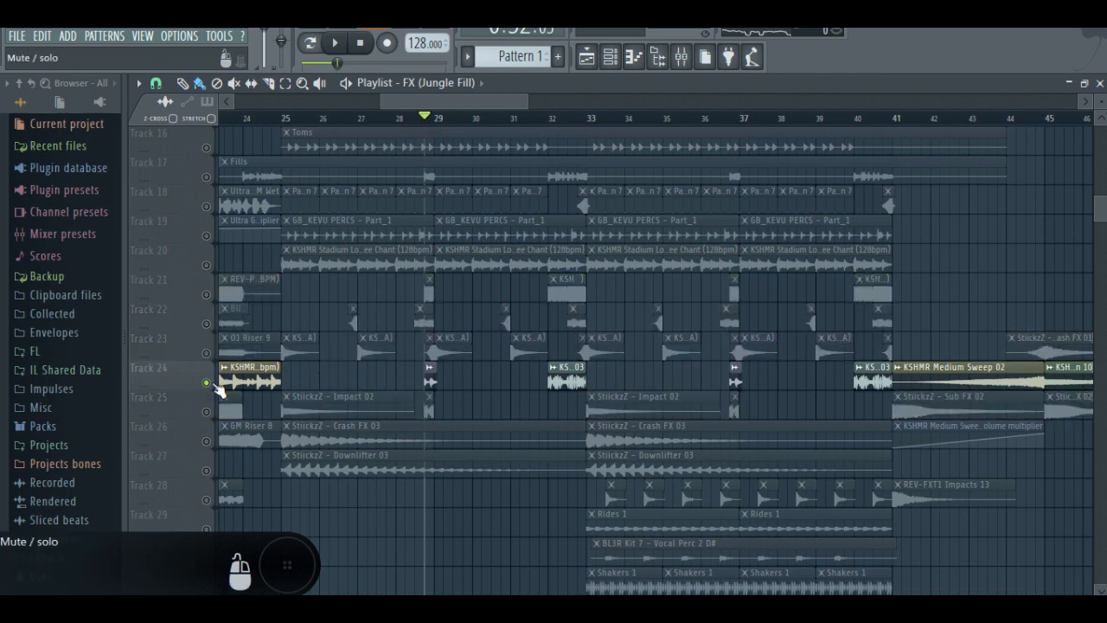
right_click(208, 382)
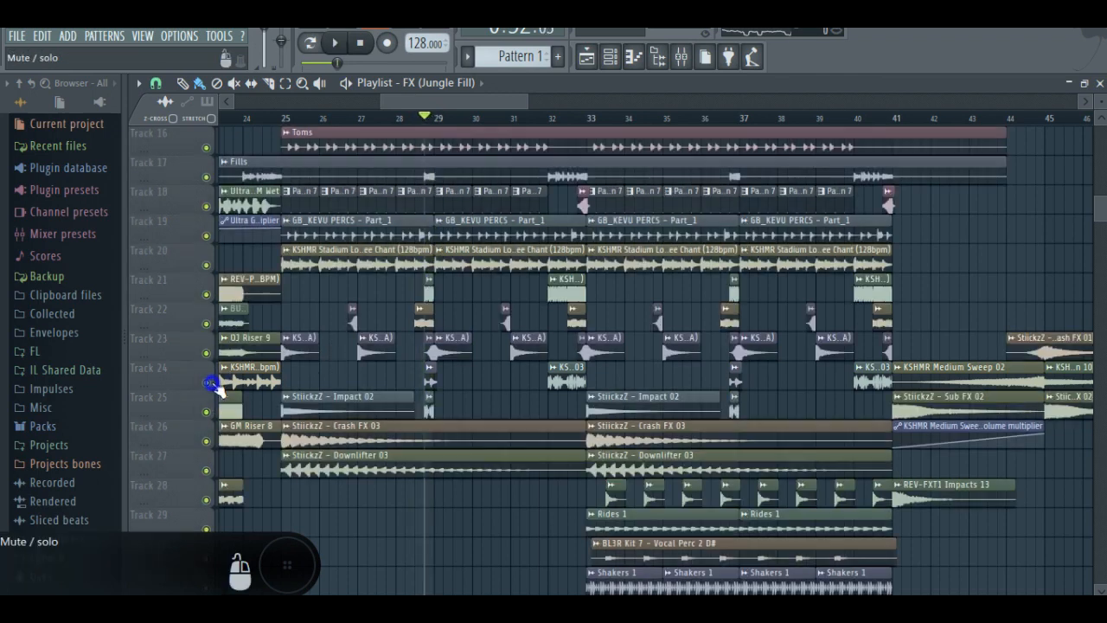
Step: Look over the drop's layers in the playlist, from the bass and drum tracks down to the Kickstart automation
scroll(334, 346, down, 5)
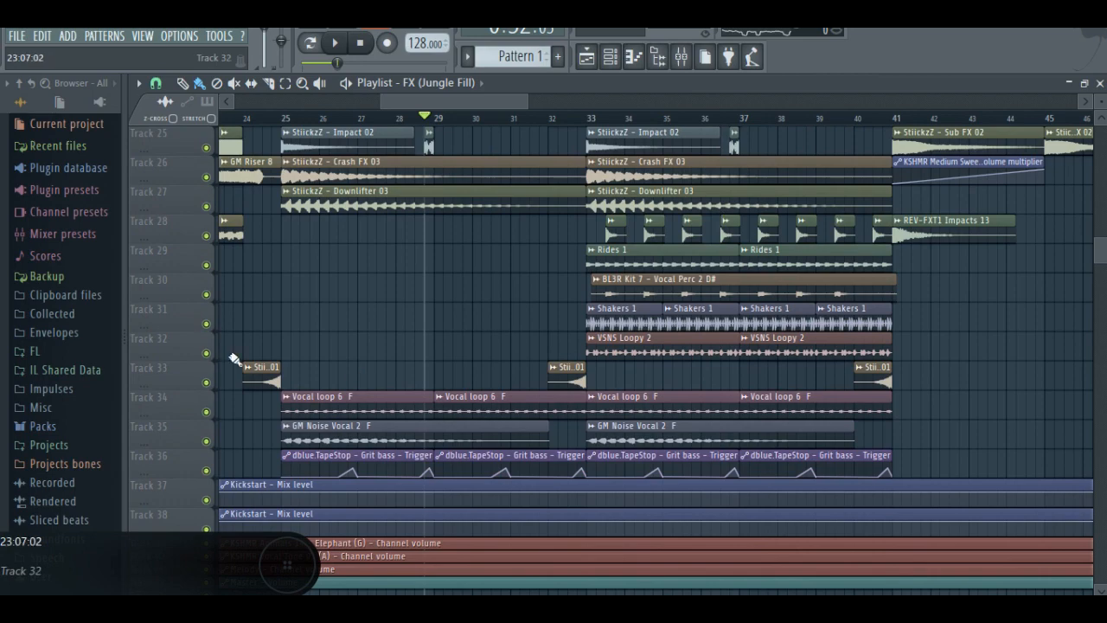
scroll(451, 319, up, 7)
scroll(695, 202, down, 5)
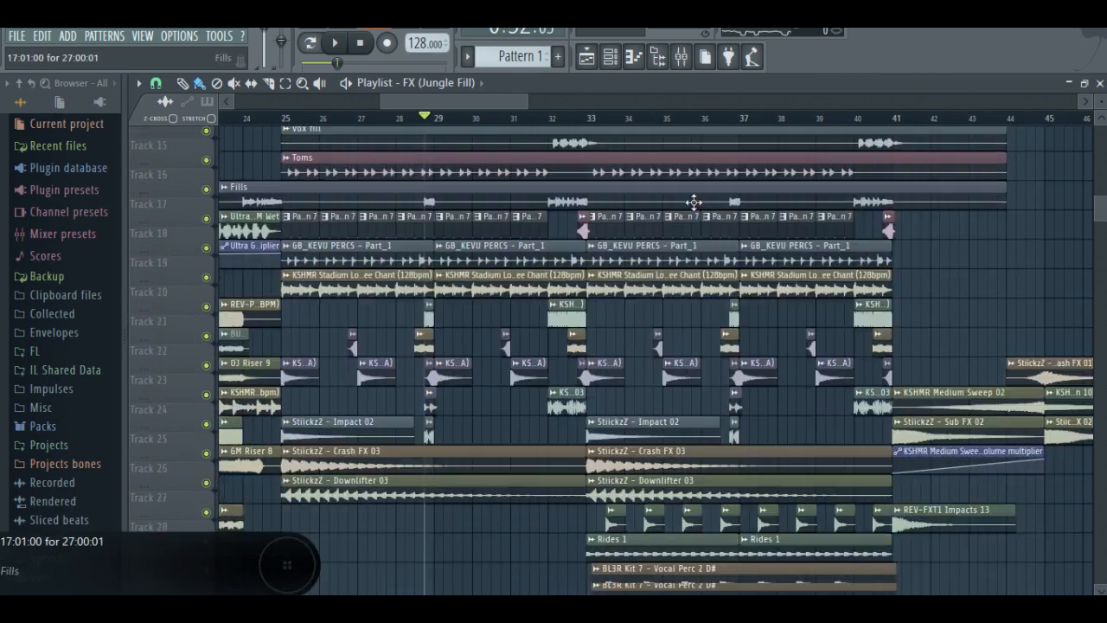
scroll(744, 223, up, 2)
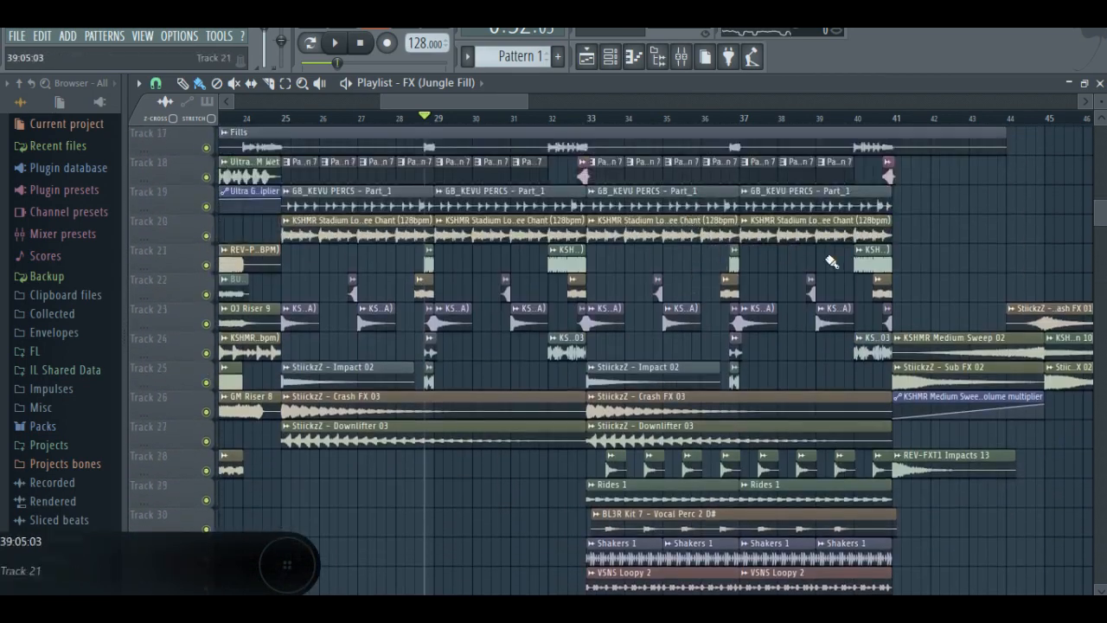
scroll(695, 235, up, 2)
scroll(647, 327, up, 2)
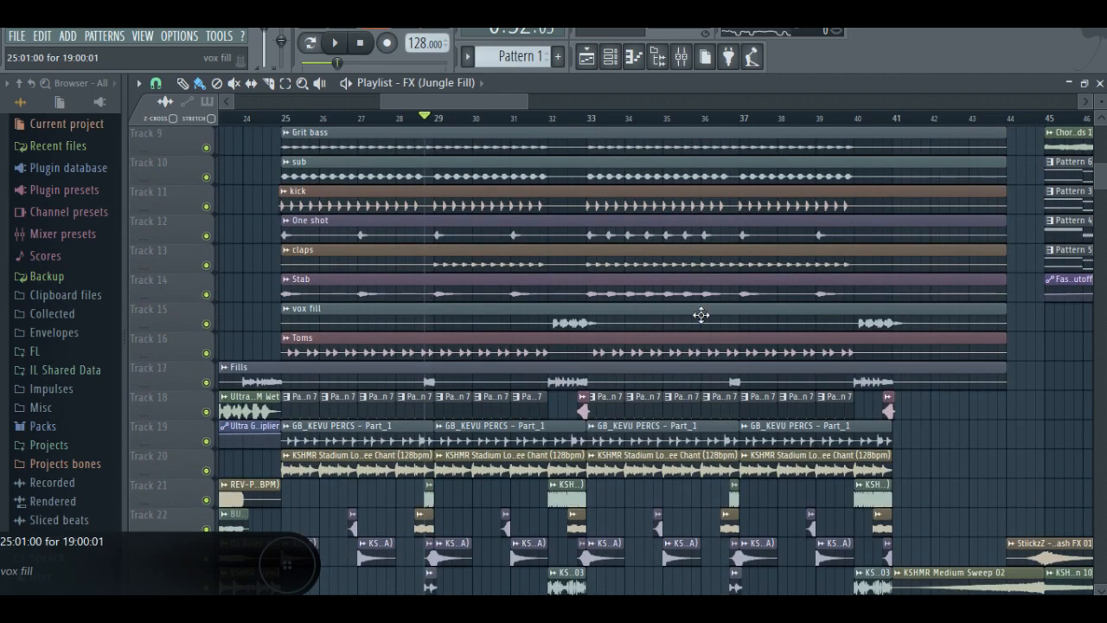
scroll(661, 285, down, 4)
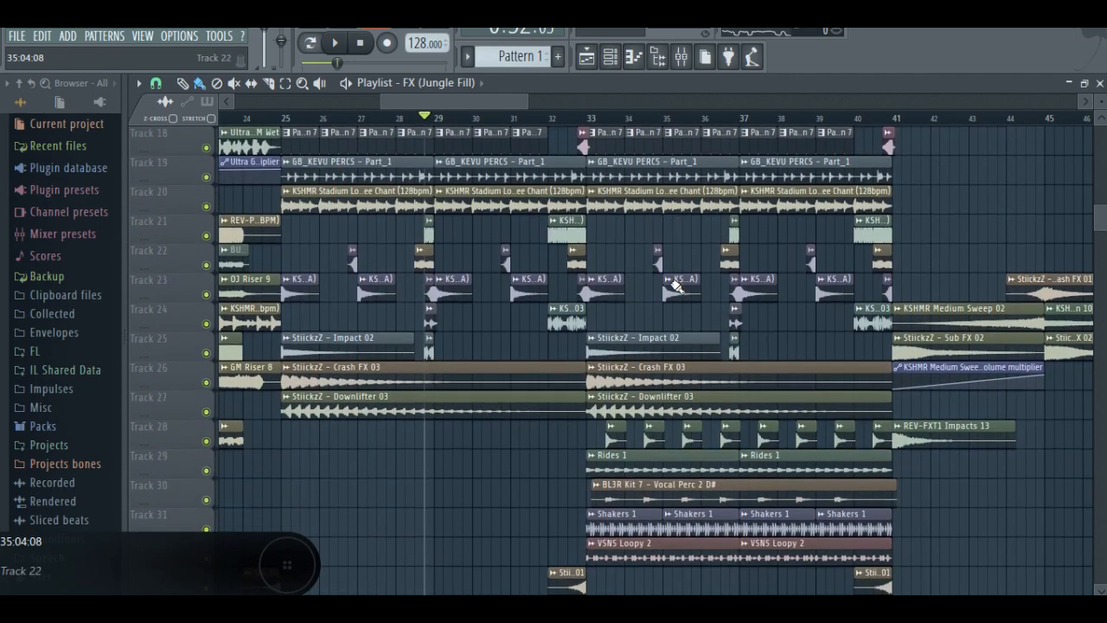
scroll(745, 273, down, 2)
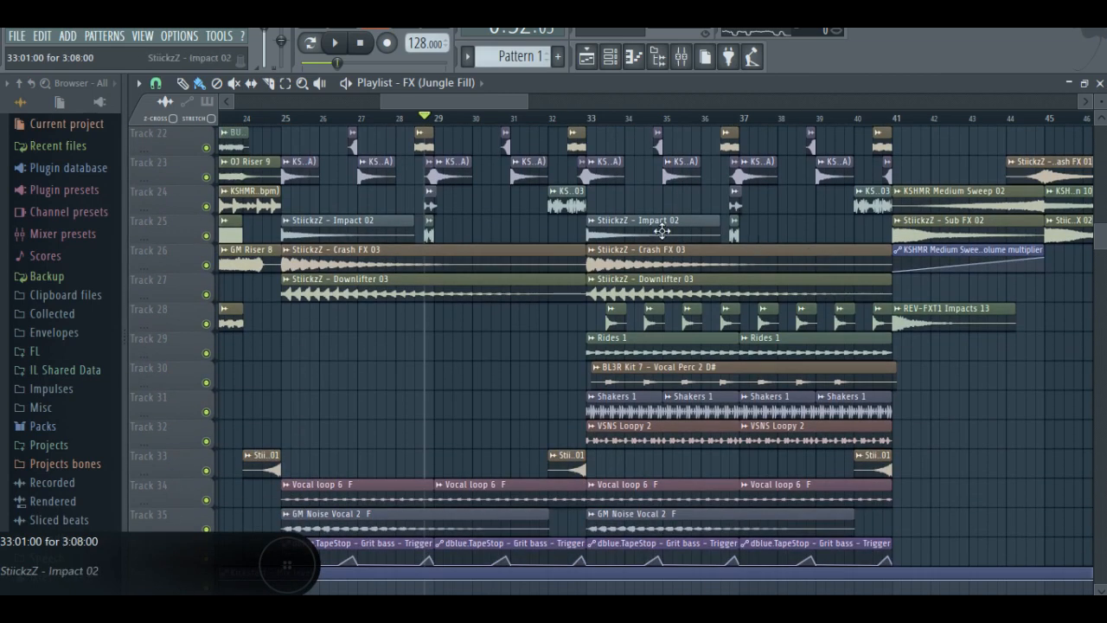
scroll(662, 231, down, 1)
scroll(485, 376, up, 2)
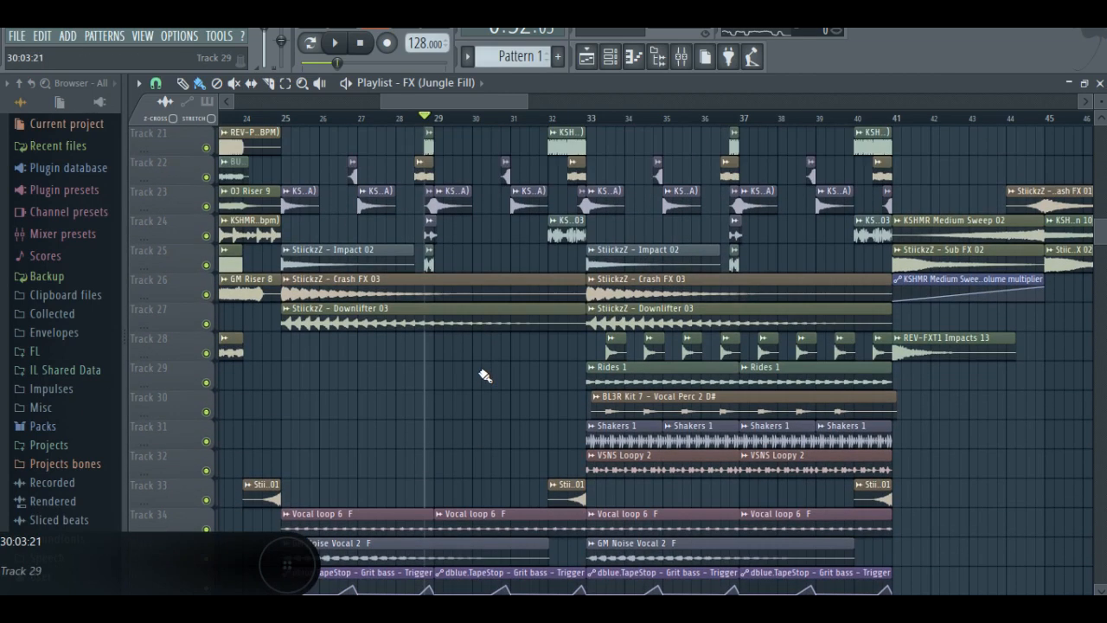
scroll(484, 375, down, 3)
scroll(869, 317, up, 1)
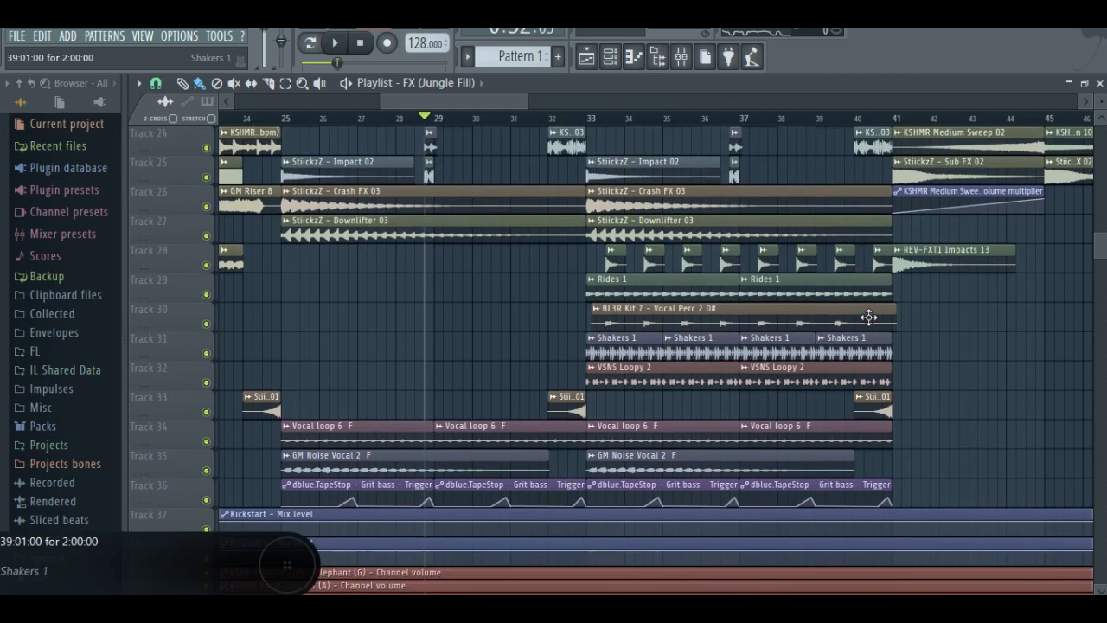
Step: Solo the repeated effect hits on Track 28 and play them from bar 33
drag(517, 103, 554, 105)
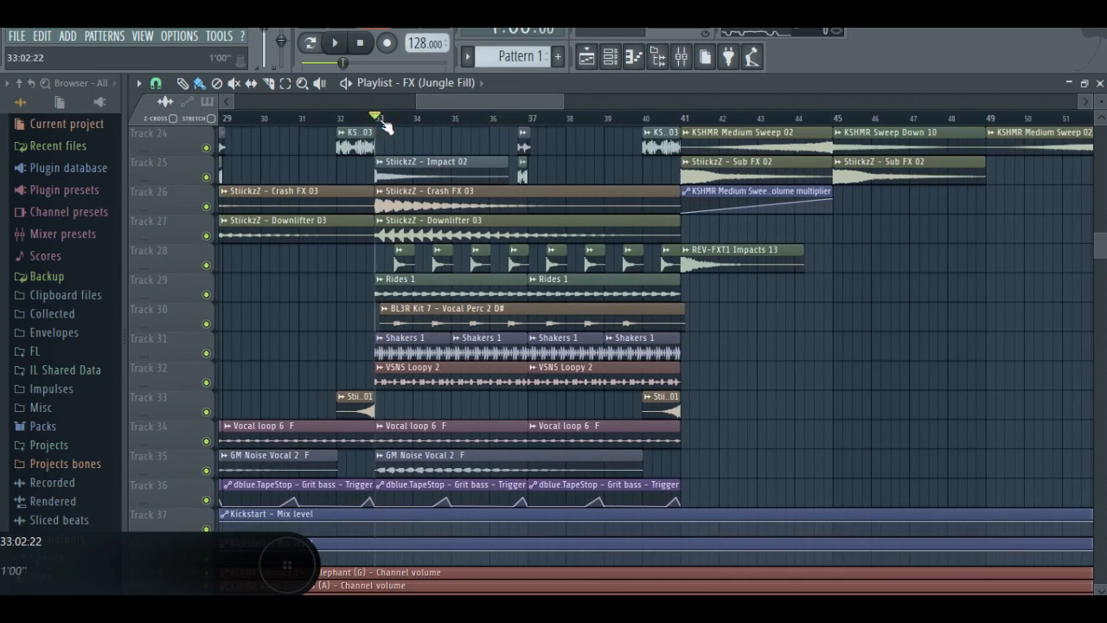
scroll(502, 294, up, 3)
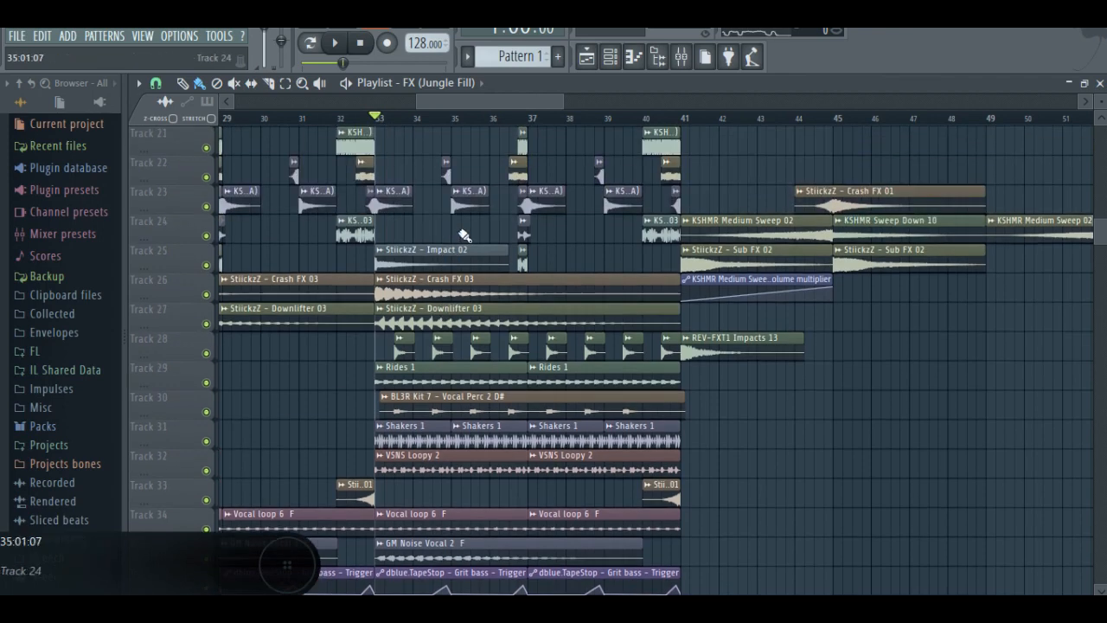
scroll(508, 297, down, 2)
scroll(509, 296, down, 2)
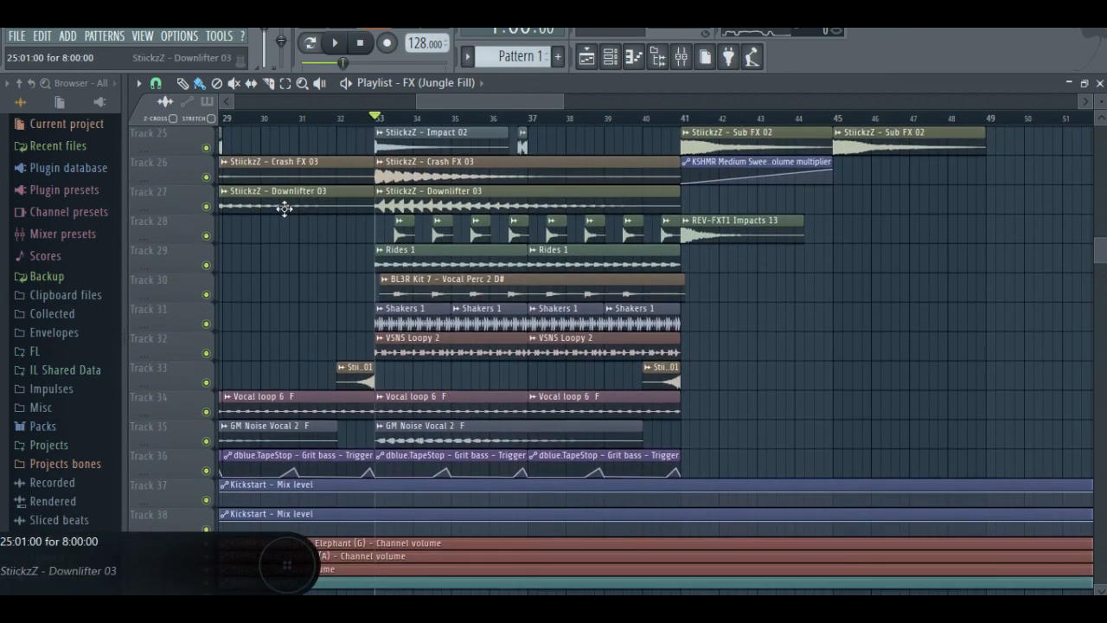
right_click(215, 222)
click(210, 236)
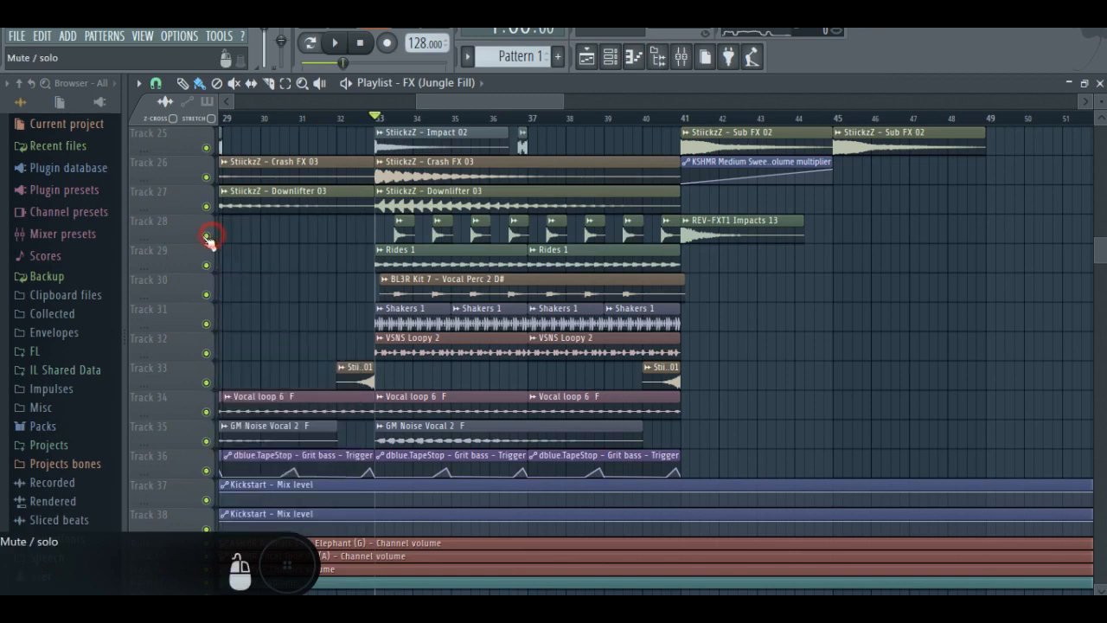
right_click(205, 236)
key(space)
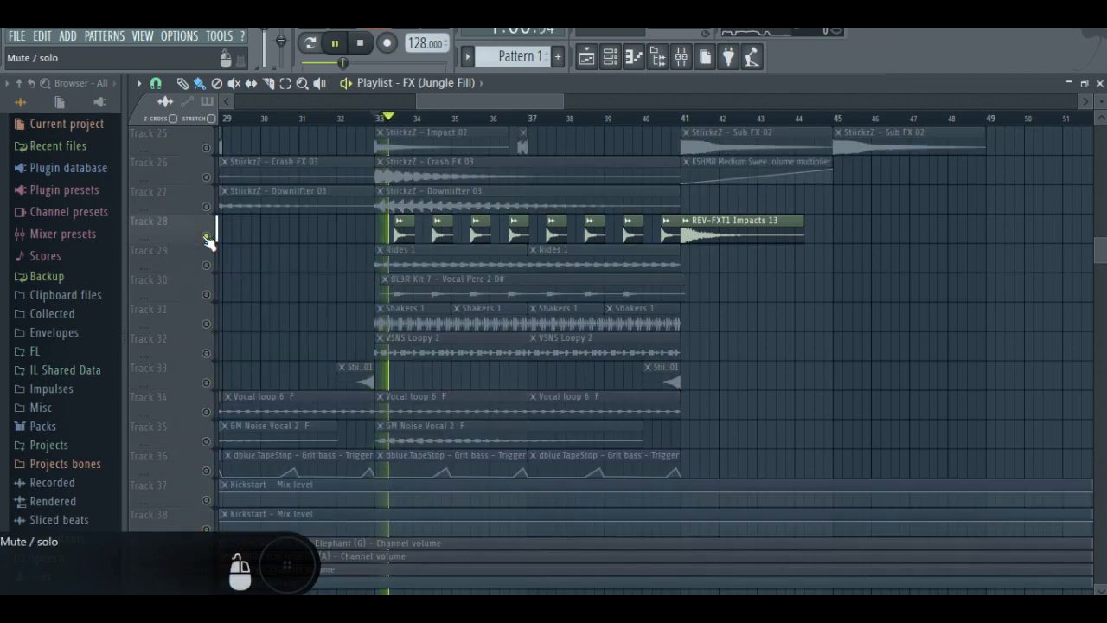
Step: Open the mixer track of the KSHMR Animals 14 - Elephant (G) sample and examine its Fruity Reeverb 2 and S1 Imager Stereo settings
double_click(400, 235)
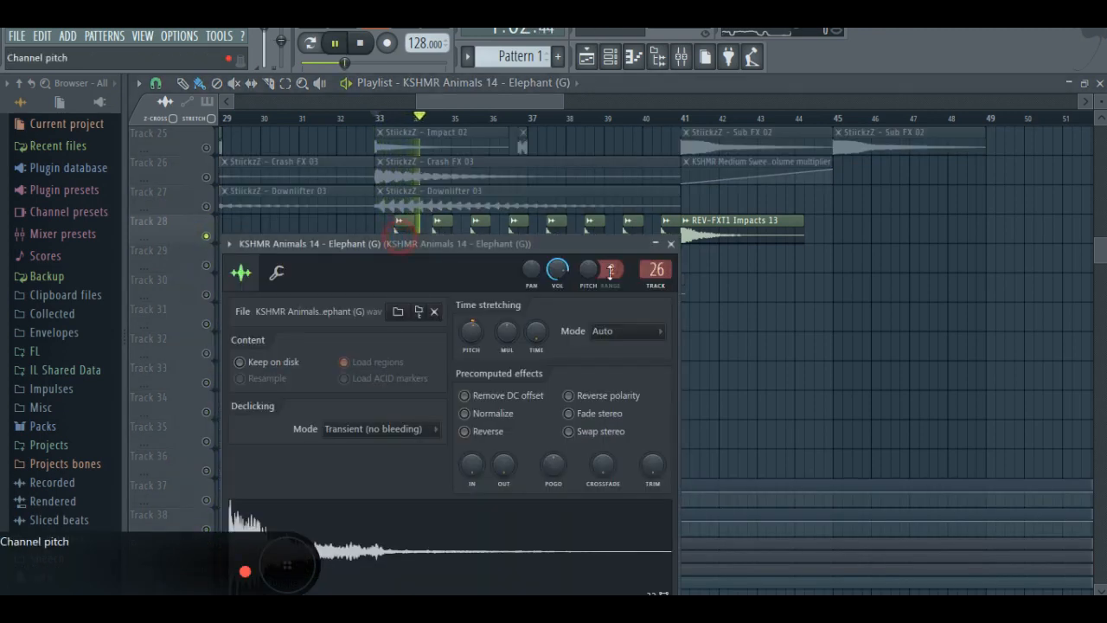
double_click(655, 273)
click(965, 139)
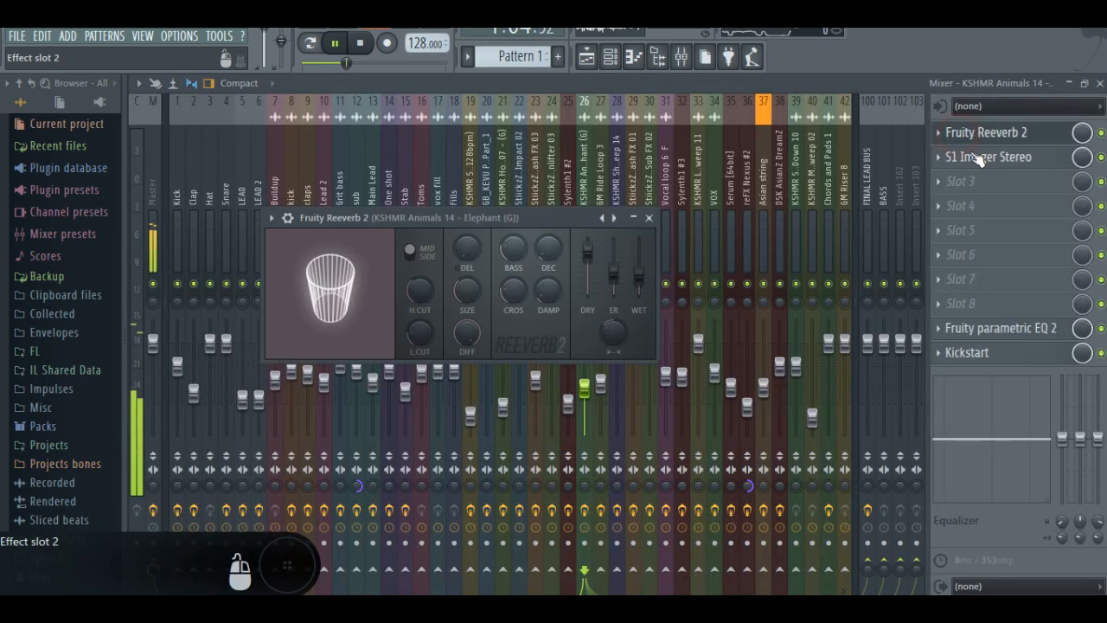
click(973, 158)
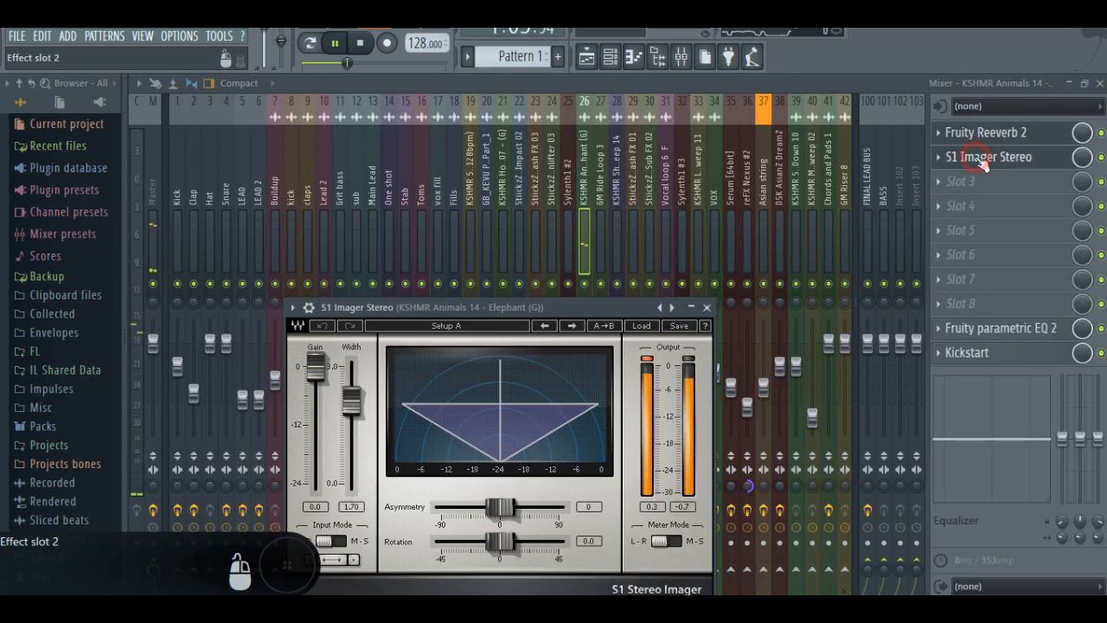
click(707, 307)
click(650, 219)
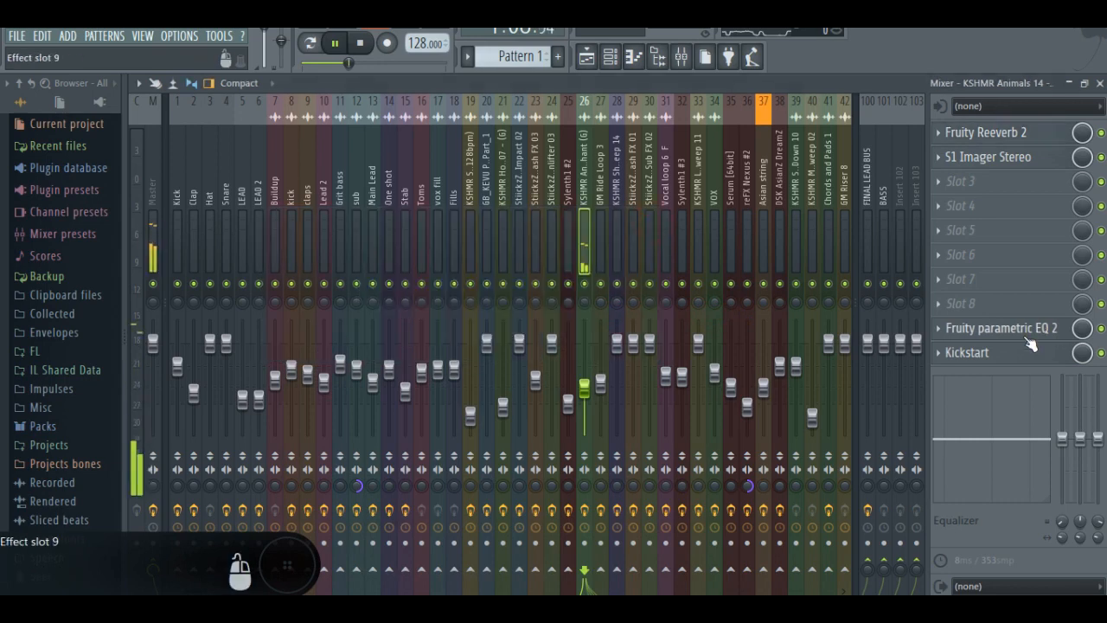
Step: Examine the Fruity Parametric EQ 2 and Kickstart effects on the elephant sample's mixer track, closing each and returning to the playlist
click(1001, 328)
click(761, 288)
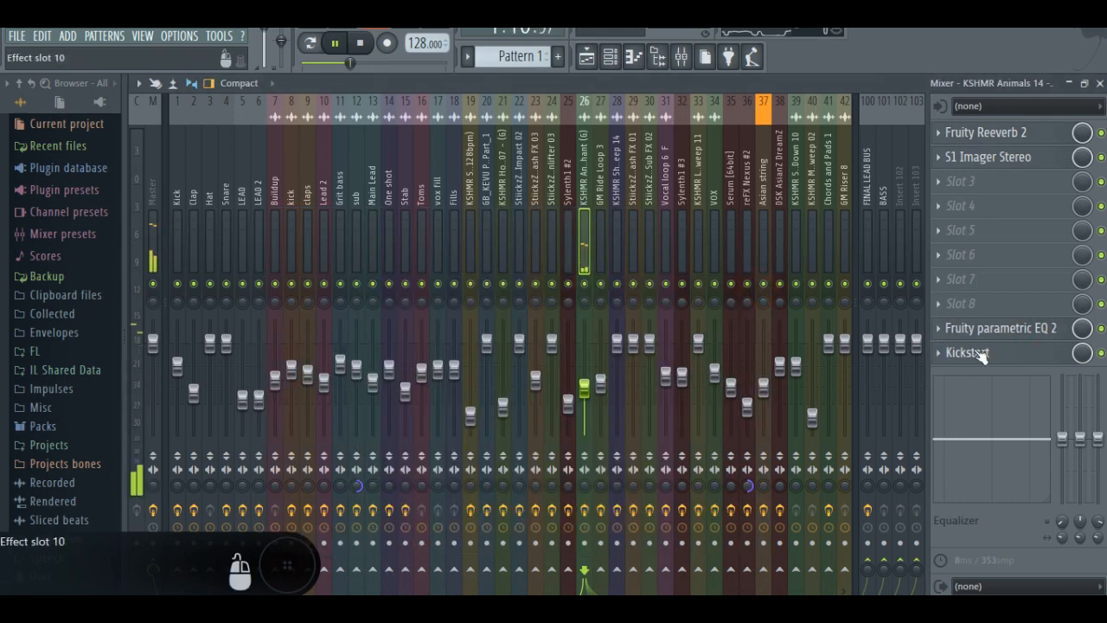
click(973, 353)
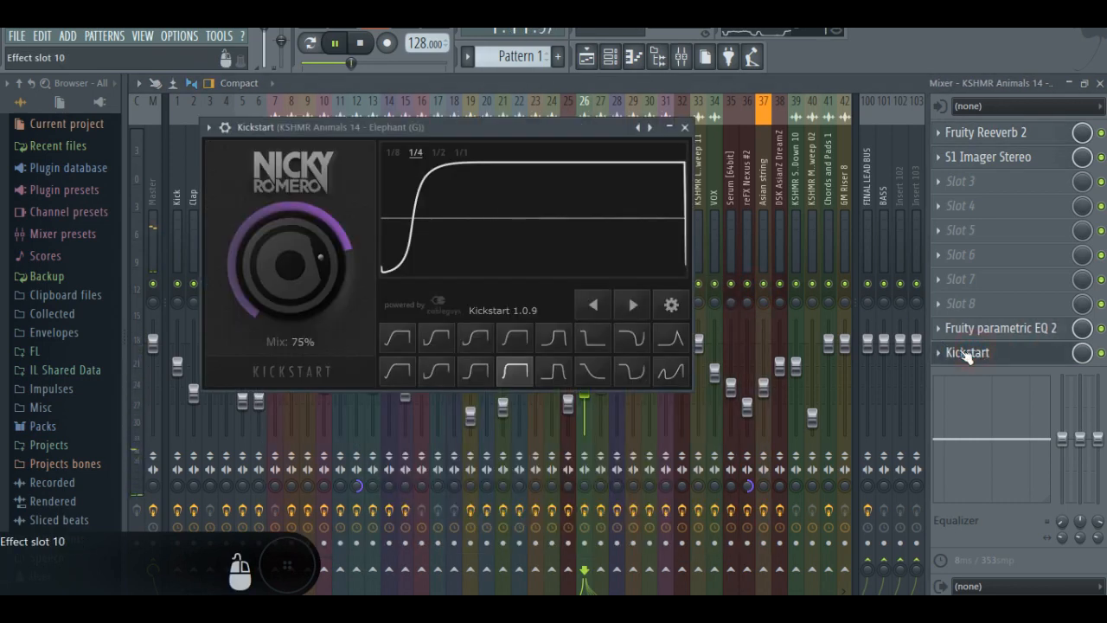
click(685, 130)
key(F5)
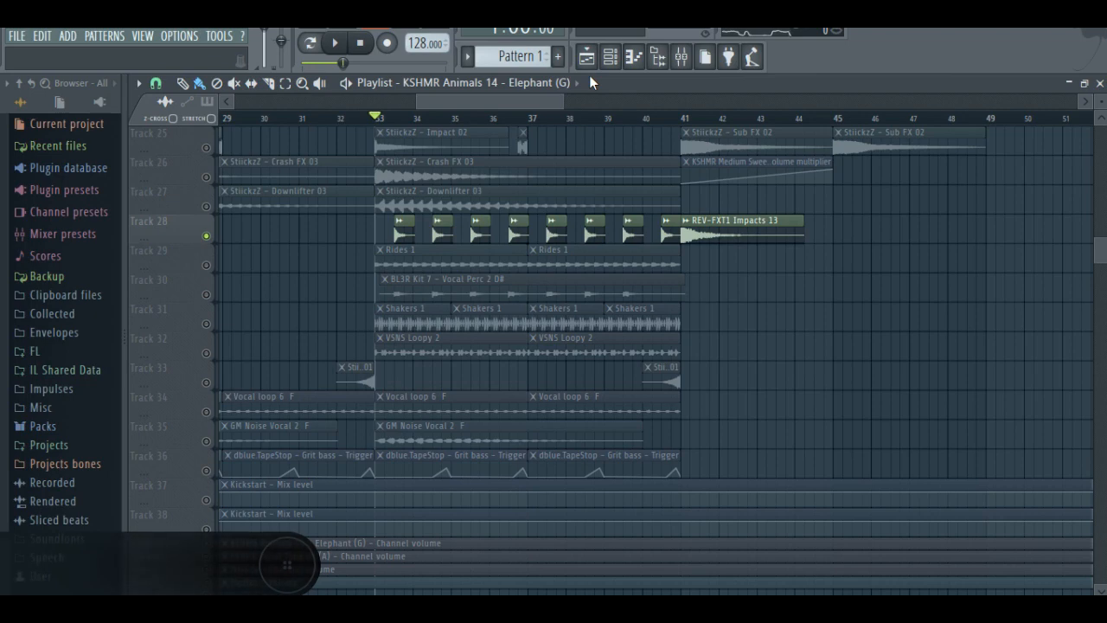
Step: Switch the isolated track from Track 28 to the BL3R Kit 7 - Vocal Perc 2 D# on Track 30 and play it from bar 33
scroll(571, 173, down, 3)
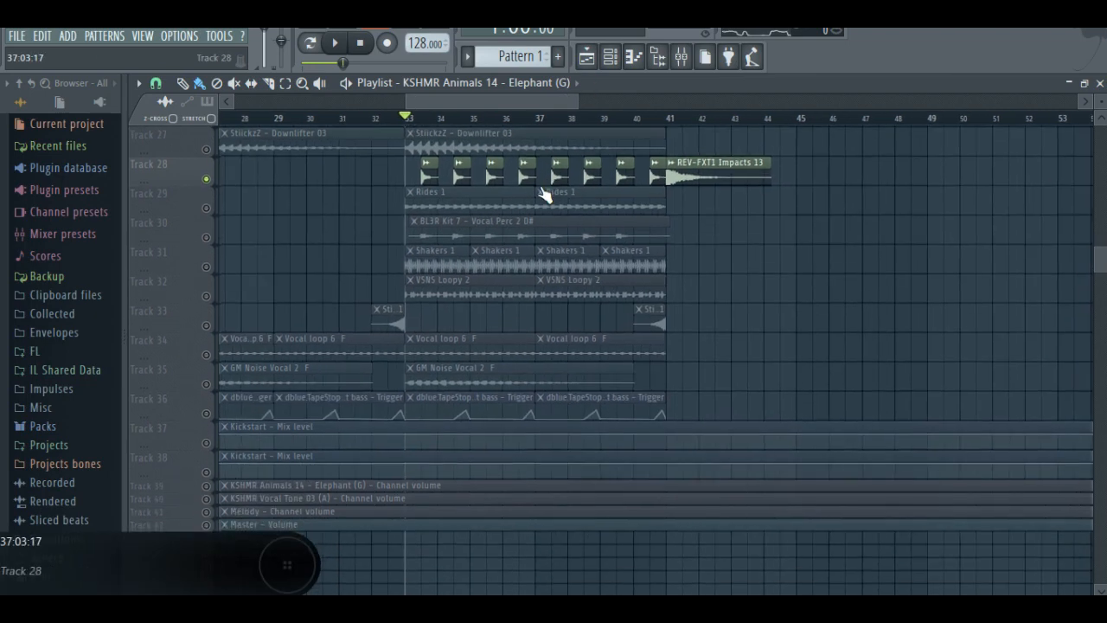
scroll(528, 198, up, 3)
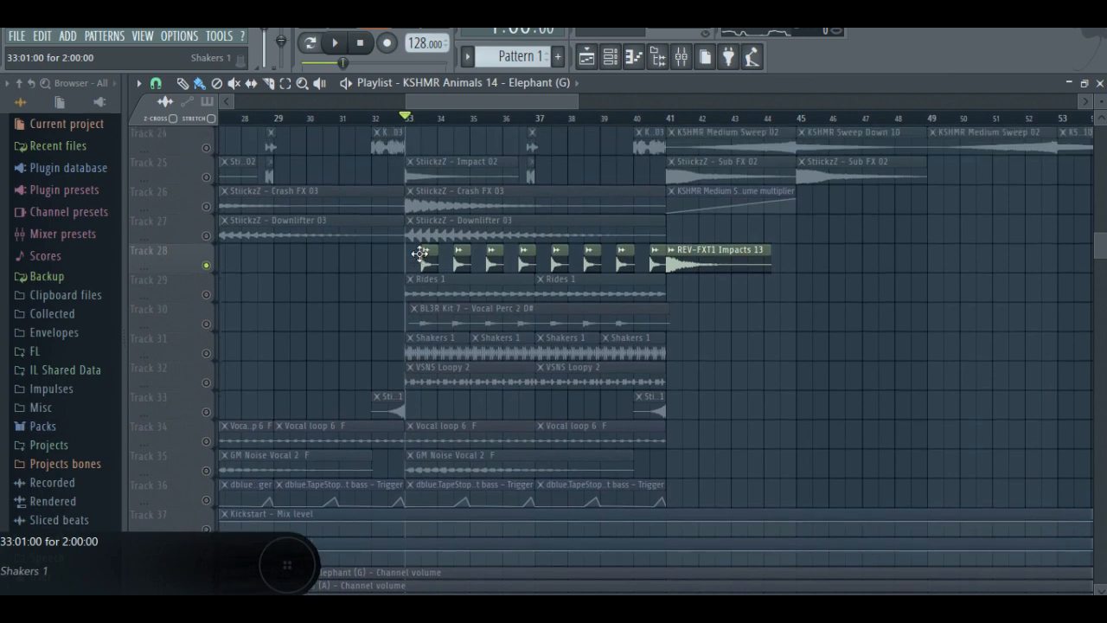
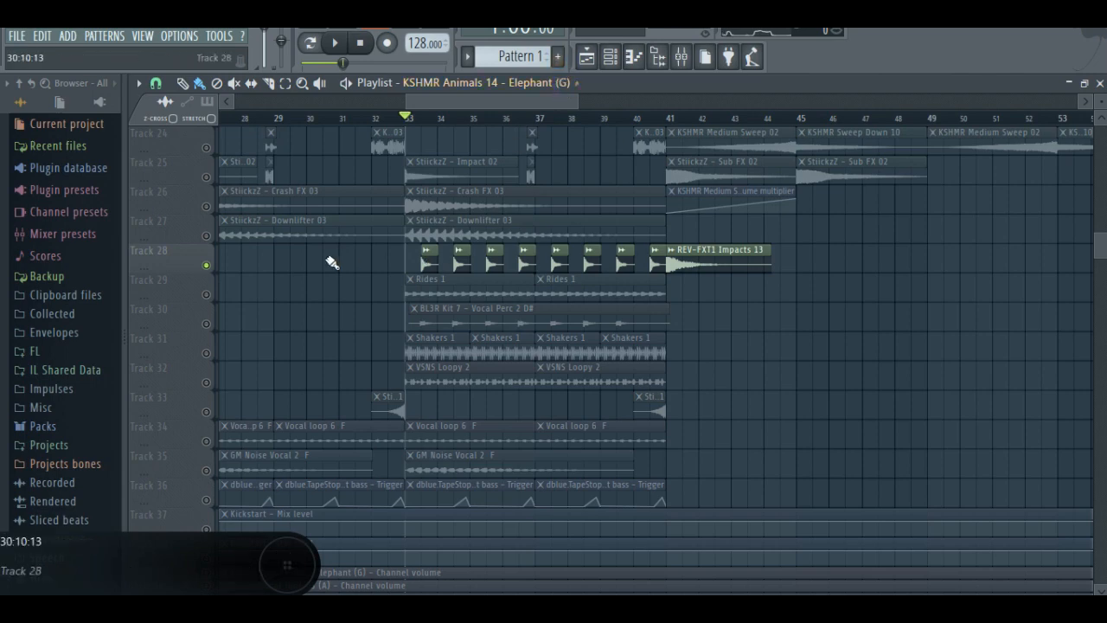
click(205, 325)
click(208, 265)
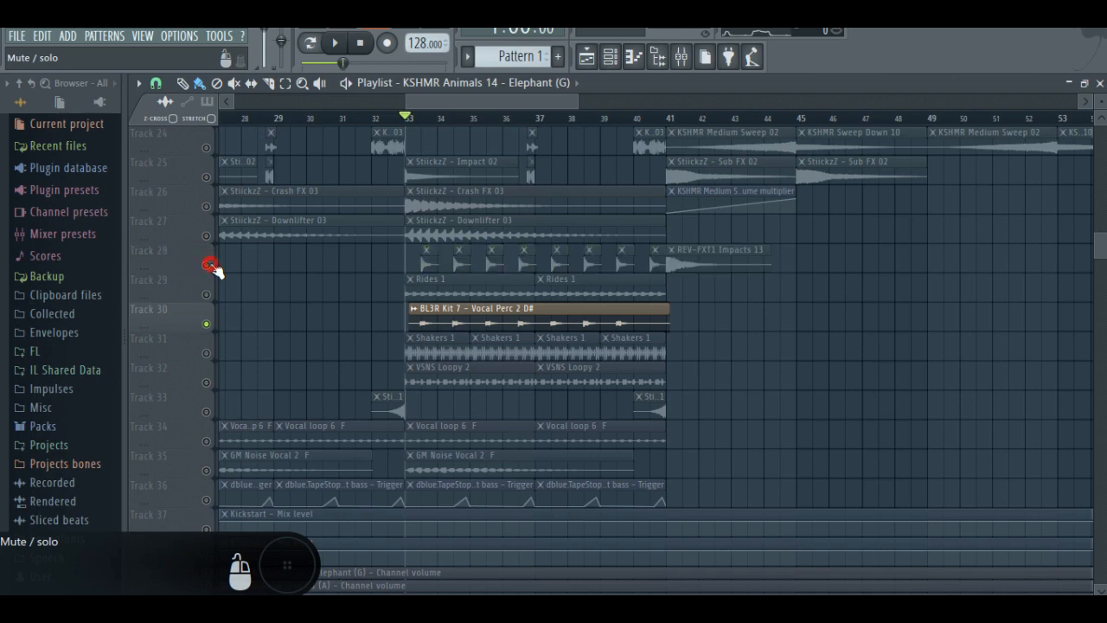
key(space)
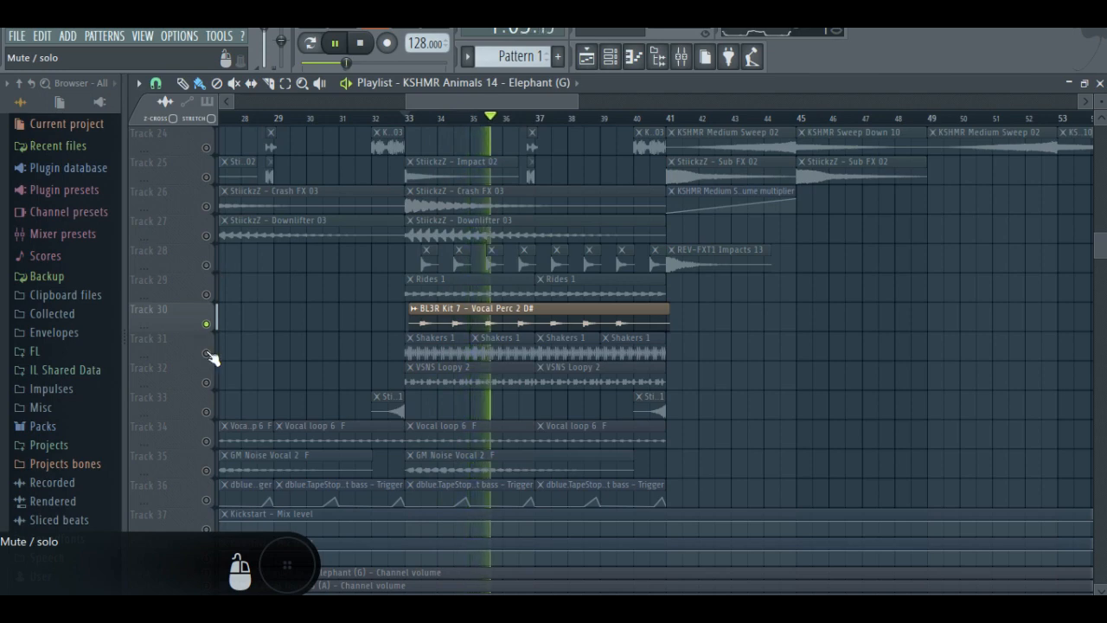
Step: Audition the VSNS Loopy 2 clips on Track 32 alone, and the Vocal loop 6 F clips on Track 34 alone from bar 33
click(202, 385)
click(206, 325)
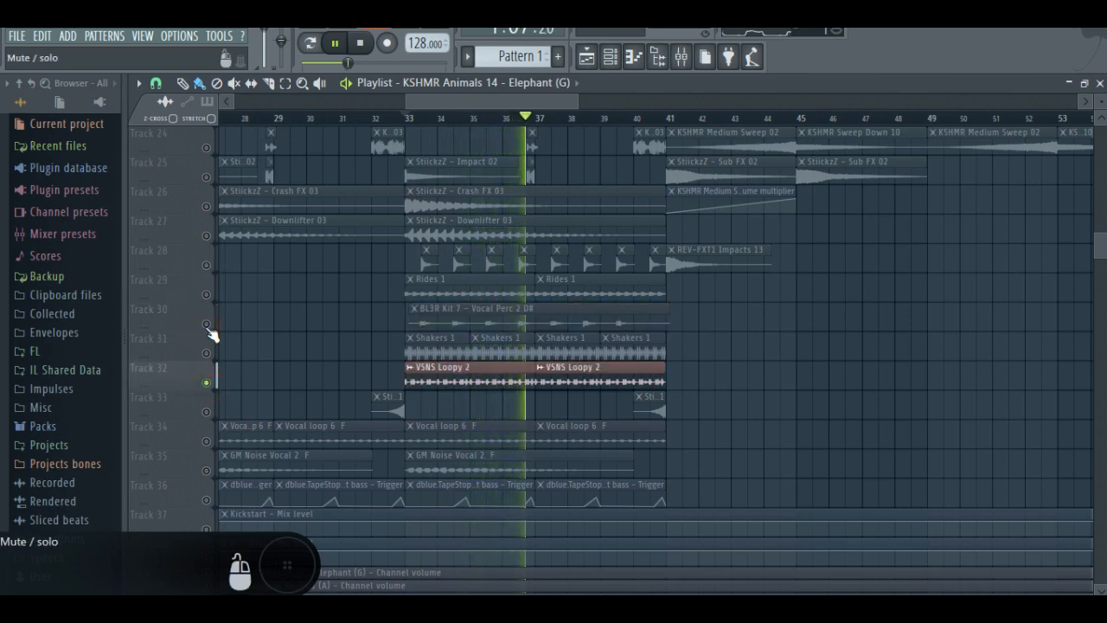
click(209, 439)
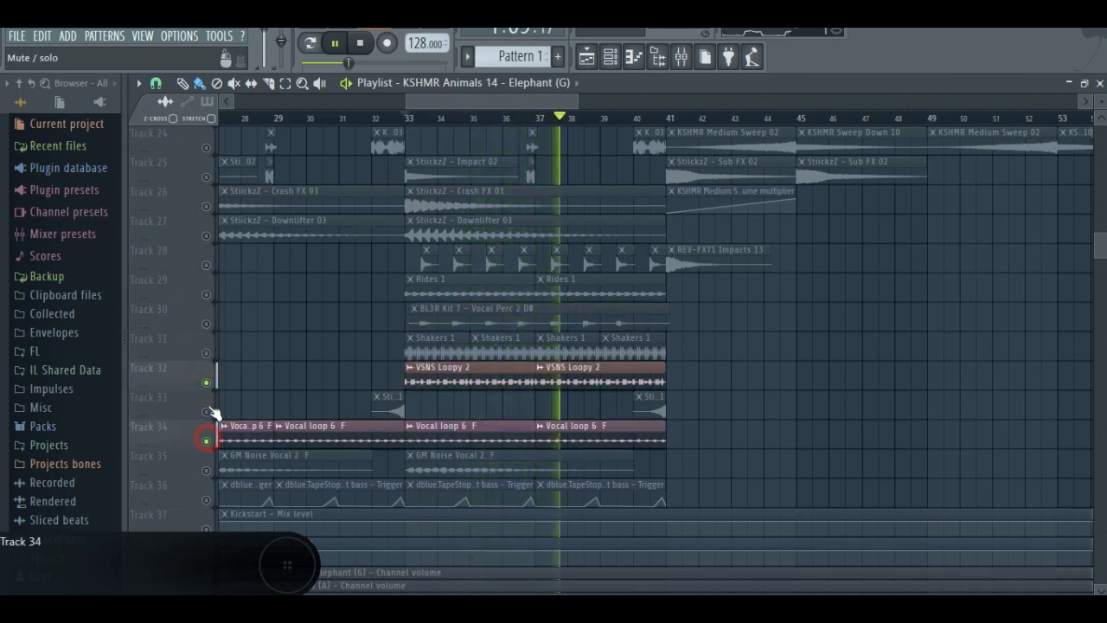
click(208, 386)
scroll(212, 389, down, 2)
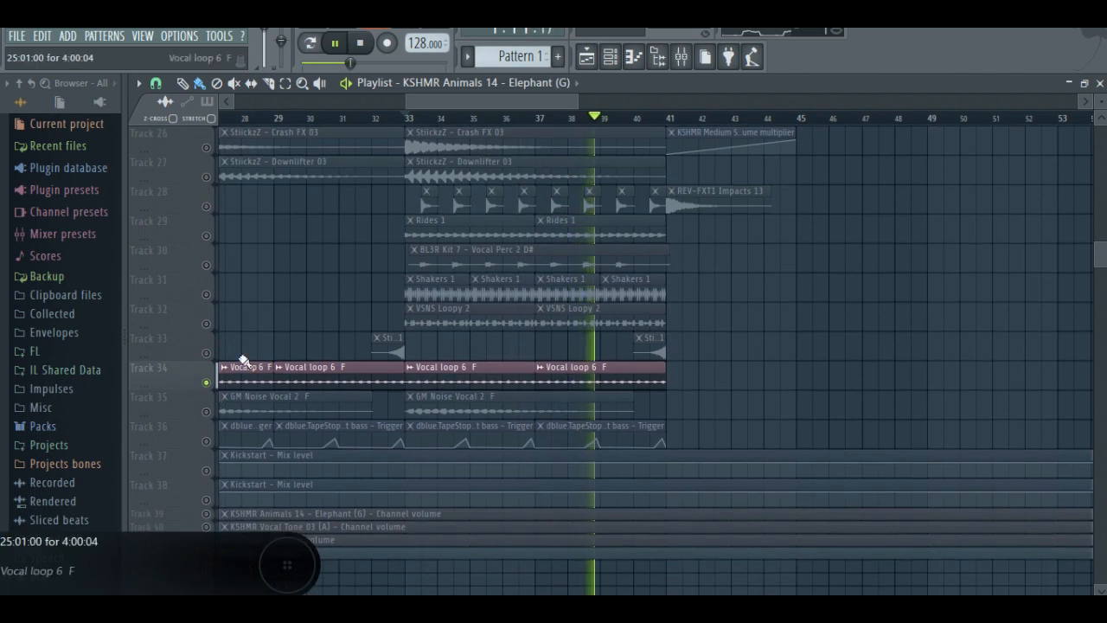
click(406, 118)
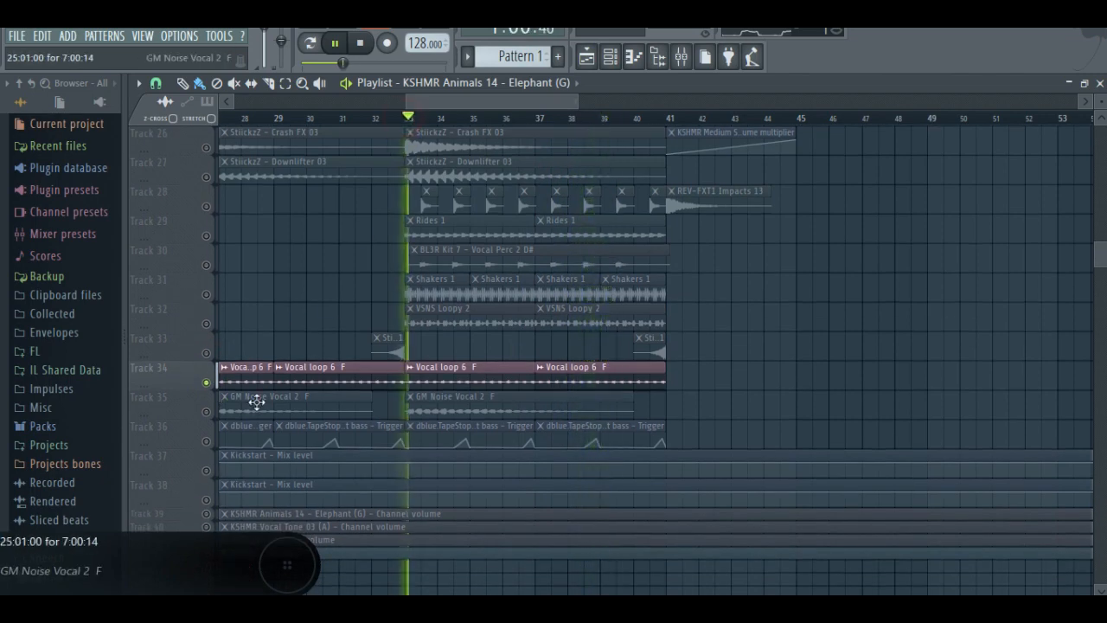
Step: Audition the GM Noise Vocal 2 F clips on Track 35 alone, mute that track and stop playback
click(206, 411)
click(205, 383)
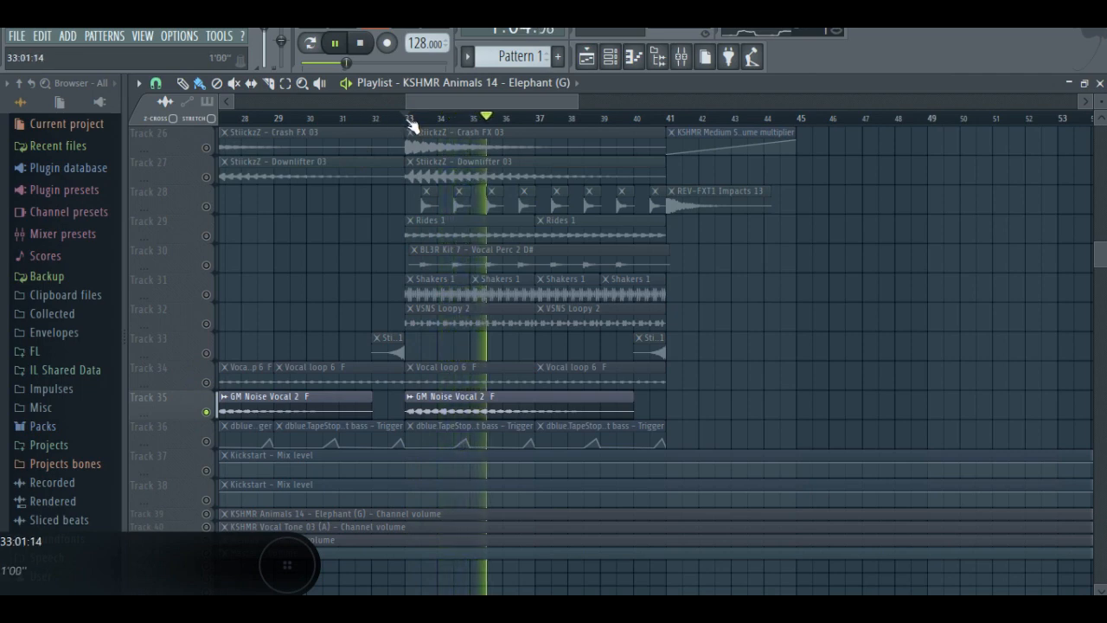
scroll(413, 123, down, 2)
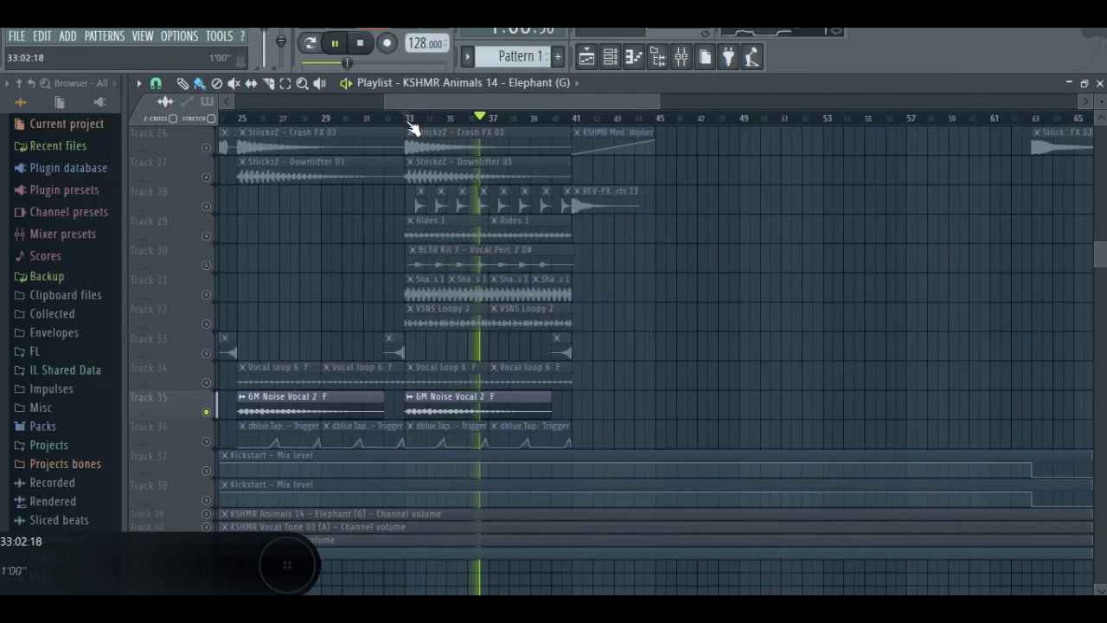
click(207, 413)
key(space)
Step: Enable all playlist tracks except the leads on Tracks 1 to 8 and play the drop from just before bar 25
scroll(209, 418, up, 10)
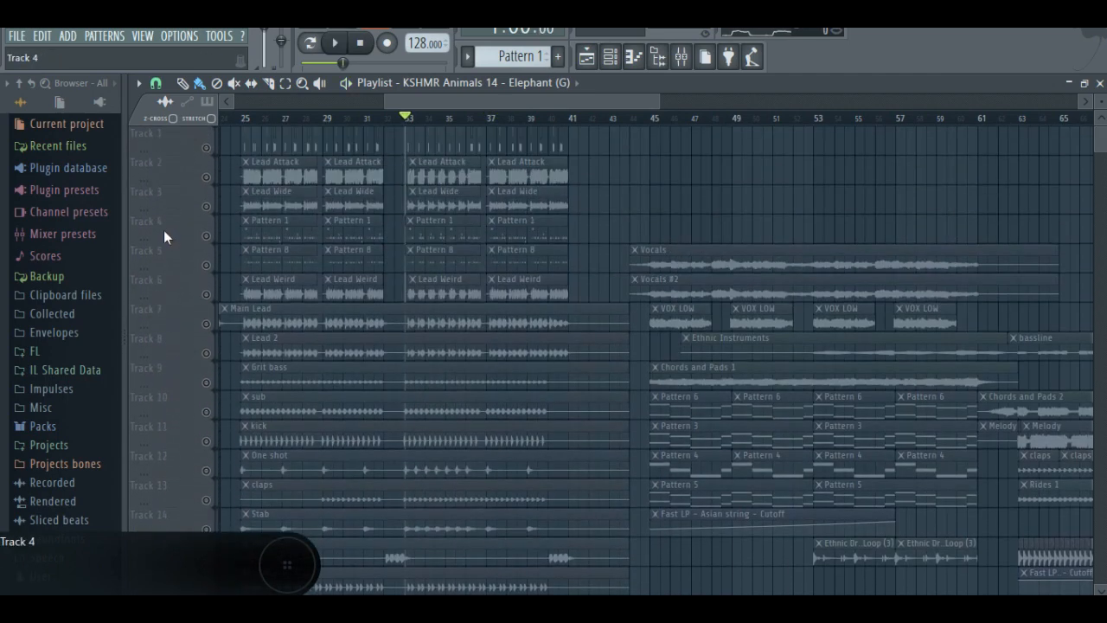
click(206, 148)
drag(208, 152, 213, 366)
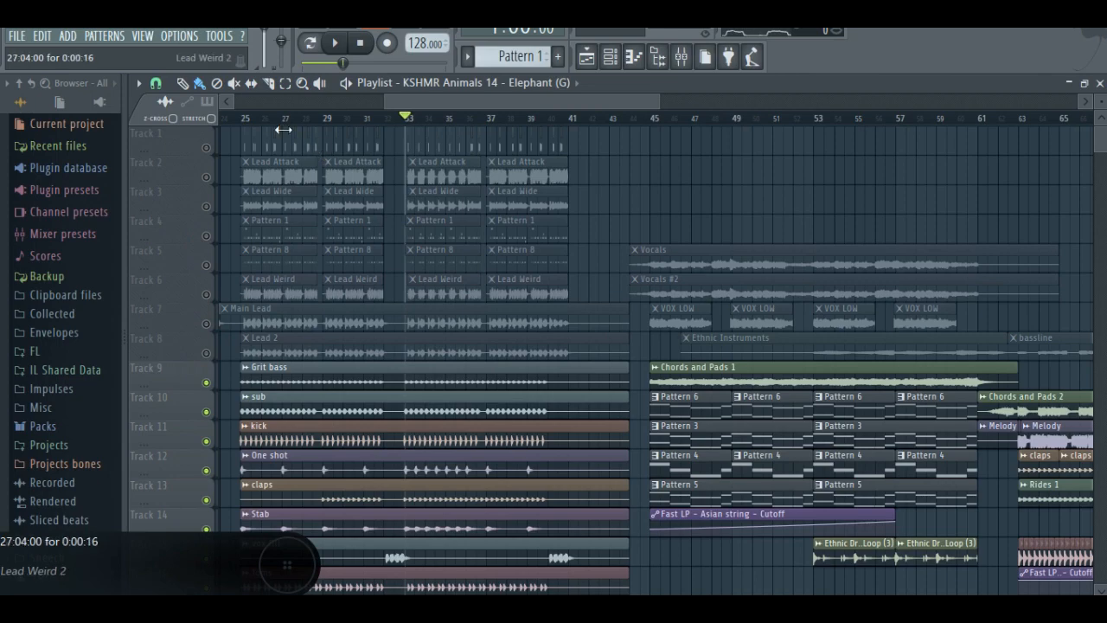
key(space)
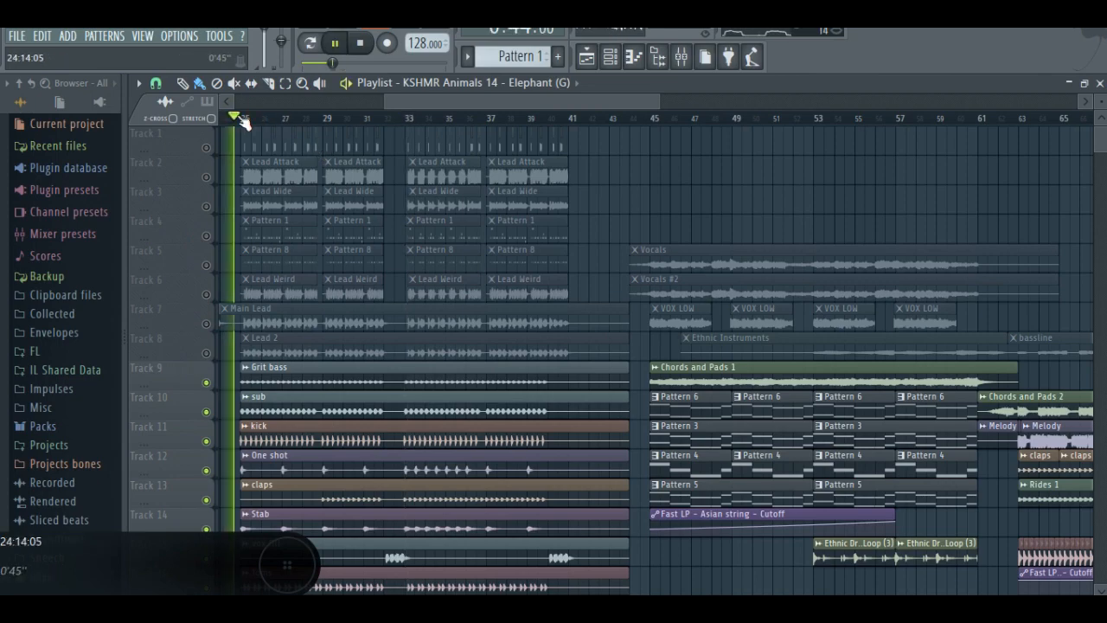
Step: Look over the bass, drum, percussion and effect layers in the playlist while the drop plays without its leads, then stop playback
scroll(421, 257, down, 4)
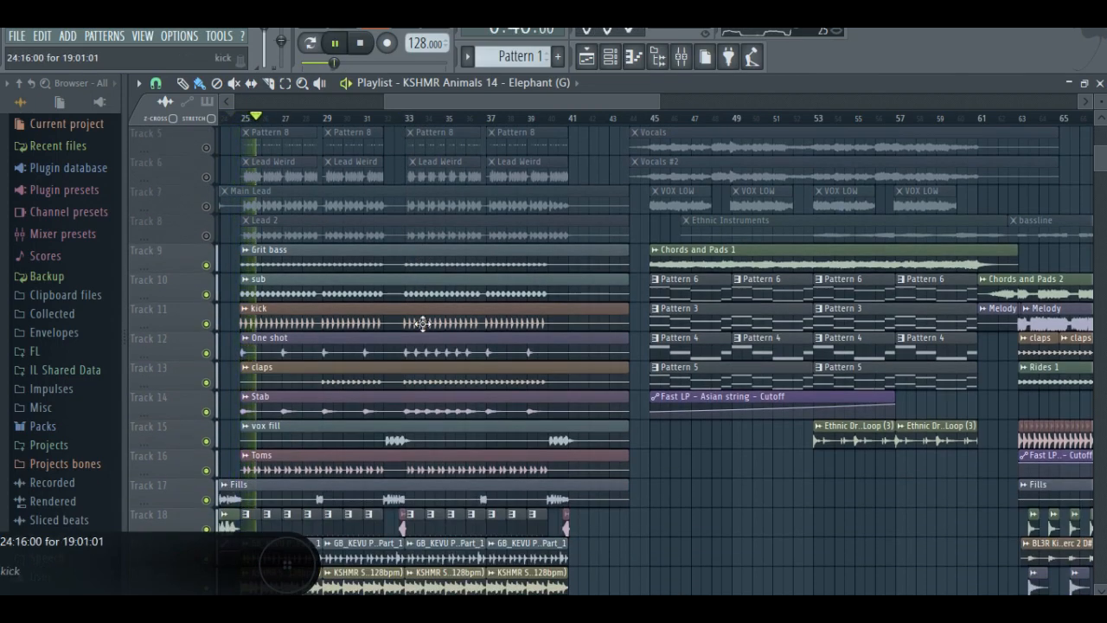
scroll(422, 310, down, 6)
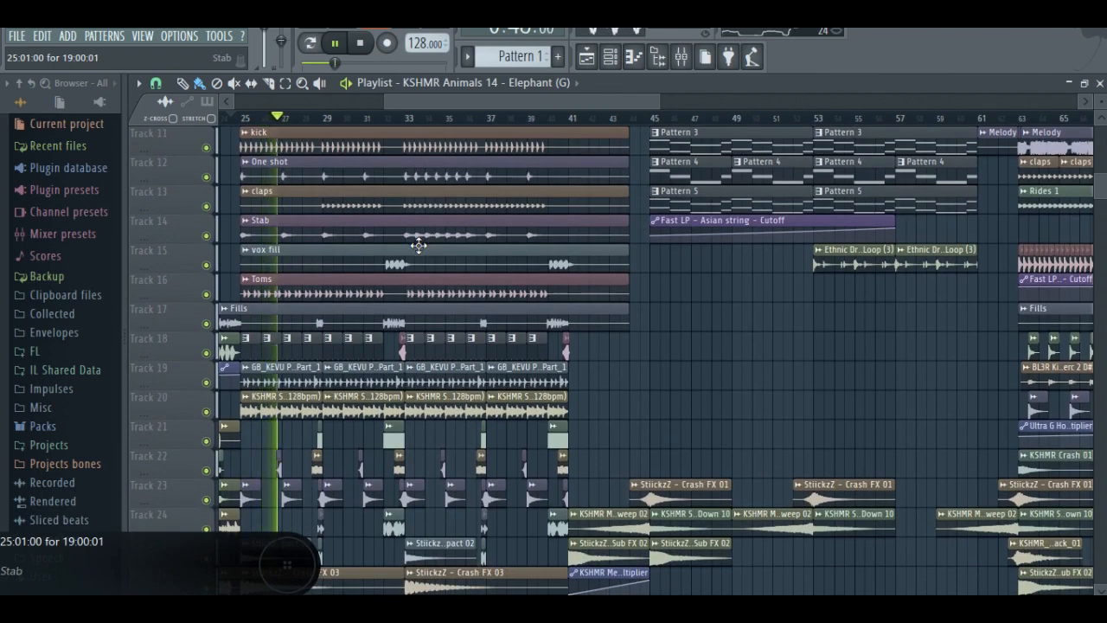
scroll(420, 246, down, 2)
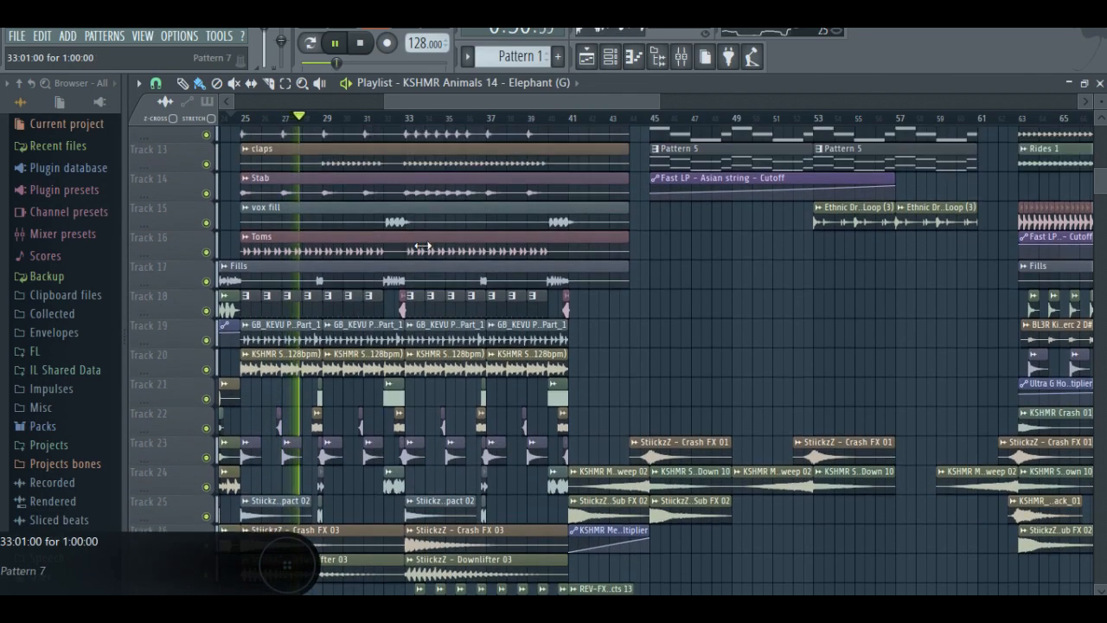
scroll(422, 245, up, 8)
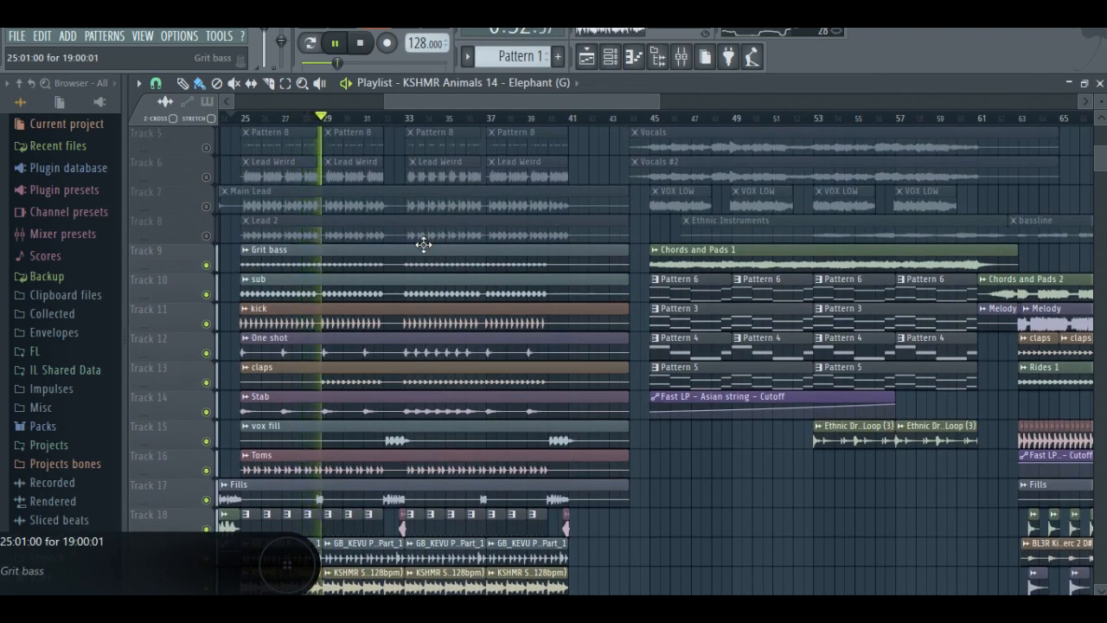
scroll(423, 245, down, 11)
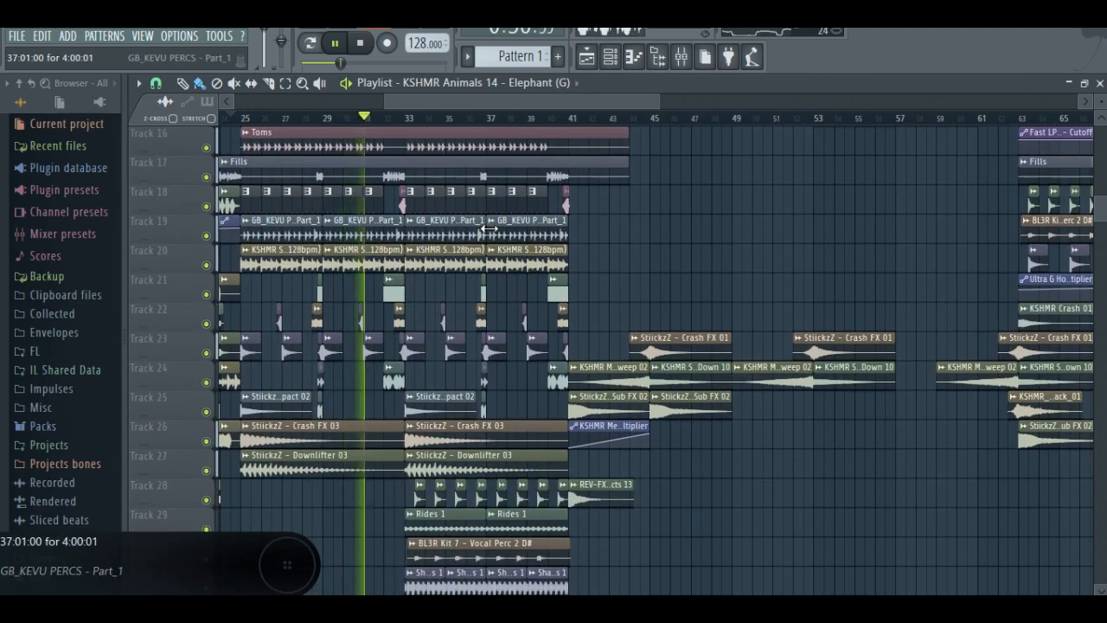
scroll(490, 228, up, 1)
scroll(489, 216, up, 3)
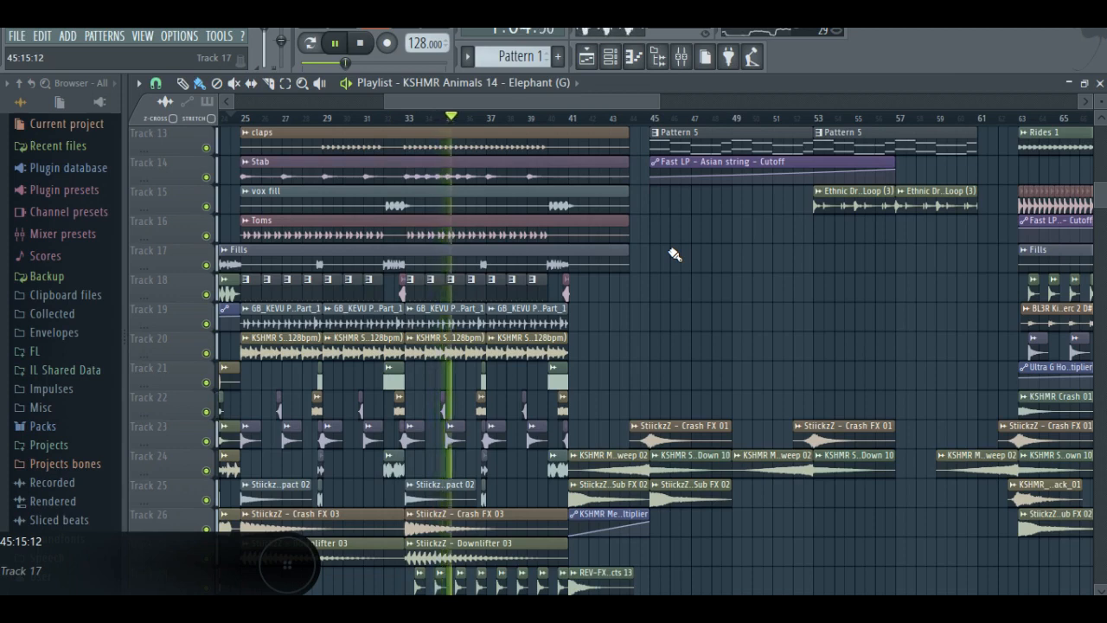
scroll(675, 255, down, 5)
scroll(611, 209, down, 4)
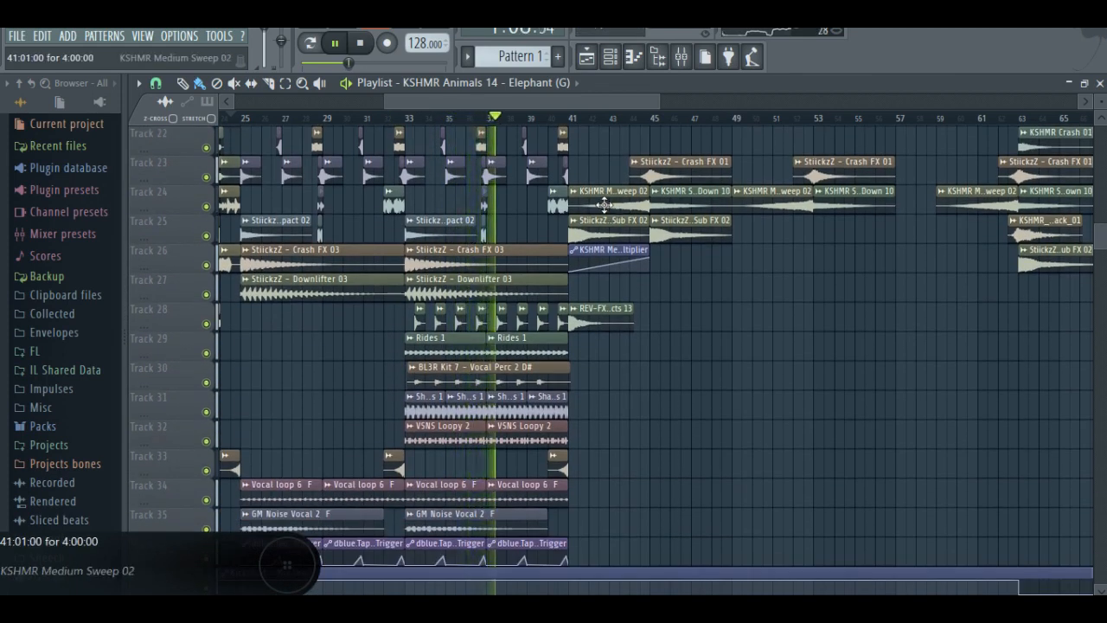
scroll(605, 204, up, 17)
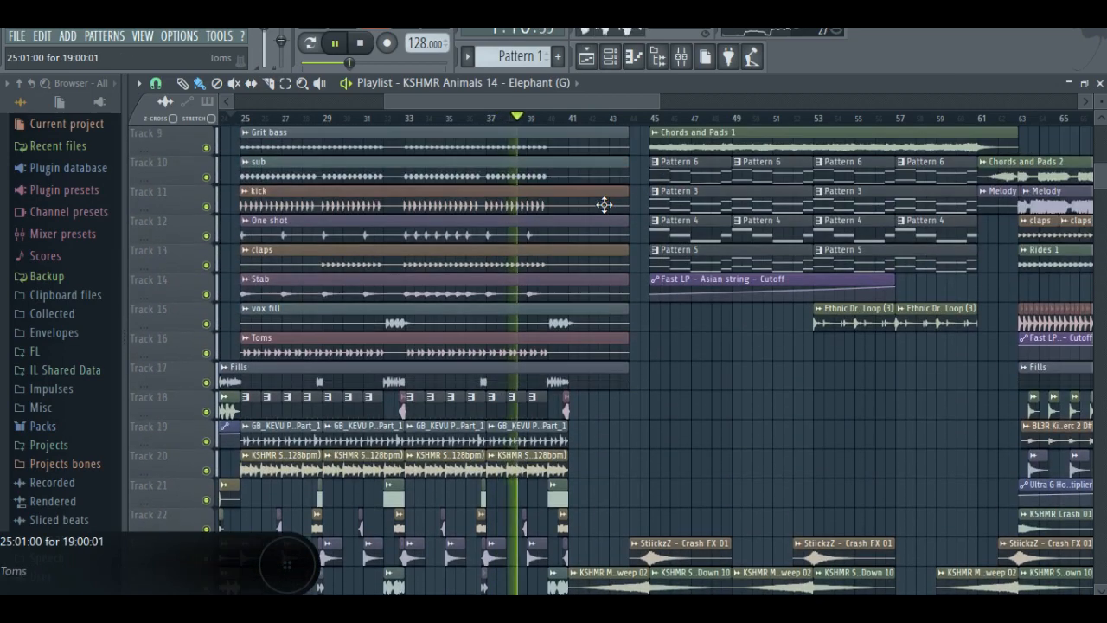
scroll(604, 204, up, 4)
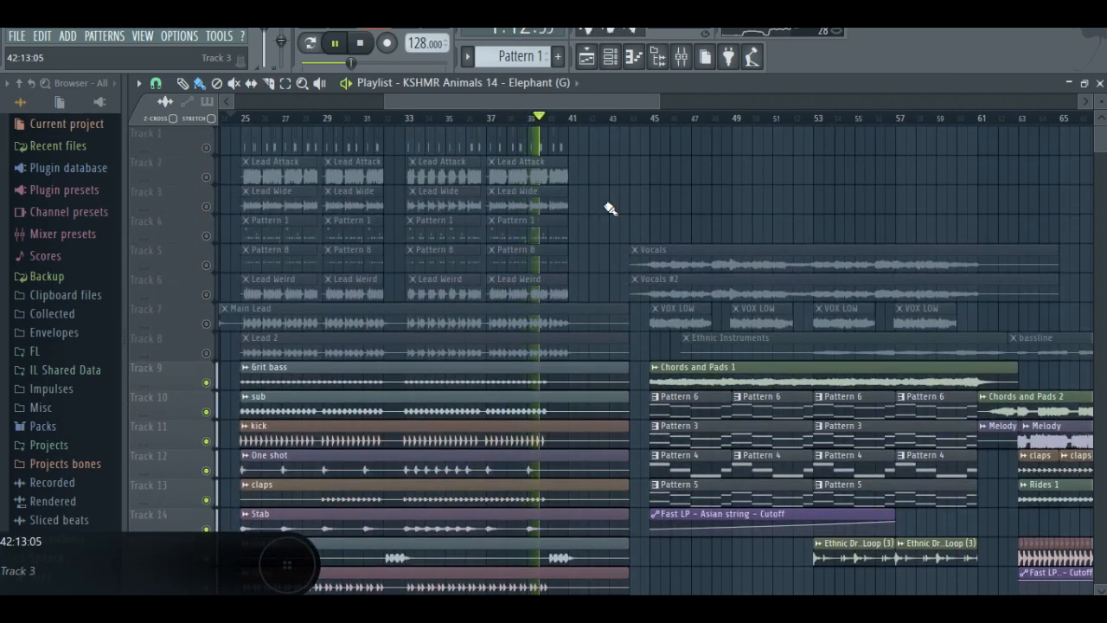
scroll(610, 208, down, 13)
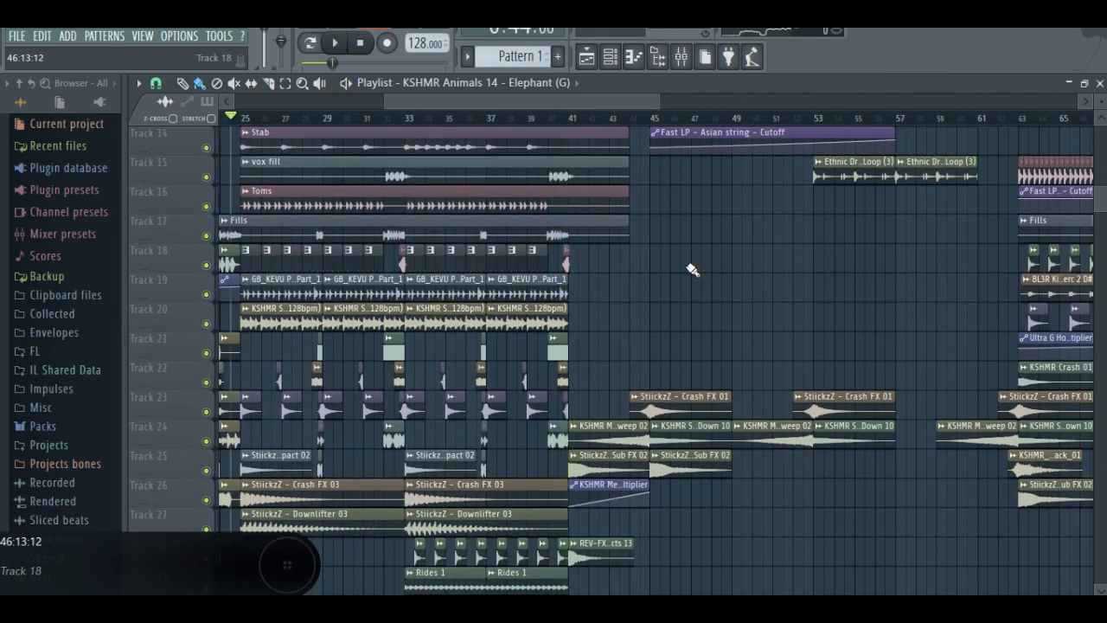
Step: Unmute the lead layers on Tracks 1 to 8 in the playlist
scroll(692, 270, up, 6)
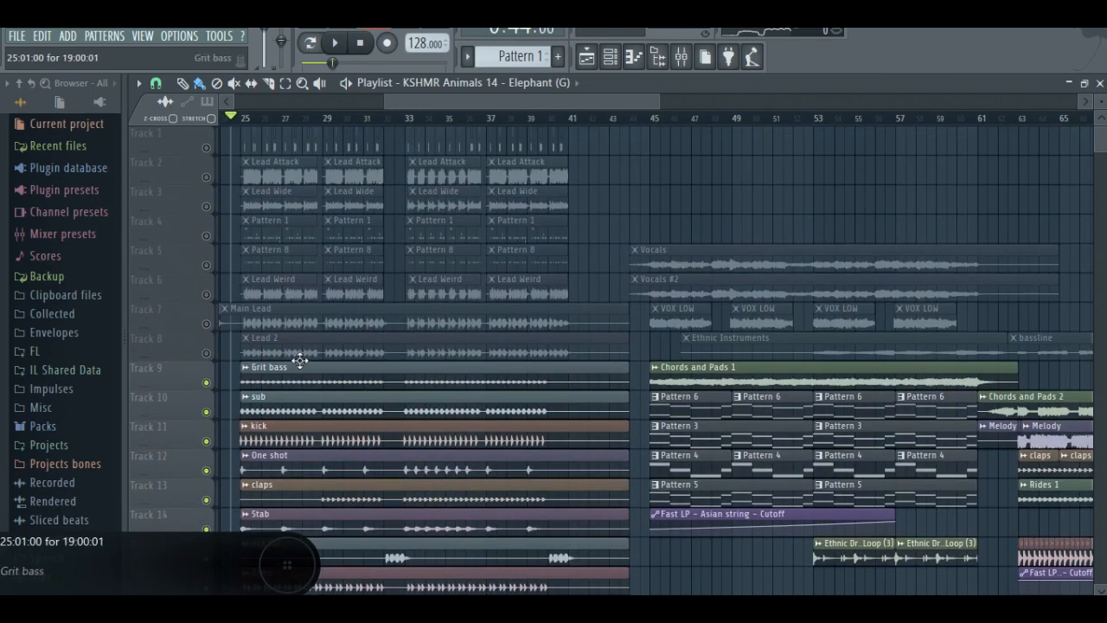
scroll(190, 393, down, 7)
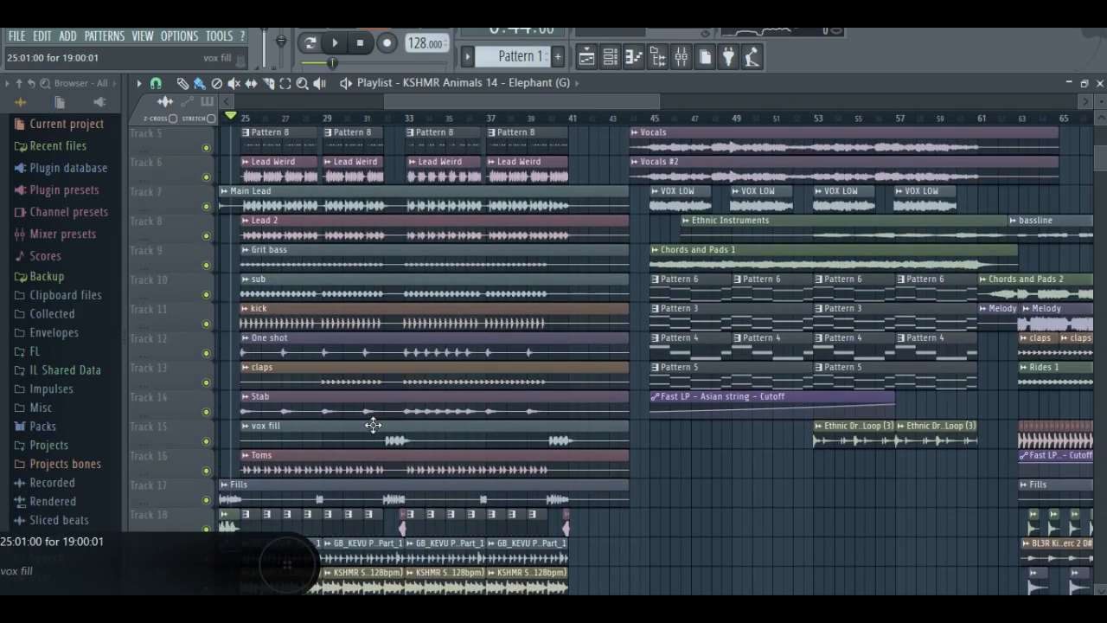
scroll(177, 398, down, 2)
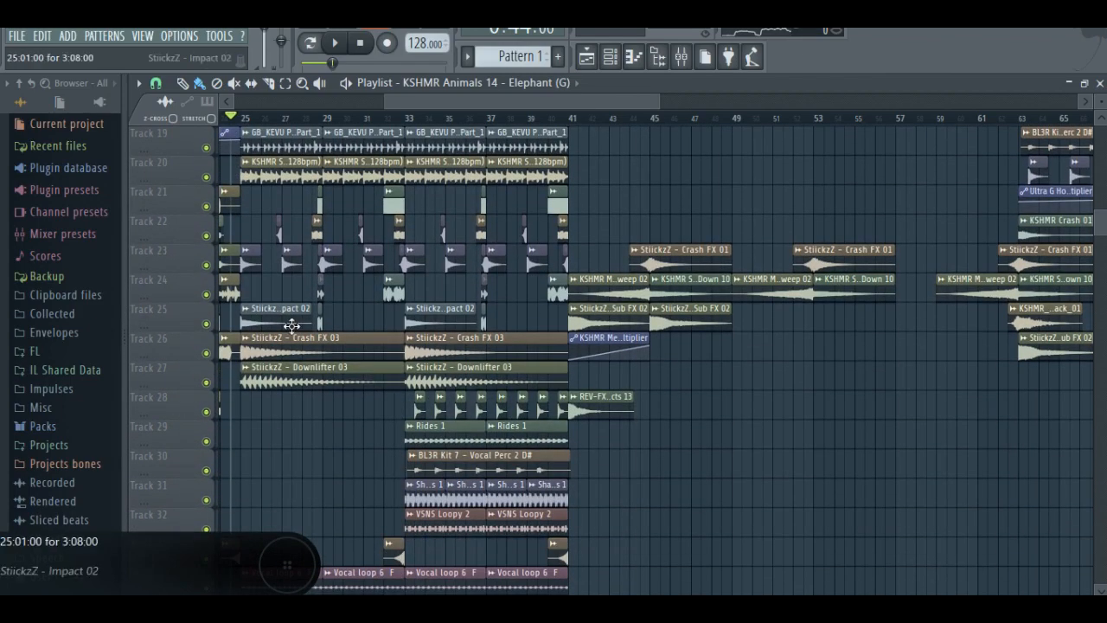
Step: Isolate the StiickzZ - Crash FX 03 on Track 26 together with Downlifter 03 on Track 27 at bar 25, and restore all tracks
right_click(206, 353)
click(207, 383)
right_click(208, 353)
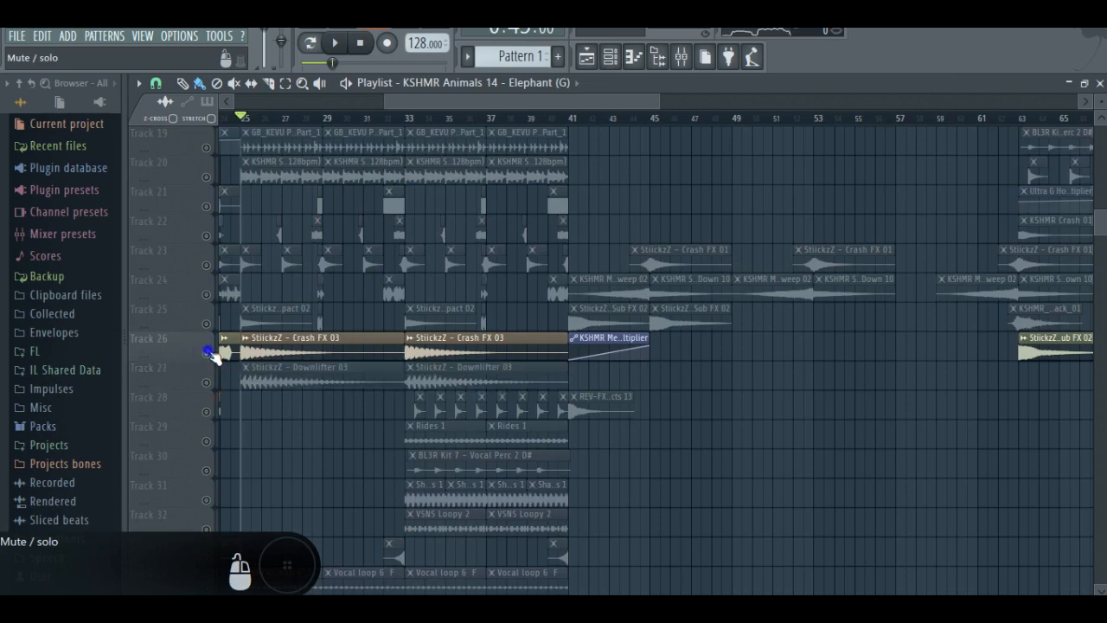
right_click(210, 353)
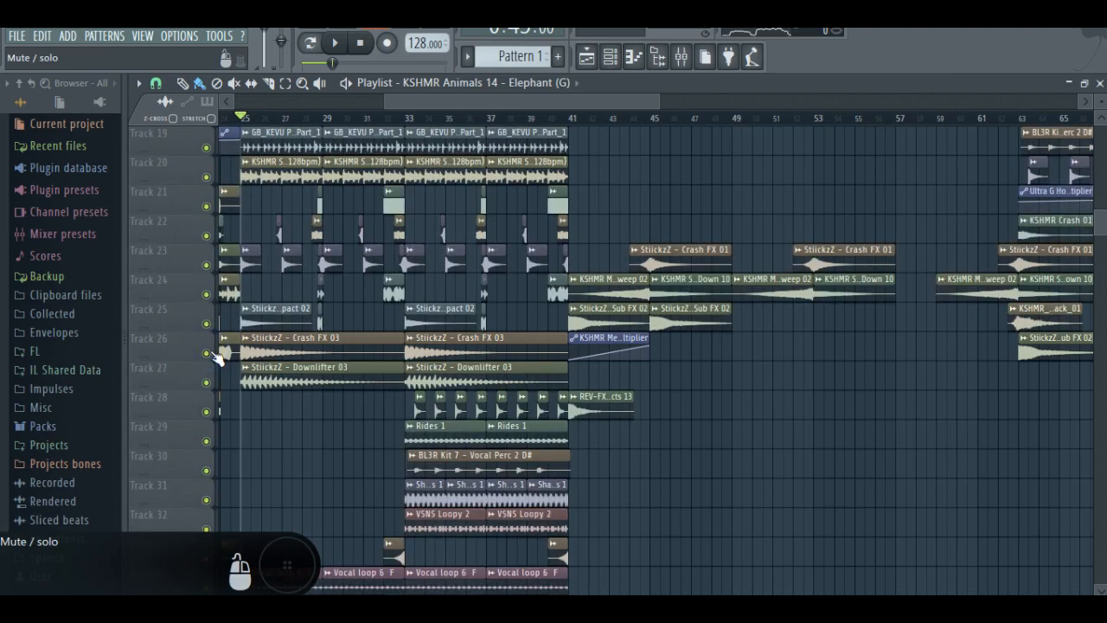
Step: Solo the GM Noise Vocal 2 F clips on Track 35 at bar 33, and unsolo the track to restore the full arrangement
scroll(461, 360, down, 5)
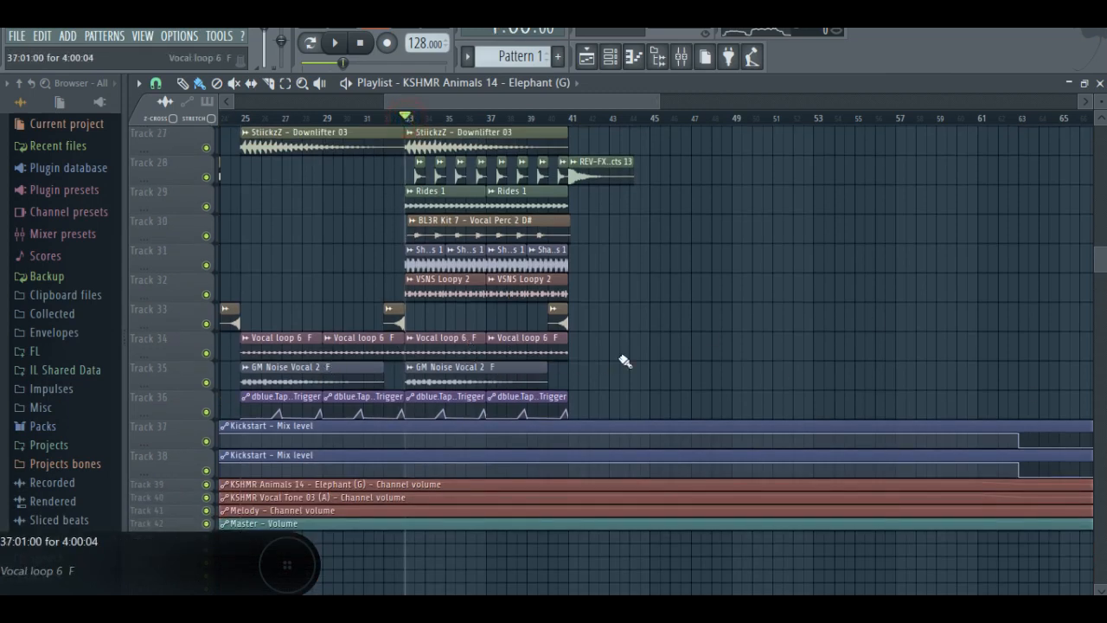
right_click(207, 383)
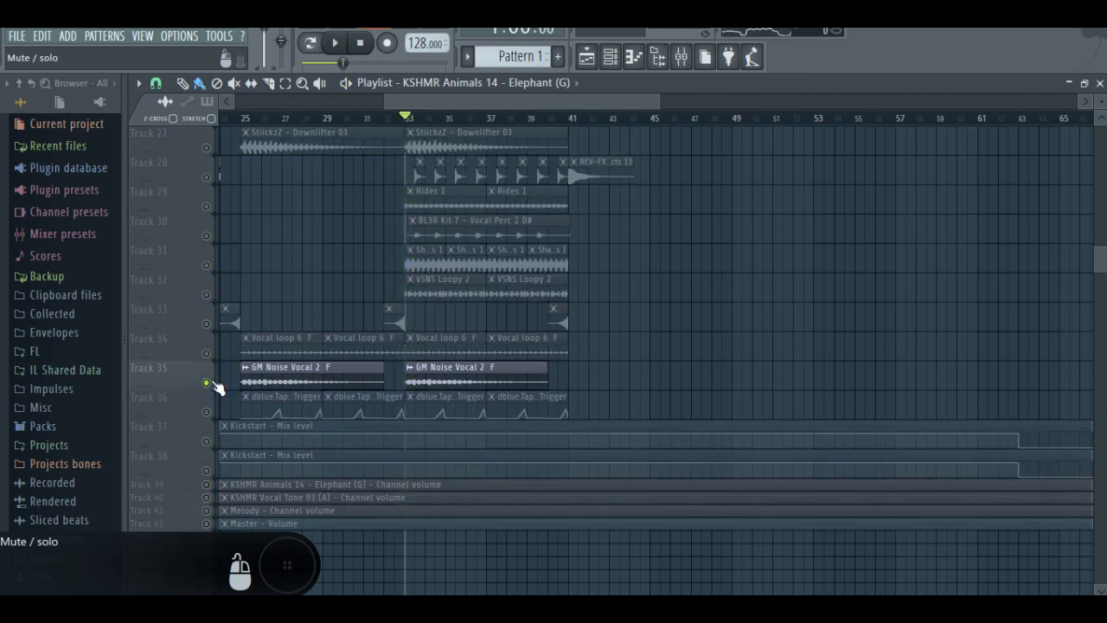
right_click(208, 382)
scroll(756, 248, up, 10)
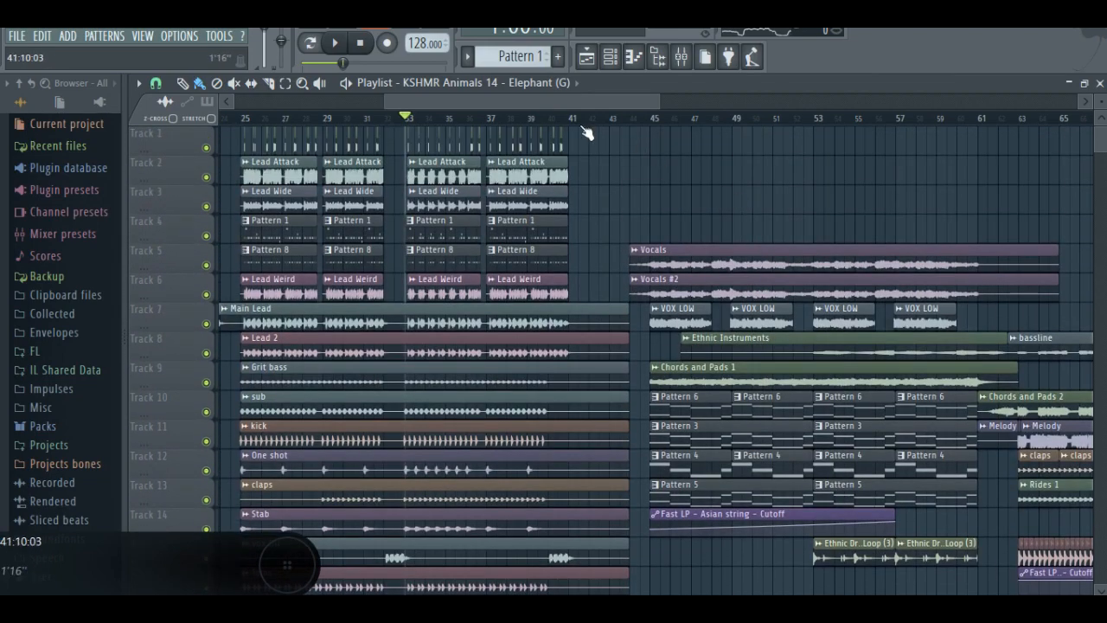
Step: Play the break from bar 44 and look over its vocal, ethnic, chord and pattern layers in the playlist, then stop playback
click(568, 117)
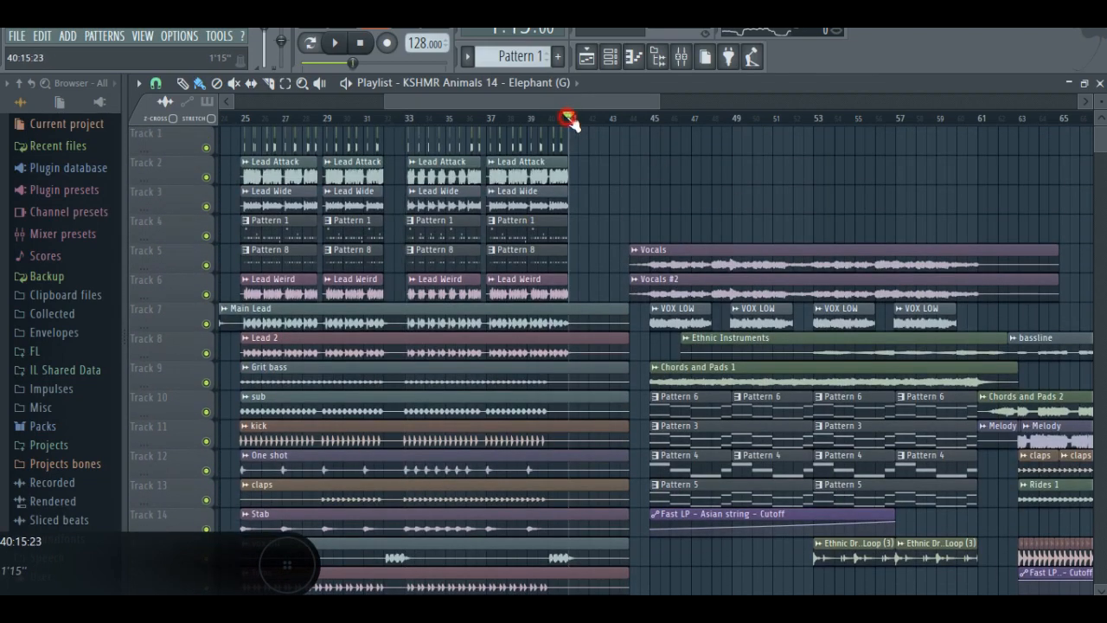
drag(636, 101, 521, 105)
click(509, 119)
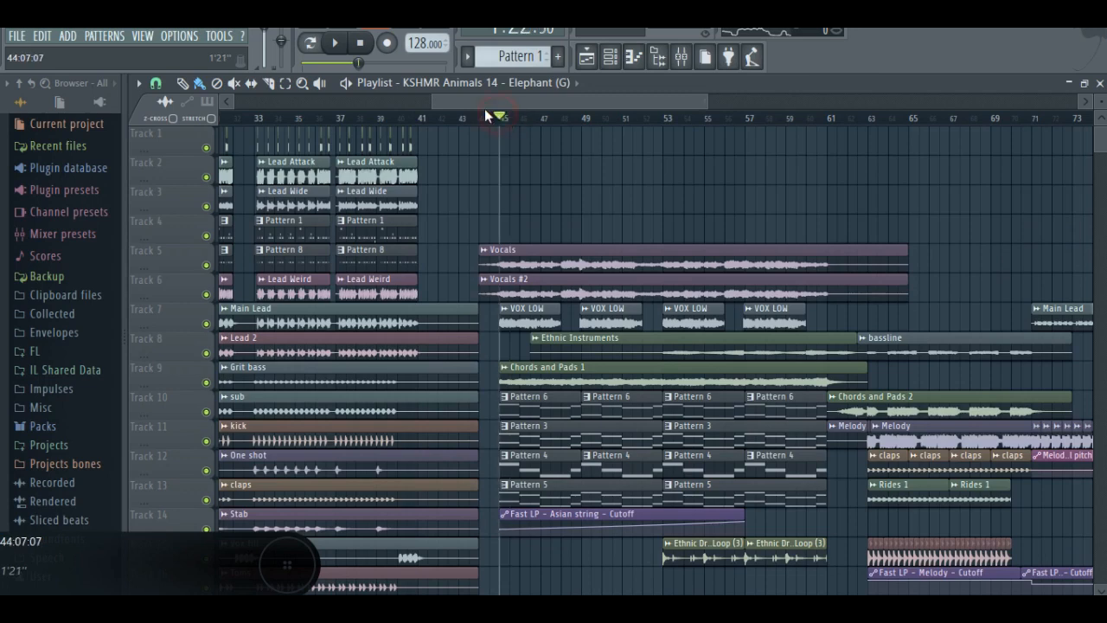
click(483, 117)
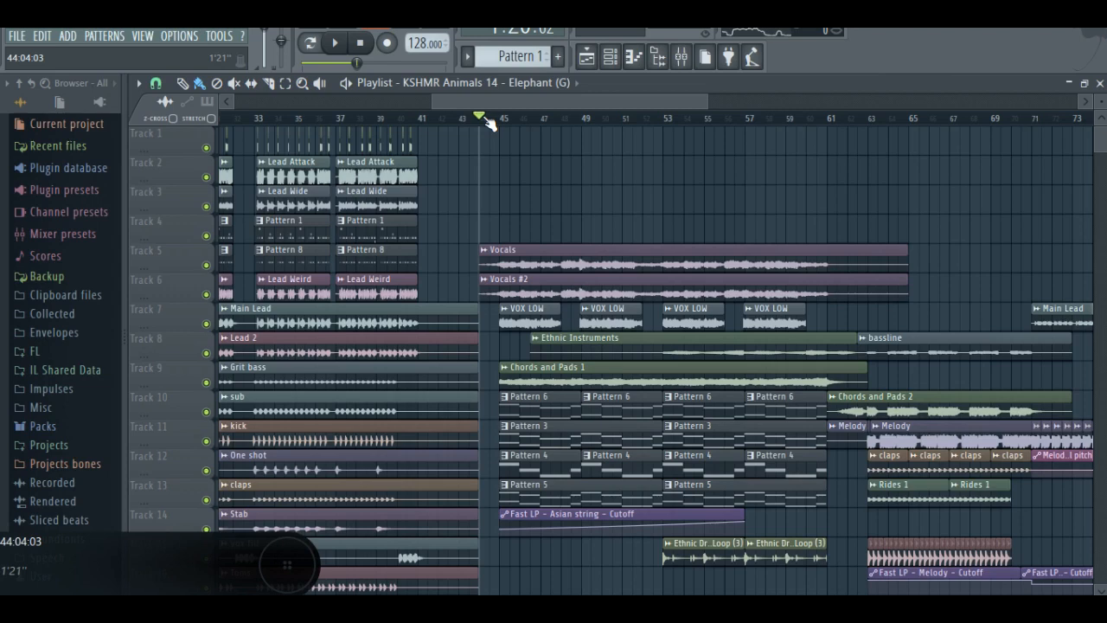
key(space)
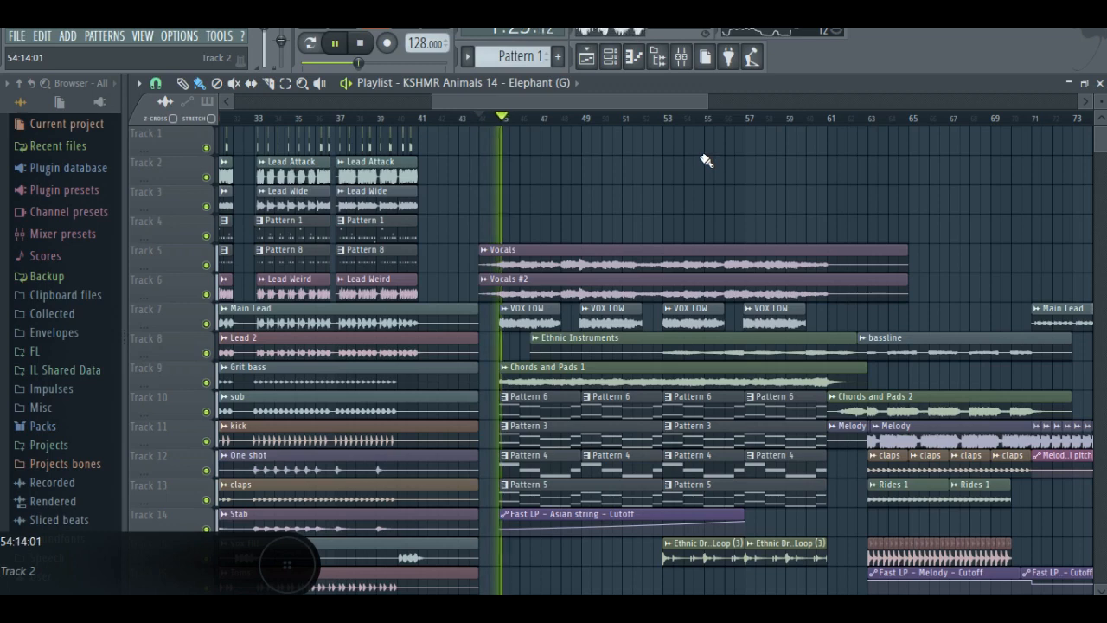
scroll(705, 164, down, 4)
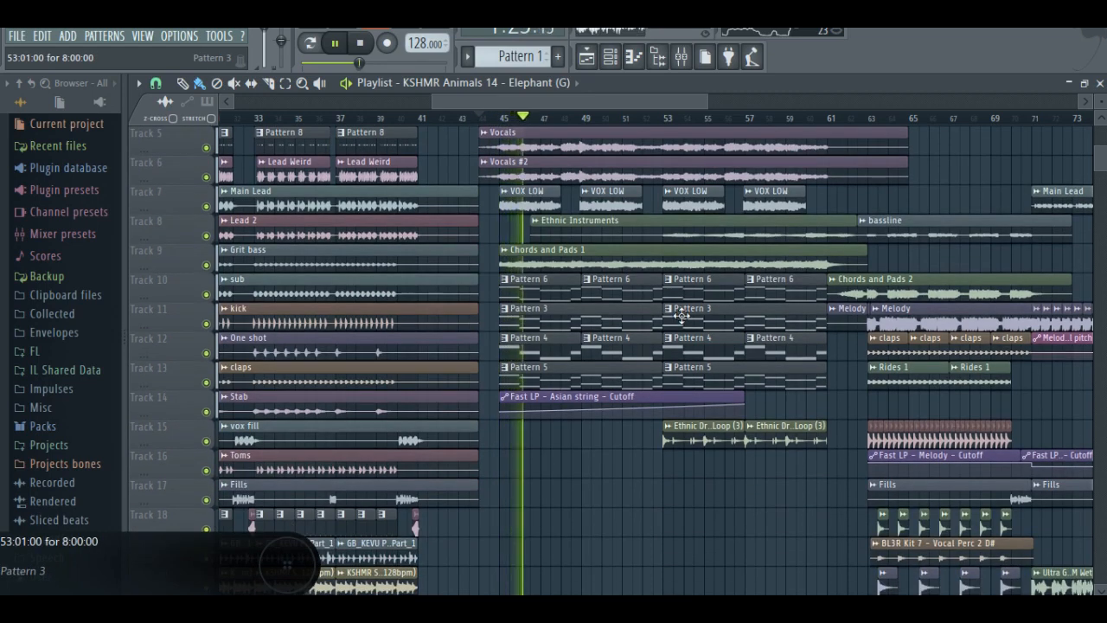
scroll(682, 310, up, 3)
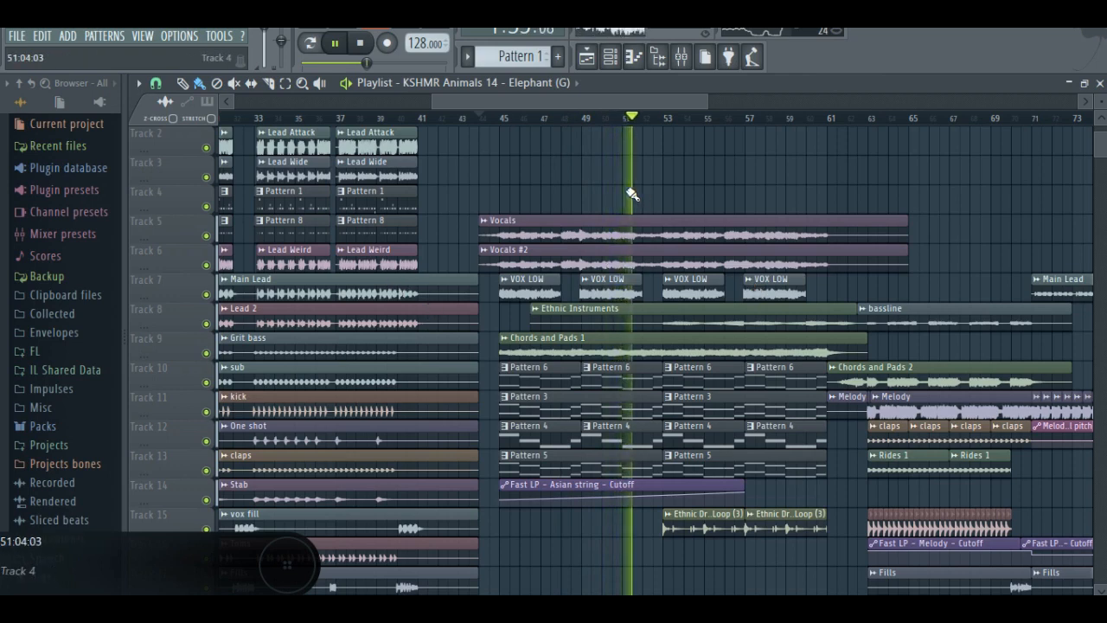
scroll(754, 321, down, 3)
scroll(753, 321, up, 4)
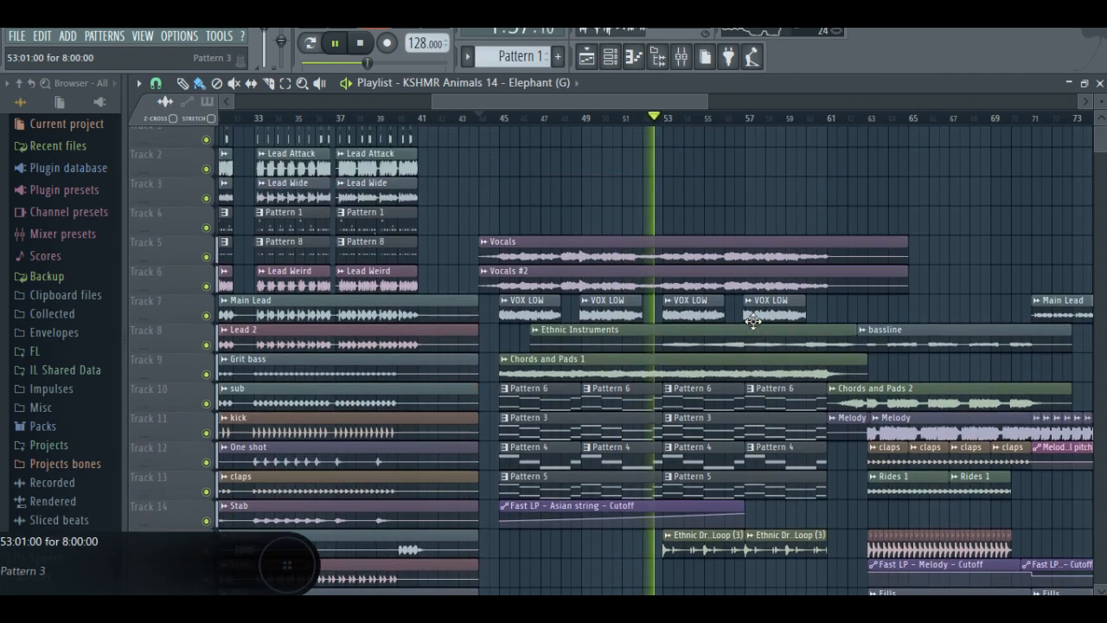
key(space)
click(362, 43)
Step: Inspect the channel settings of the Vocals and Vocals #2 clips, and show the VOX mixer track they are routed to
double_click(544, 250)
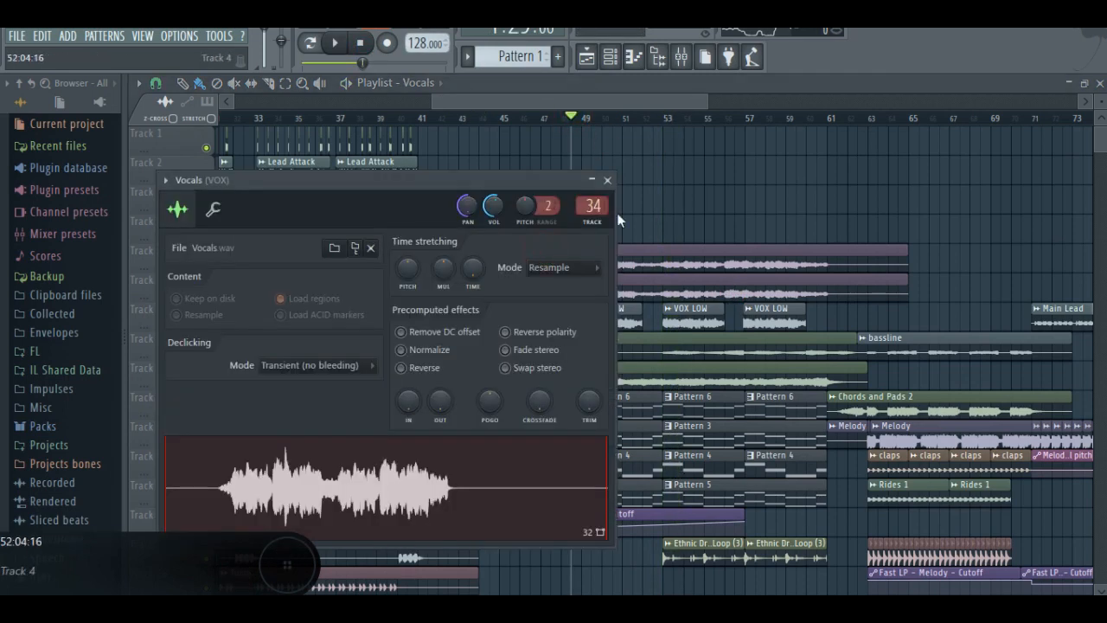
click(608, 182)
double_click(638, 280)
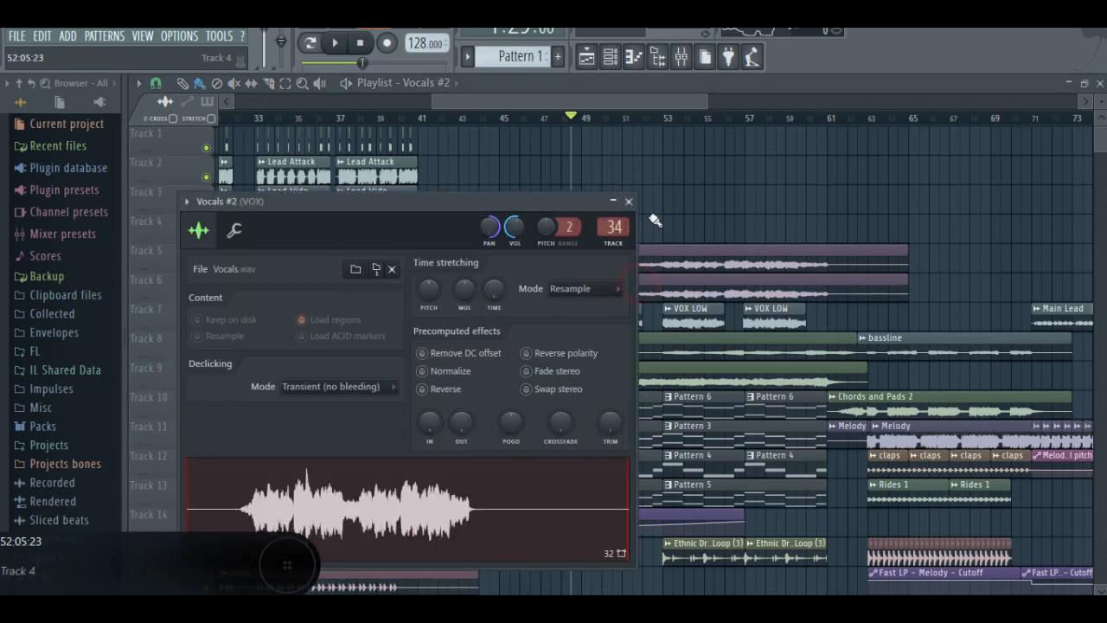
click(629, 202)
double_click(604, 256)
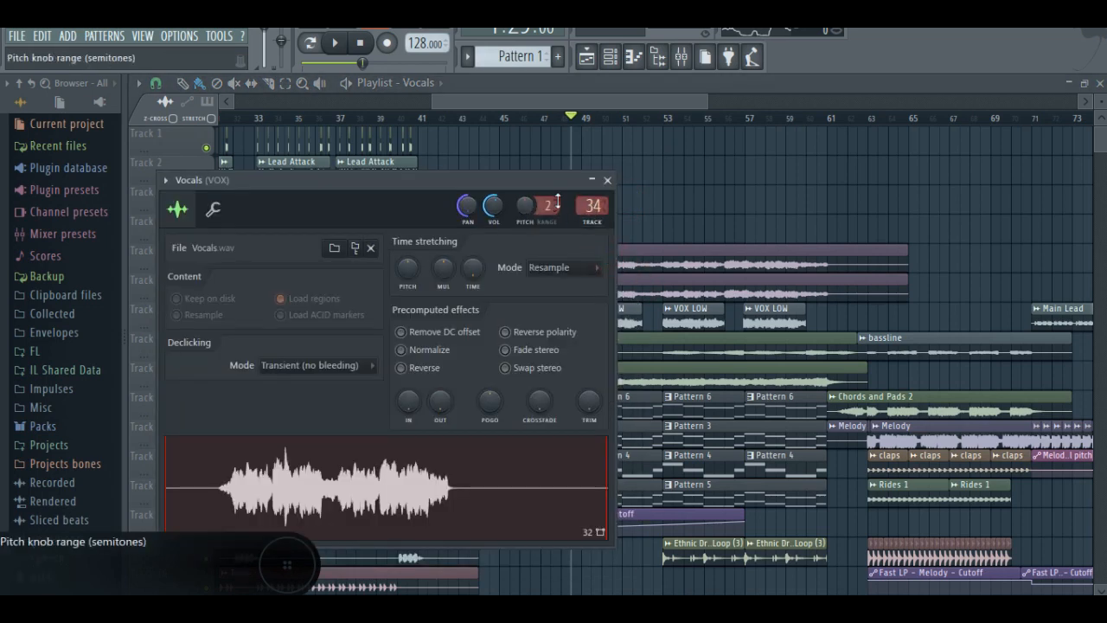
click(592, 205)
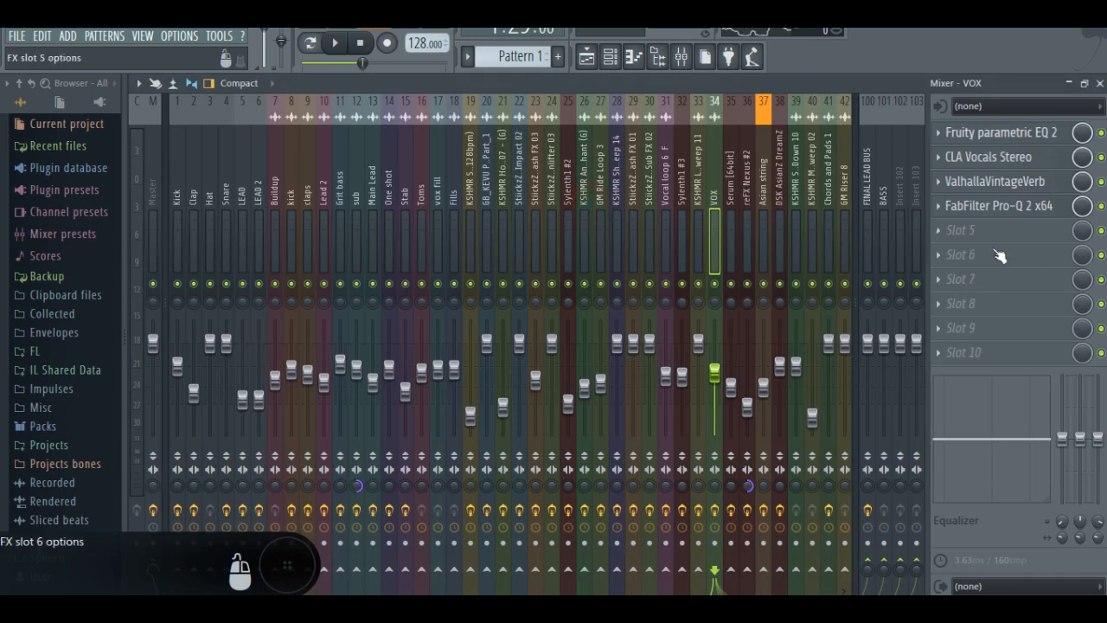
Step: Examine the Fruity parametric EQ 2, CLA Vocals Stereo, ValhallaVintageVerb and FabFilter Pro-Q 2 settings on the VOX mixer track
click(1004, 133)
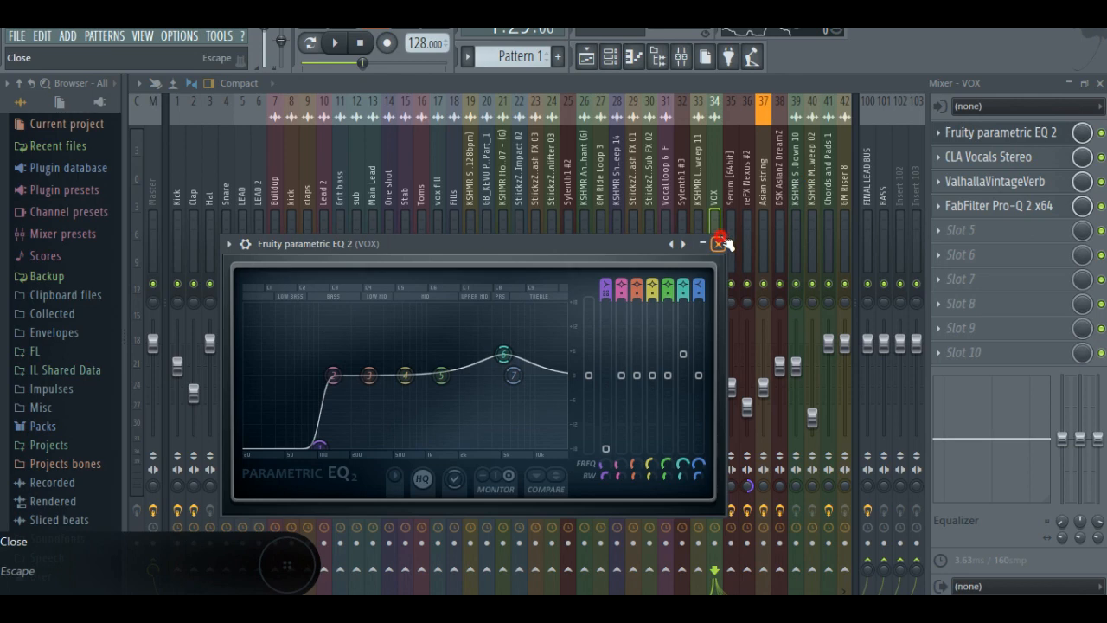
click(718, 243)
click(978, 158)
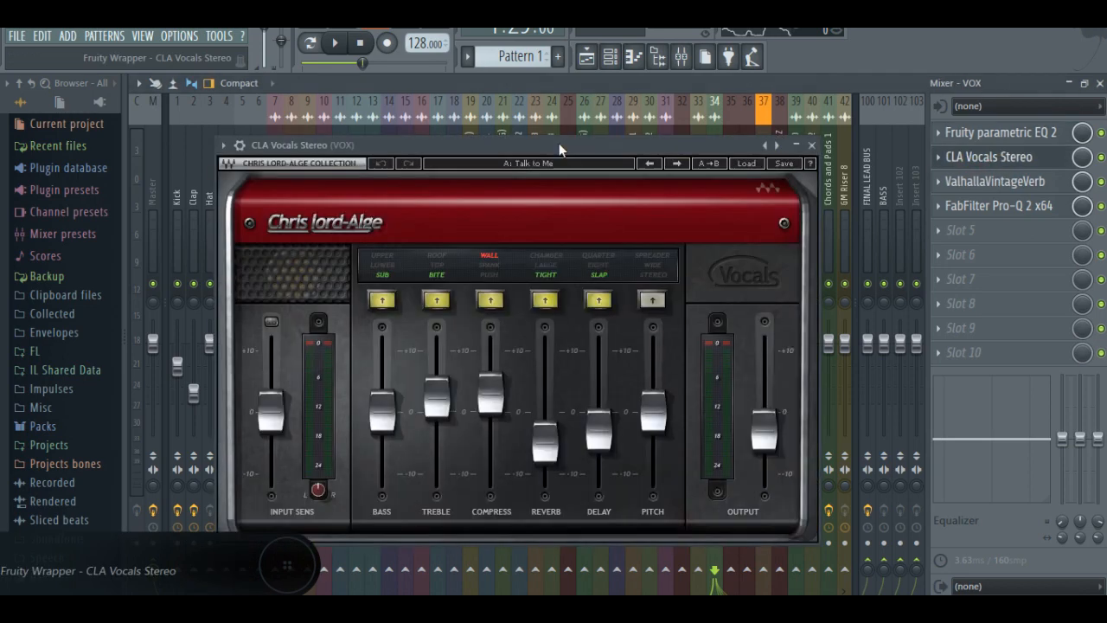
click(818, 147)
click(997, 182)
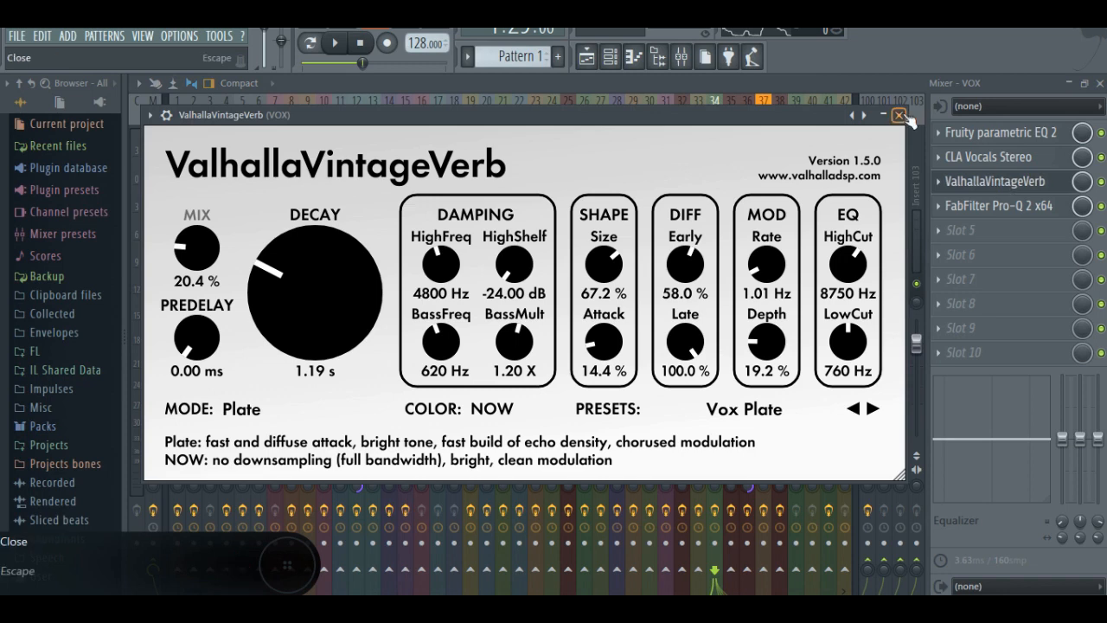
click(900, 115)
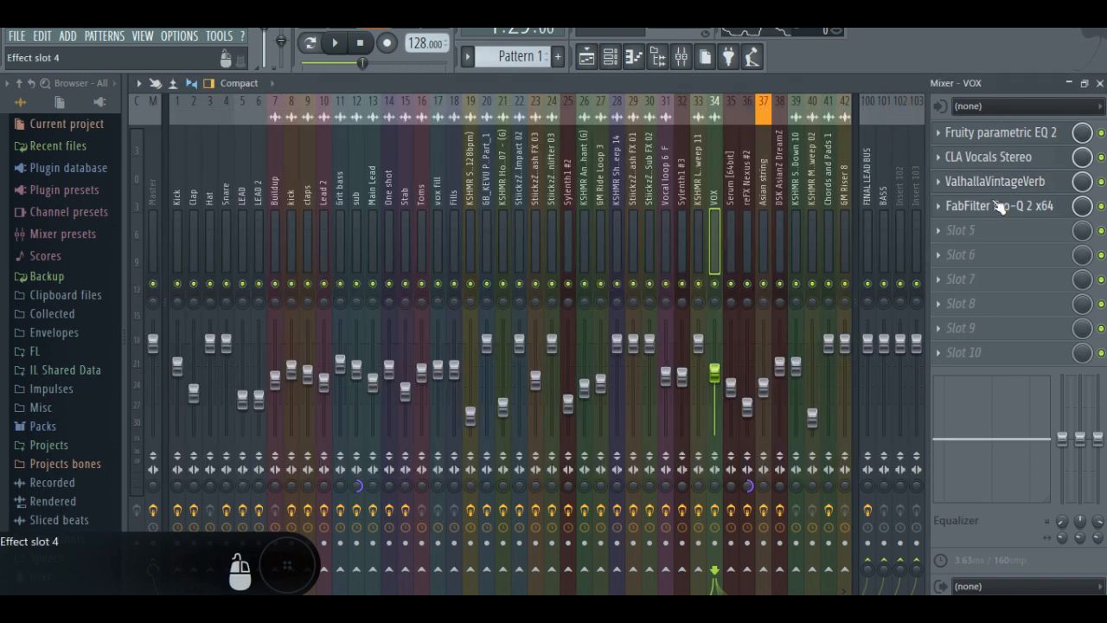
click(1046, 208)
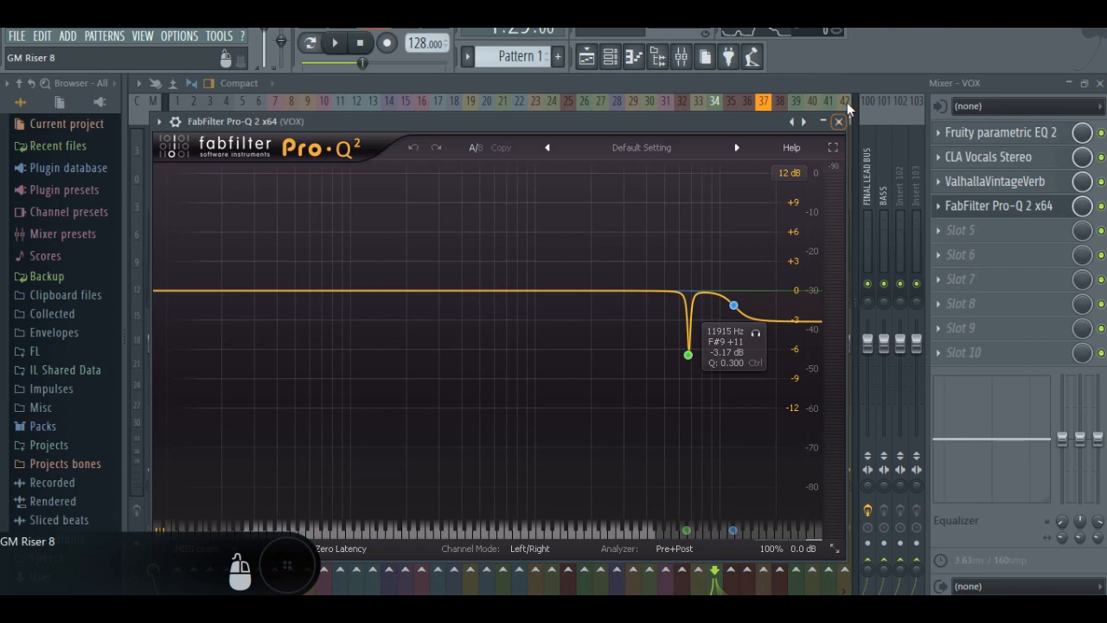
click(838, 122)
Step: Review the VOX track's parametric EQ curve again, along with the CLA Vocals treble fader and the FabFilter Pro-Q 2
click(985, 134)
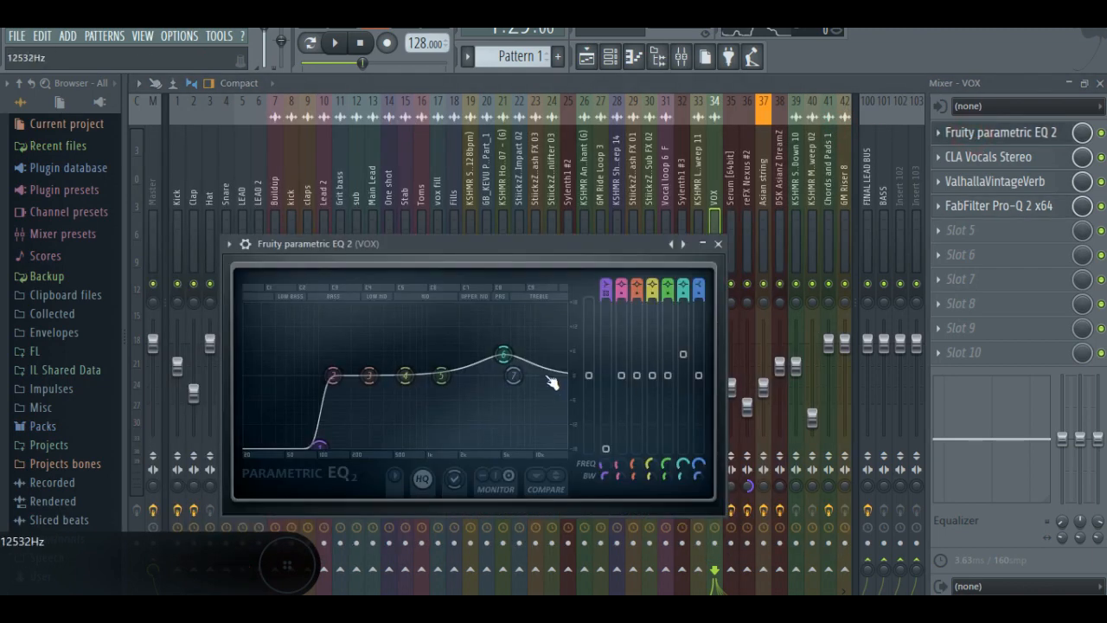
click(717, 245)
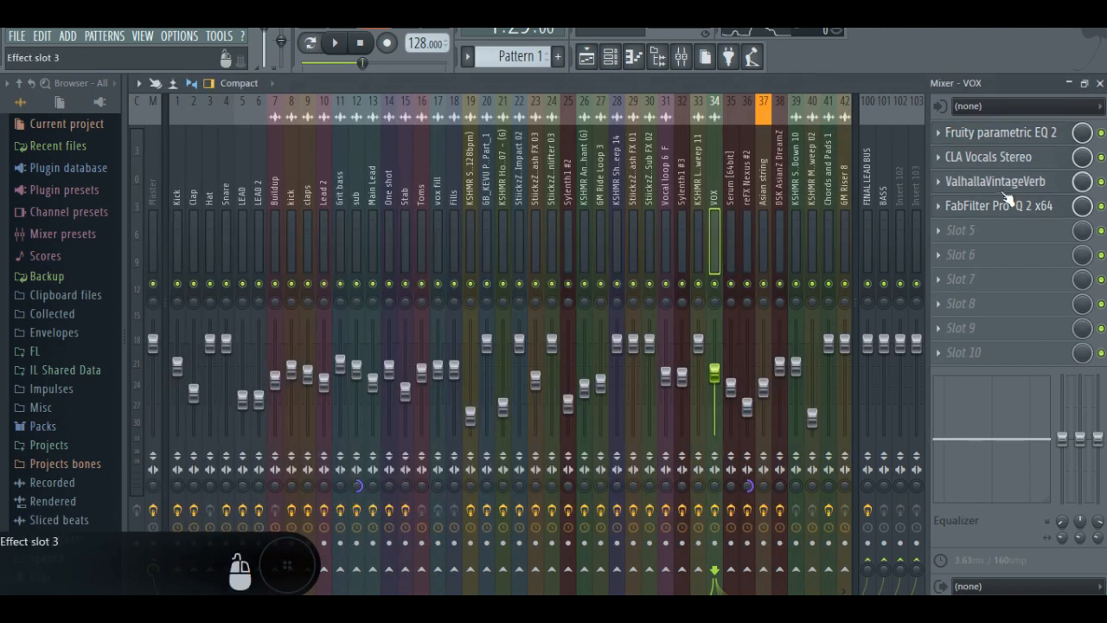
click(1020, 159)
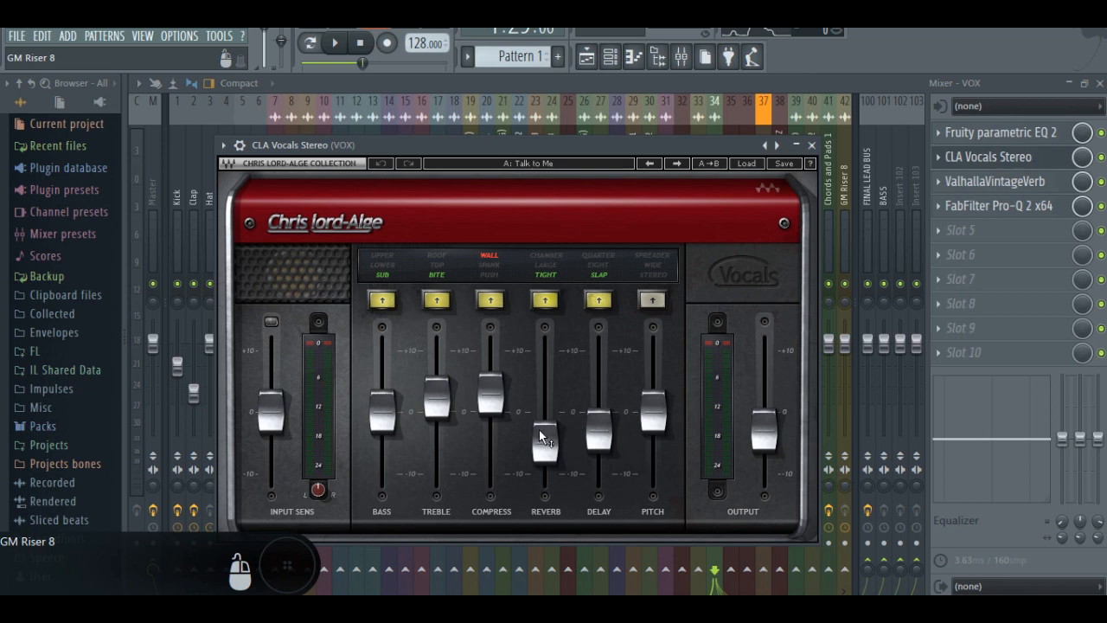
click(436, 406)
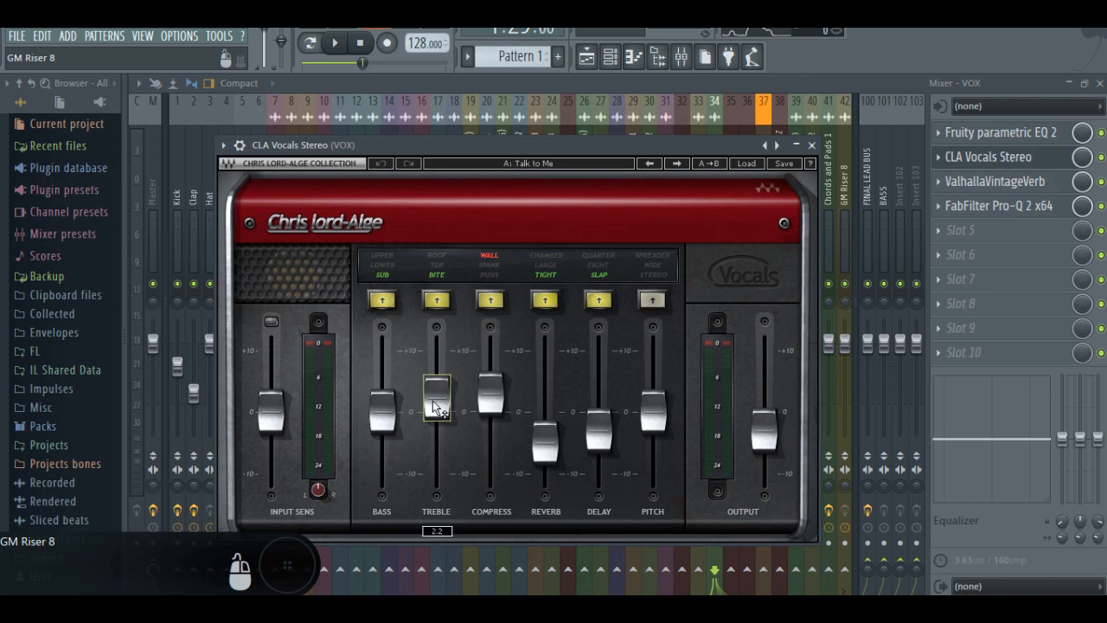
click(813, 145)
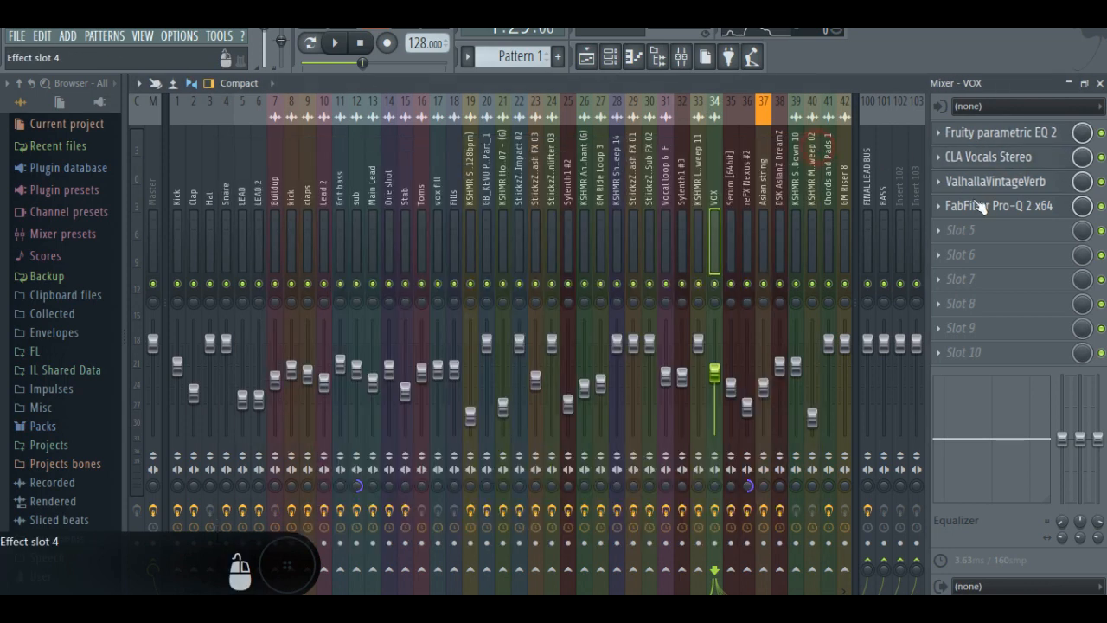
click(976, 204)
click(839, 122)
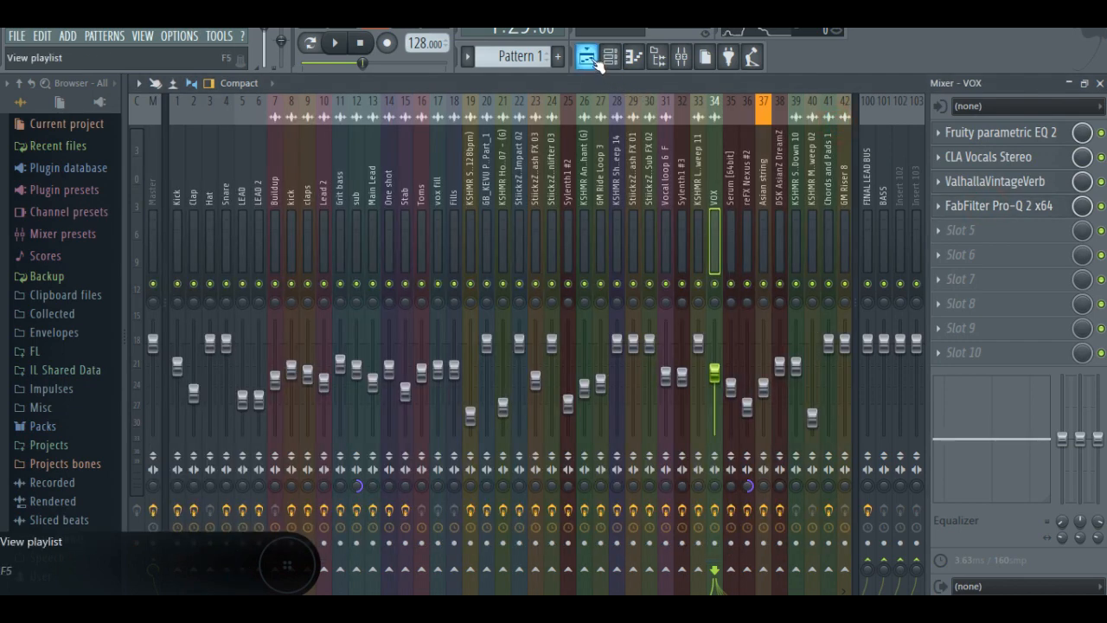
Step: Solo the VOX LOW clips on Track 7 in the playlist, audition them from bars 45 and 49, and restore all tracks
click(587, 57)
click(501, 116)
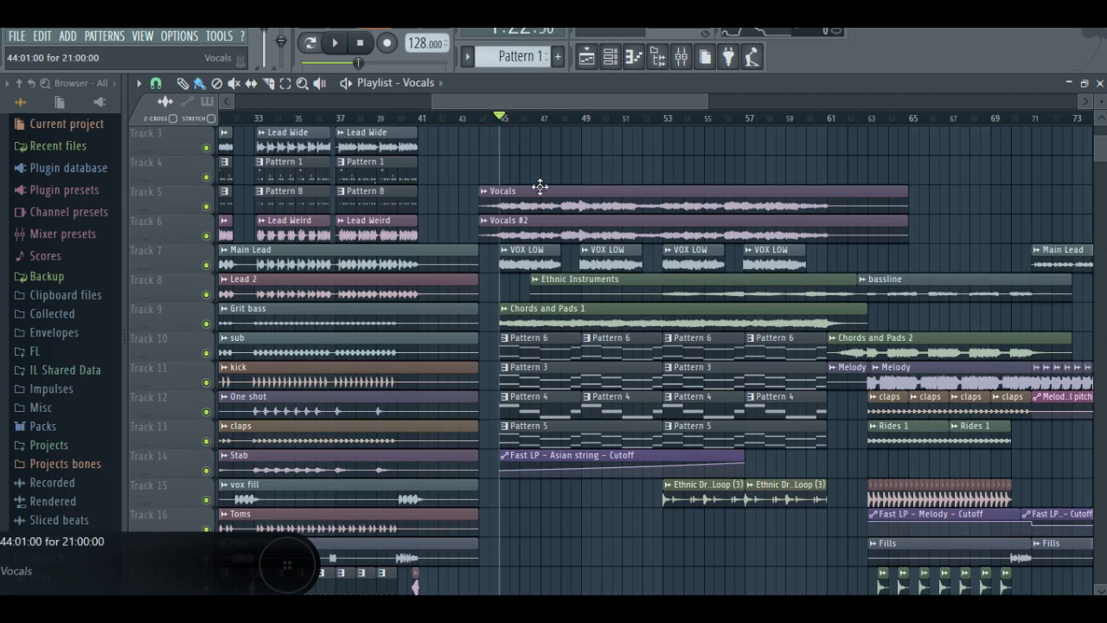
right_click(208, 264)
key(space)
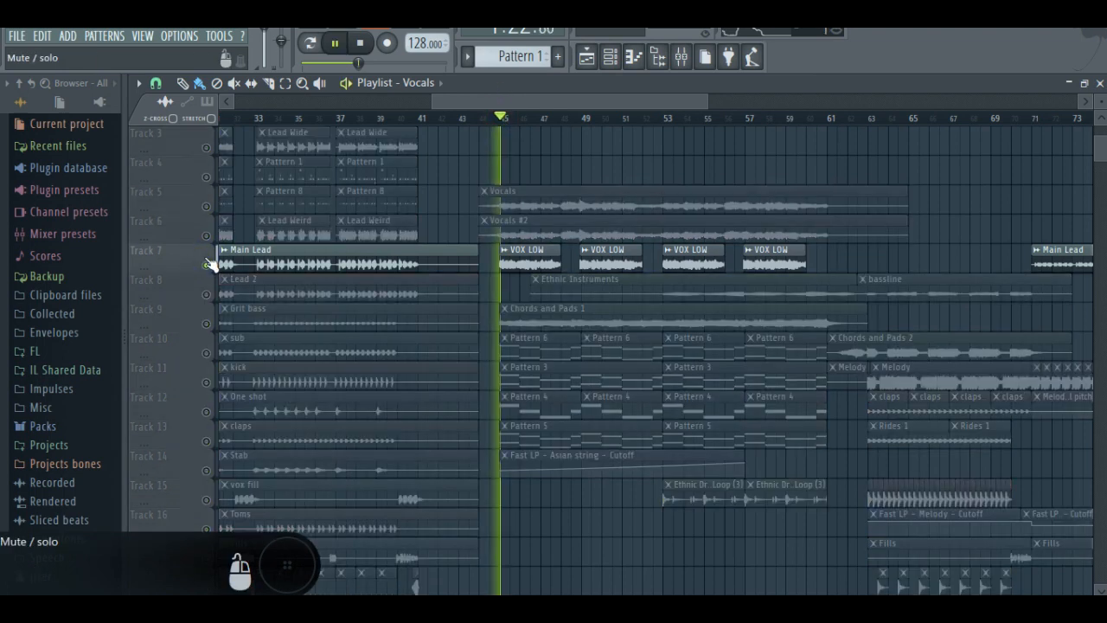
click(585, 119)
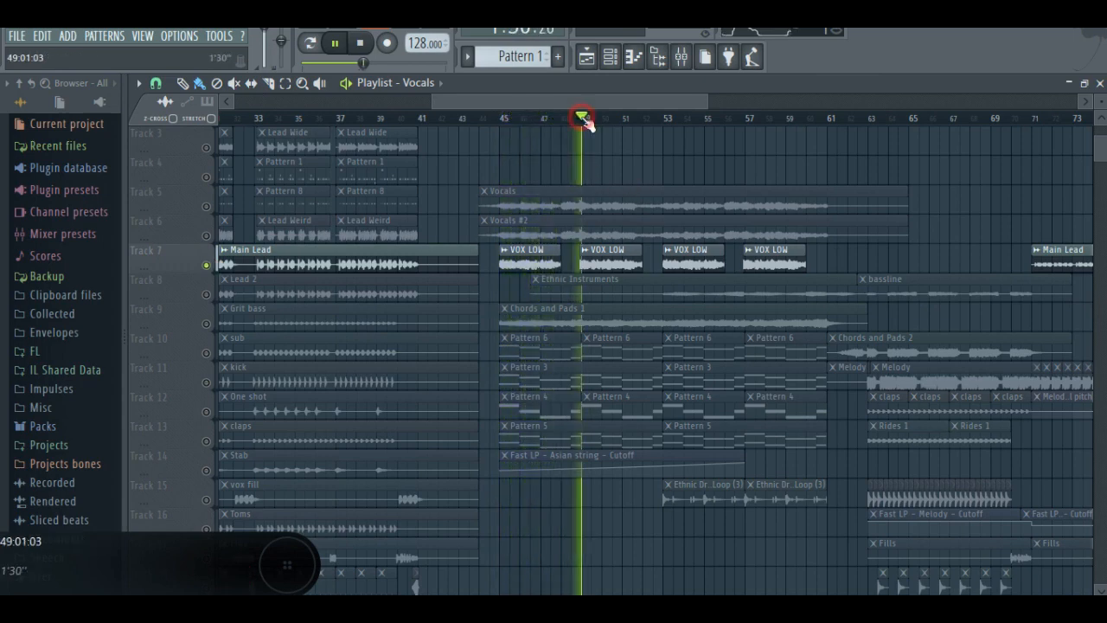
key(space)
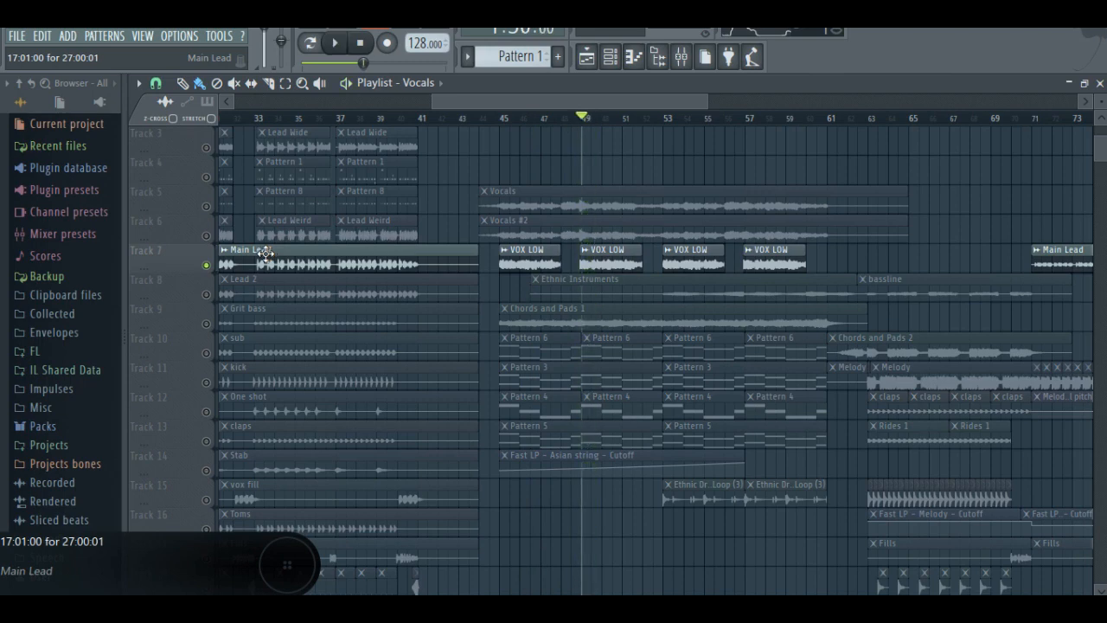
ctrl+click(207, 266)
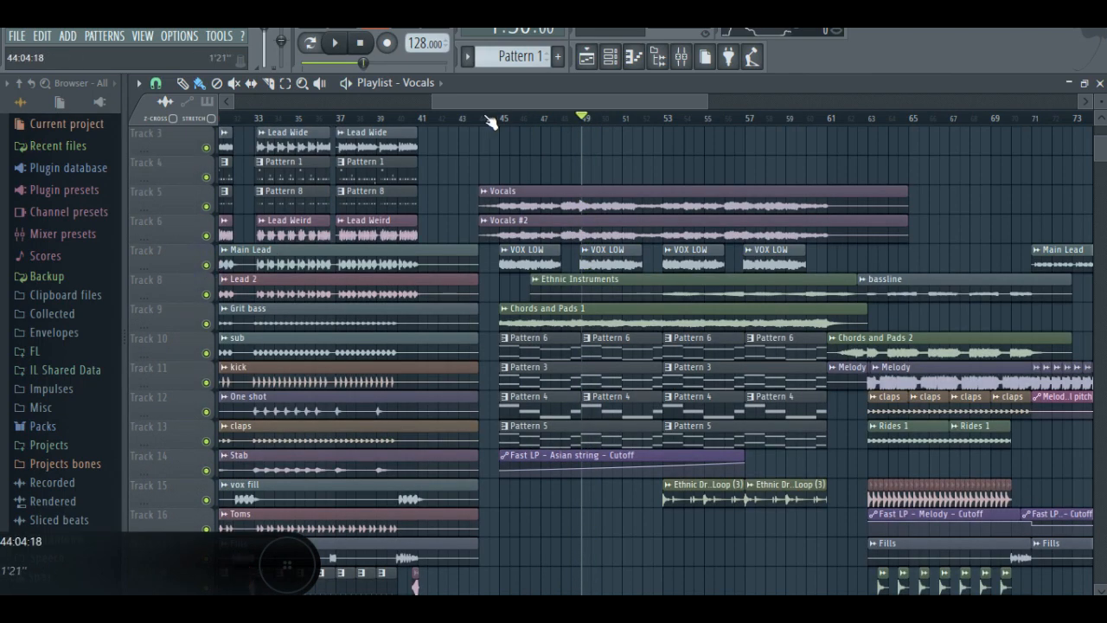
Step: Isolate Vocals and Vocals #2 on Tracks 5 and 6, and play them from bar 44 and again from bar 49
click(482, 119)
ctrl+click(206, 235)
click(207, 266)
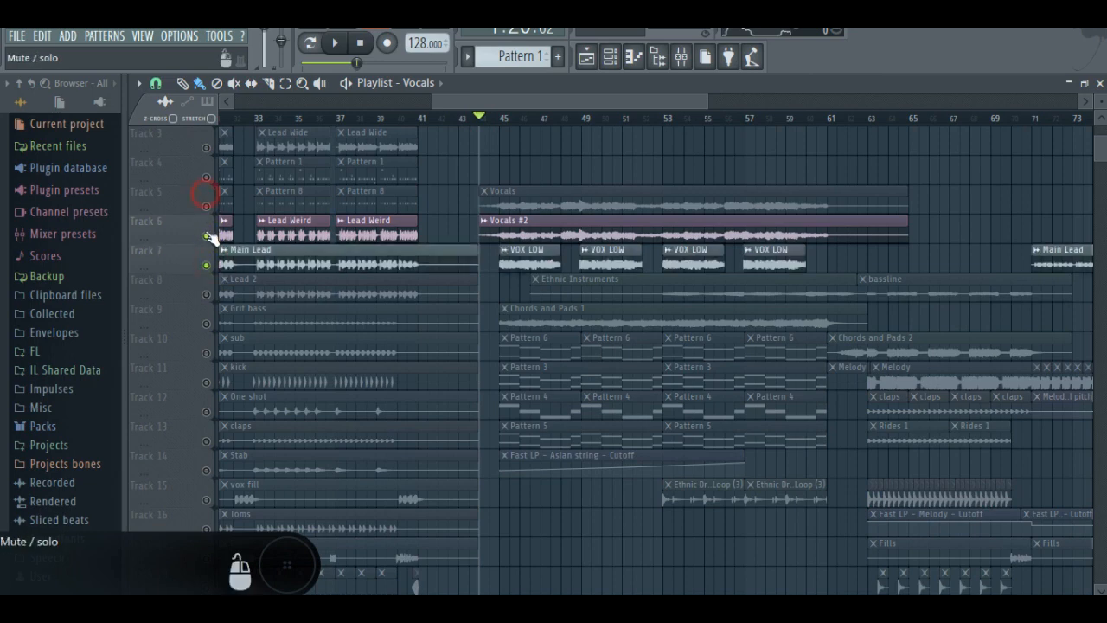
click(206, 206)
click(207, 265)
key(space)
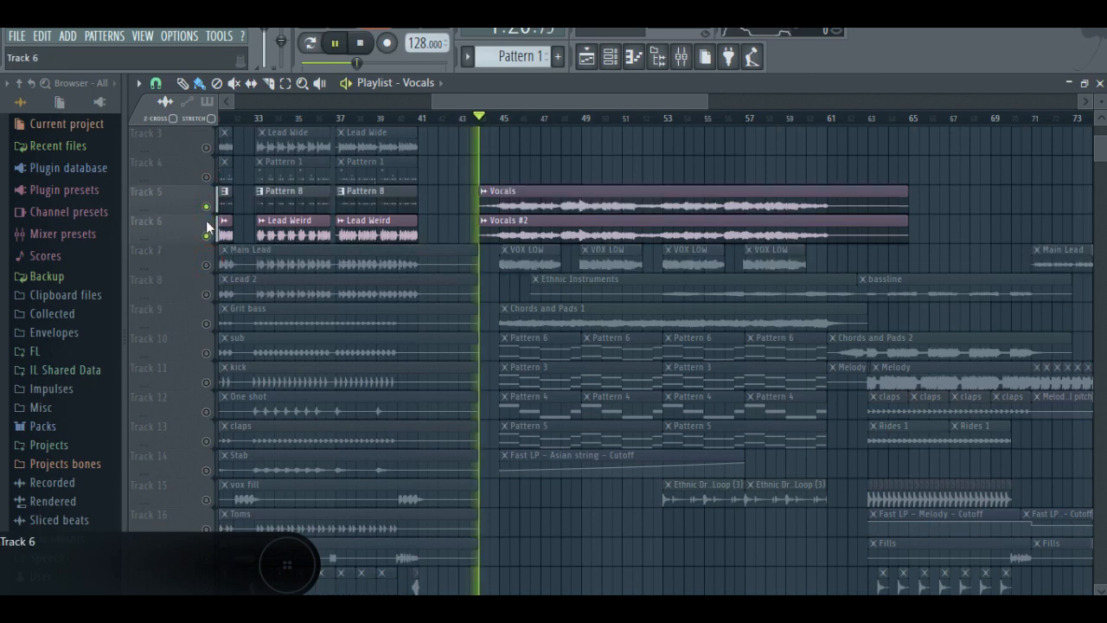
click(584, 116)
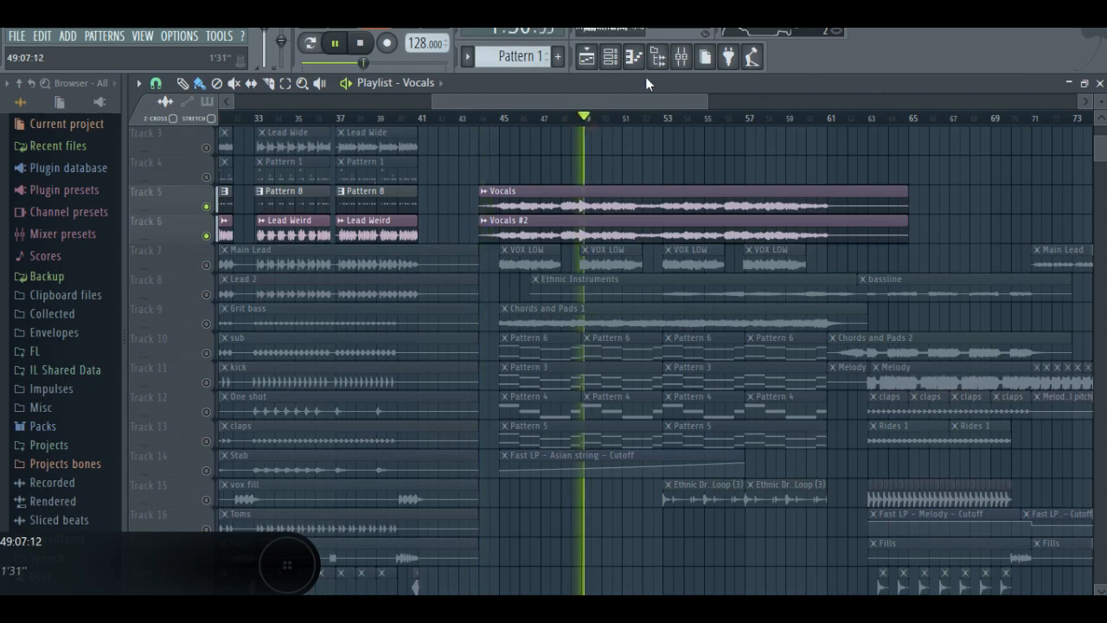
Step: Add Little AlterBoy to effect slot 5 of the VOX mixer track, load the 09 Low Octave Double preset and play the vocals
click(681, 56)
click(971, 235)
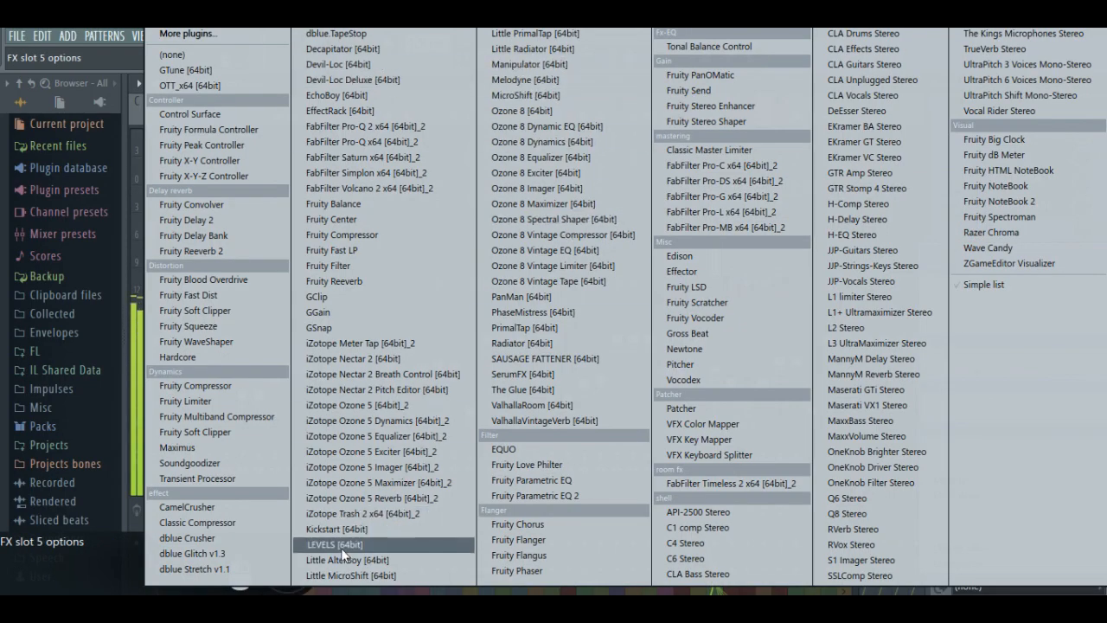
click(388, 561)
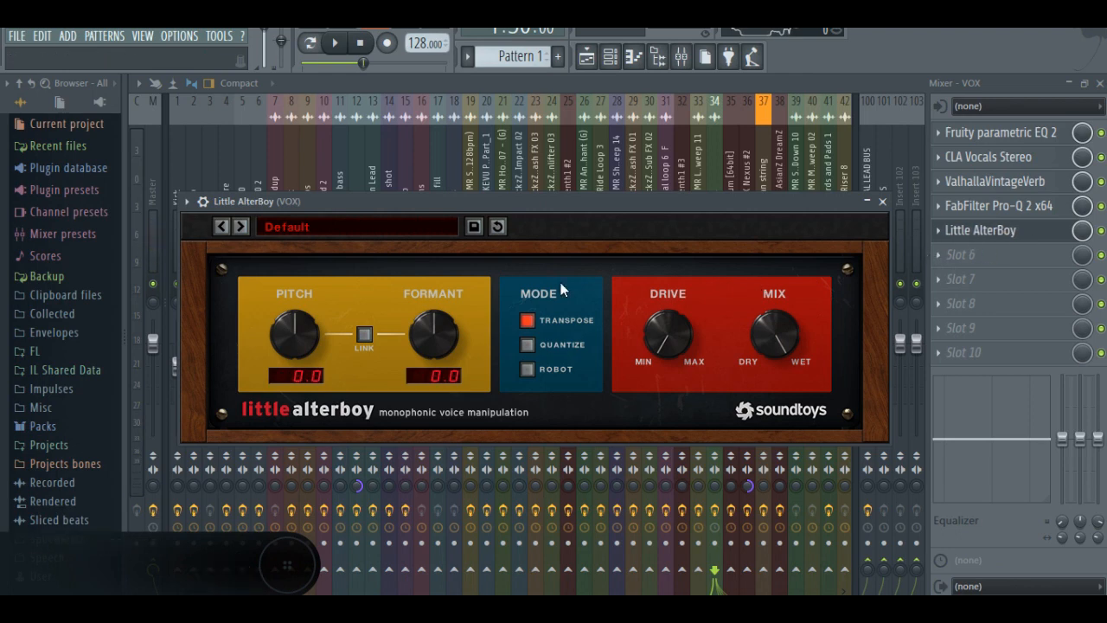
click(423, 227)
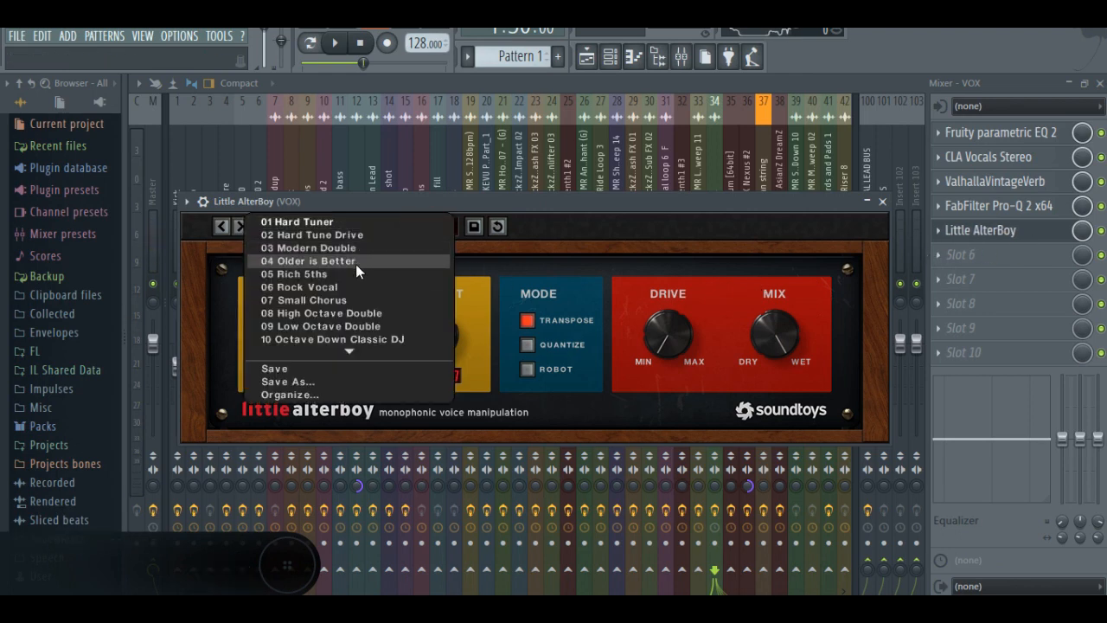
click(378, 326)
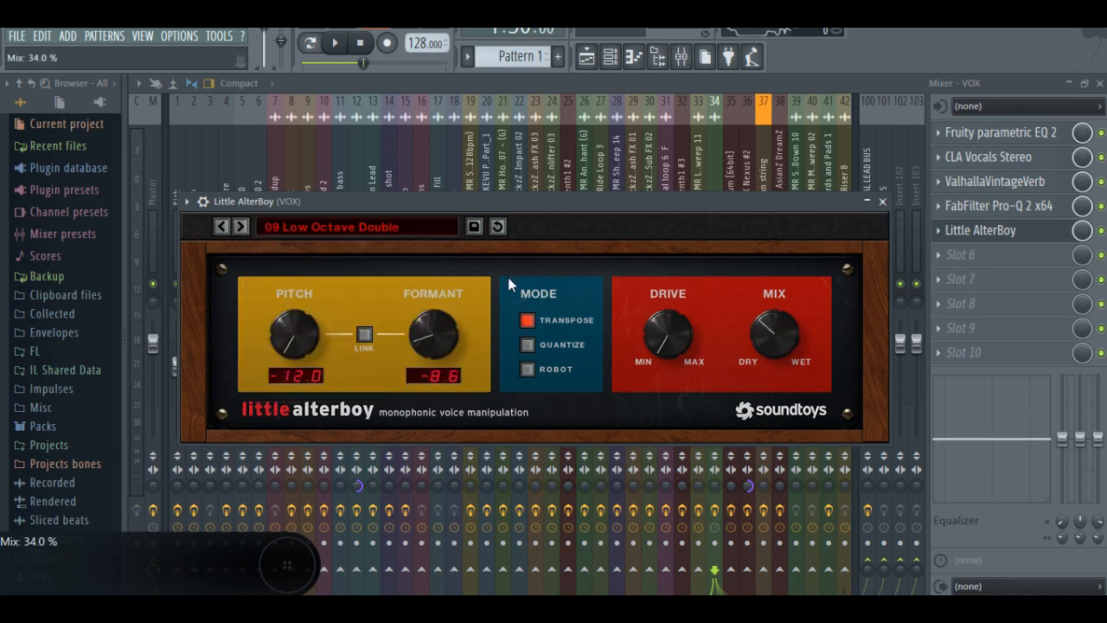
key(space)
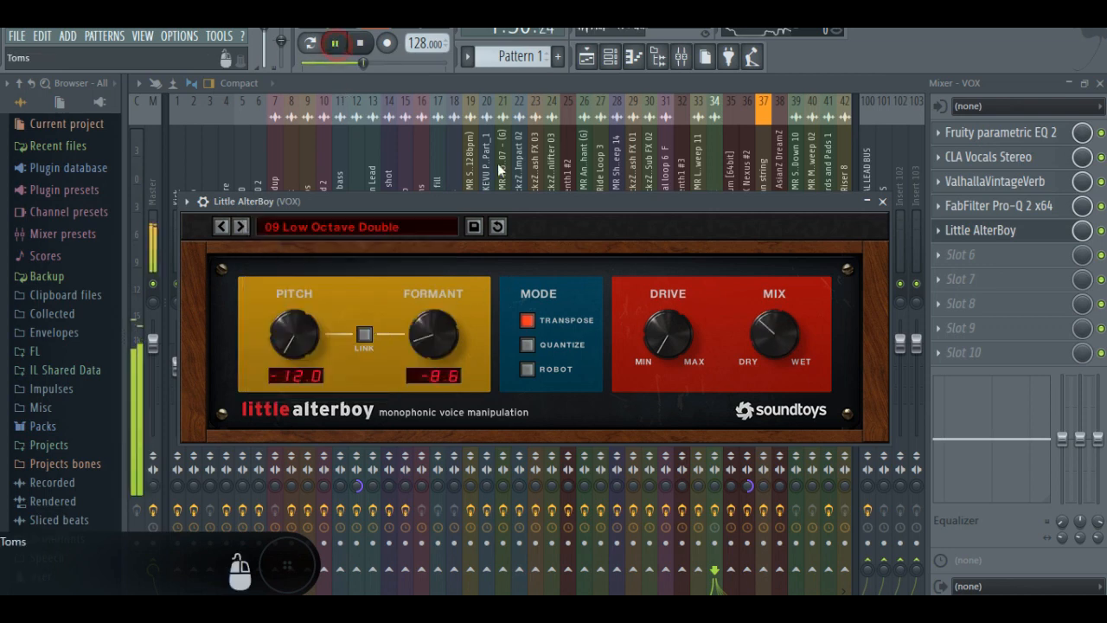
Step: Raise Little AlterBoy's mix to 70% and then 100%, and remove the plugin from effect slot 5 of the VOX mixer track
drag(780, 335, 774, 316)
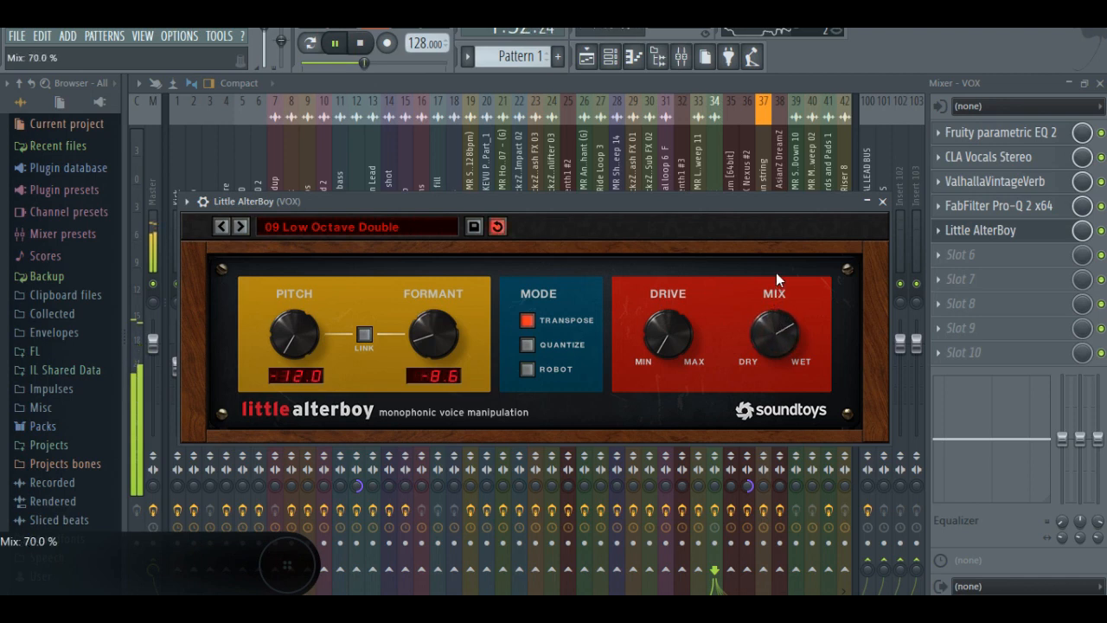
drag(785, 230, 756, 250)
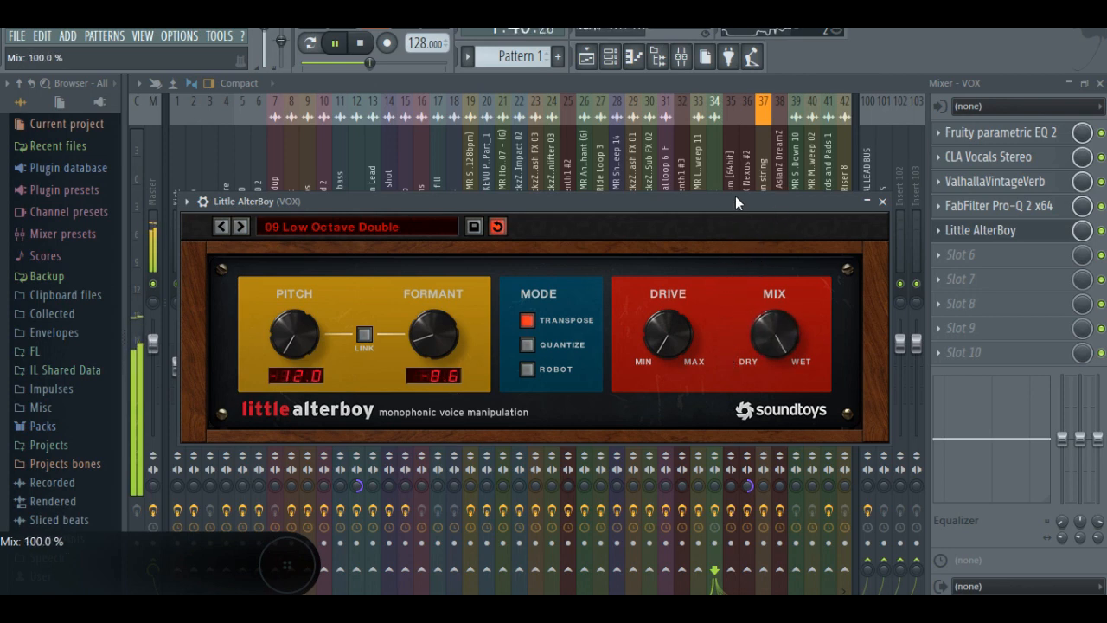
click(882, 202)
right_click(952, 232)
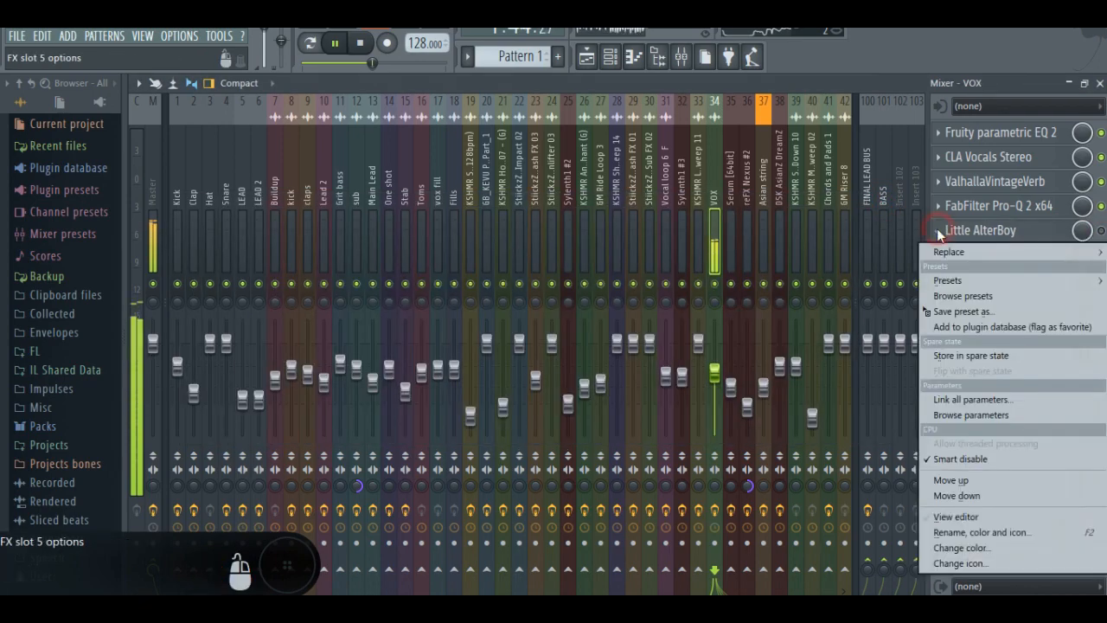
mouse_move(952, 252)
click(199, 57)
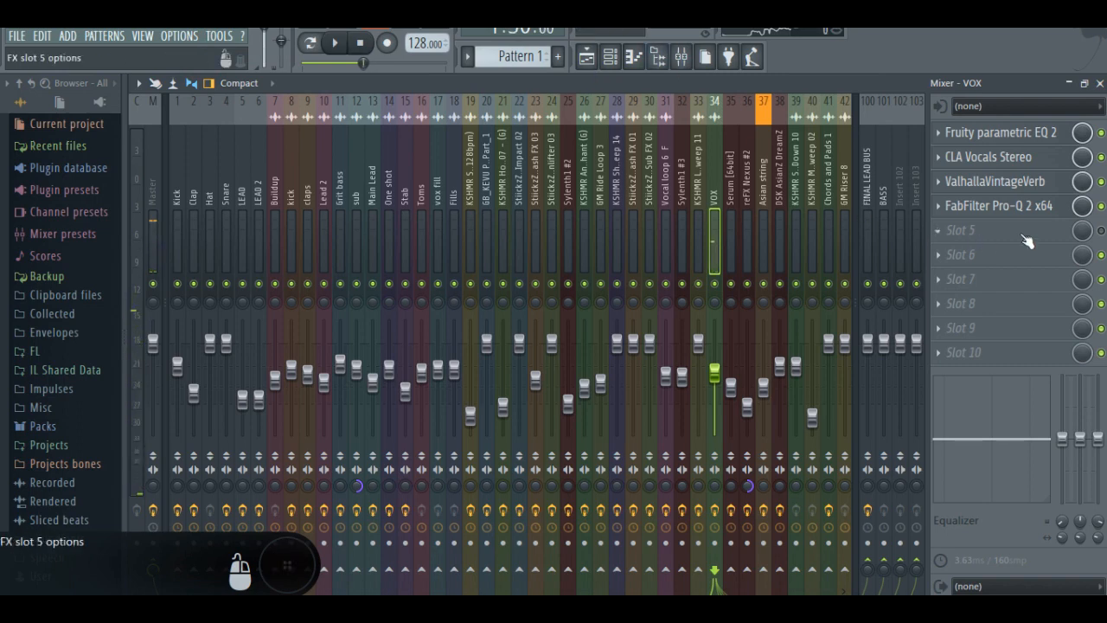
Step: Unmute Track 7 in the playlist and play from bar 45, muting and unmuting the VOX LOW clips to compare the vocals
click(587, 57)
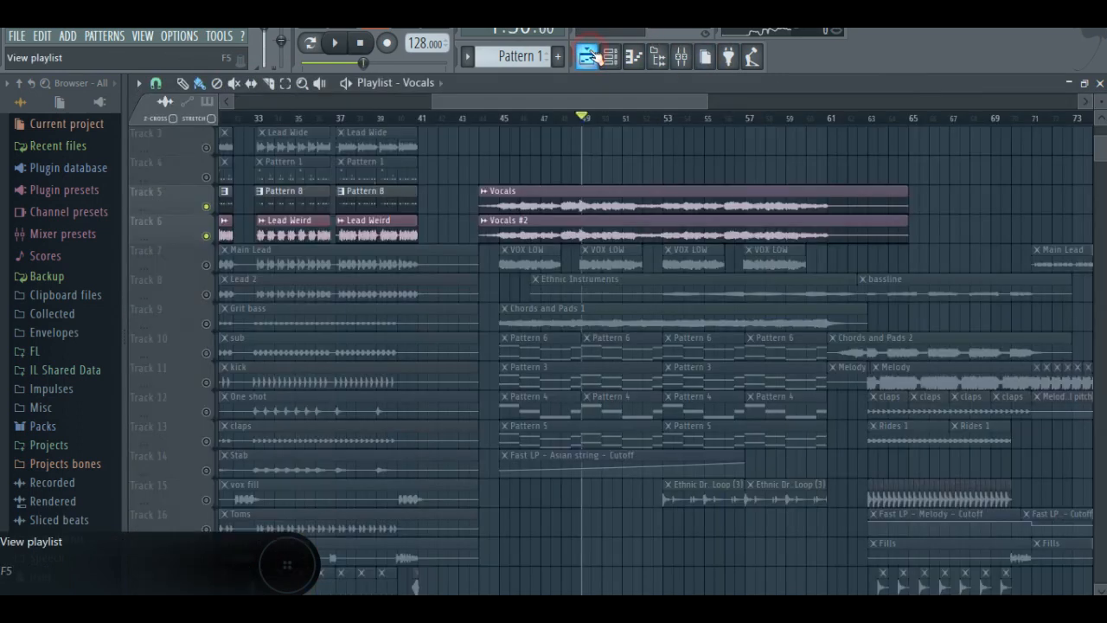
scroll(606, 346, down, 1)
click(210, 206)
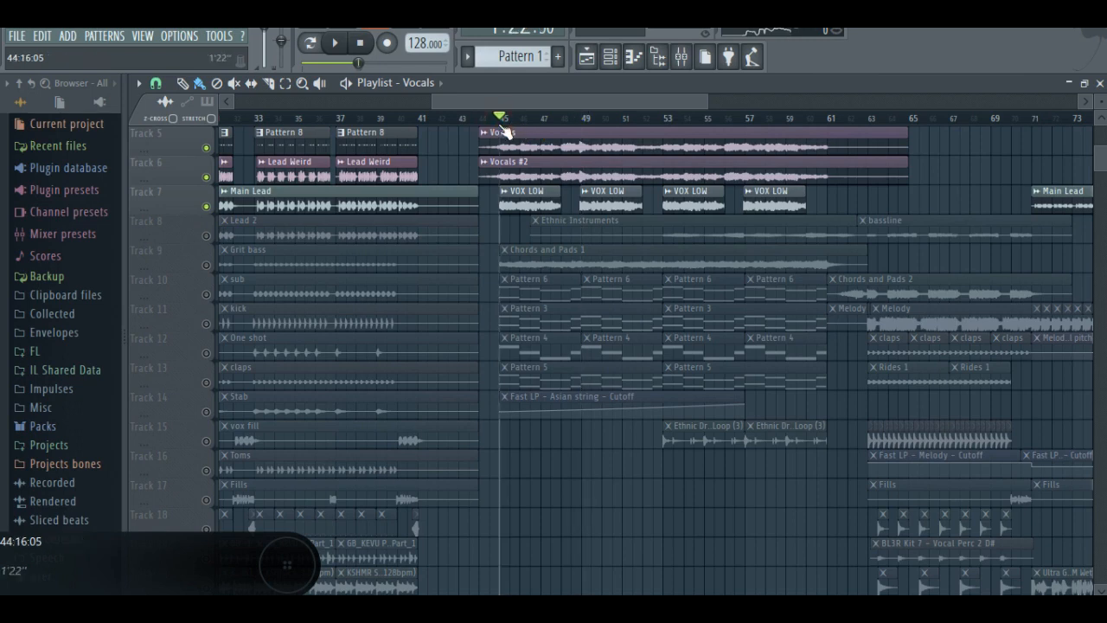
key(space)
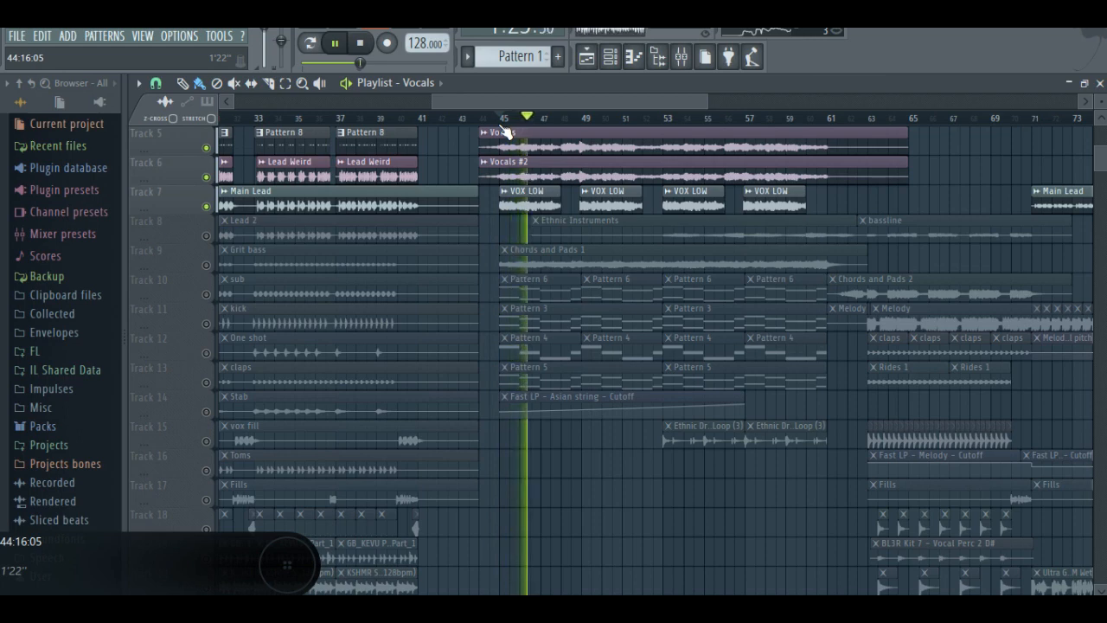
click(207, 207)
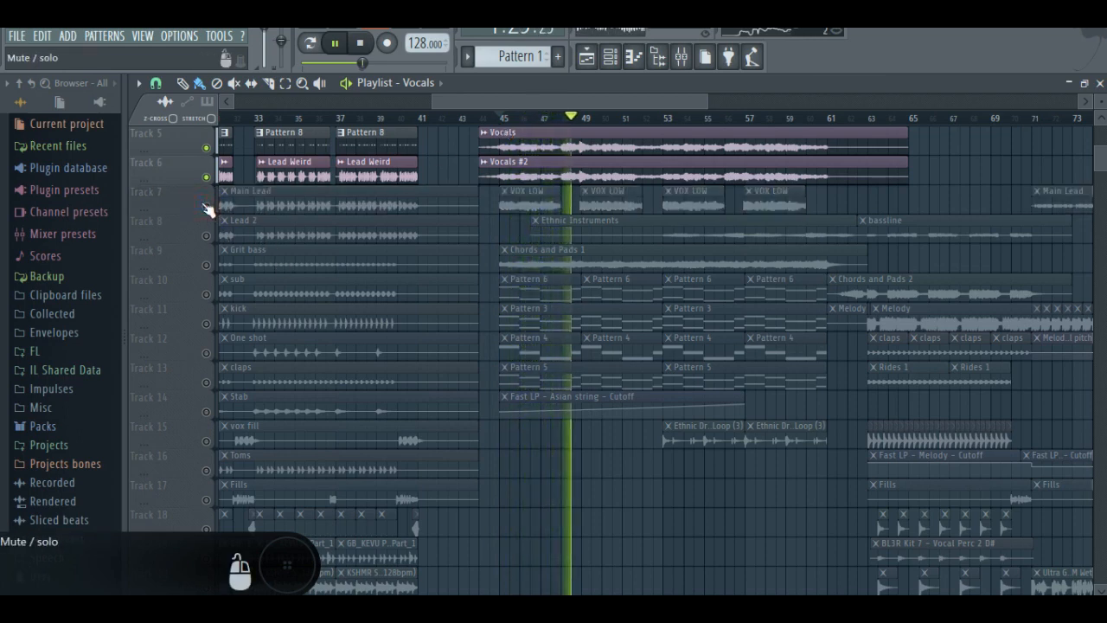
click(207, 207)
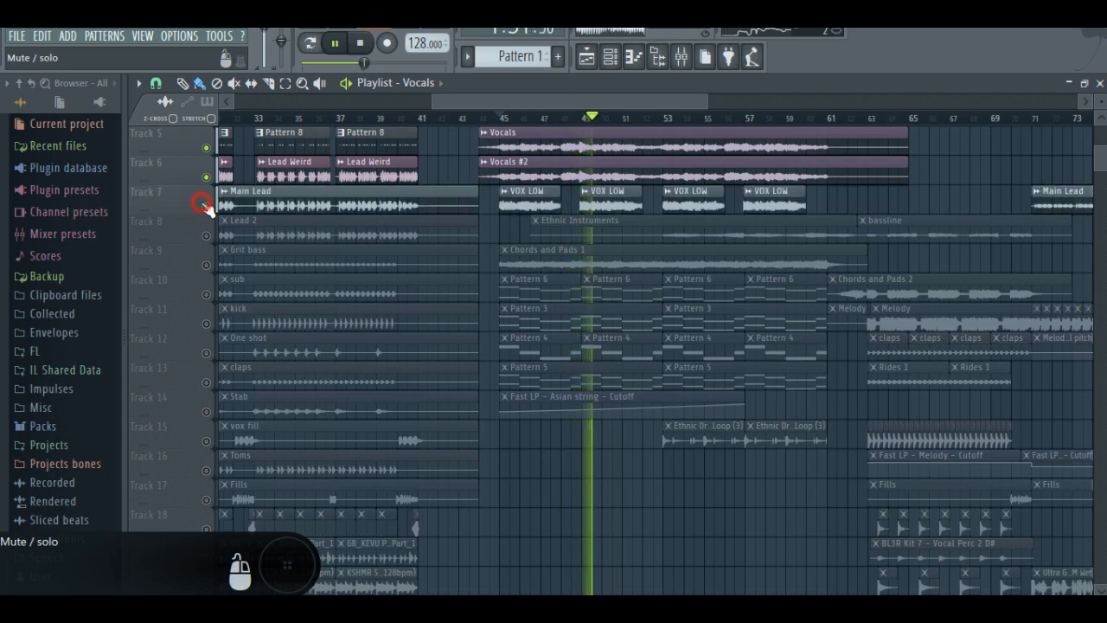
click(207, 207)
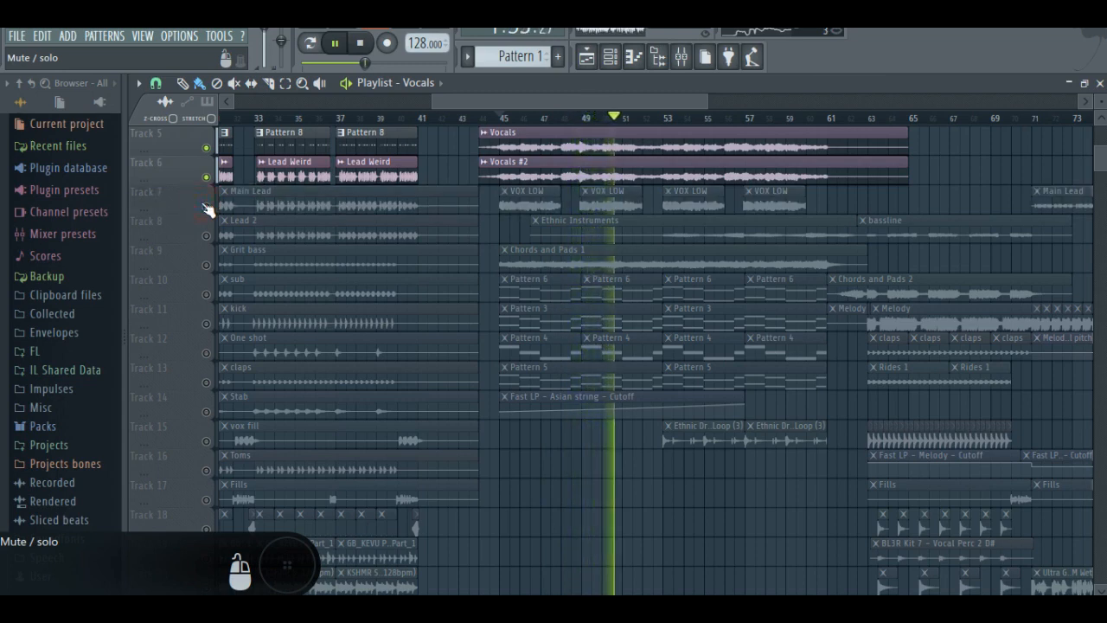
click(207, 206)
key(space)
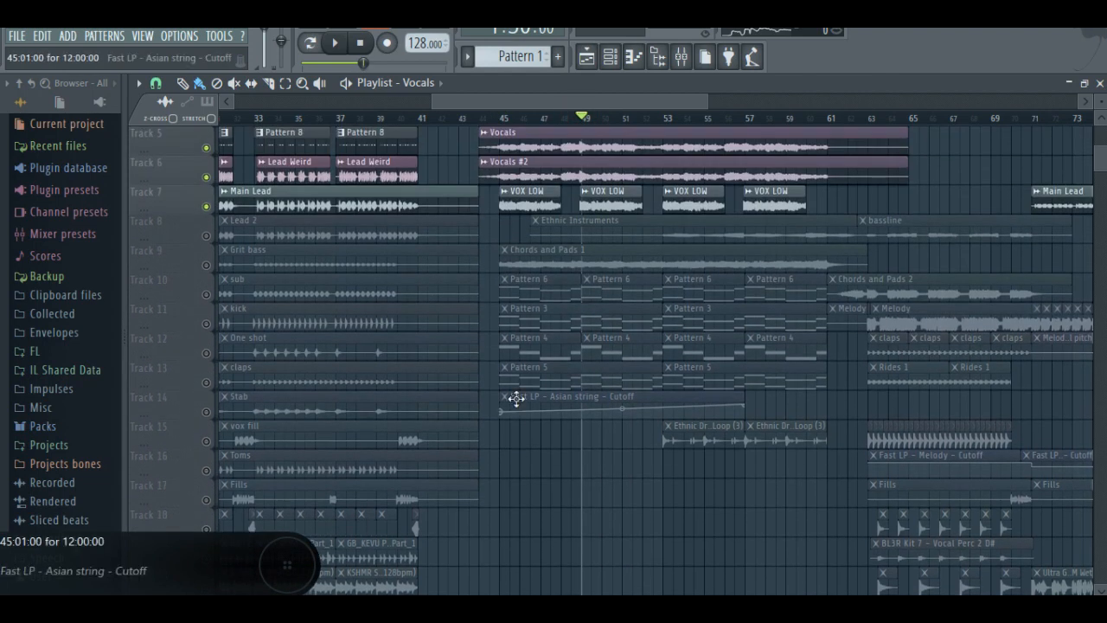
Step: Look over the lower effect tracks of the break and restore all muted playlist tracks
scroll(515, 399, down, 19)
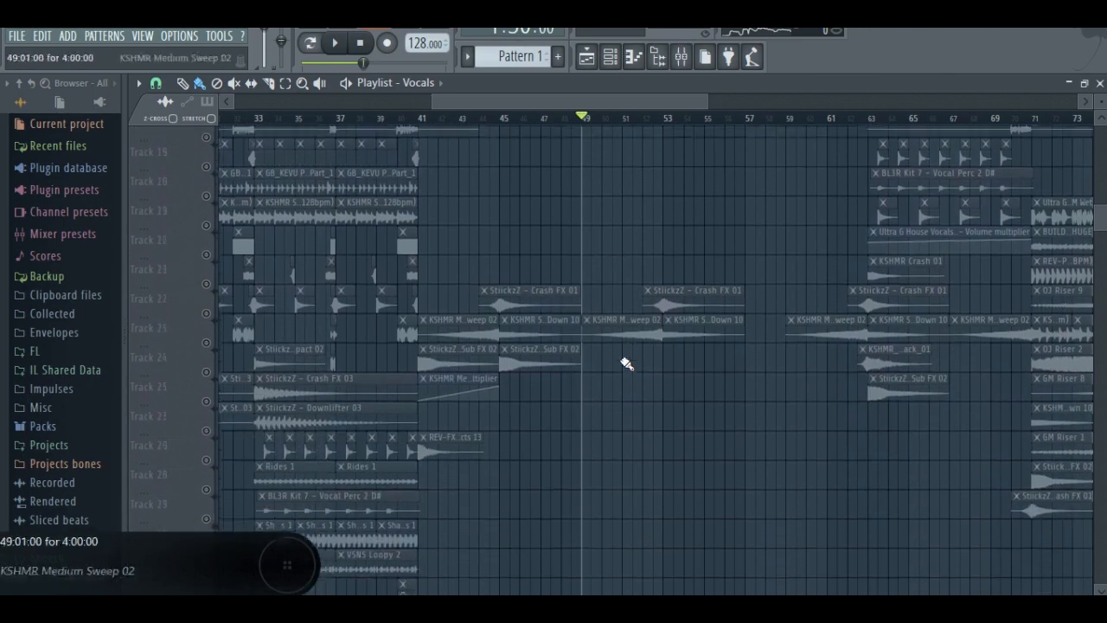
scroll(615, 411, up, 20)
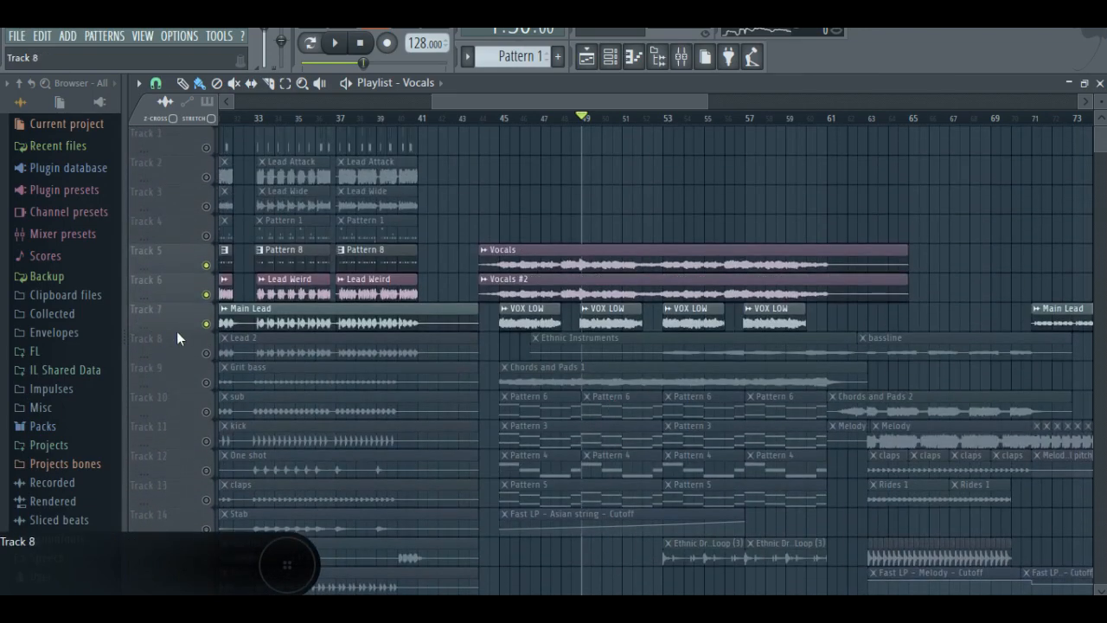
right_click(208, 323)
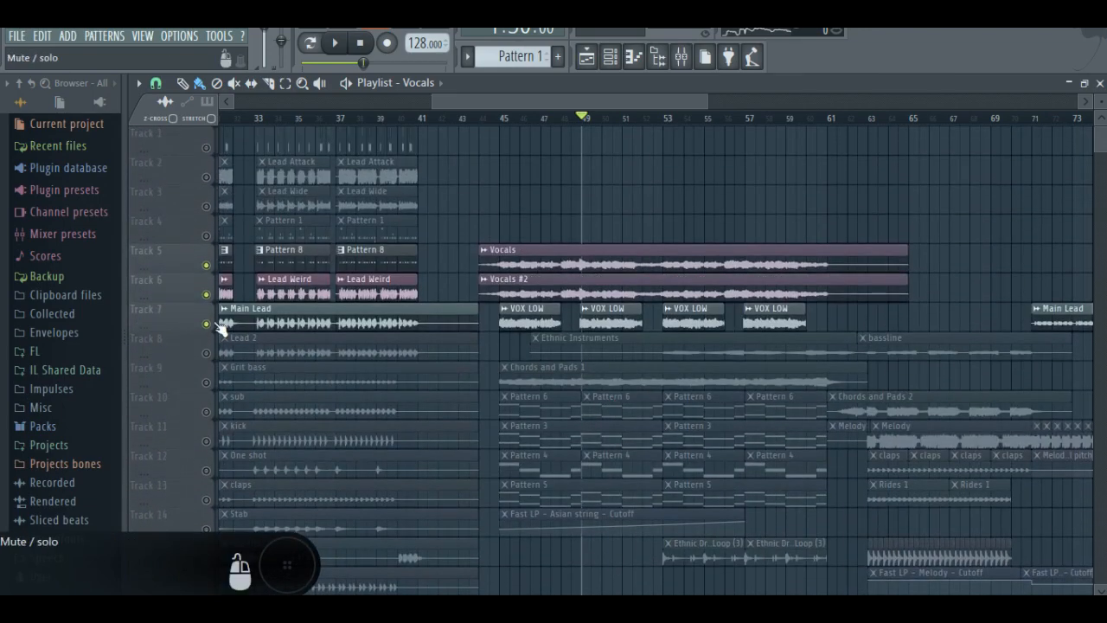
right_click(208, 324)
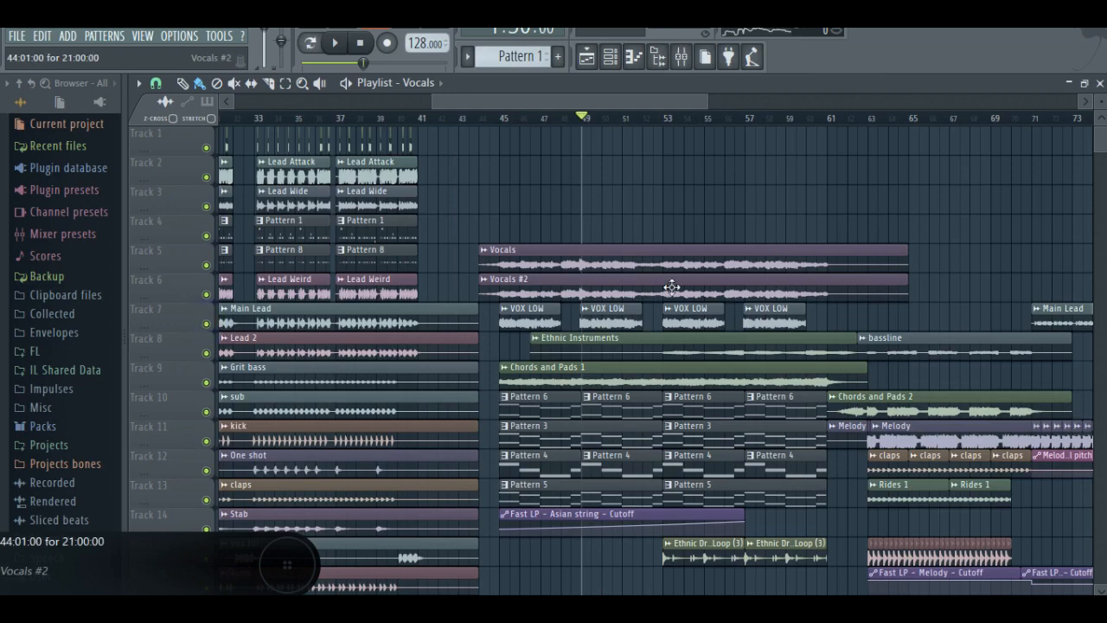
Step: Play the full arrangement from about bar 62, just before the main Melody clip on Track 11
scroll(637, 247, down, 5)
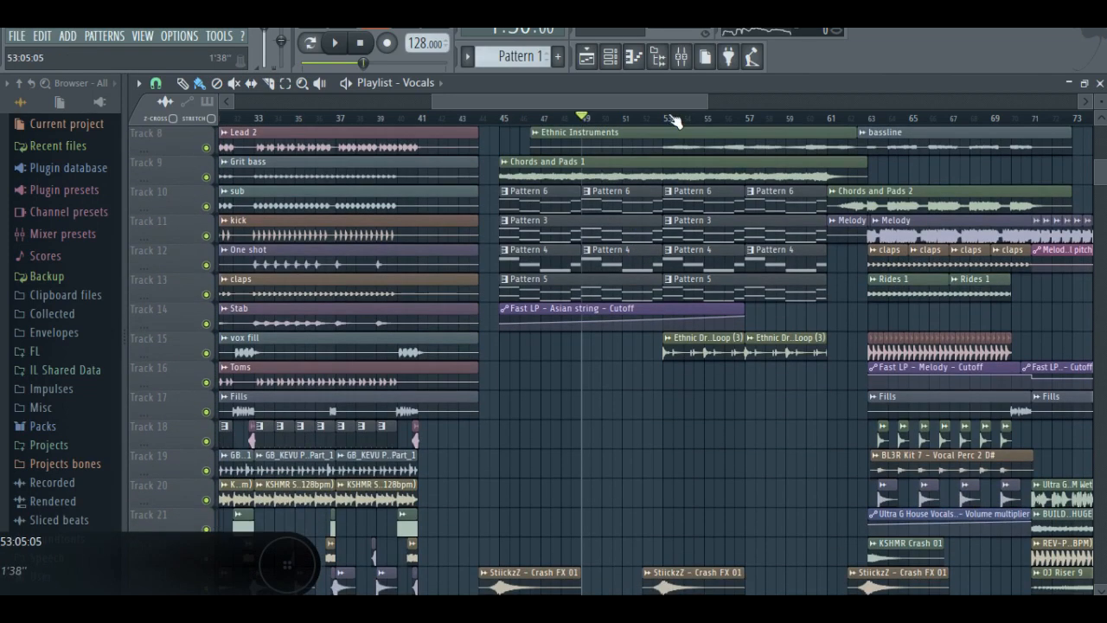
scroll(683, 125, right, 6)
scroll(720, 154, up, 5)
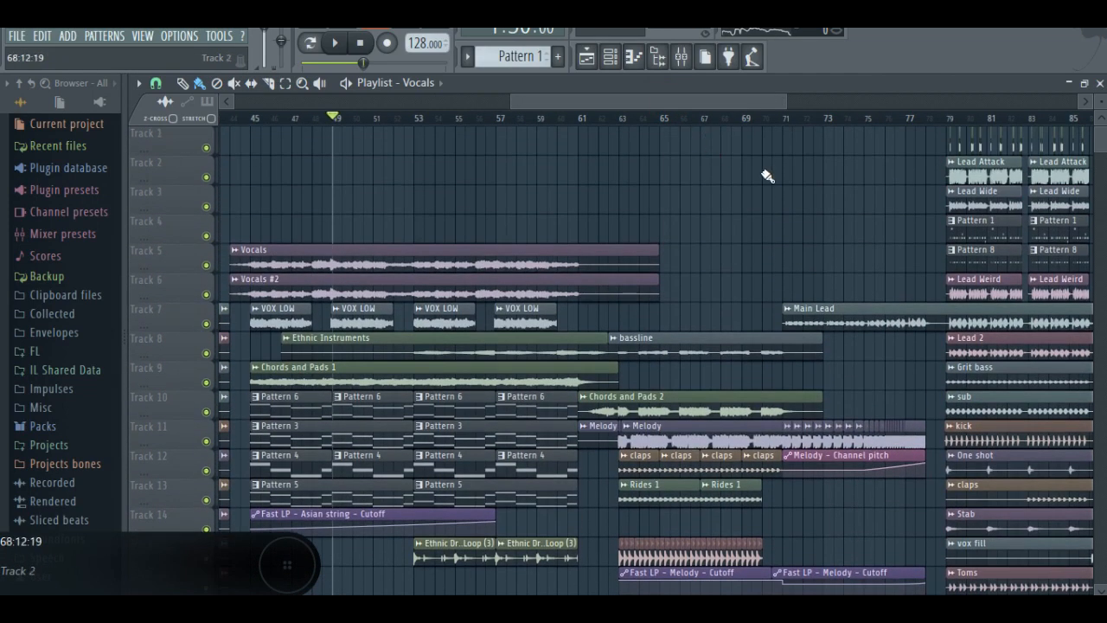
scroll(736, 173, down, 6)
click(621, 115)
drag(620, 115, 611, 117)
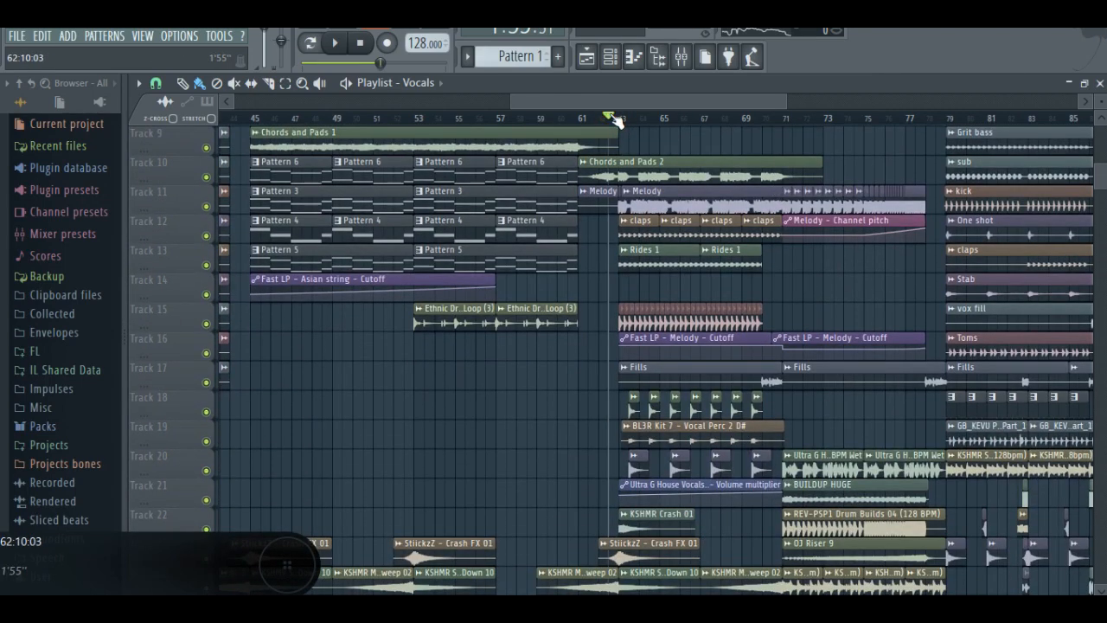
key(space)
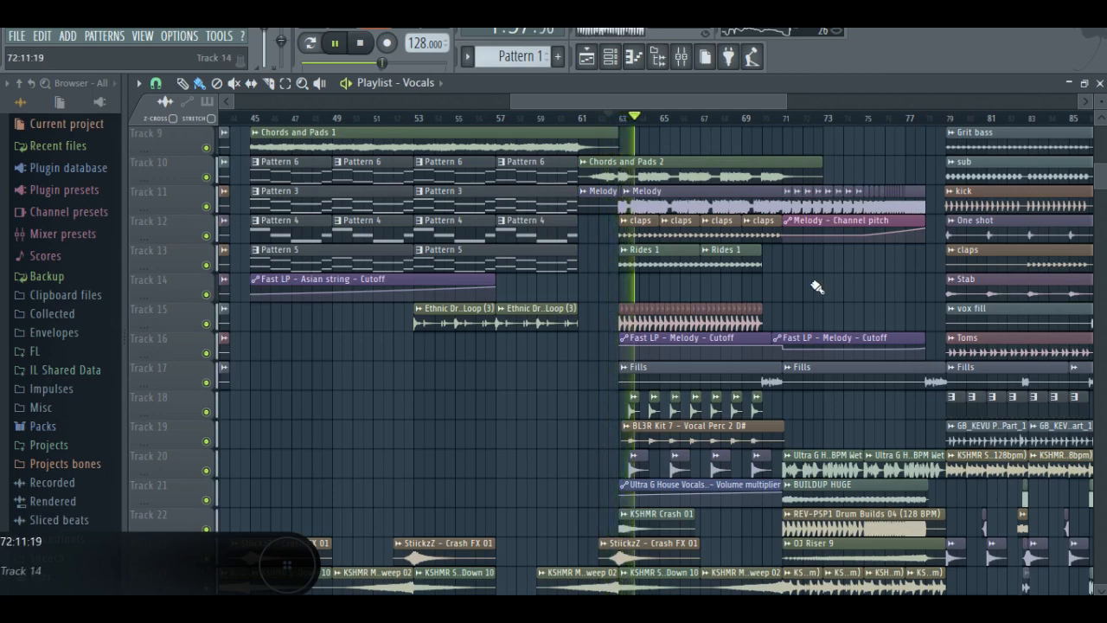
Step: Examine the percussion, crash, sweep and riser clips on Tracks 12 to 34 around bars 63 to 79 during playback
scroll(809, 282, down, 3)
scroll(809, 282, down, 6)
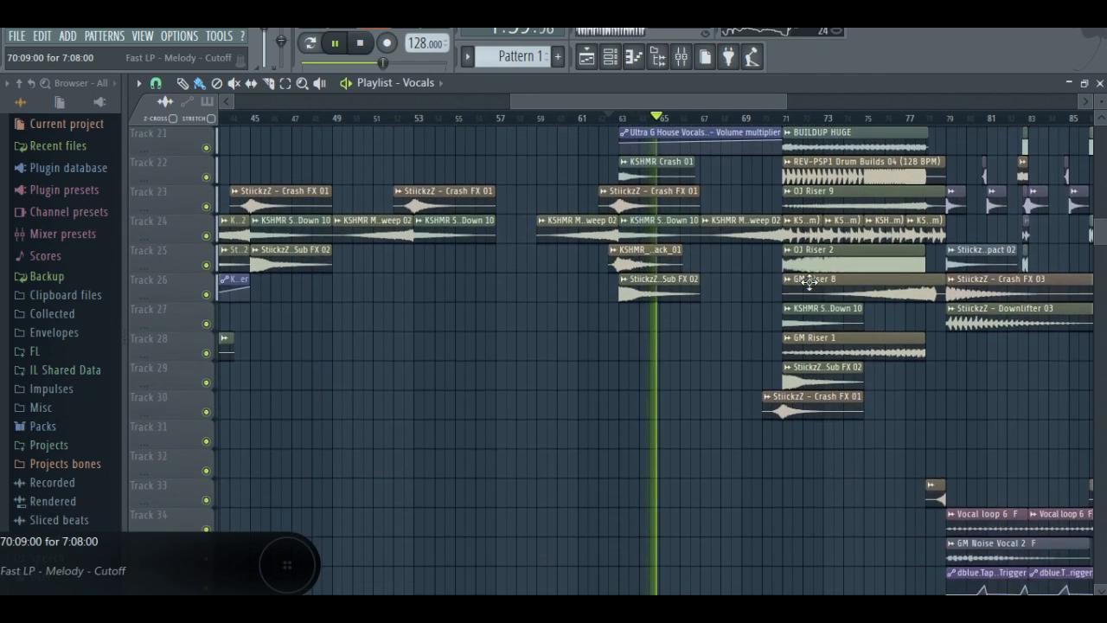
scroll(758, 368, up, 3)
scroll(758, 367, up, 3)
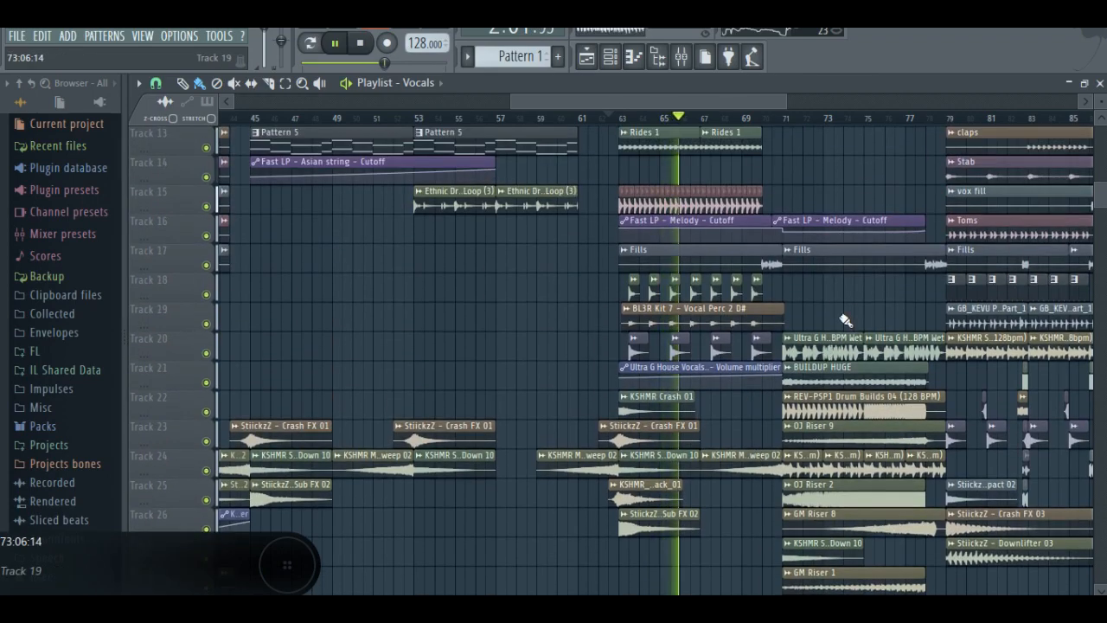
scroll(900, 314, down, 4)
scroll(899, 314, up, 3)
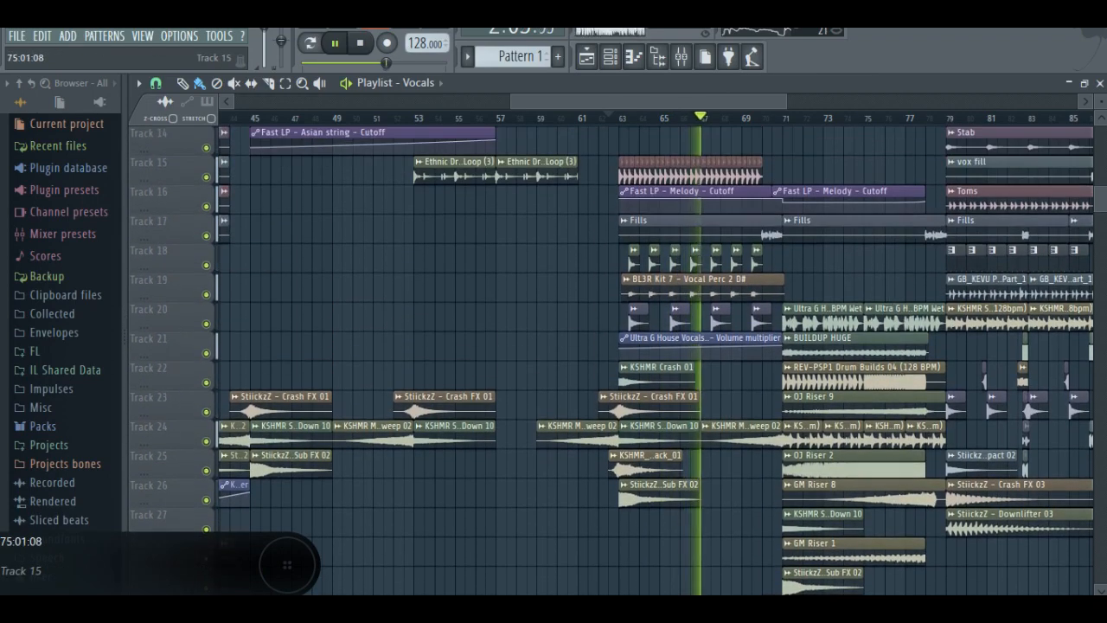
Step: Compare the buildup clips from bar 71 with the second drop's layers from bar 79 across the playlist tracks
drag(735, 101, 804, 105)
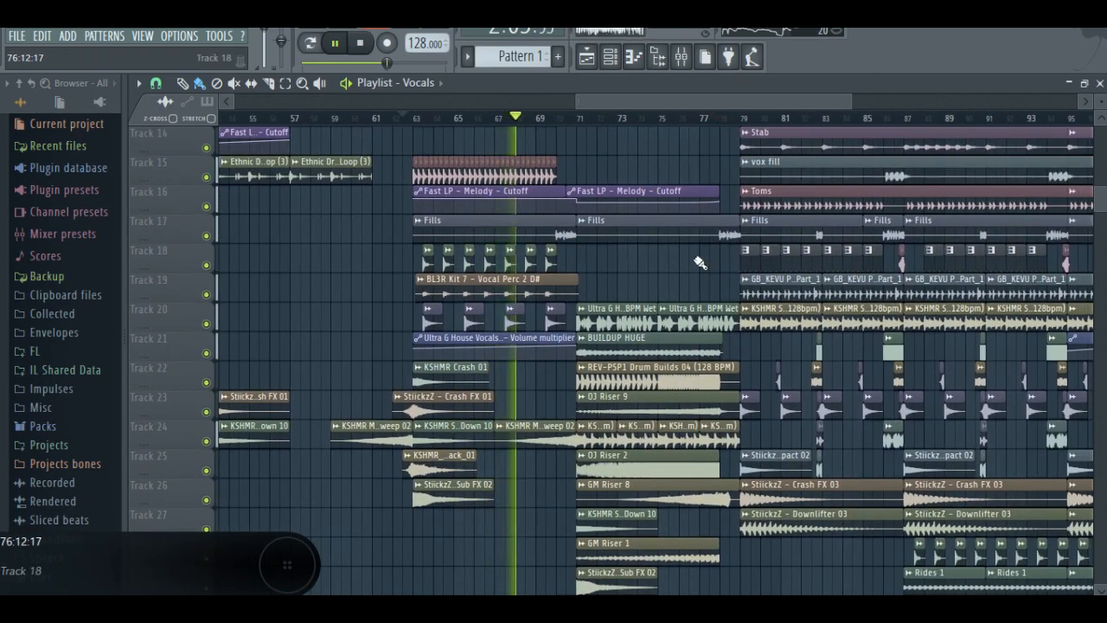
scroll(778, 286, down, 3)
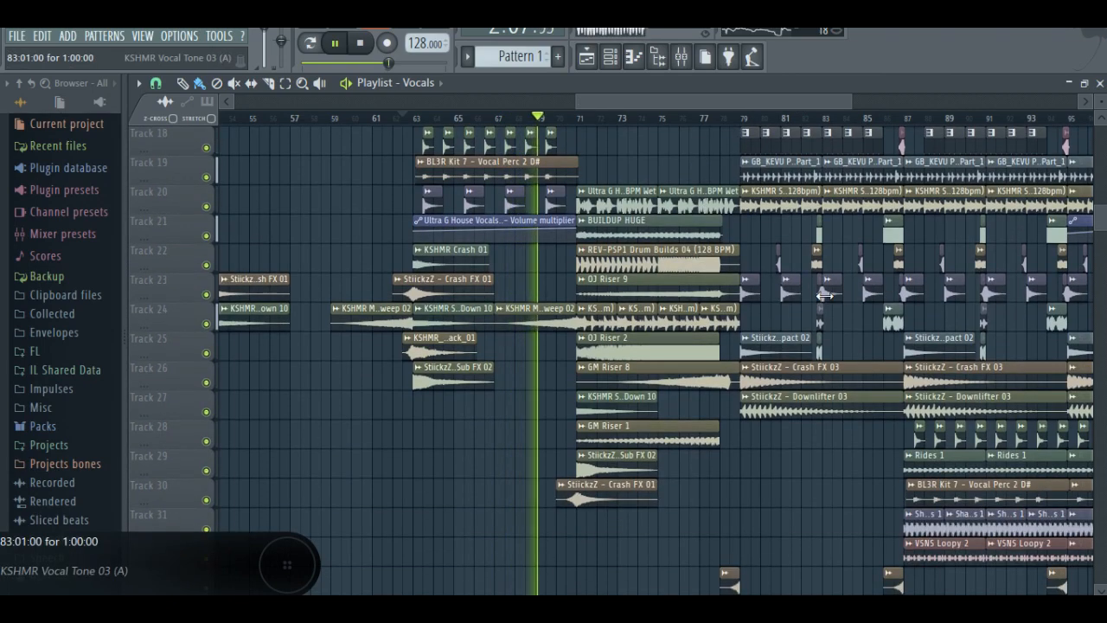
scroll(787, 295, up, 10)
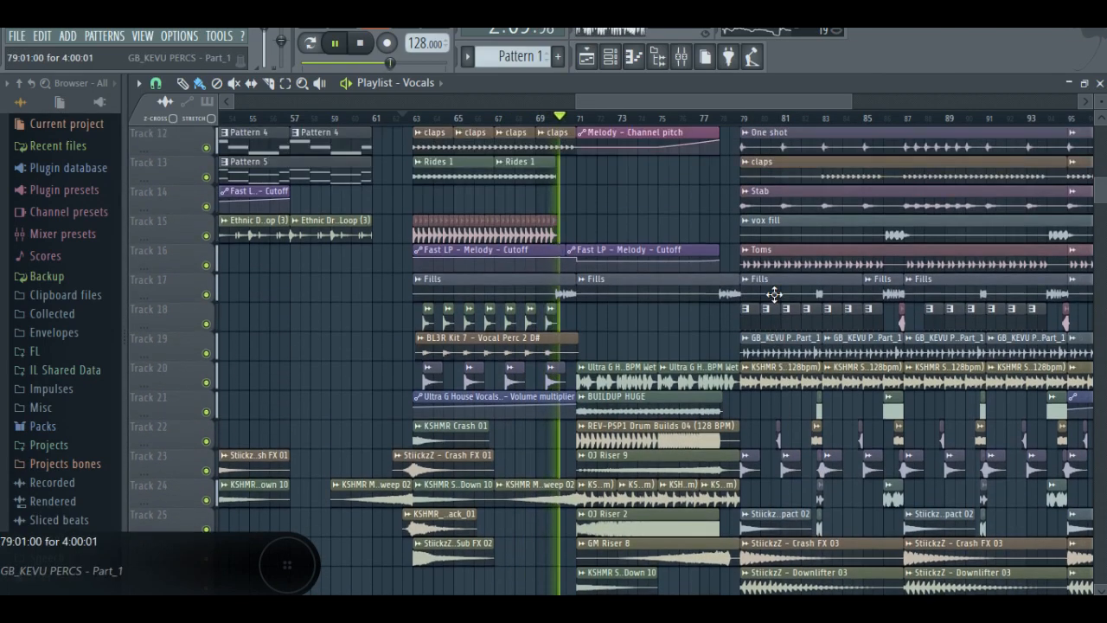
scroll(774, 295, up, 6)
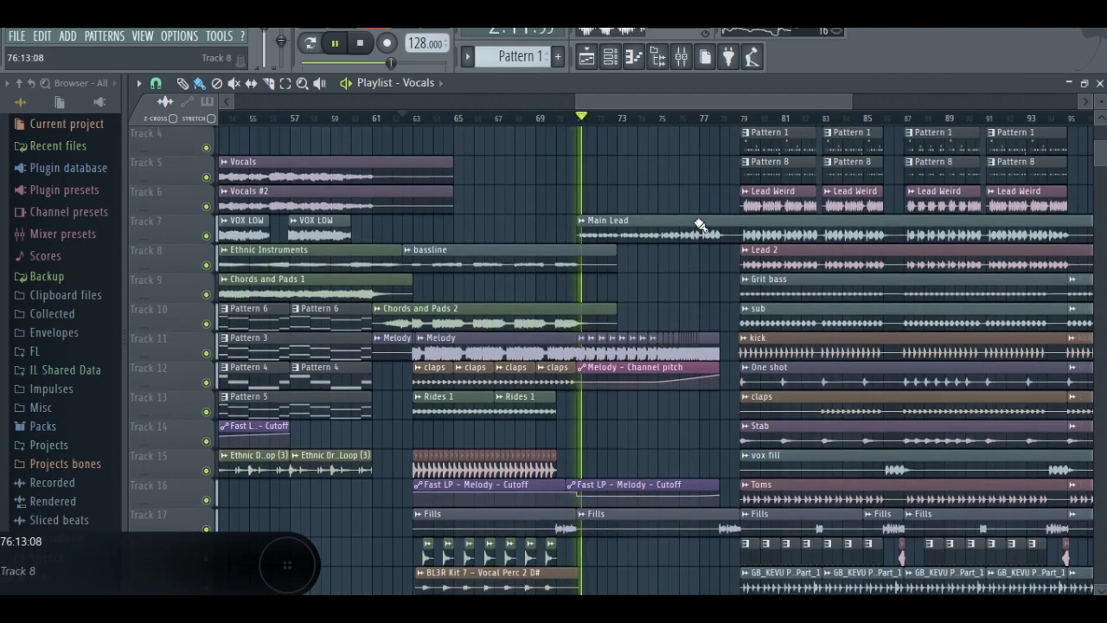
scroll(818, 313, down, 3)
scroll(819, 312, down, 10)
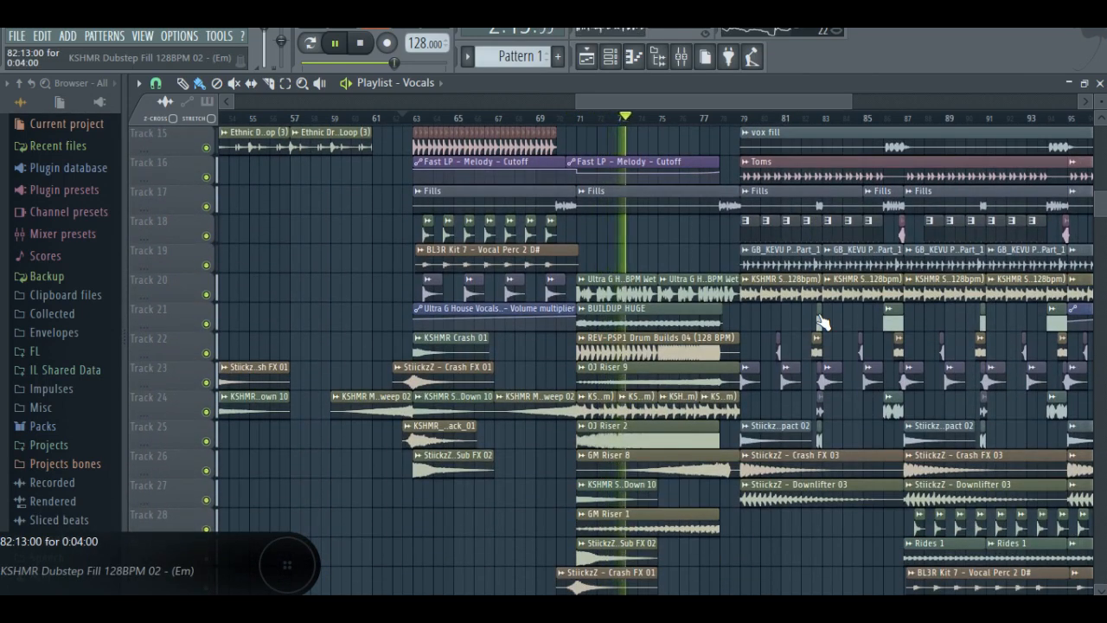
scroll(808, 233, up, 13)
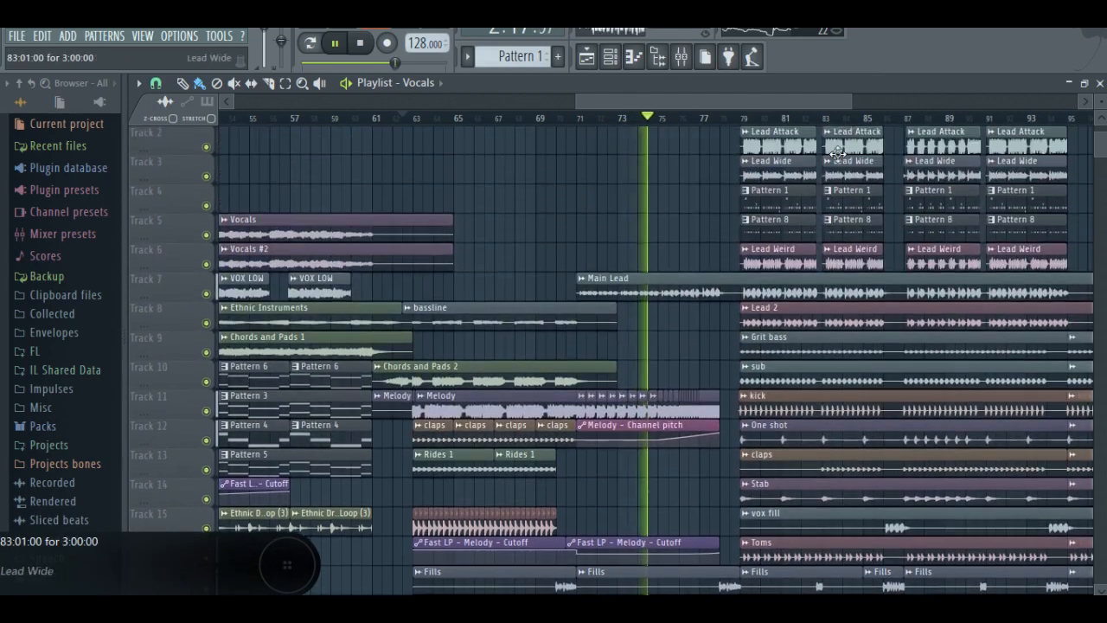
scroll(851, 118, up, 3)
scroll(810, 106, down, 4)
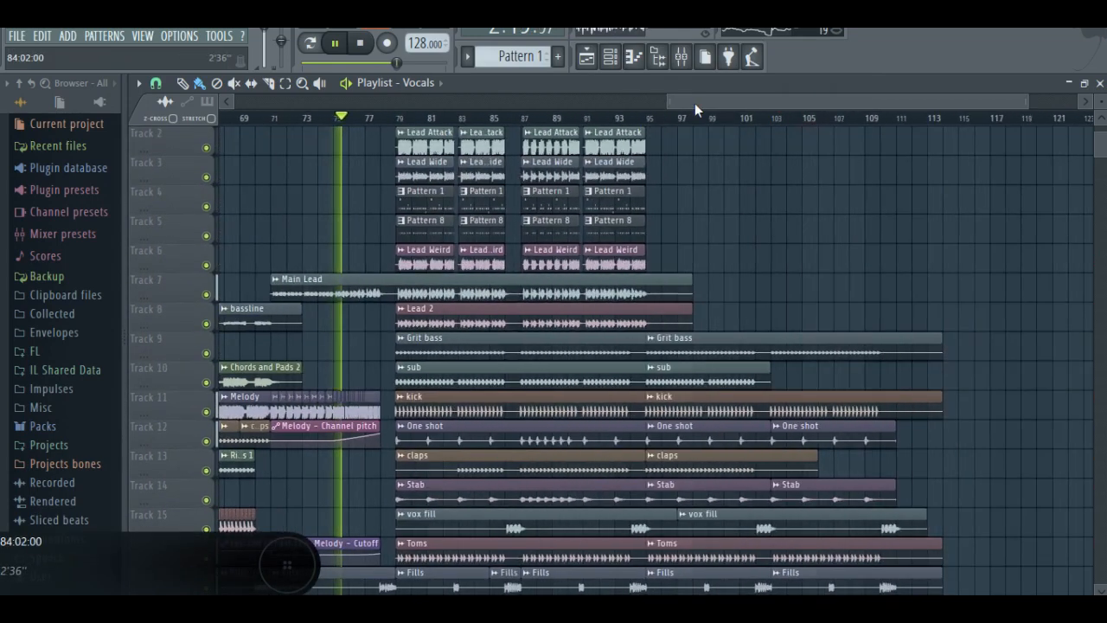
Step: Review the second drop from bar 79 to about bar 113, including the automation clips on Tracks 36 to 43
drag(670, 102, 903, 103)
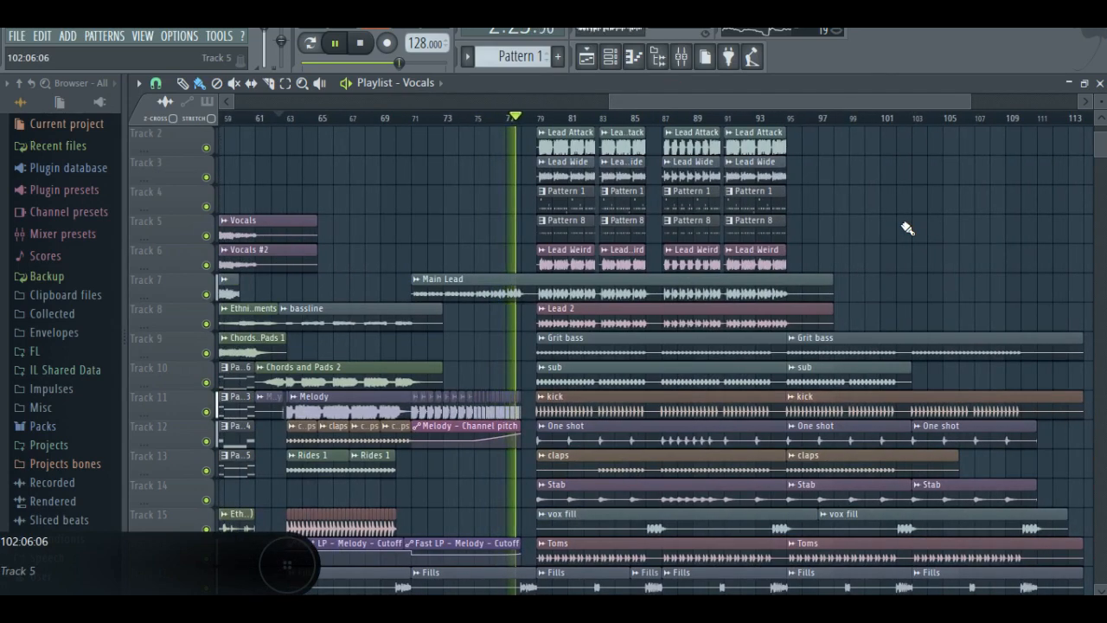
scroll(906, 227, up, 1)
scroll(904, 227, down, 8)
scroll(904, 227, down, 10)
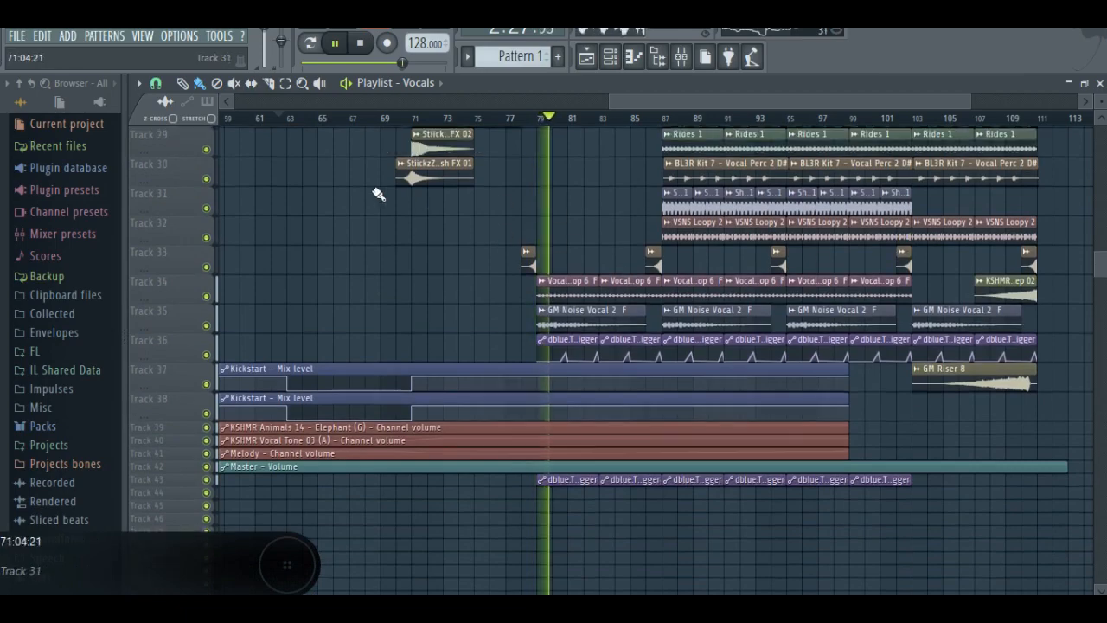
scroll(378, 193, up, 16)
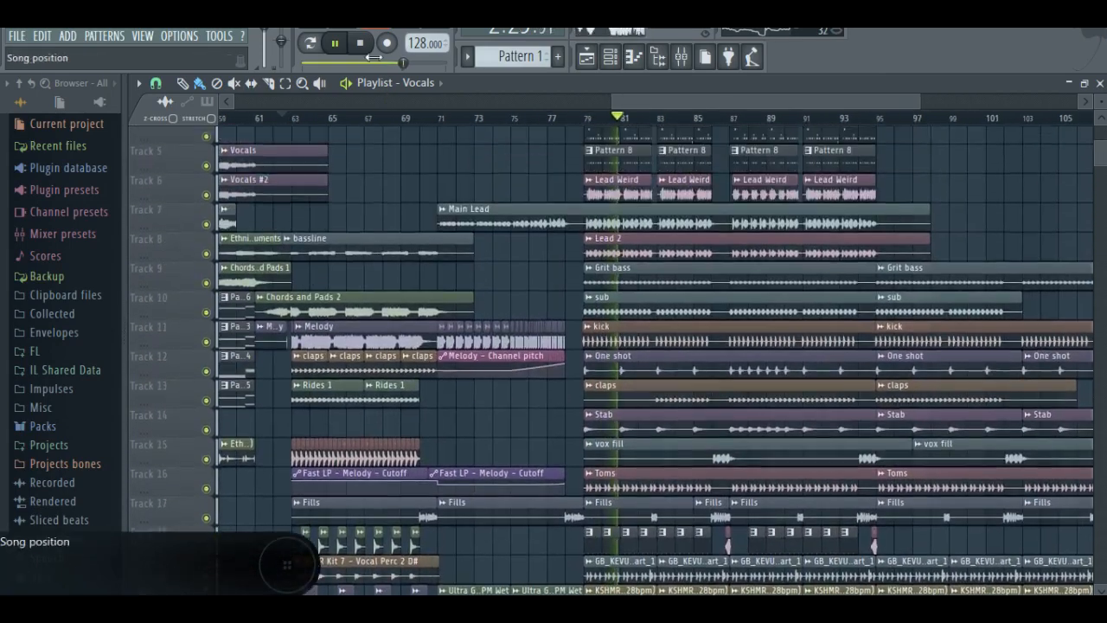
Step: Stop playback and show the arrangement from the first drop through the second drop in the playlist
click(360, 42)
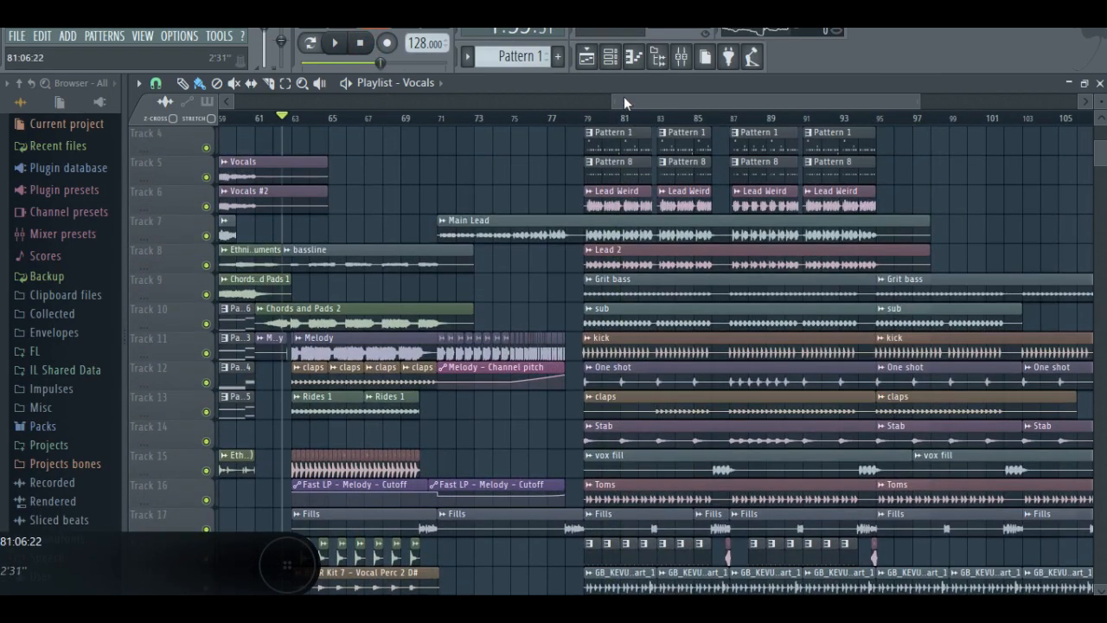
drag(617, 97, 270, 136)
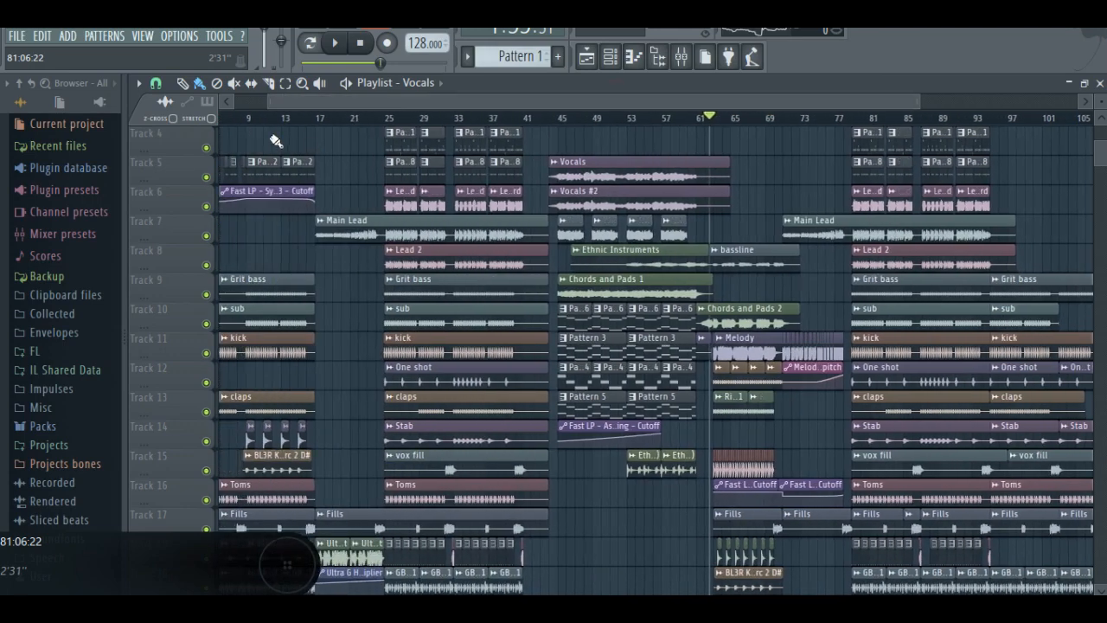
scroll(381, 132, up, 3)
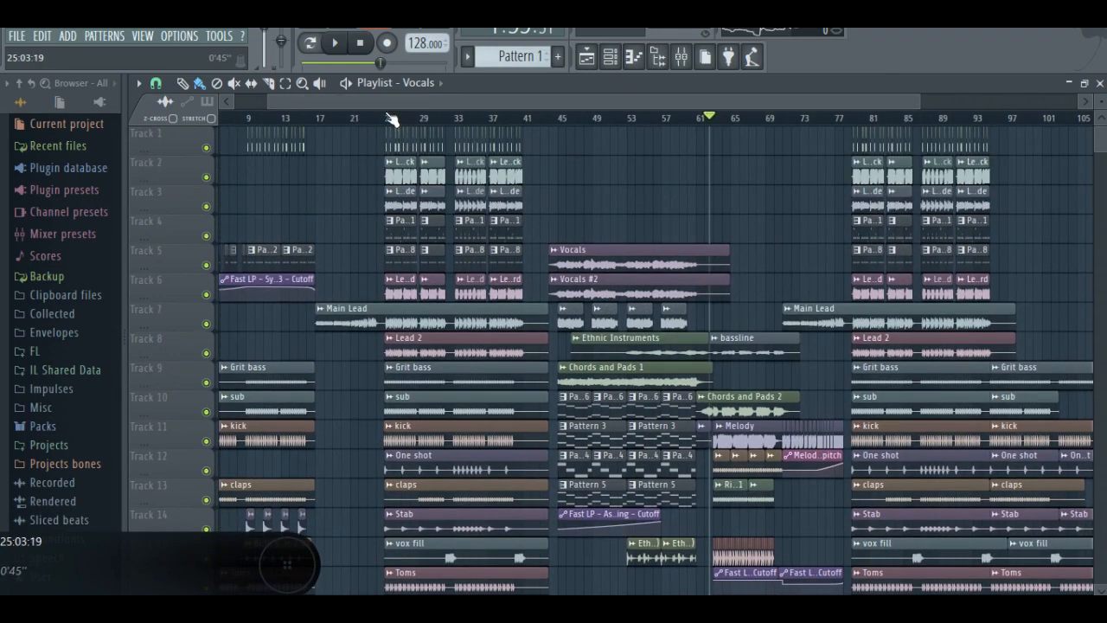
Step: Select the Master track in the mixer and play the first drop from bar 25 while watching the levels
click(682, 57)
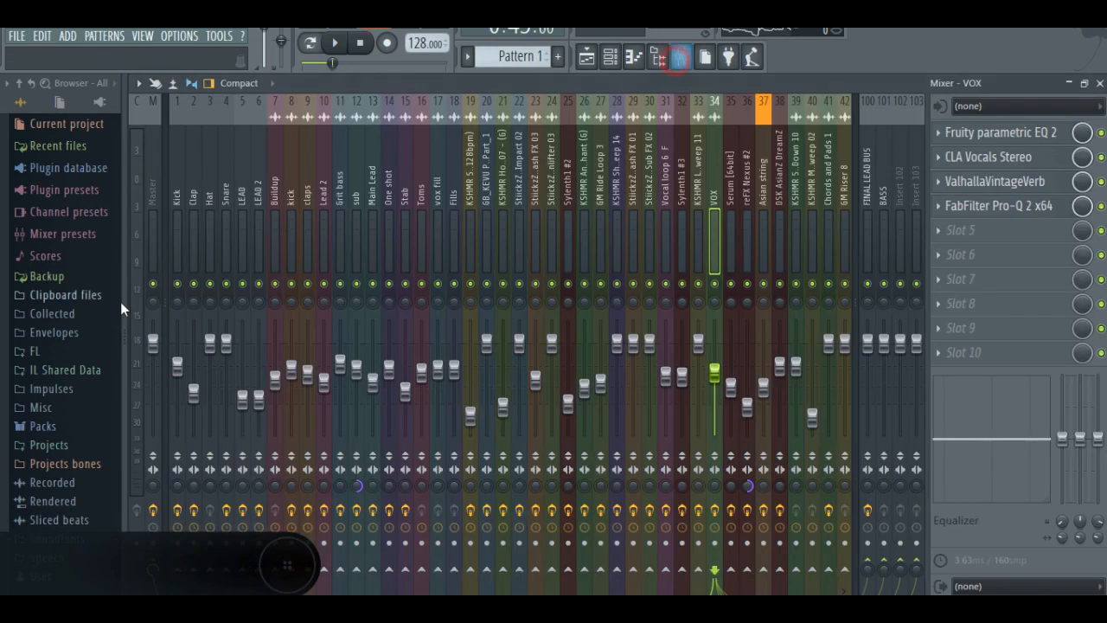
click(152, 217)
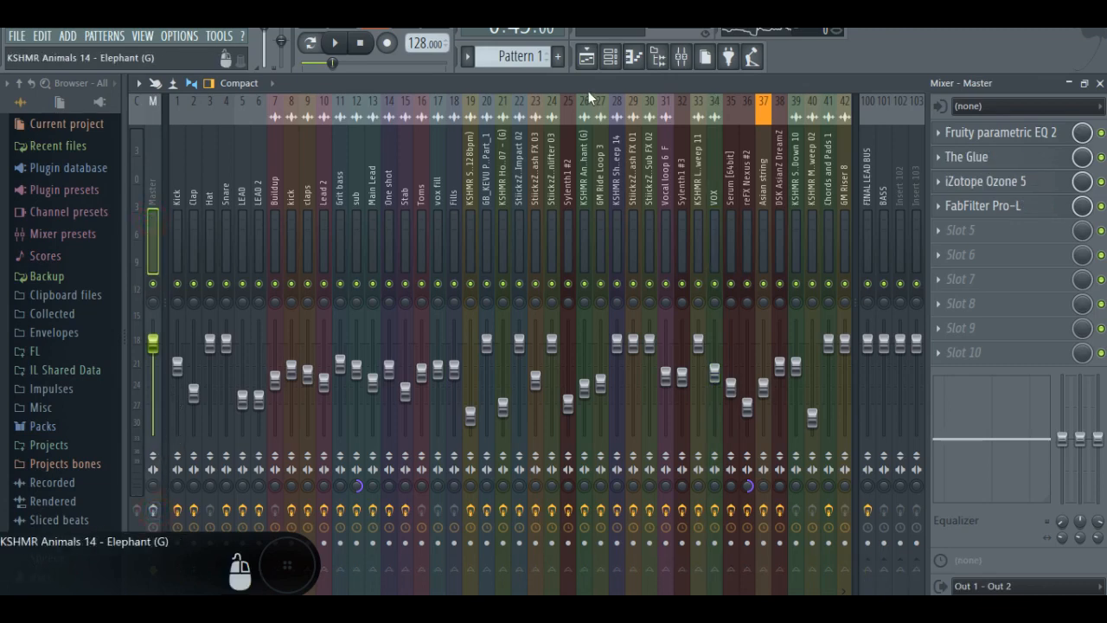
click(597, 55)
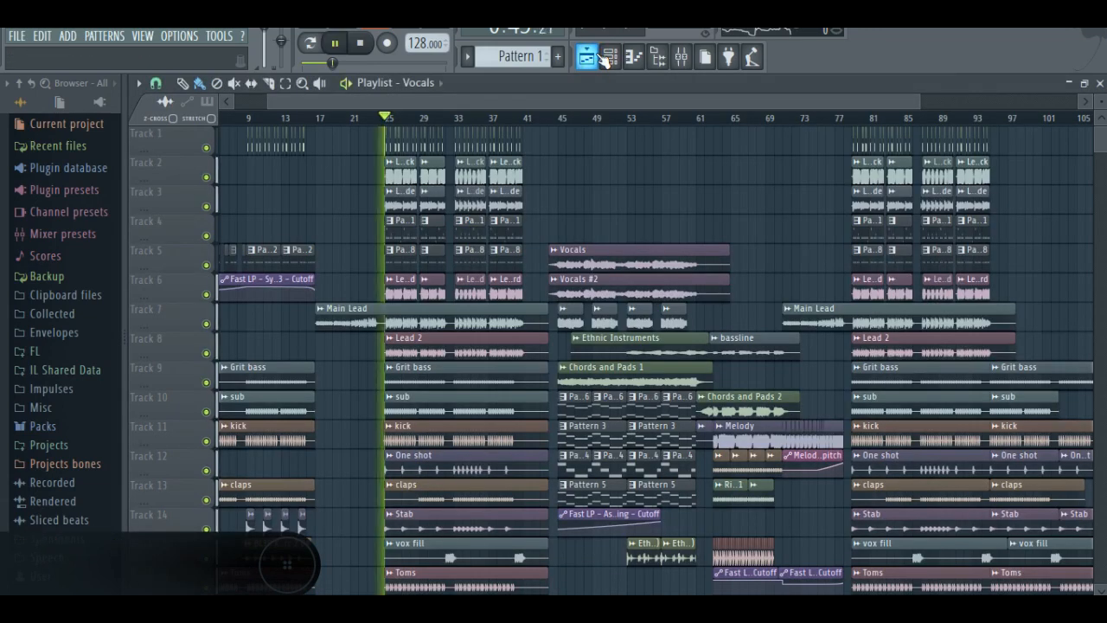
click(682, 57)
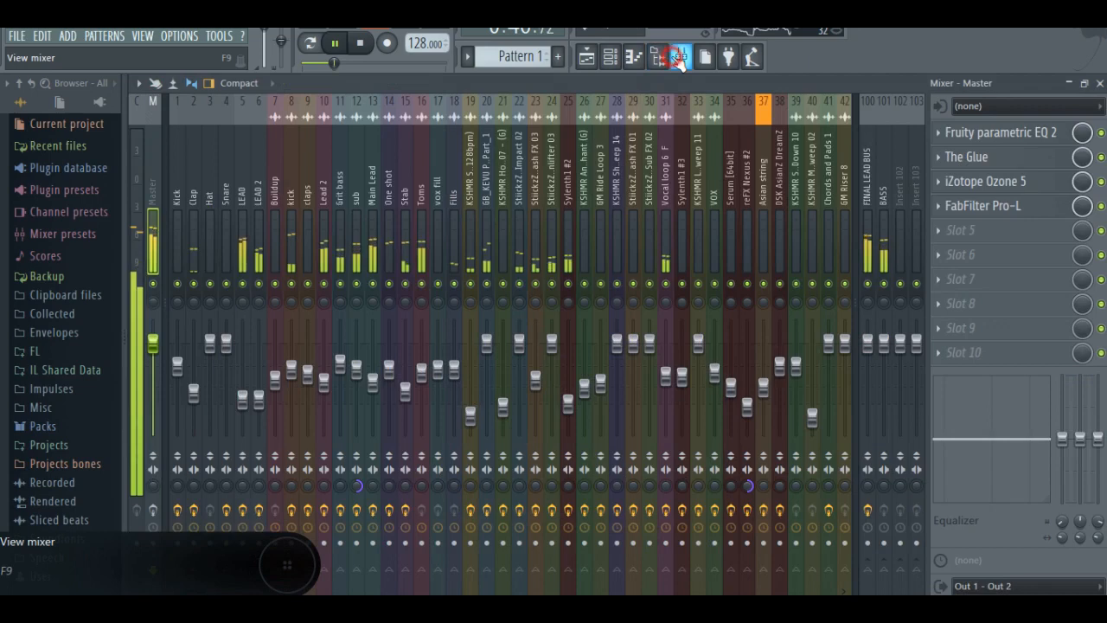
Step: Compare the first drop with the Master track's effects on and off, and inspect its Fruity parametric EQ 2 curve
click(152, 511)
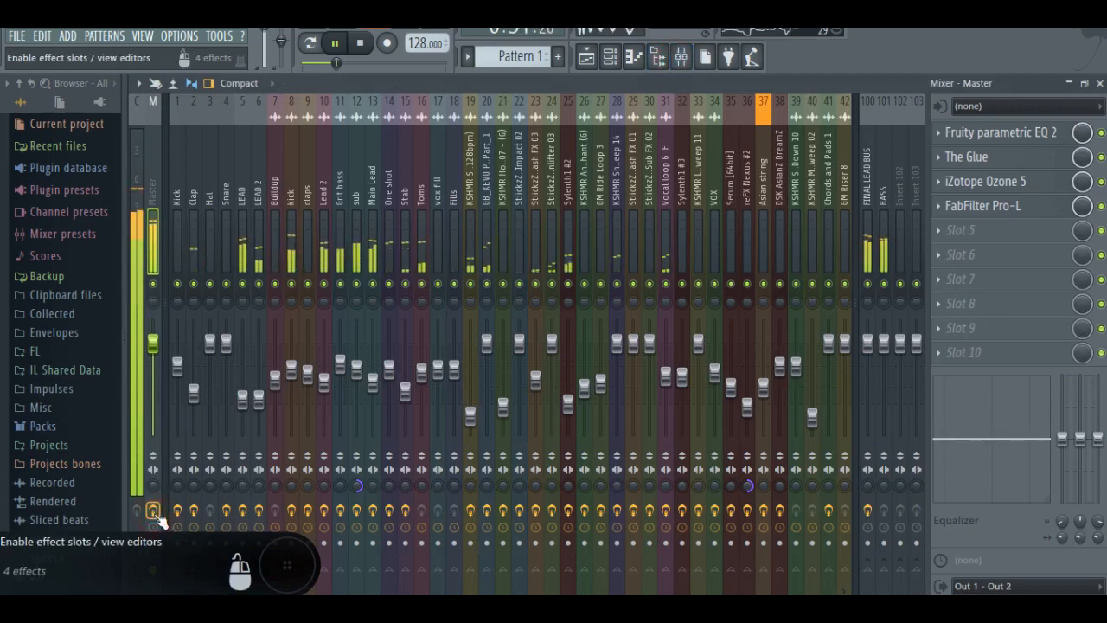
click(156, 516)
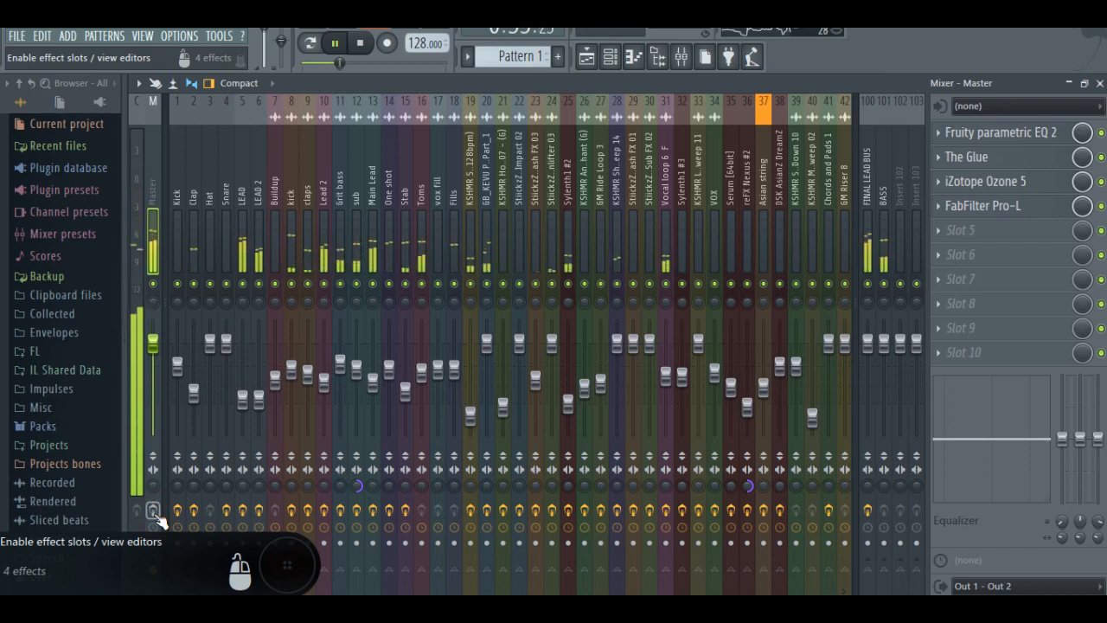
click(157, 516)
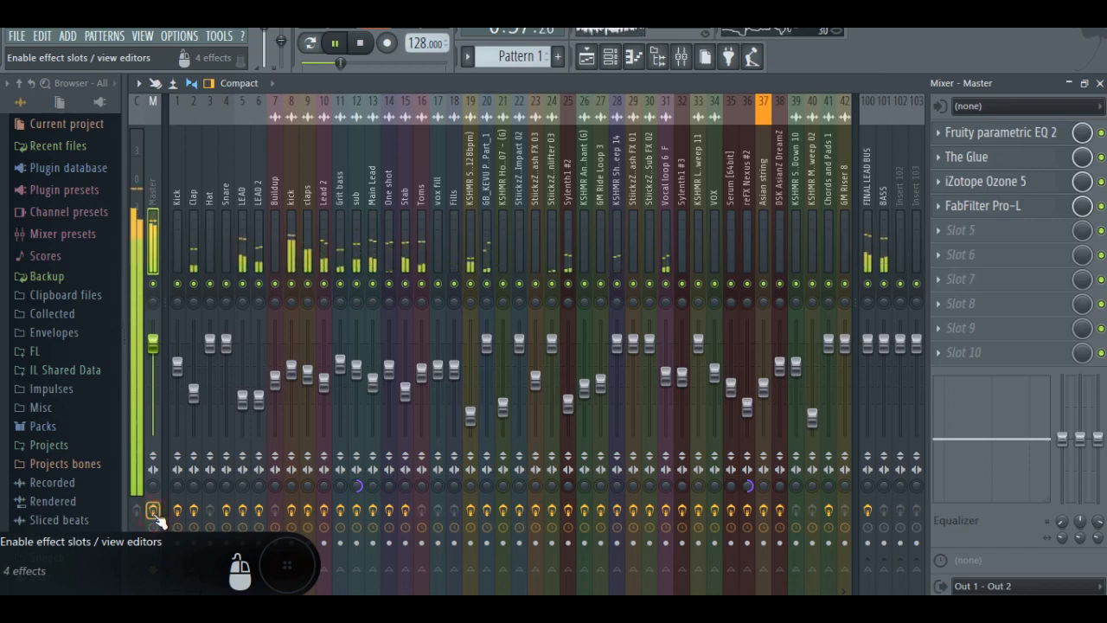
click(156, 516)
key(space)
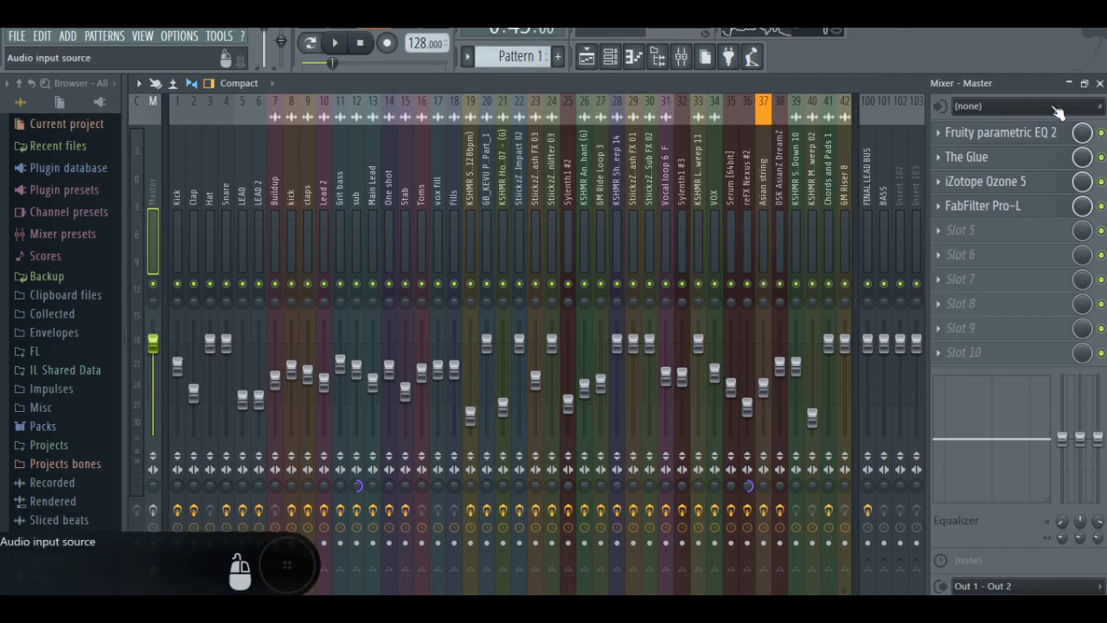
click(1025, 131)
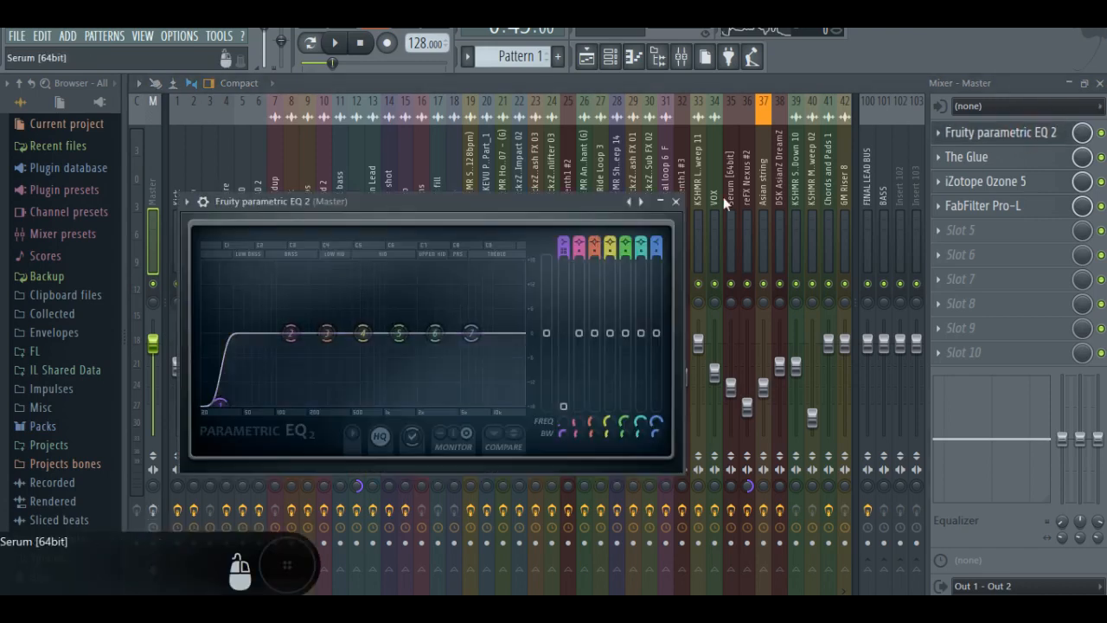
click(676, 201)
Step: Expand Tracks 39 to 43 in the playlist to show the channel volume, Master volume and other automation curves
key(F5)
scroll(564, 320, down, 10)
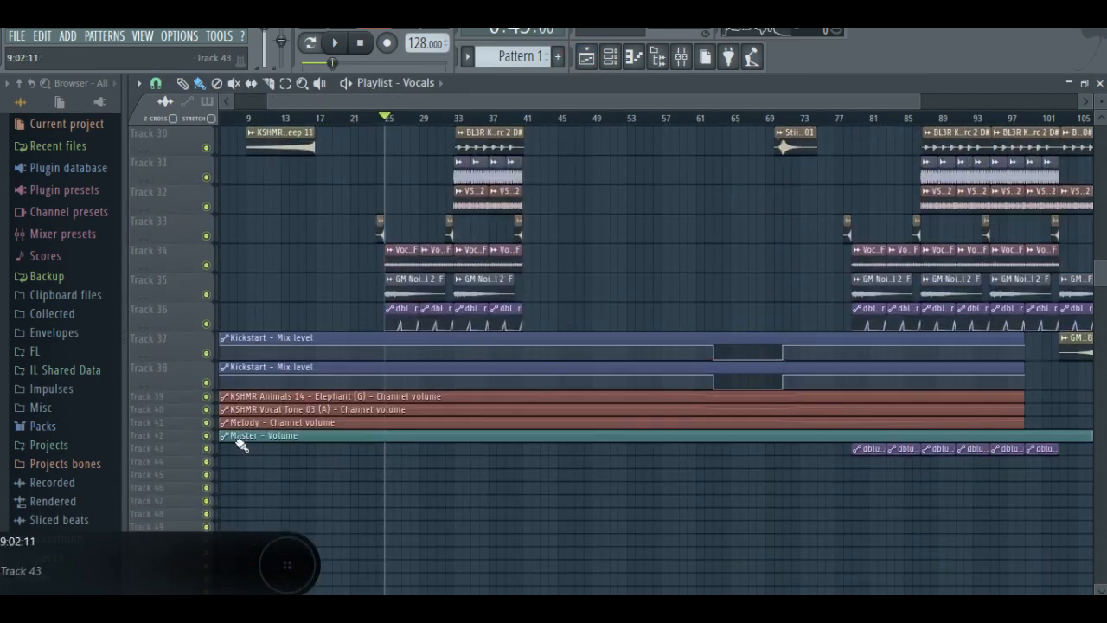
click(188, 405)
click(174, 431)
click(163, 462)
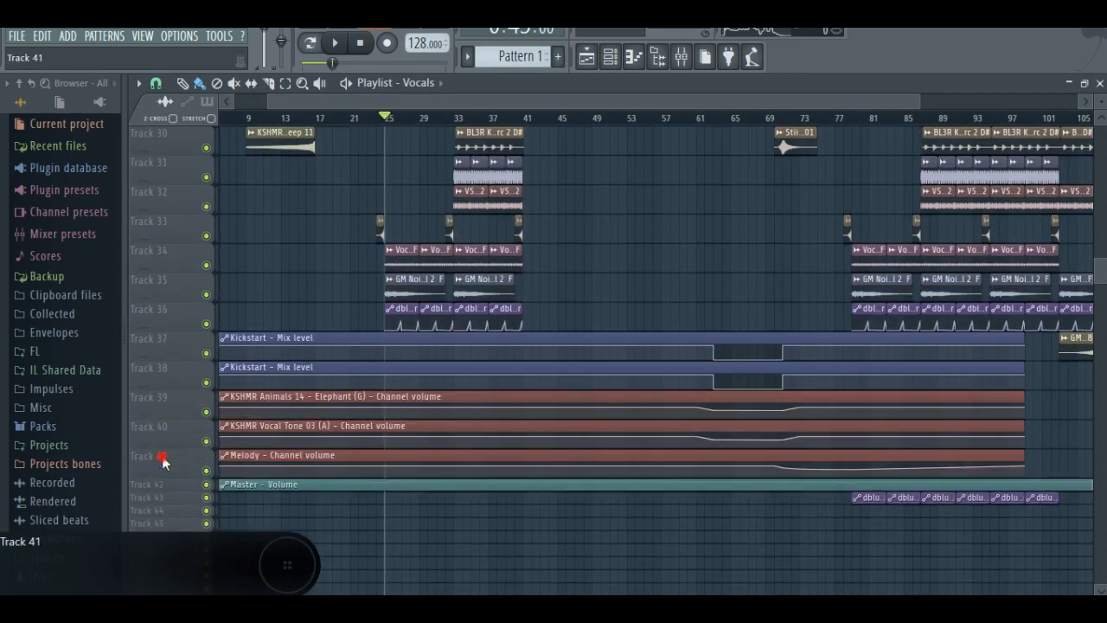
click(160, 491)
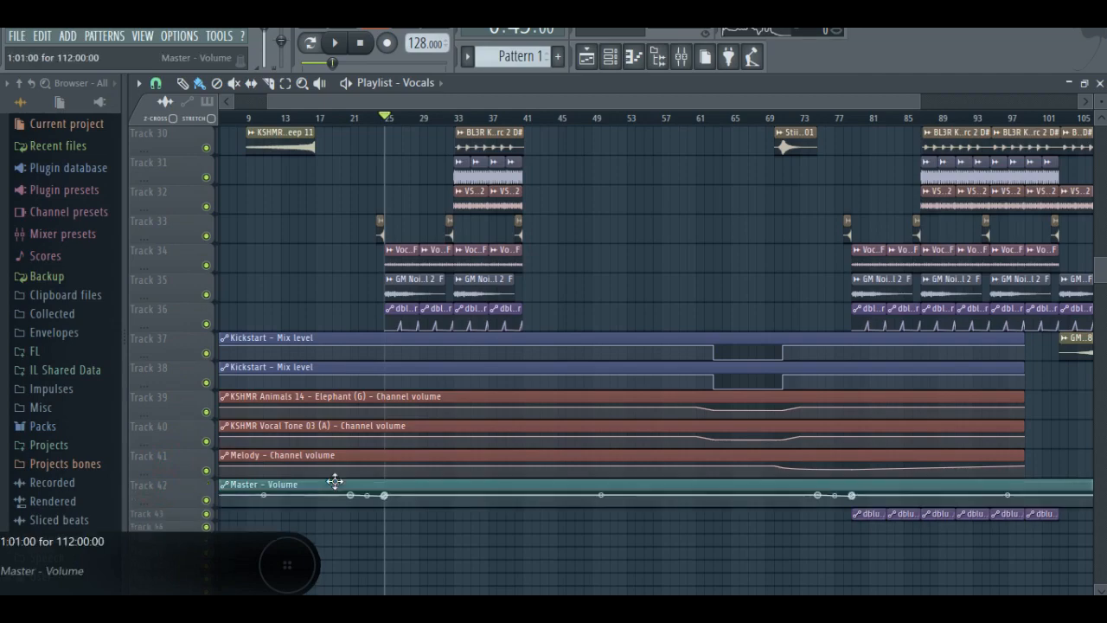
click(158, 516)
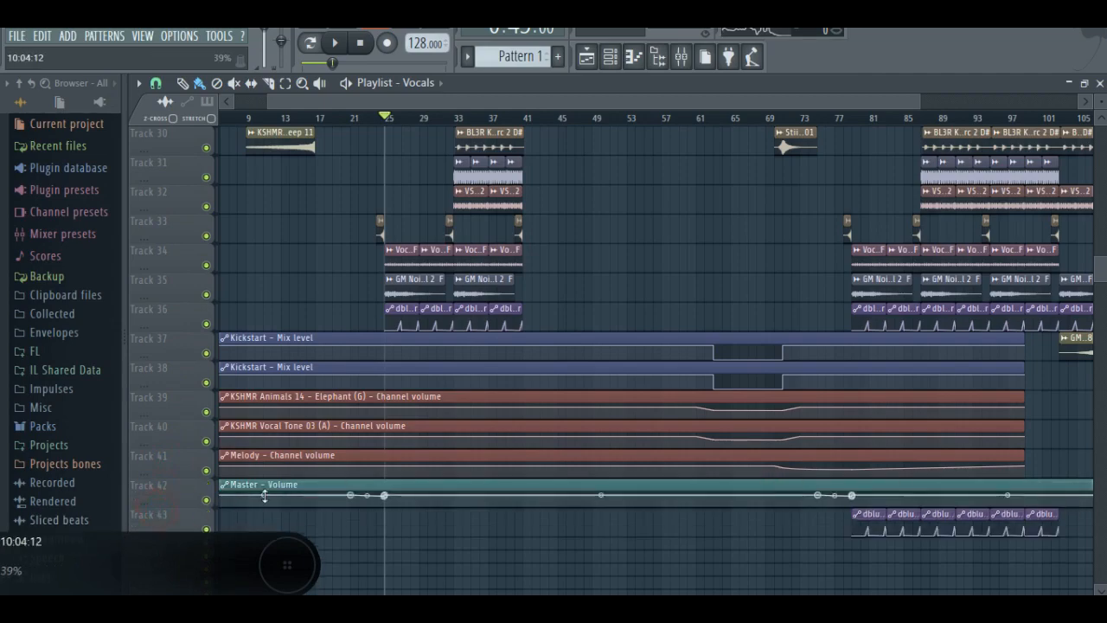
scroll(511, 460, down, 3)
scroll(532, 459, up, 12)
scroll(538, 447, down, 9)
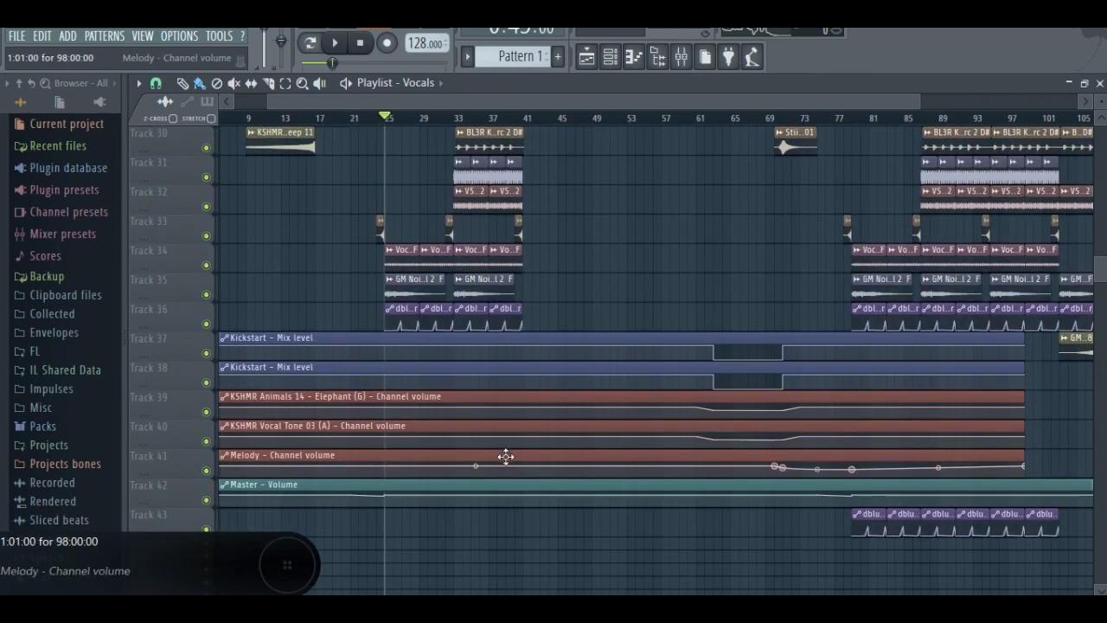
scroll(507, 452, up, 20)
scroll(585, 253, up, 2)
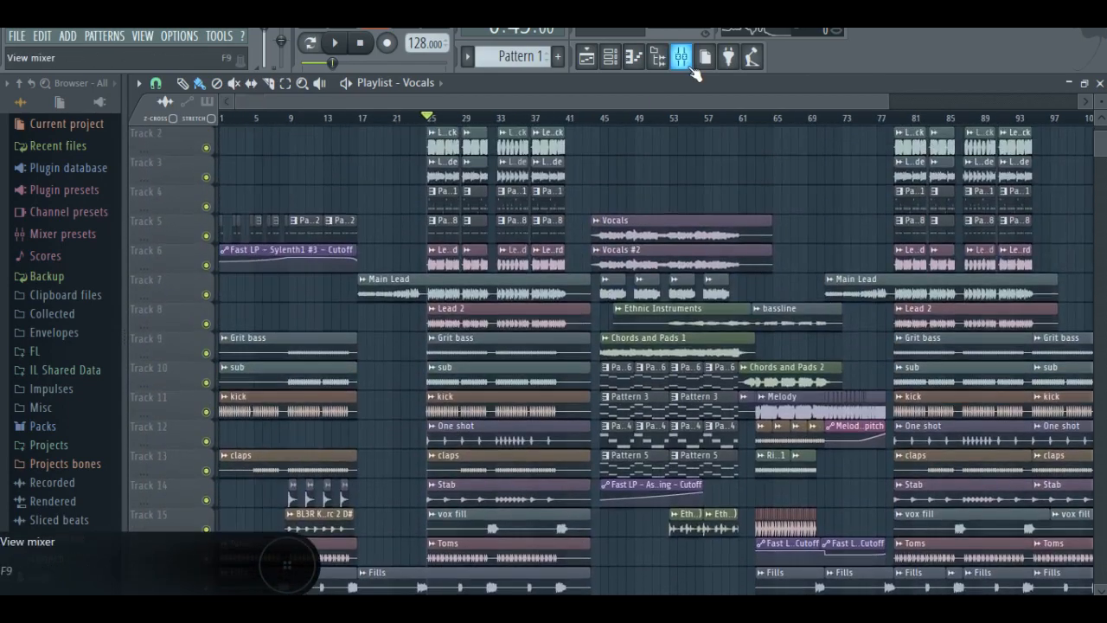
Step: Inspect the settings of The Glue compressor on the Master track and return to the mixer
click(682, 56)
click(1021, 160)
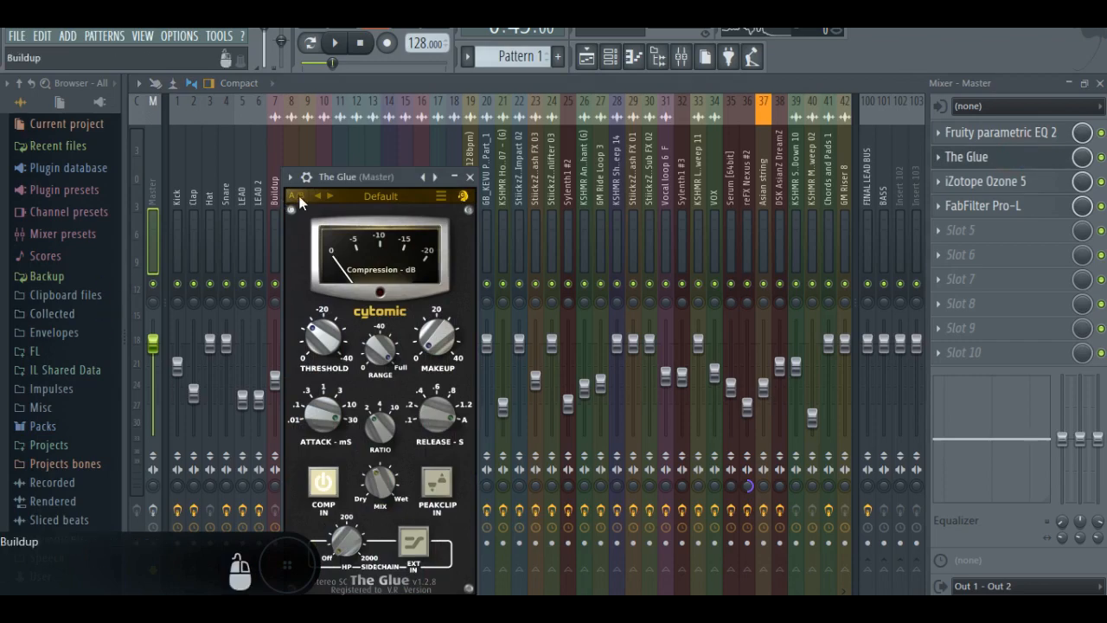
drag(397, 176, 481, 139)
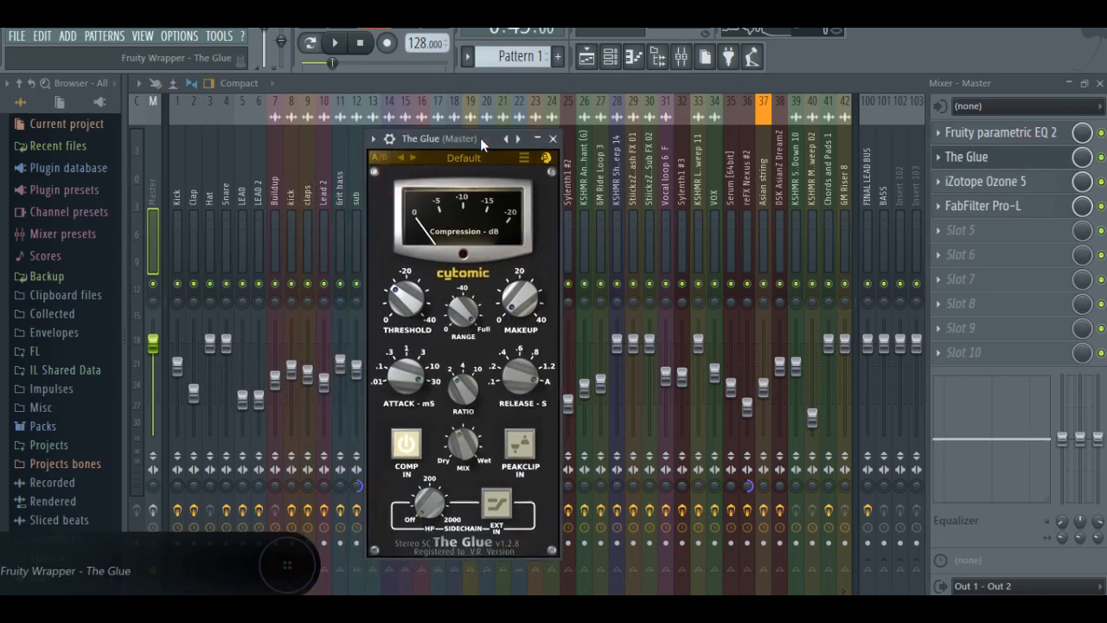
click(587, 56)
click(682, 56)
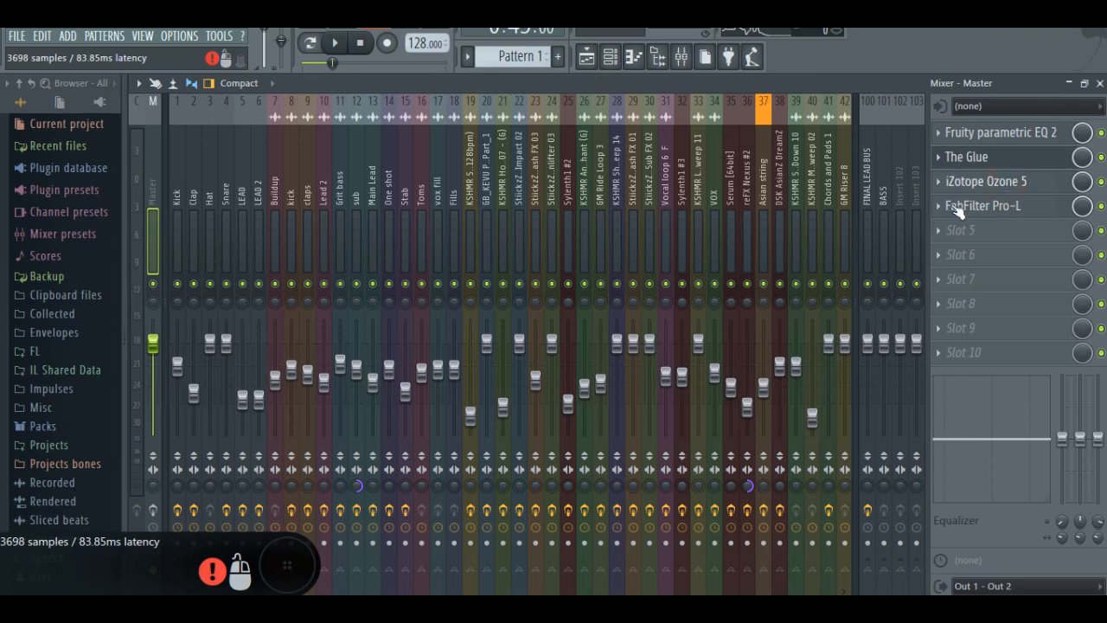
Step: Review the Reverb, Harmonic Exciter and Stereo Imaging modules of iZotope Ozone 5 on the Master track
click(993, 184)
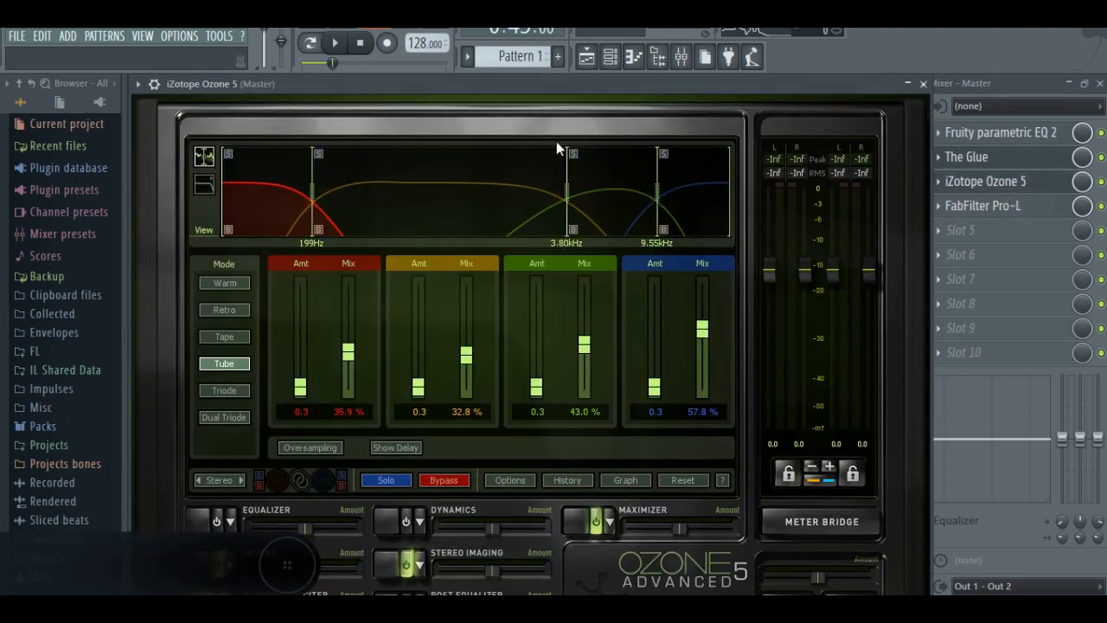
drag(580, 84, 611, 71)
click(610, 61)
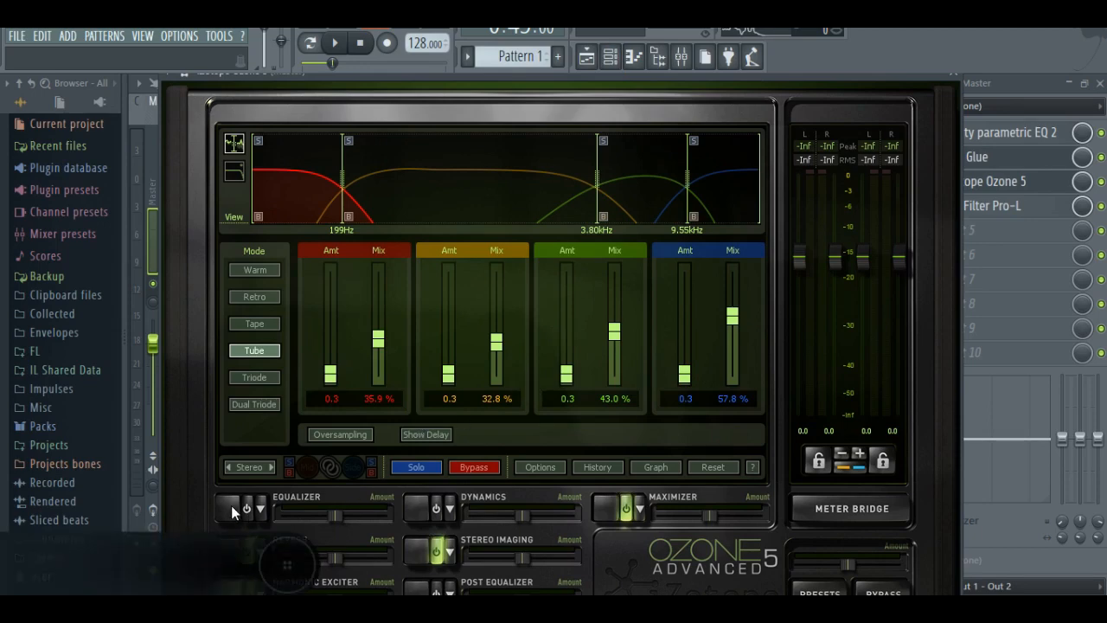
click(231, 553)
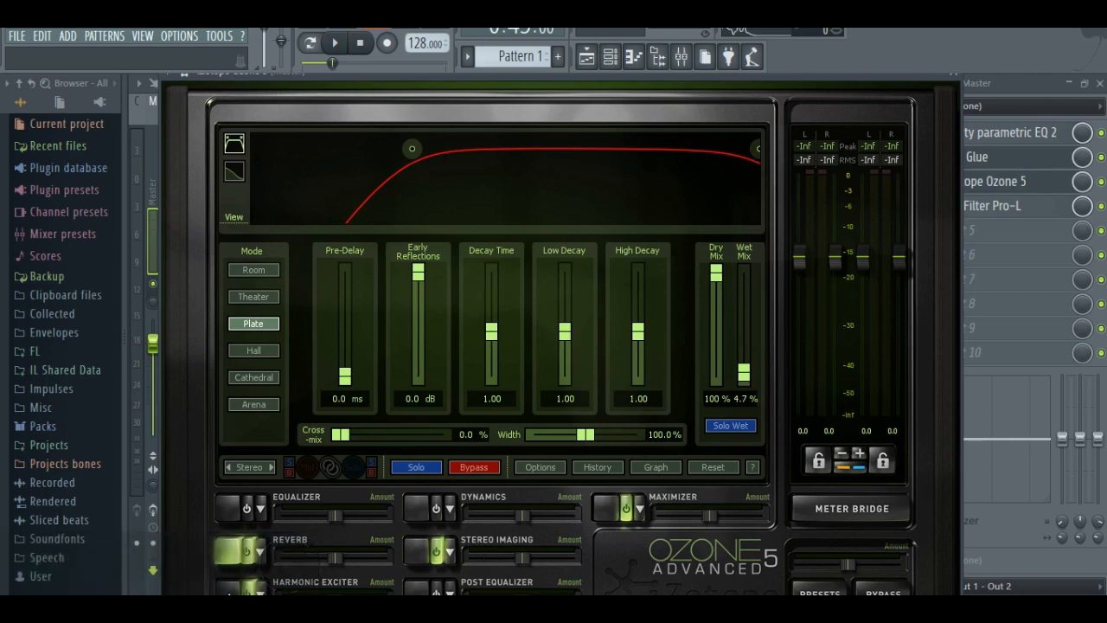
click(229, 593)
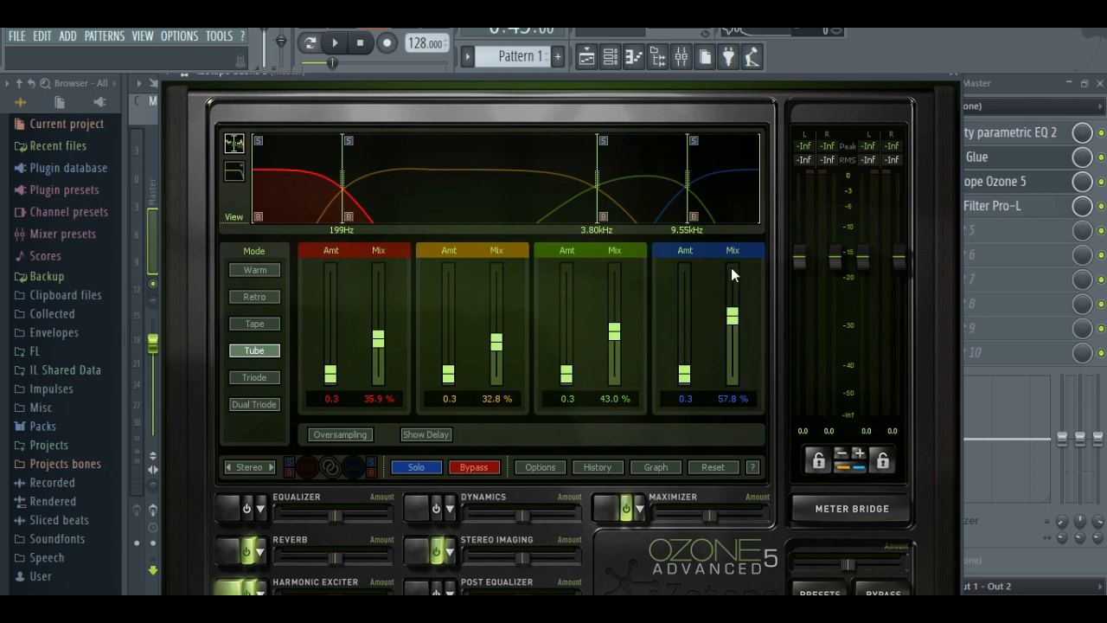
click(419, 551)
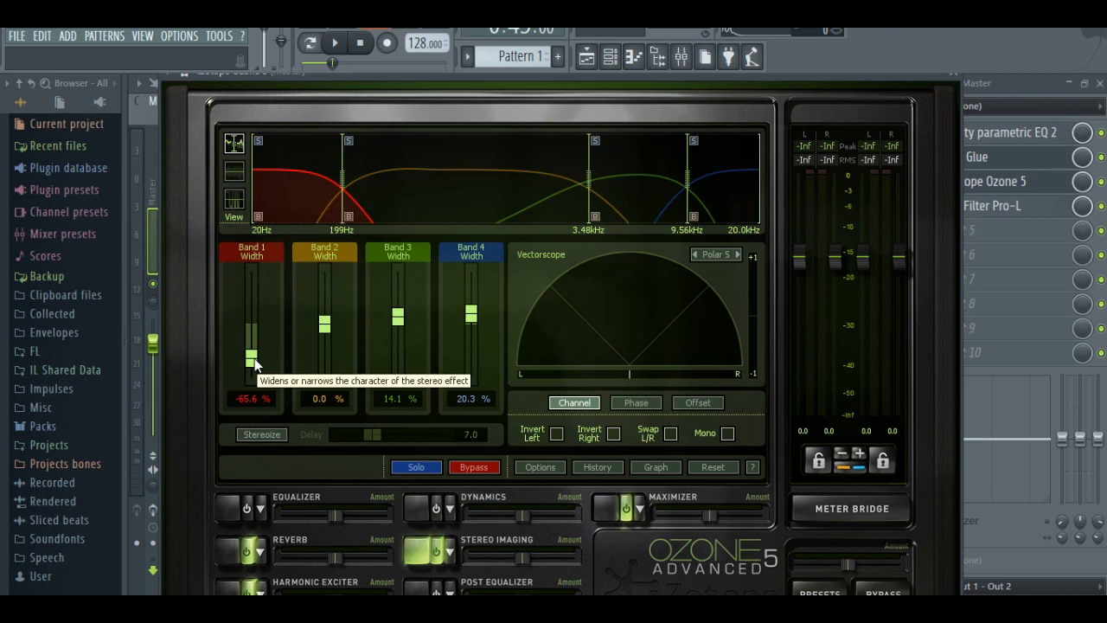
Step: Audition the first drop through Ozone 5's Stereo Imaging module, focusing on the Band 1 width, and stop playback
click(587, 57)
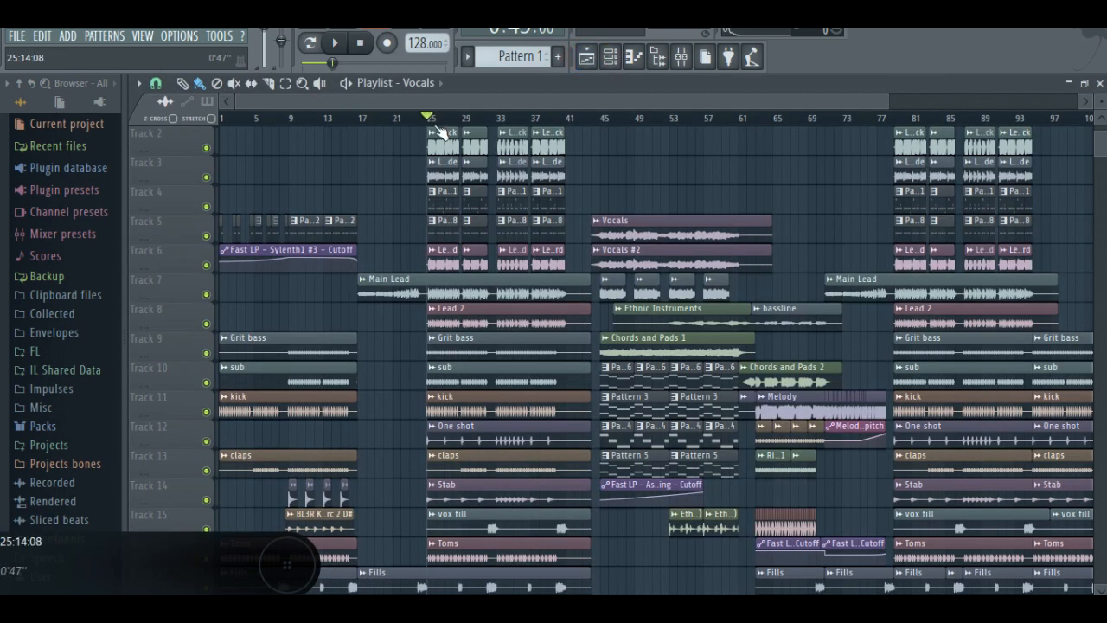
click(682, 56)
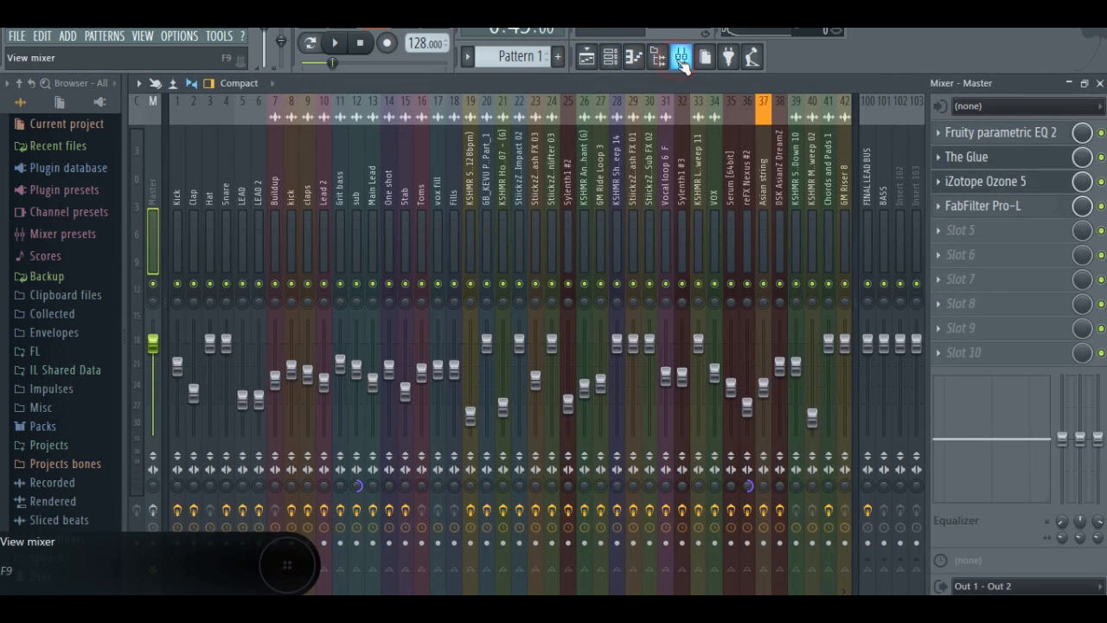
click(1026, 183)
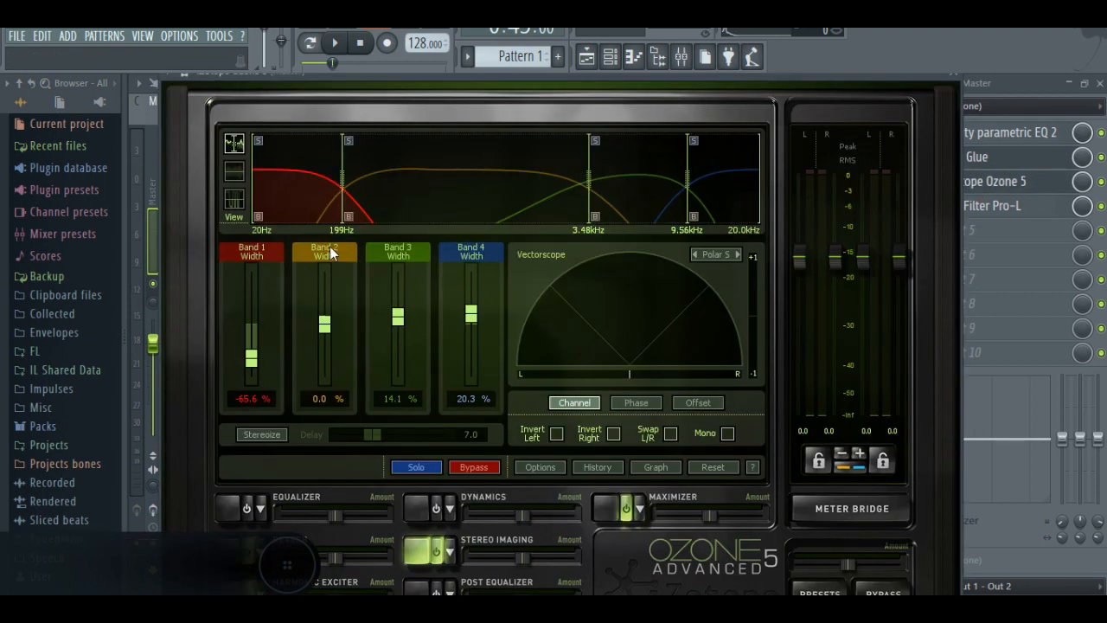
click(335, 42)
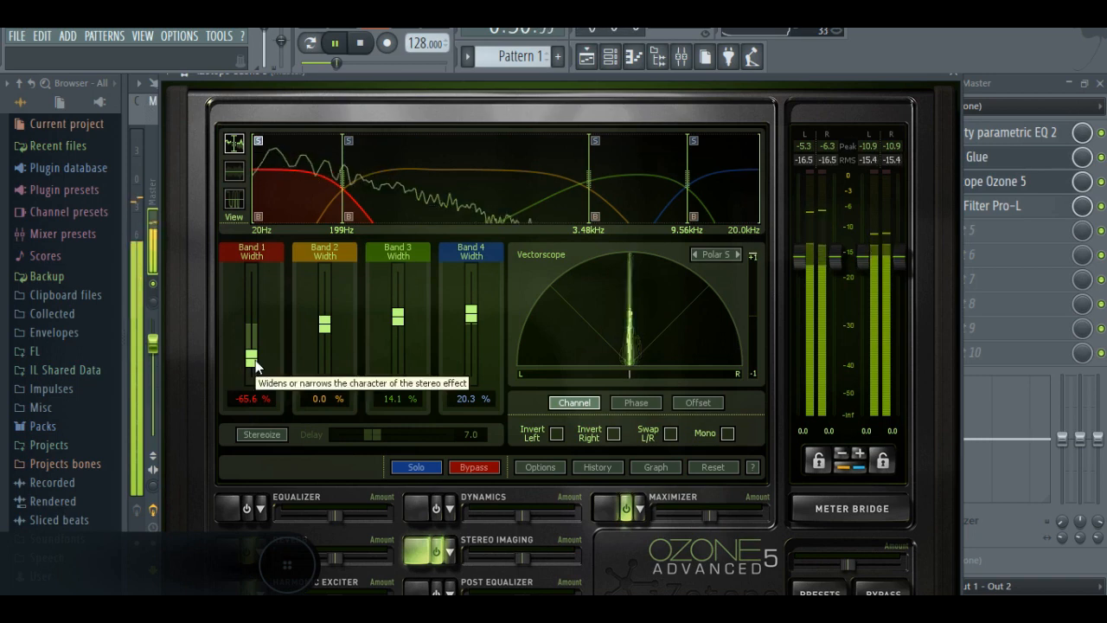
key(space)
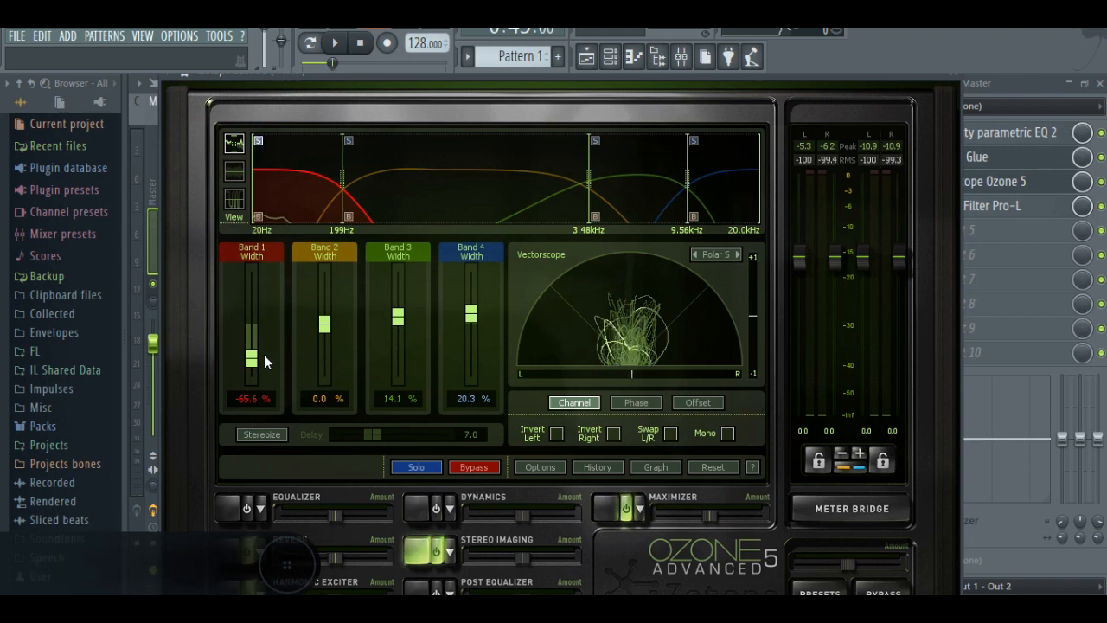
click(362, 44)
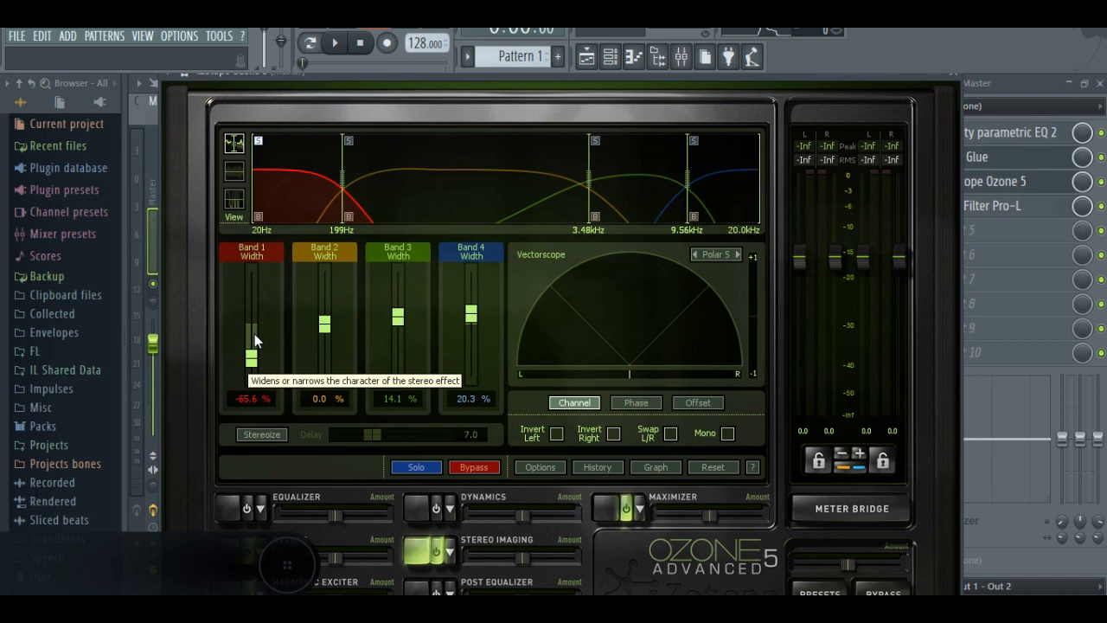
Step: Examine Ozone 5's Maximizer settings and the FabFilter Pro-L limiter on the Master track
click(609, 509)
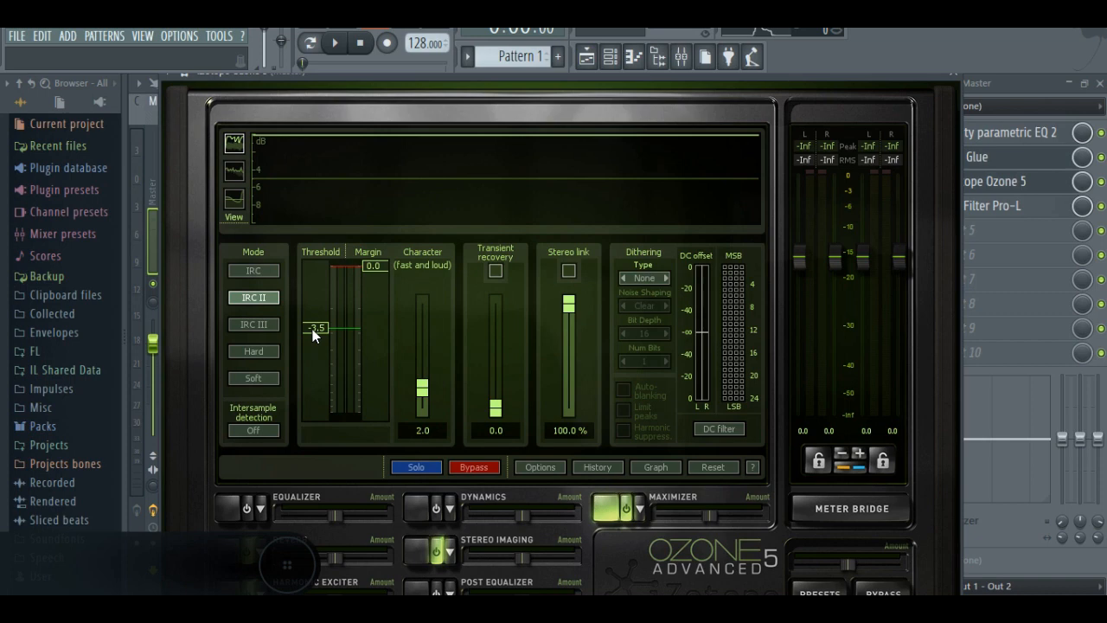
click(959, 82)
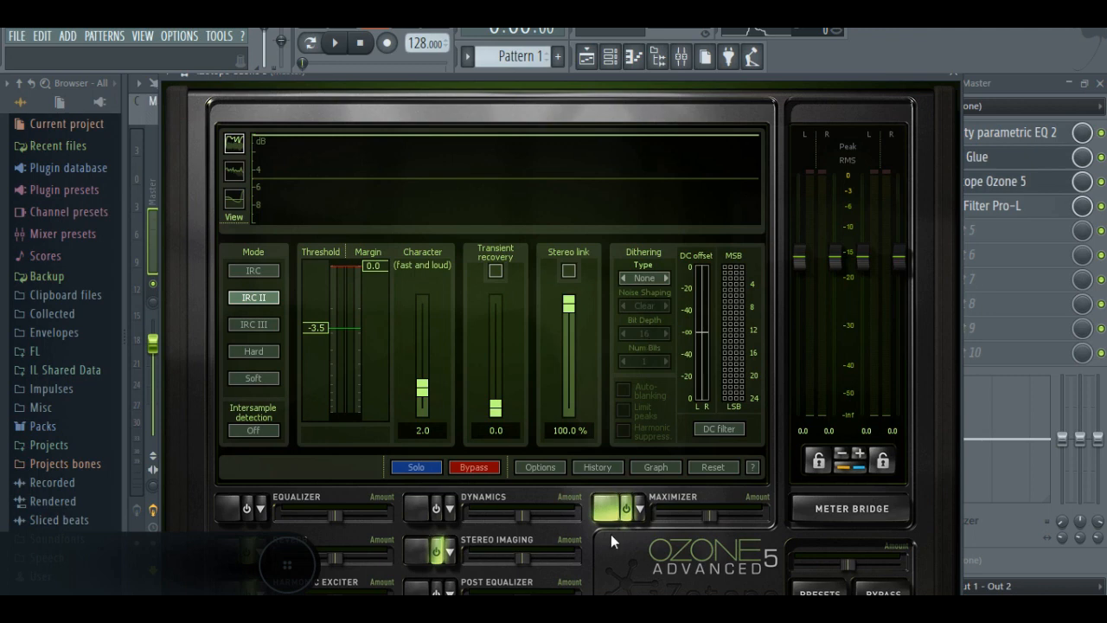
click(957, 80)
click(1002, 206)
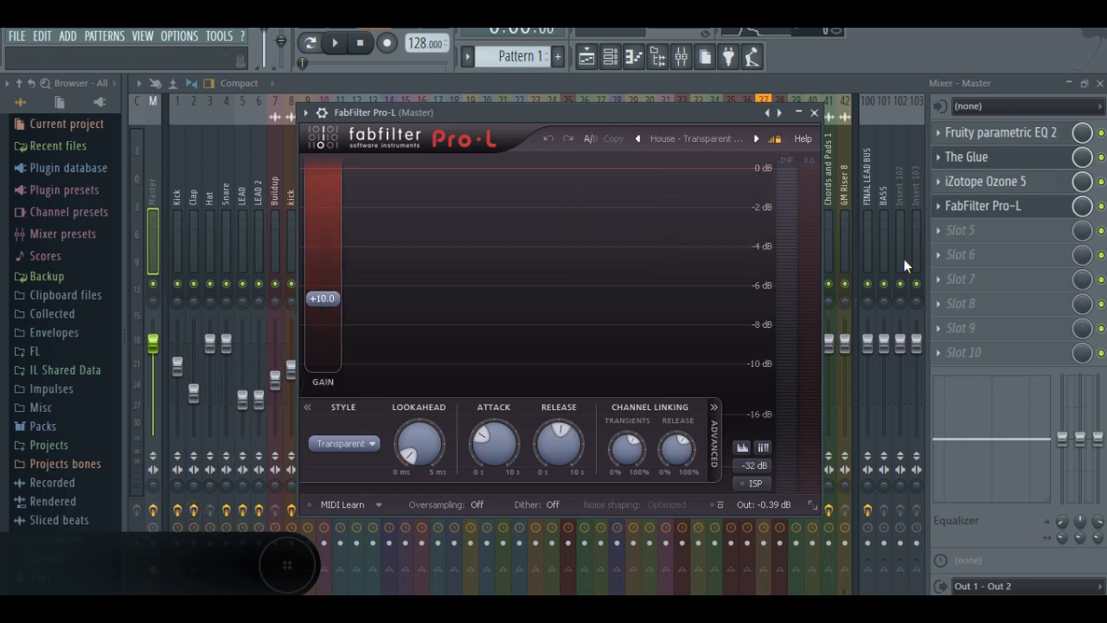
Step: Revisit Ozone 5's Stereo Imaging band widths on the Master track and close the plugin
click(963, 184)
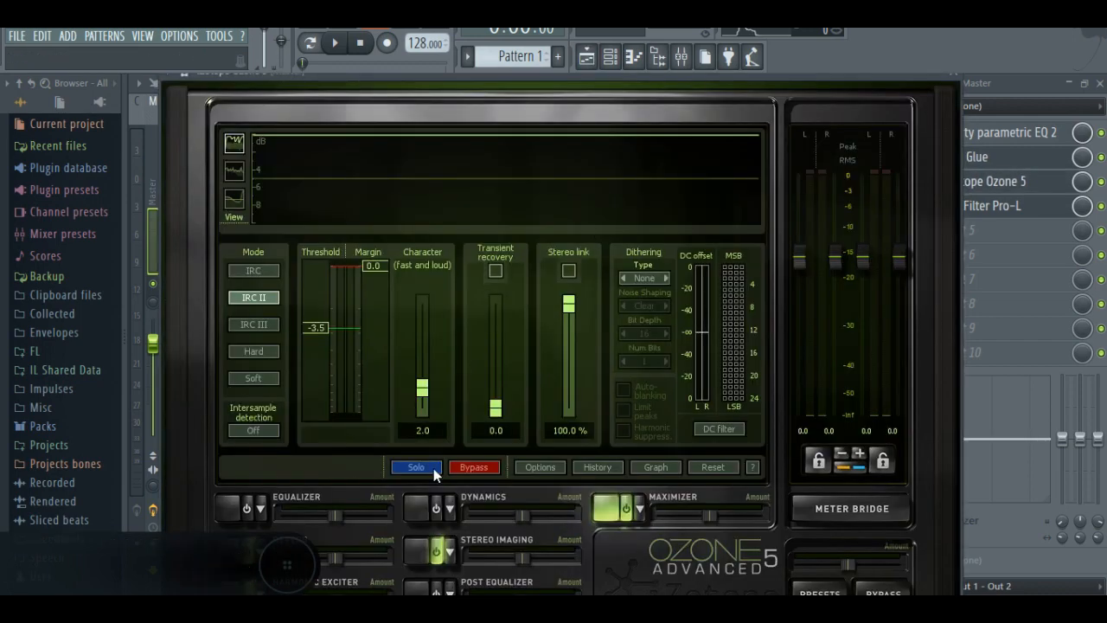
click(428, 558)
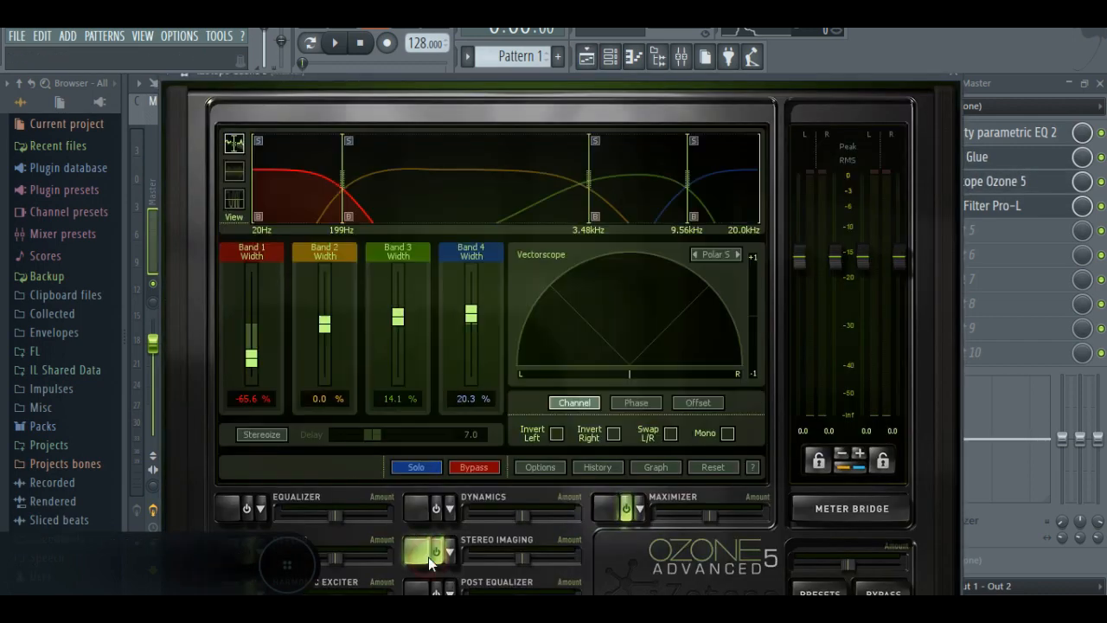
click(963, 82)
Step: Show the arrangement in the playlist with reduced track heights for an overview of all layers
click(587, 57)
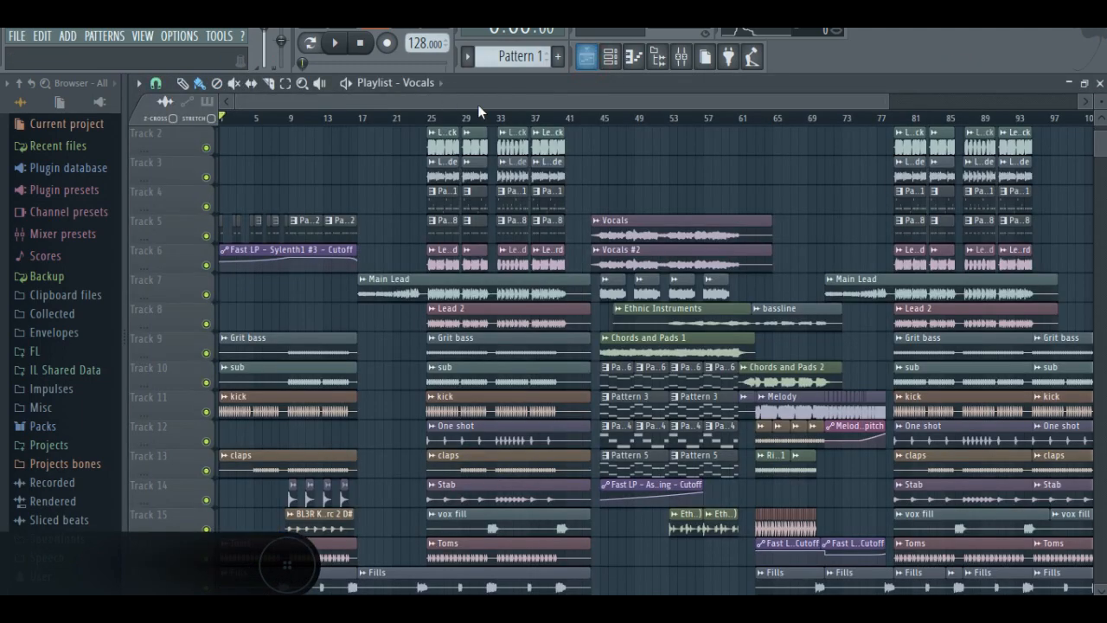
scroll(1103, 104, down, 2)
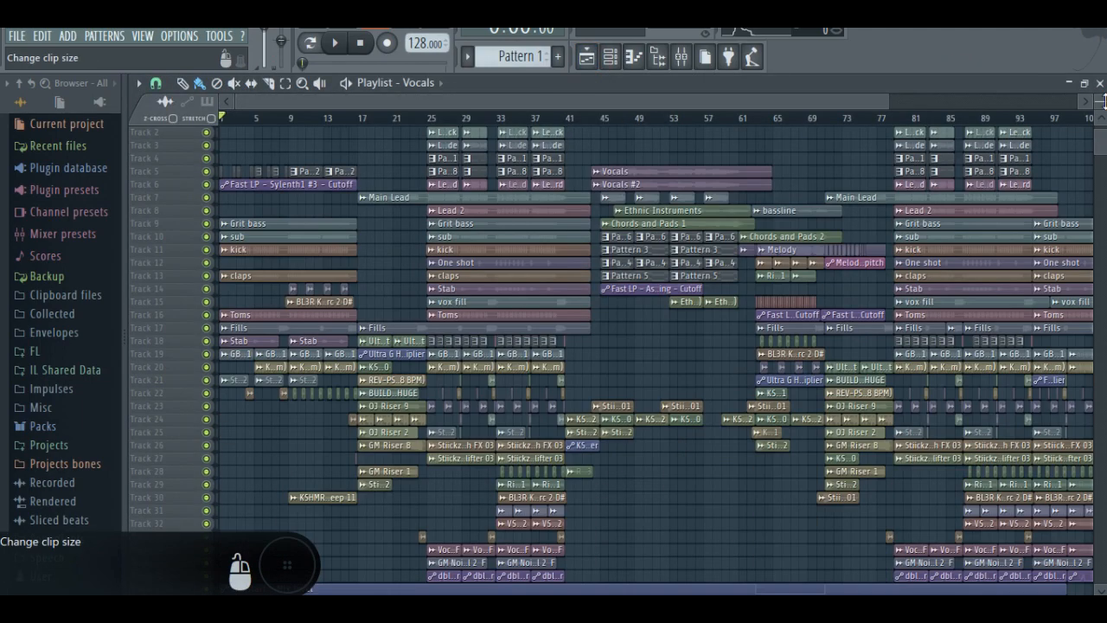